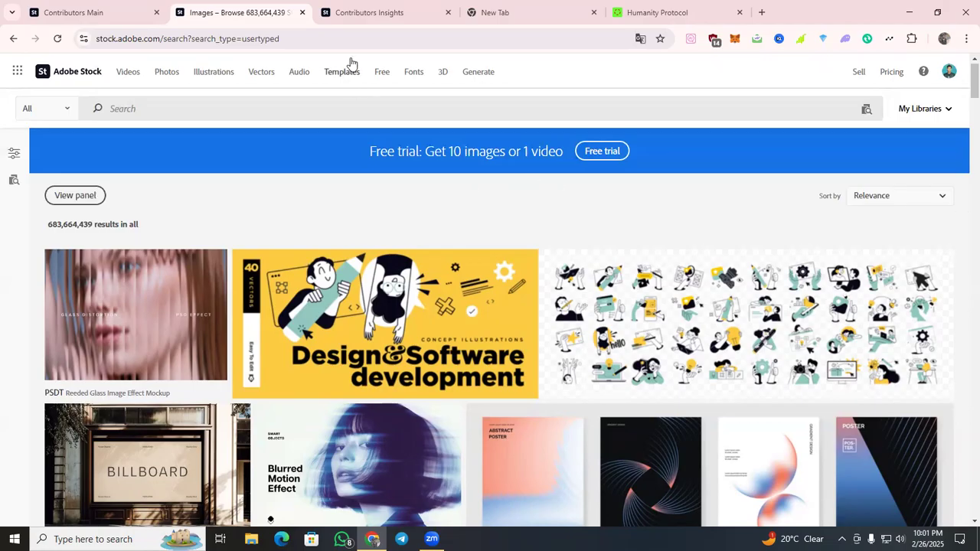
left_click(963, 231)
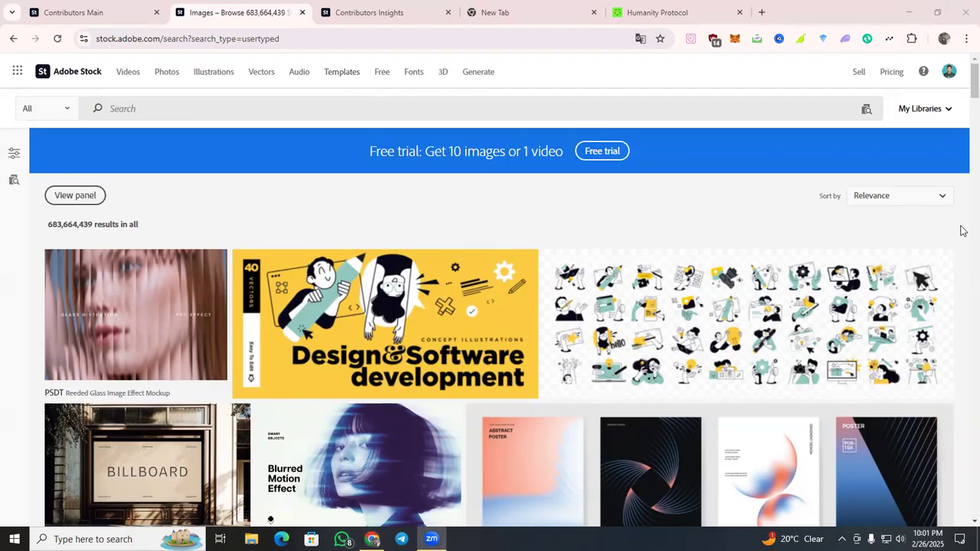
scroll(963, 231, "down", 4)
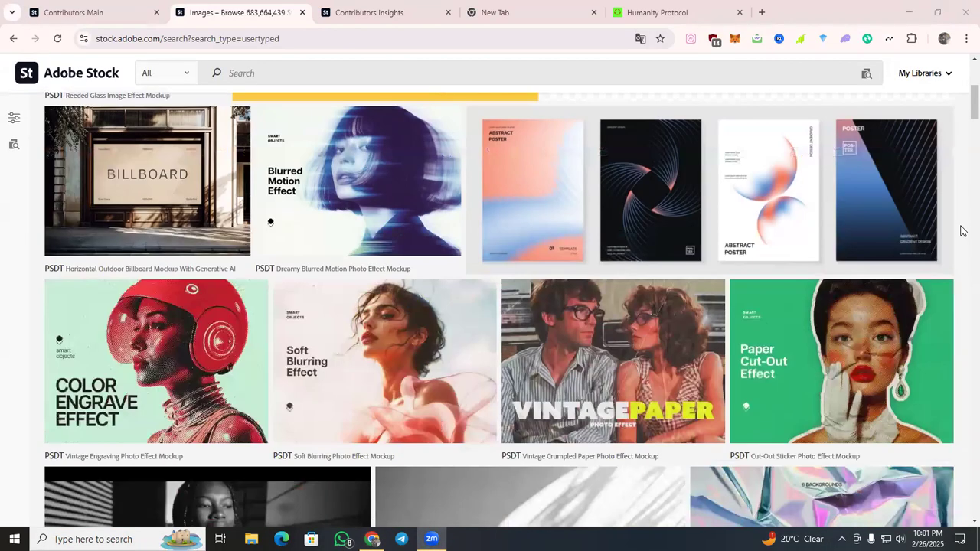
scroll(963, 231, "up", 4)
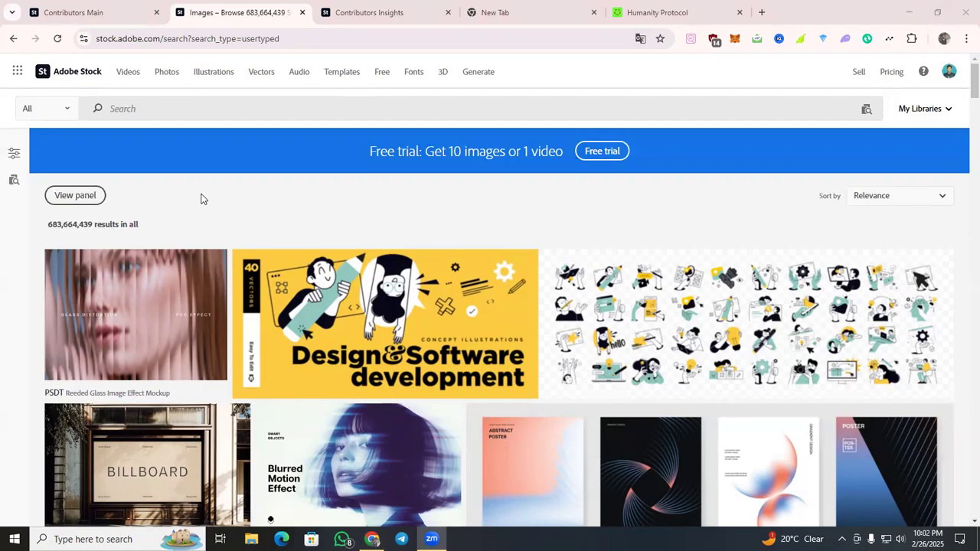
Run a search without keywords, show the filters and limit the results to the Illustrations subcategory.
left_click(97, 112)
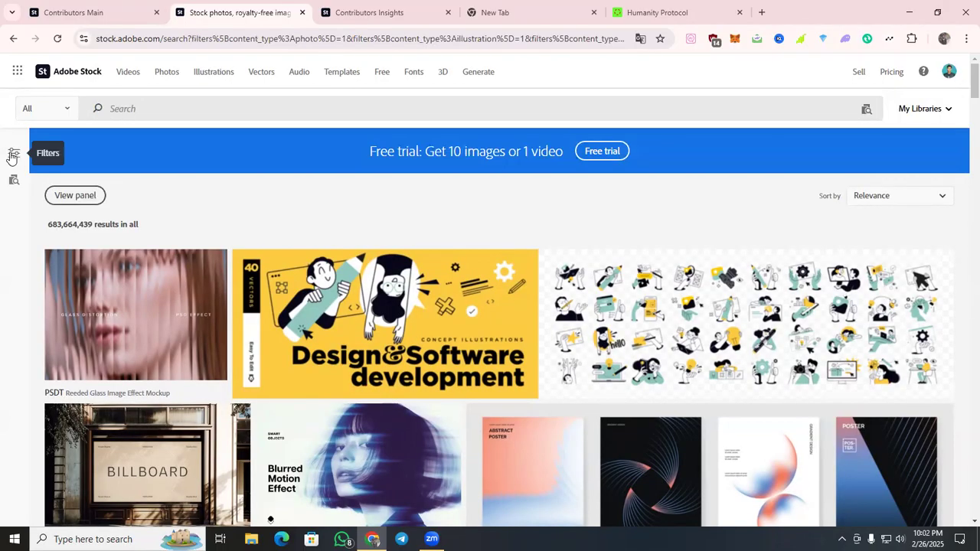
left_click(13, 153)
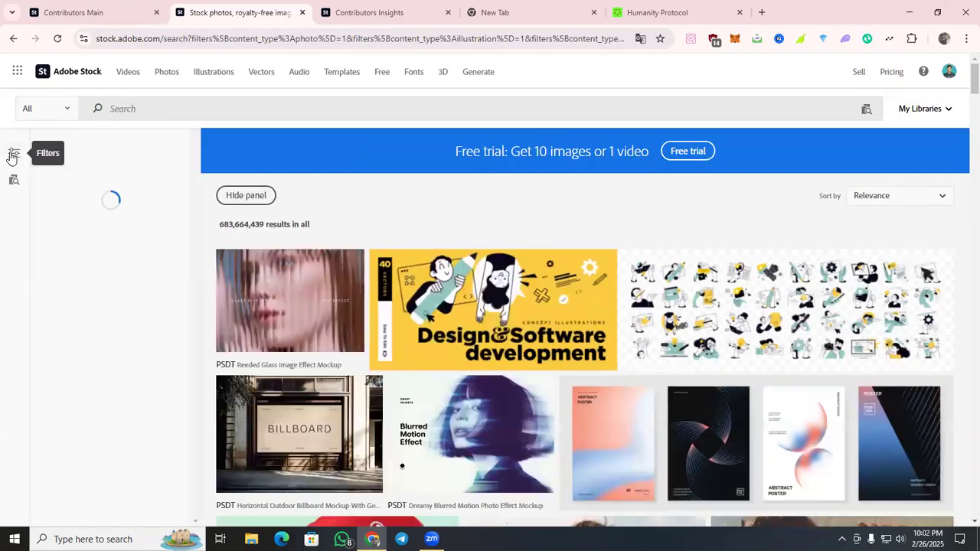
scroll(96, 266, "down", 1)
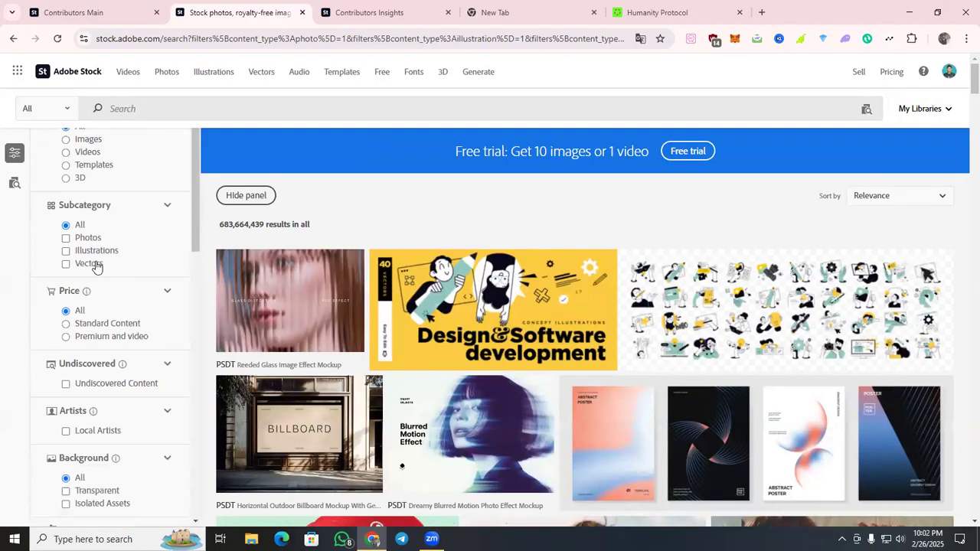
left_click(65, 251)
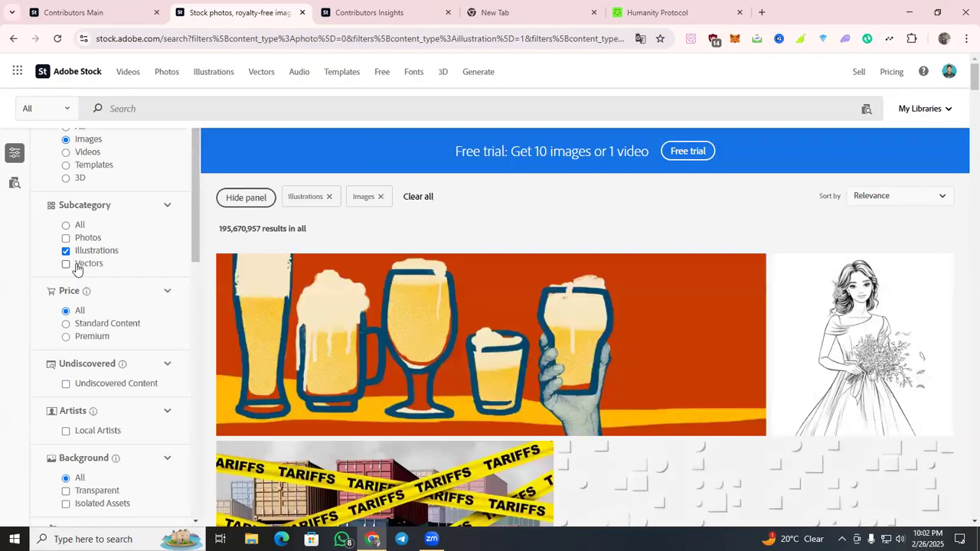
Look through the illustration results to see what kinds of artwork are offered.
scroll(582, 251, "down", 3)
scroll(583, 251, "down", 5)
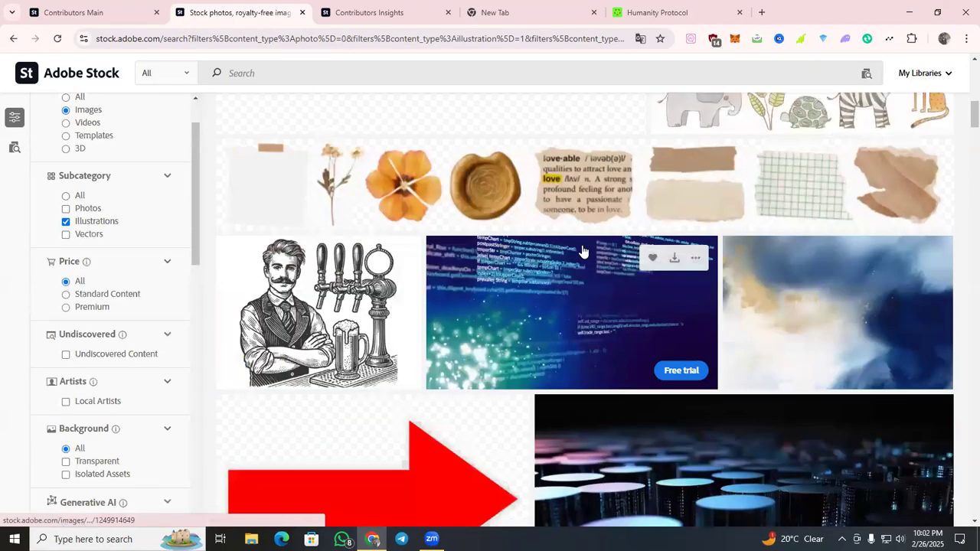
scroll(429, 223, "down", 5)
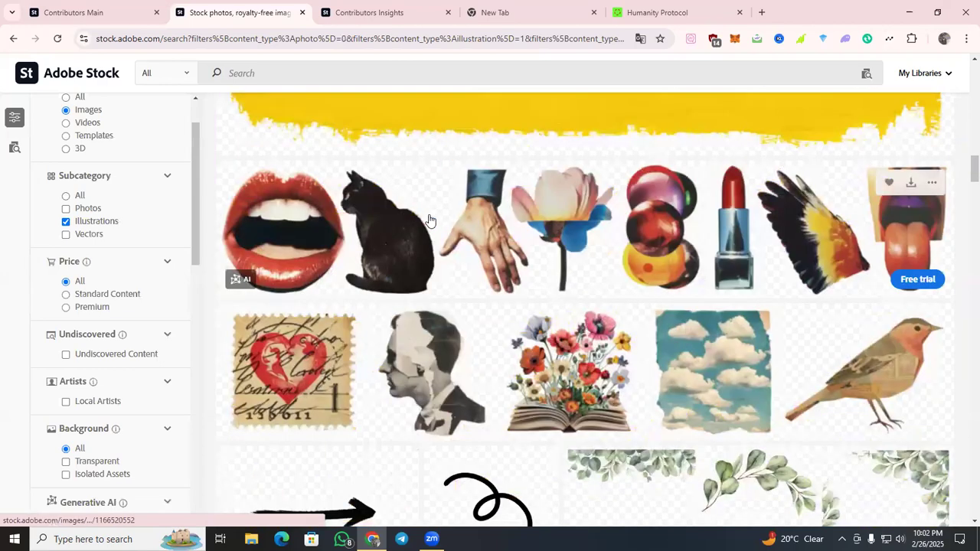
scroll(383, 221, "down", 4)
scroll(341, 222, "down", 3)
scroll(343, 221, "down", 4)
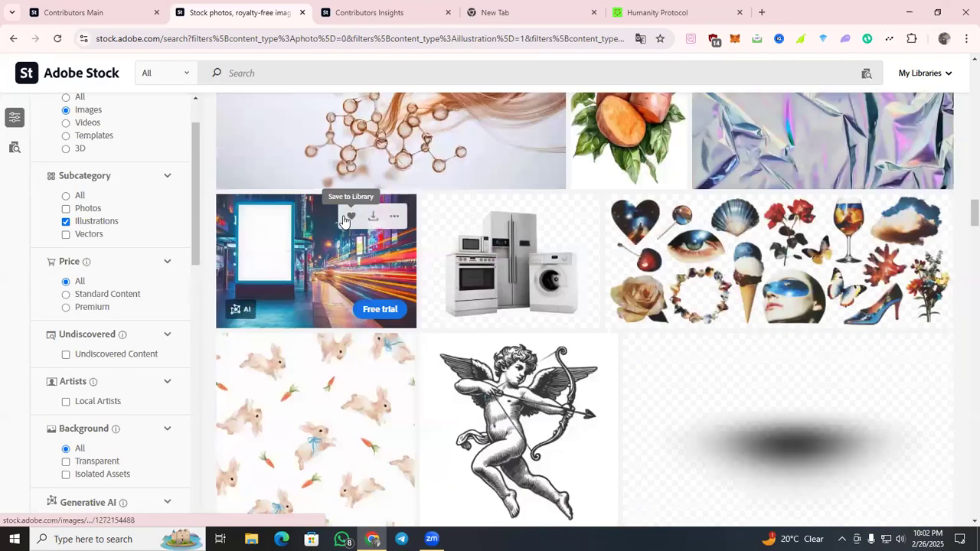
scroll(344, 220, "down", 4)
scroll(345, 221, "up", 3)
scroll(547, 230, "up", 4)
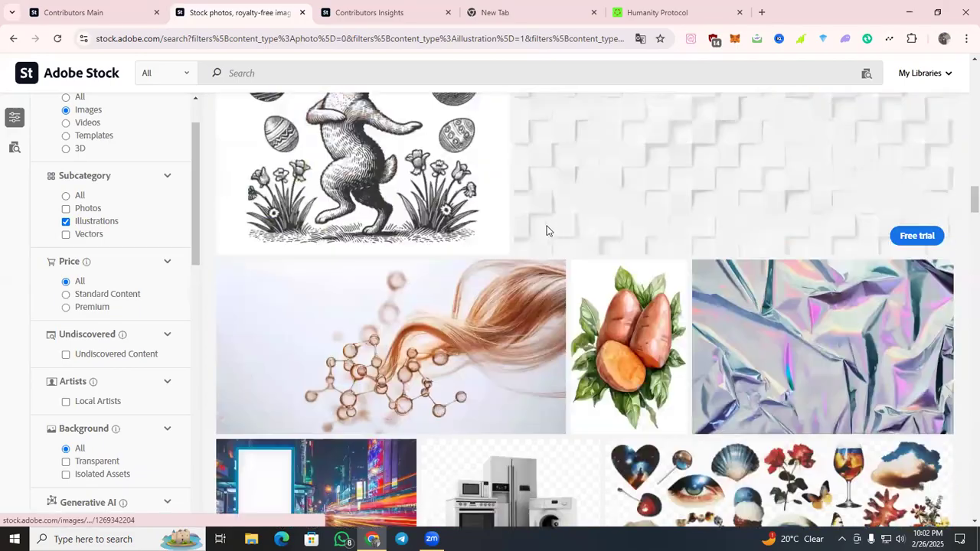
scroll(510, 224, "down", 8)
scroll(429, 221, "down", 4)
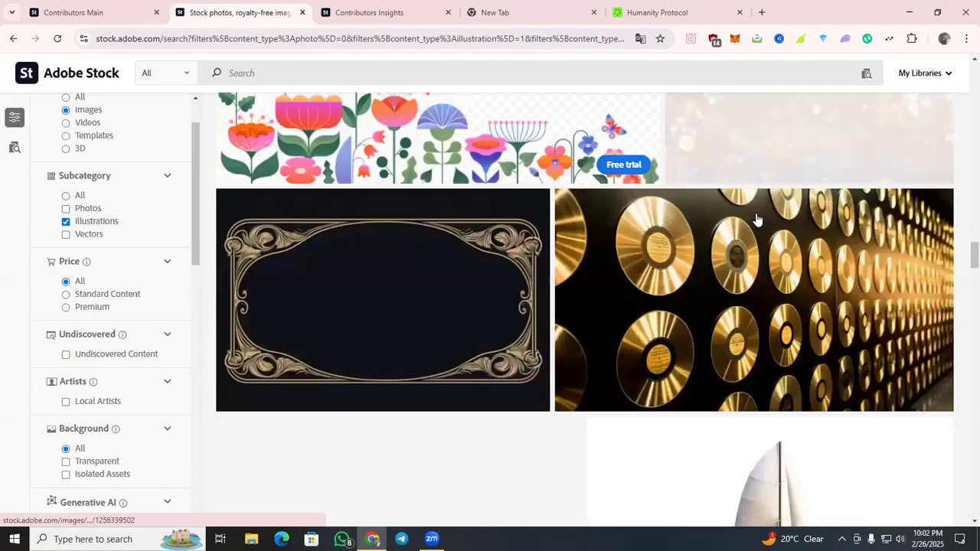
scroll(758, 220, "down", 4)
Switch the subcategory filter from Illustrations to Vectors and look over the vector results.
left_click(82, 233)
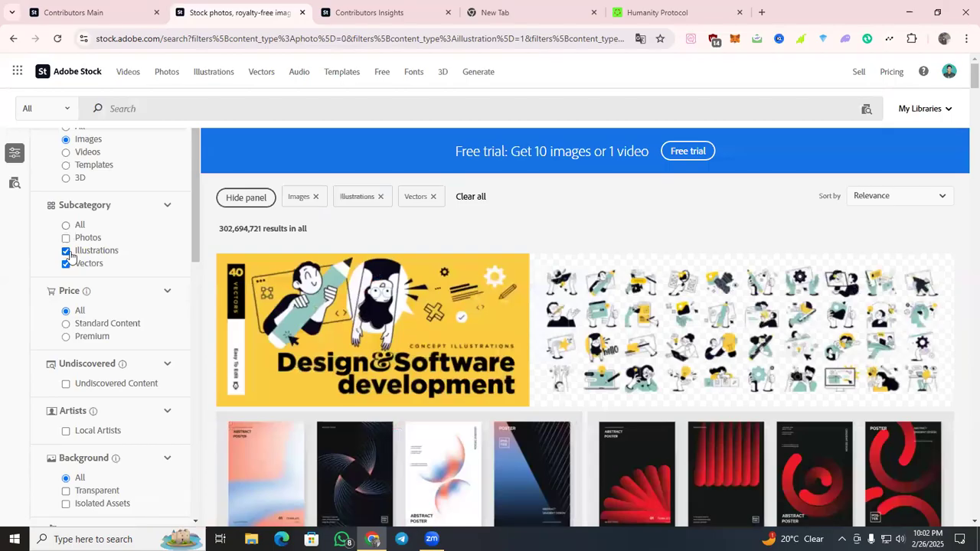
left_click(65, 250)
scroll(754, 228, "down", 5)
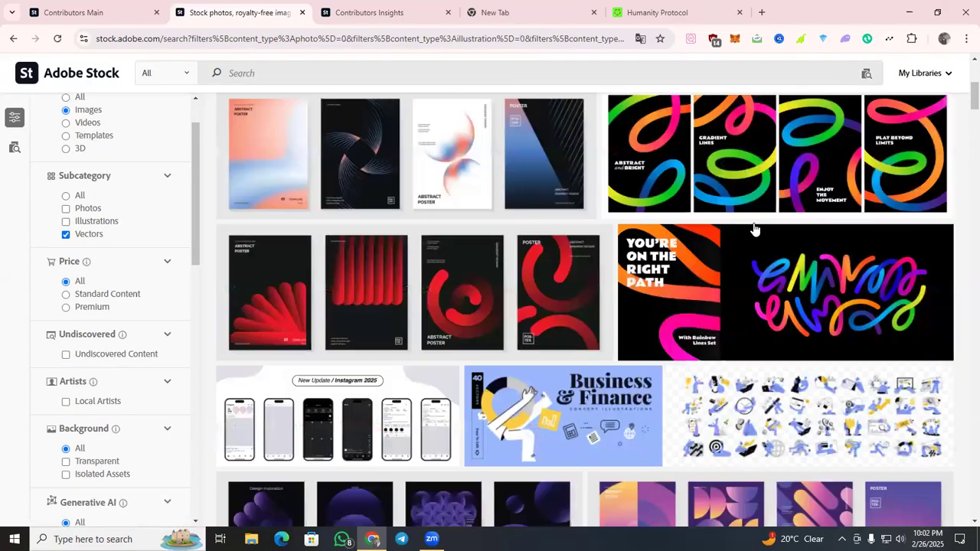
scroll(409, 240, "down", 5)
scroll(402, 233, "up", 10)
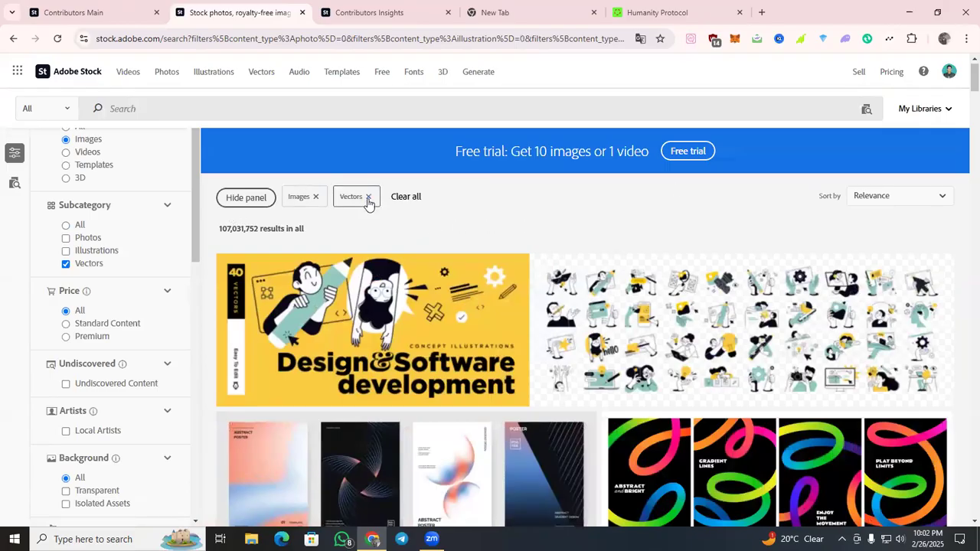
Remove the Images filter, reapply the Vectors subcategory and look over its results.
left_click(318, 201)
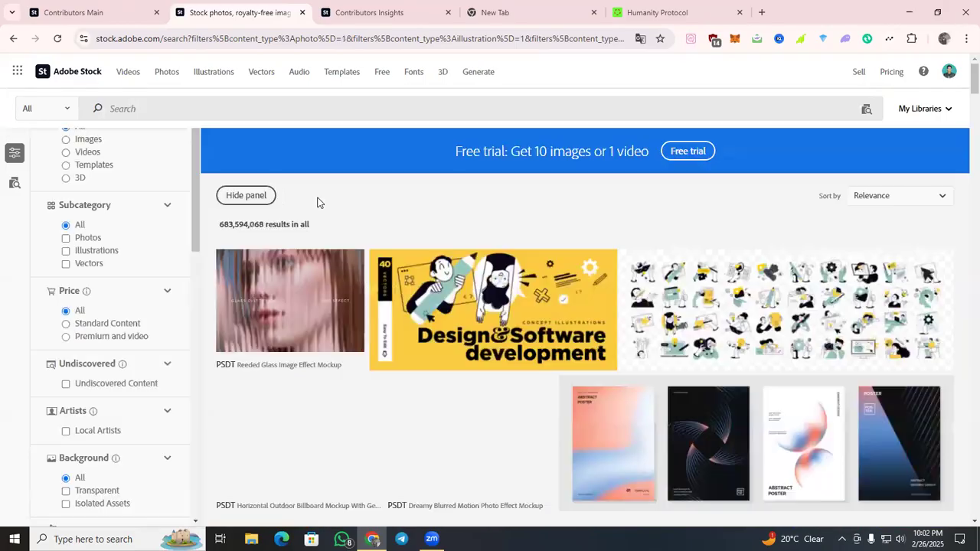
left_click(67, 263)
scroll(963, 261, "down", 10)
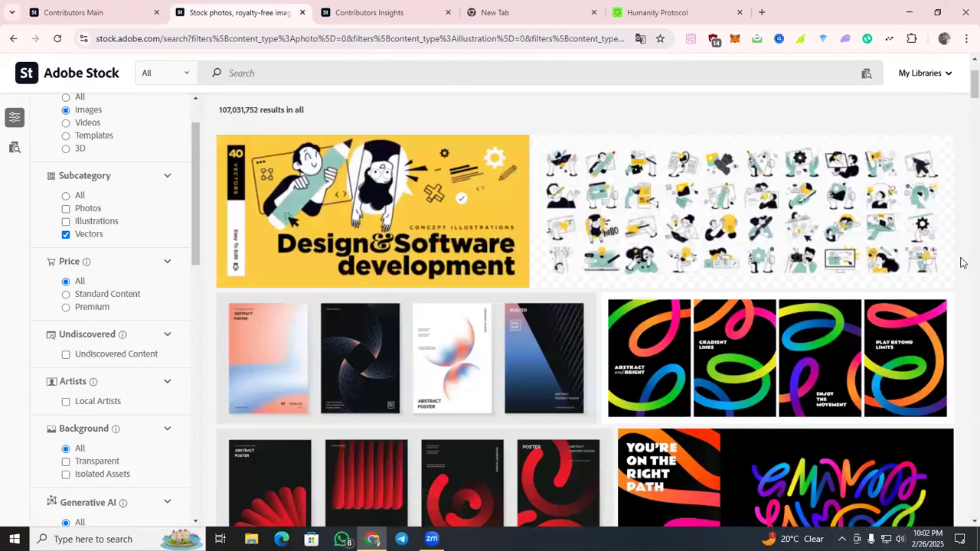
scroll(536, 307, "up", 10)
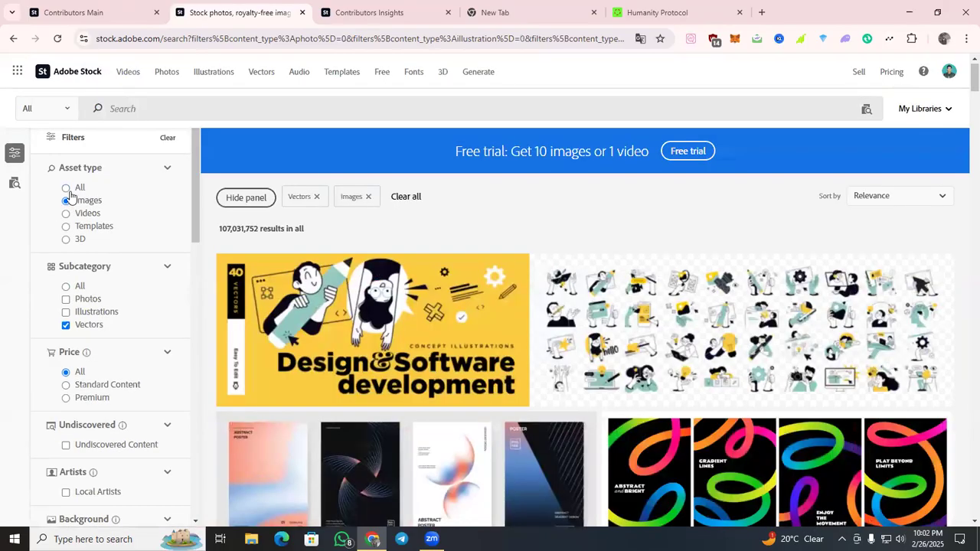
Reset the asset type to All and limit the results to Generative AI Only.
left_click(70, 191)
scroll(100, 228, "down", 2)
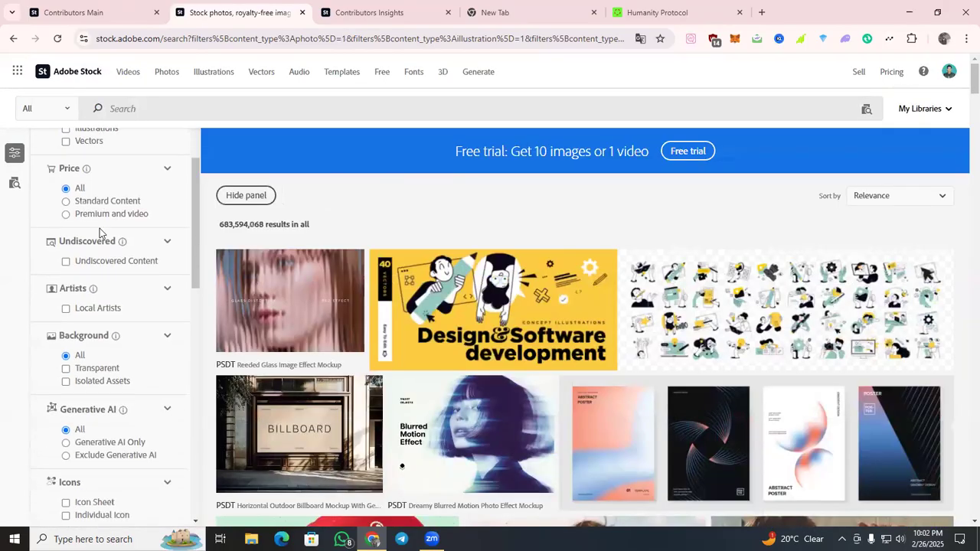
scroll(102, 375, "down", 2)
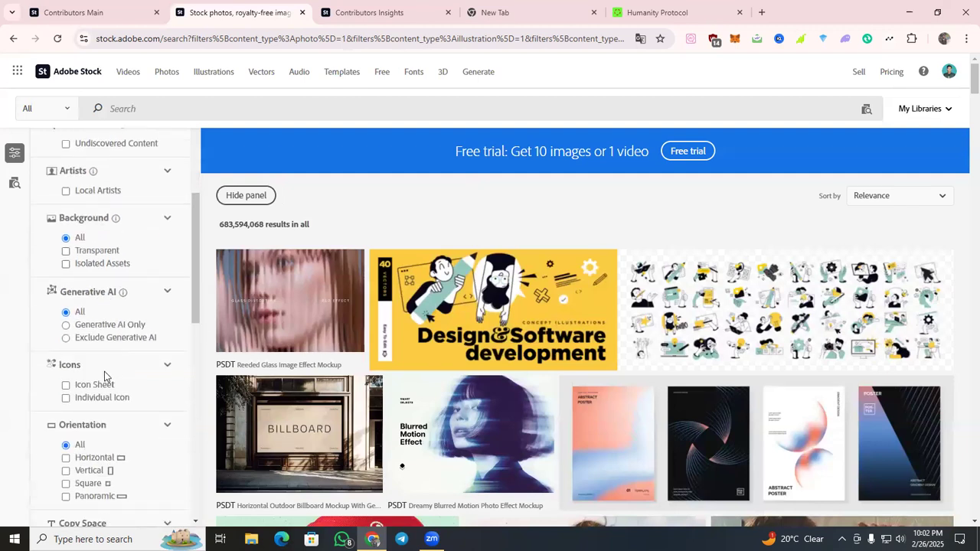
left_click(66, 322)
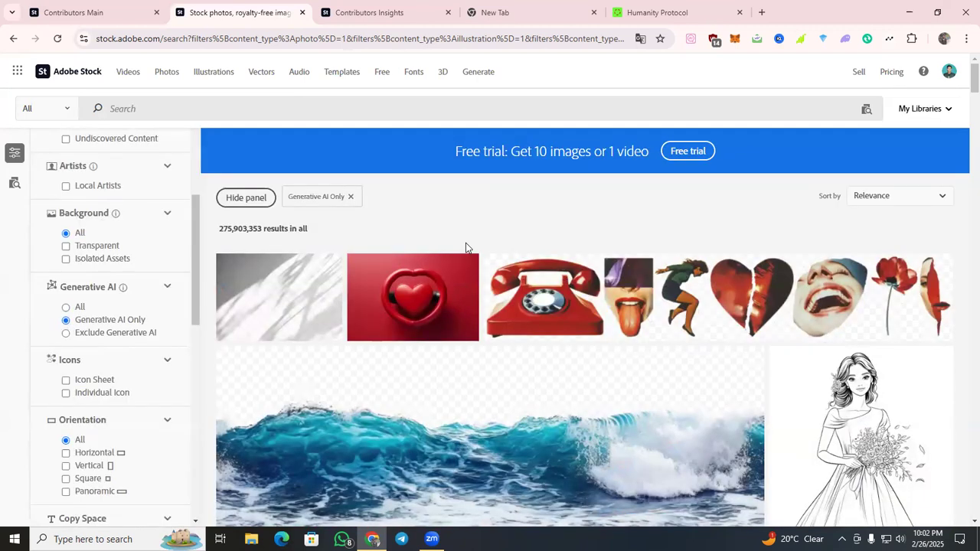
Examine the range of subjects and styles among the AI-generated results.
scroll(602, 280, "down", 5)
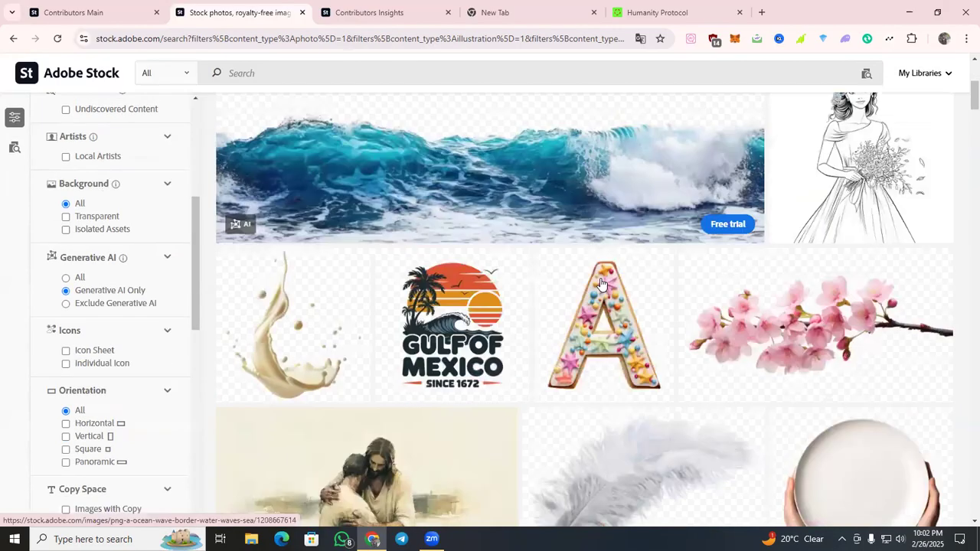
scroll(602, 280, "down", 3)
scroll(602, 281, "down", 4)
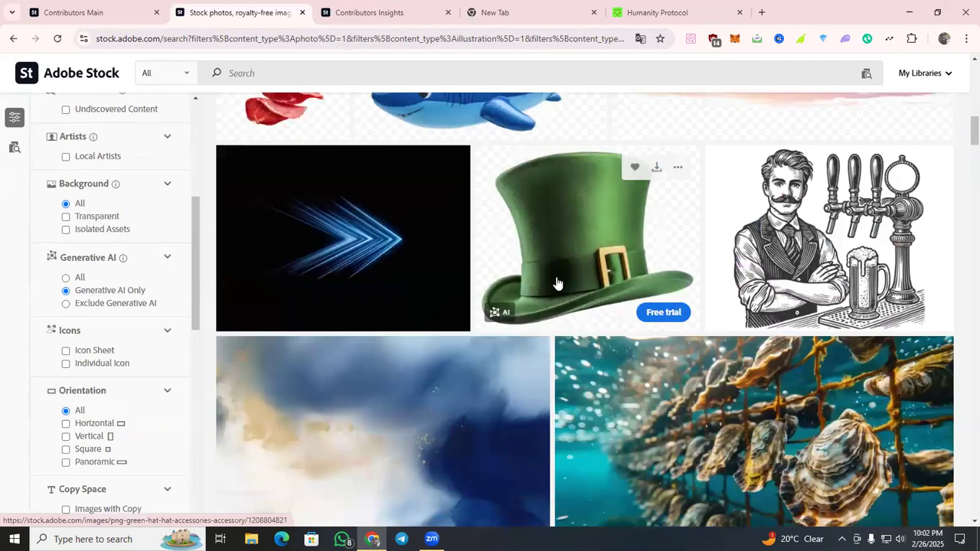
scroll(558, 284, "down", 4)
scroll(552, 276, "down", 4)
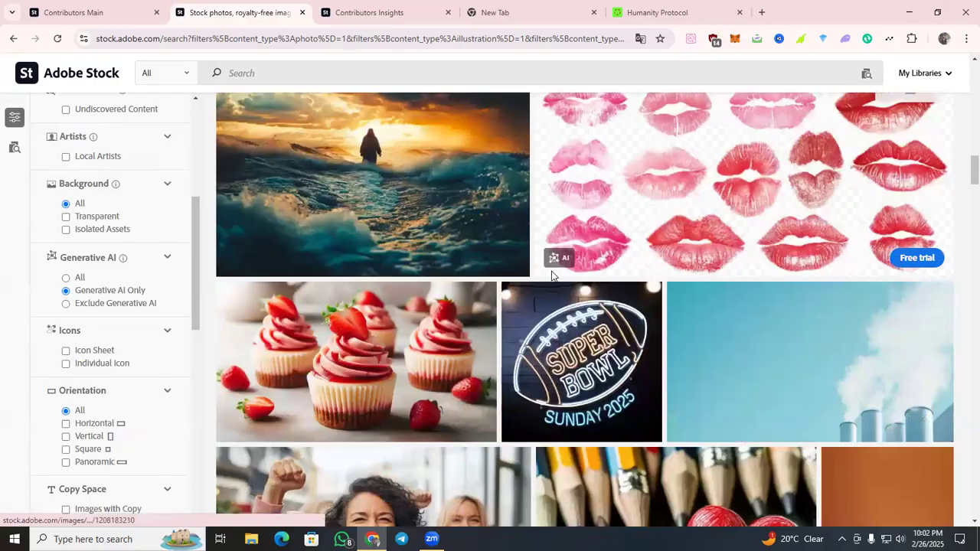
scroll(551, 276, "down", 4)
scroll(552, 276, "down", 3)
scroll(552, 276, "down", 5)
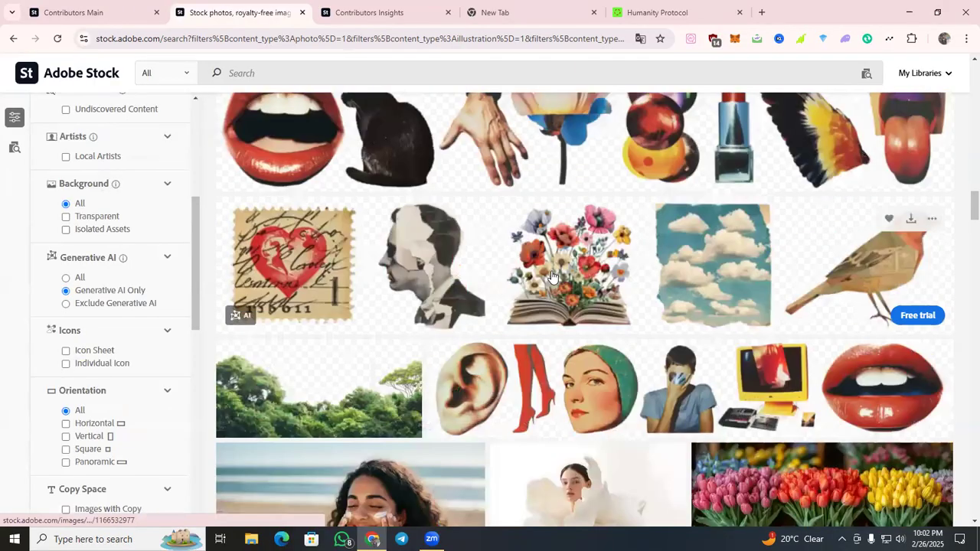
scroll(552, 276, "down", 5)
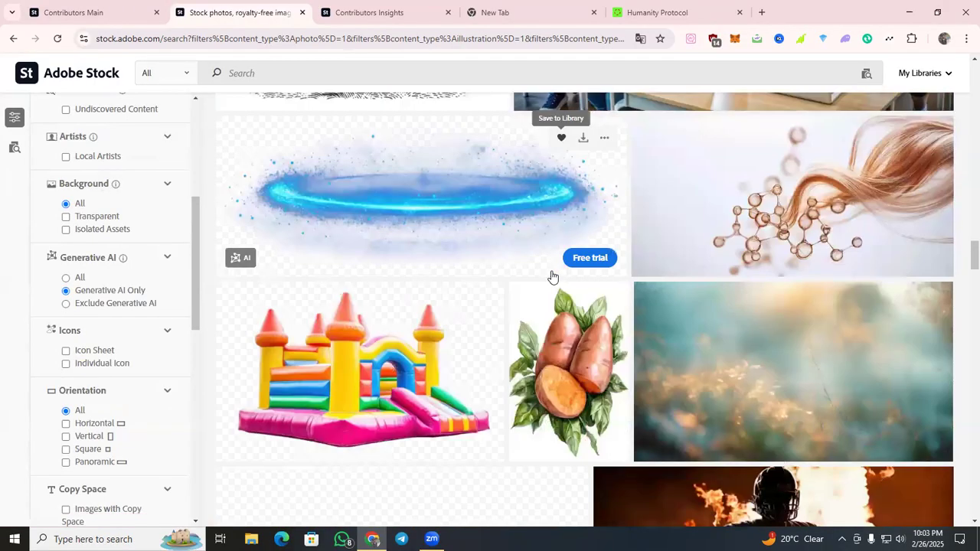
scroll(551, 276, "down", 6)
scroll(551, 276, "down", 6)
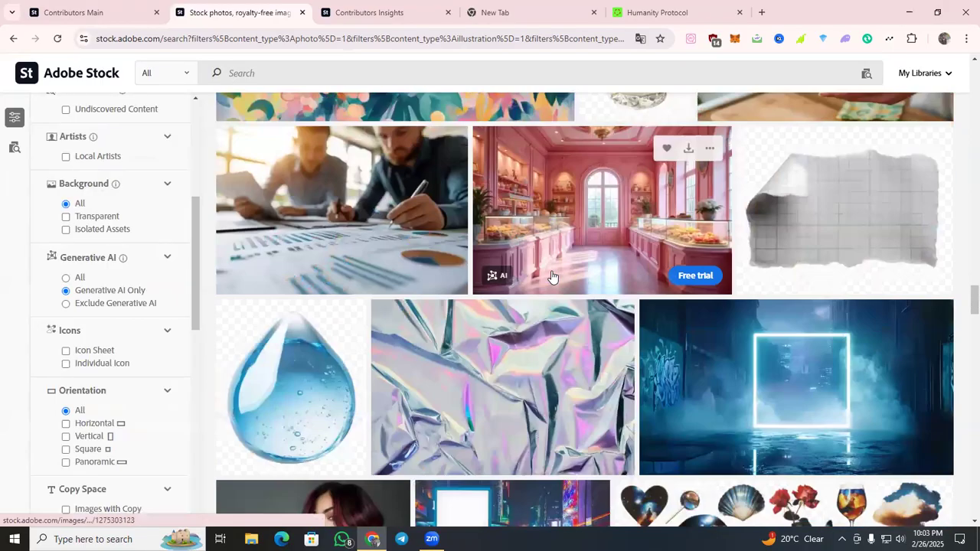
scroll(552, 275, "down", 3)
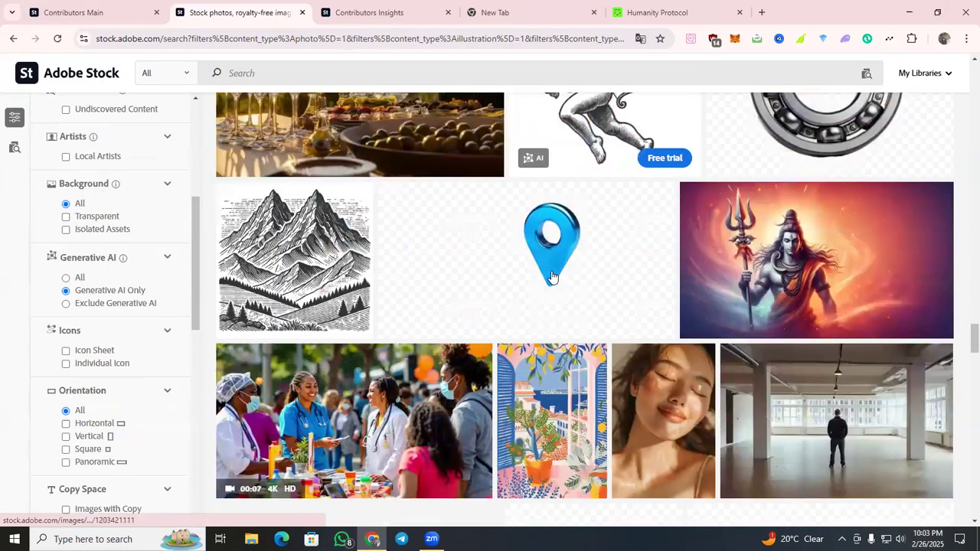
scroll(552, 277, "down", 7)
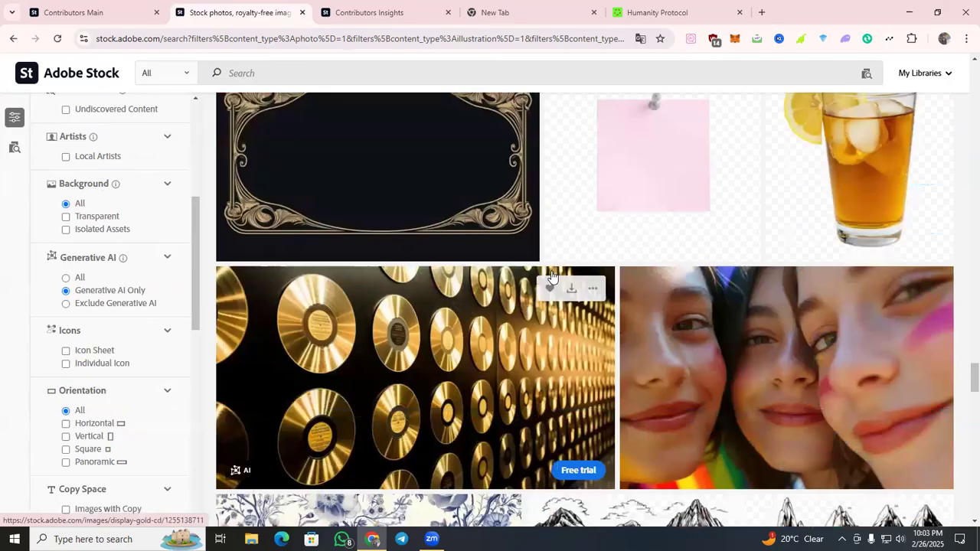
scroll(552, 277, "down", 3)
scroll(553, 276, "down", 1)
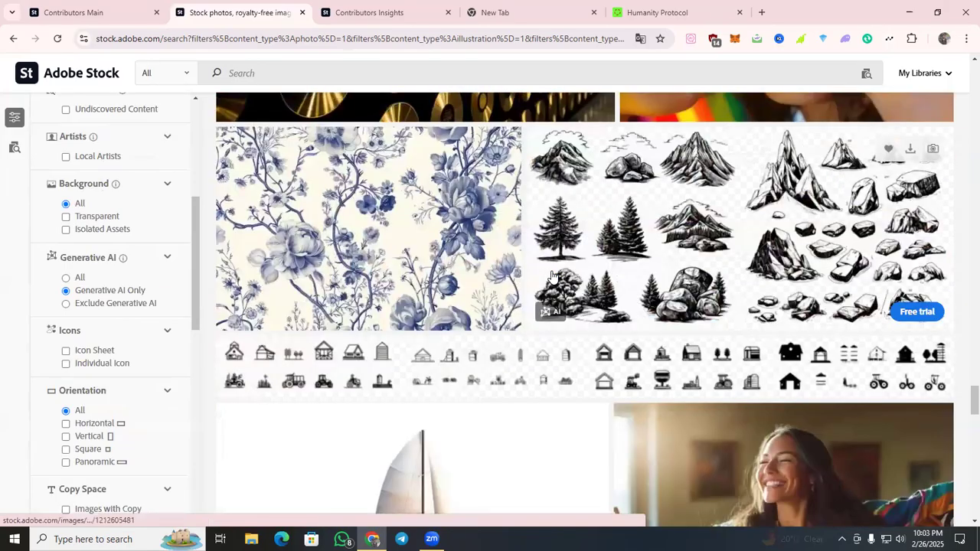
scroll(553, 276, "down", 2)
scroll(379, 251, "down", 7)
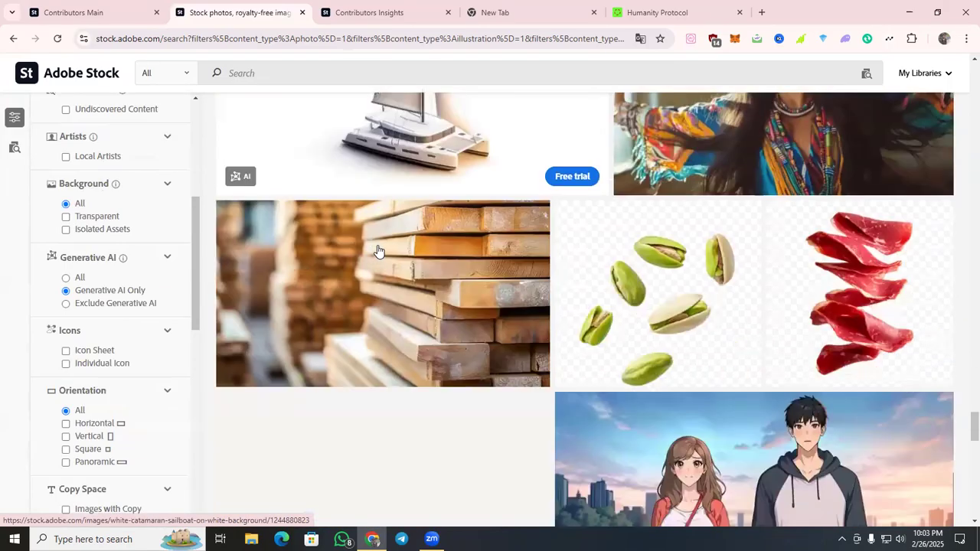
scroll(379, 251, "down", 4)
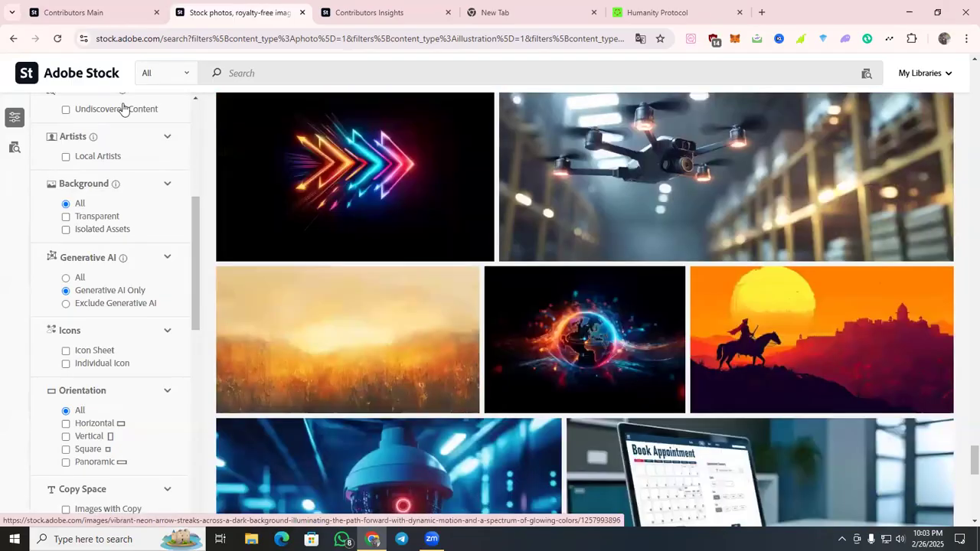
Switch to the already open Contributors Main page to show the contributor dashboard.
left_click(92, 11)
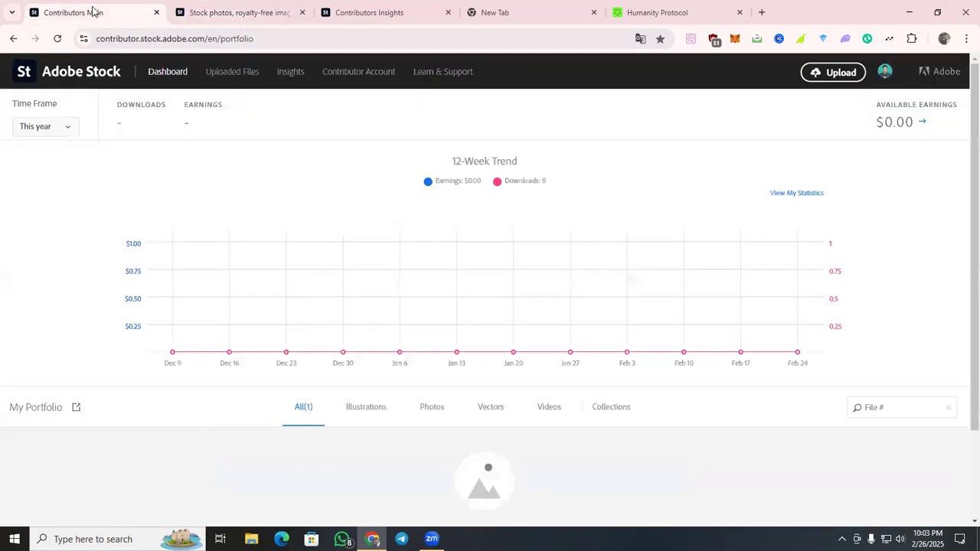
Open the Insights page in a new tab and look over the recent top sellers for photos.
right_click(289, 74)
left_click(296, 85)
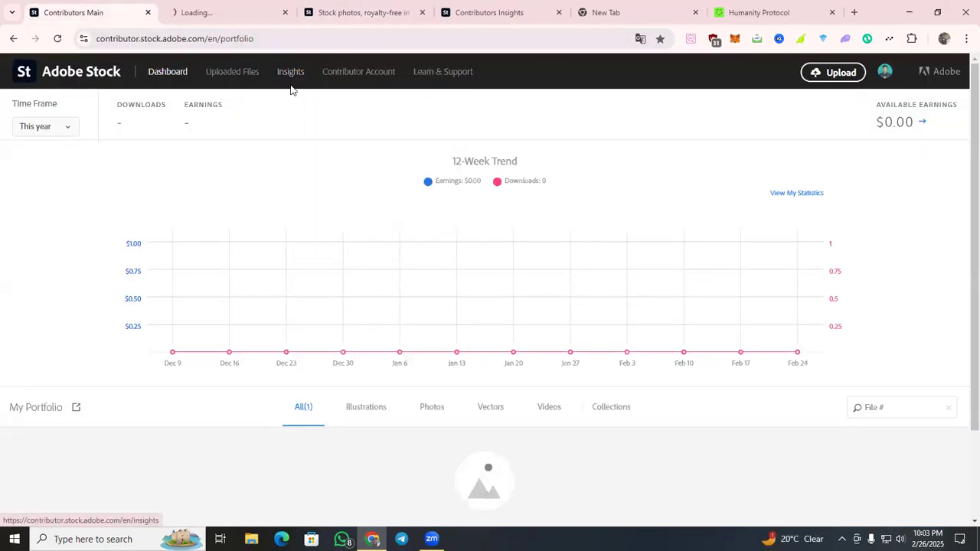
left_click(227, 15)
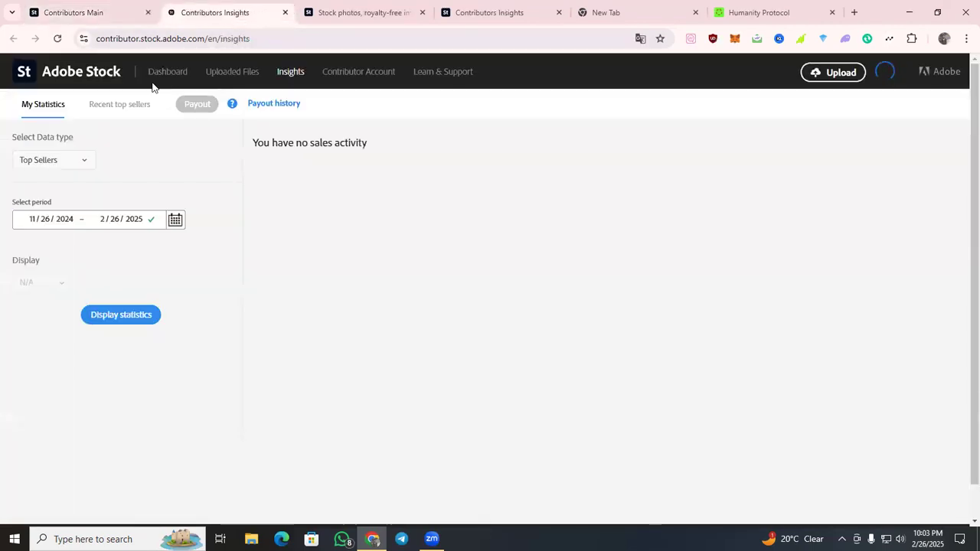
left_click(119, 105)
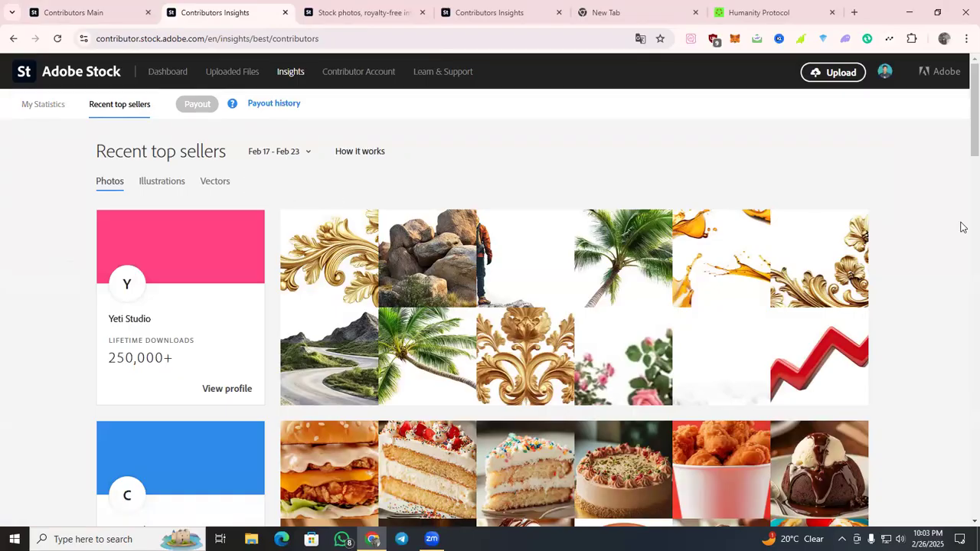
scroll(963, 227, "down", 1)
scroll(961, 226, "down", 1)
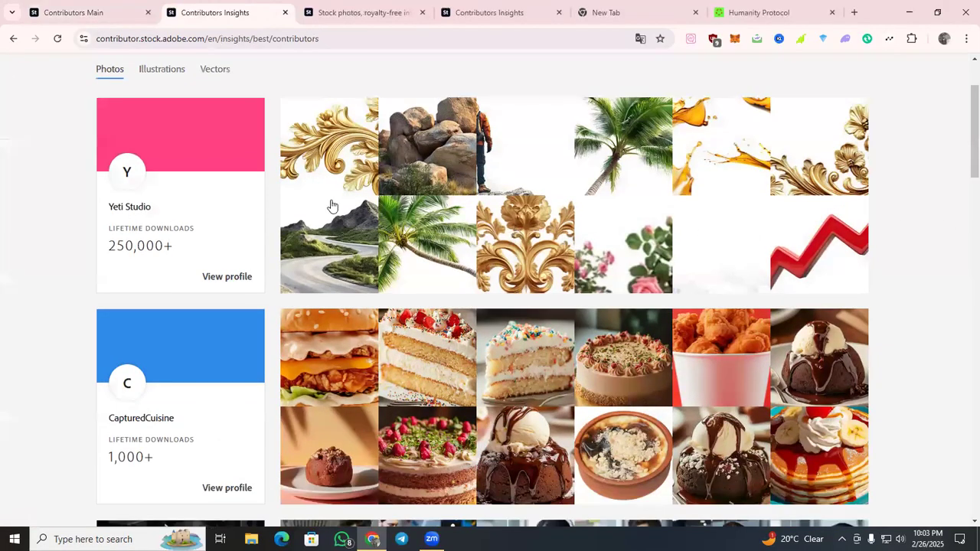
Open the CapturedCuisine contributor profile from the top sellers list in a new tab and switch to it.
scroll(859, 189, "down", 2)
right_click(244, 299)
left_click(282, 311)
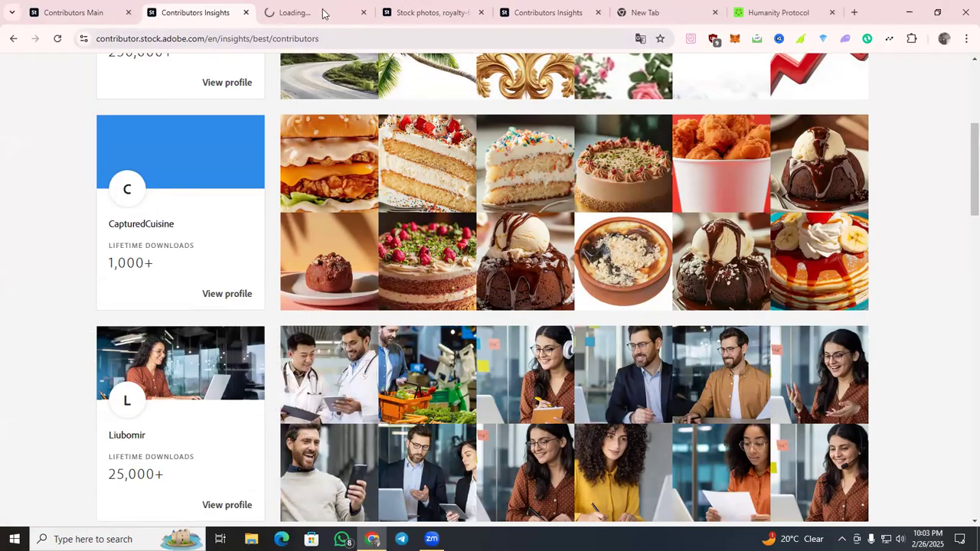
left_click(324, 13)
Examine the subjects and AI-generated food images in CapturedCuisine's portfolio.
scroll(556, 200, "down", 2)
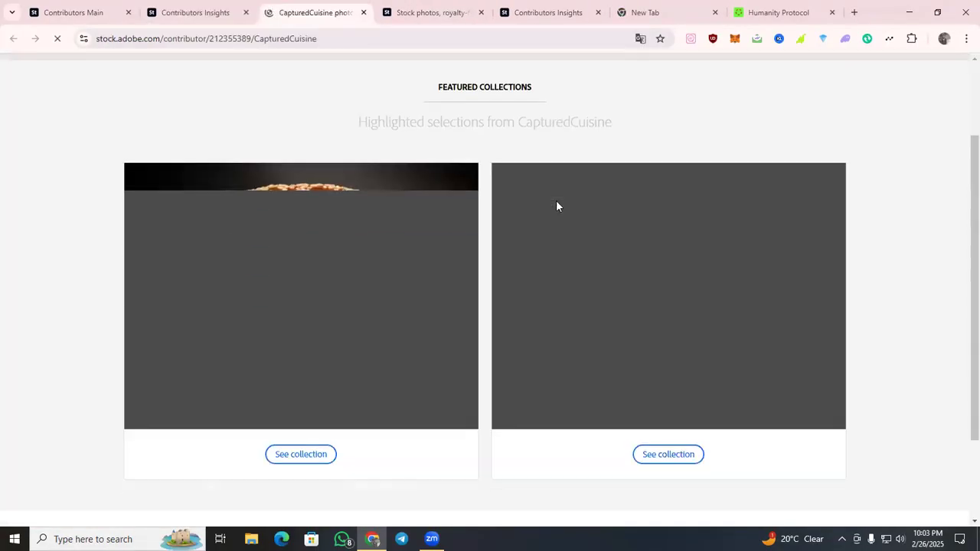
scroll(429, 203, "down", 2)
scroll(322, 223, "down", 3)
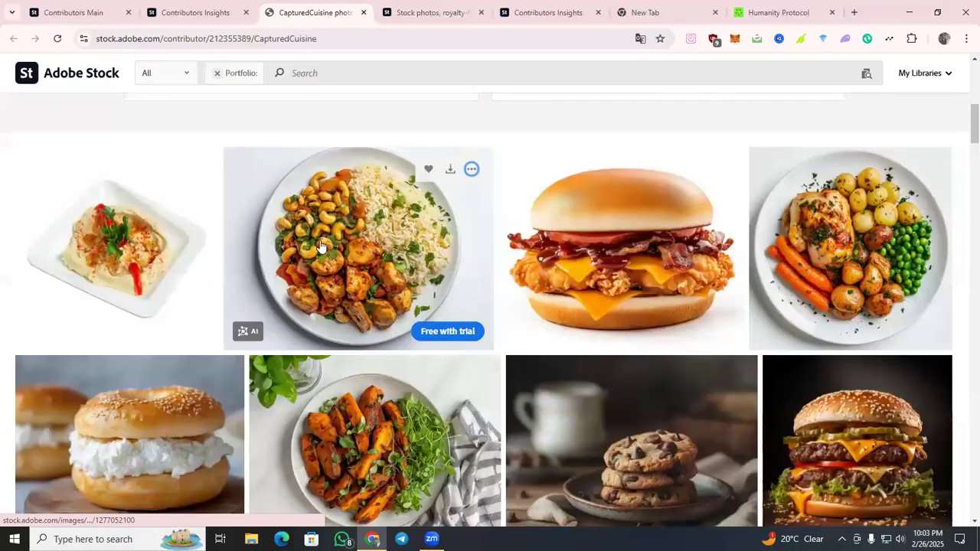
scroll(171, 159, "down", 1)
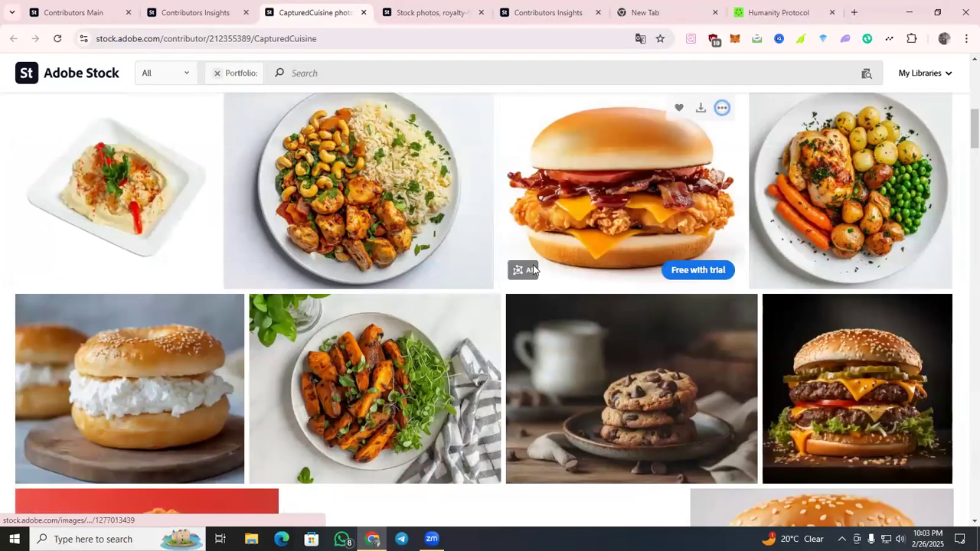
scroll(508, 164, "down", 5)
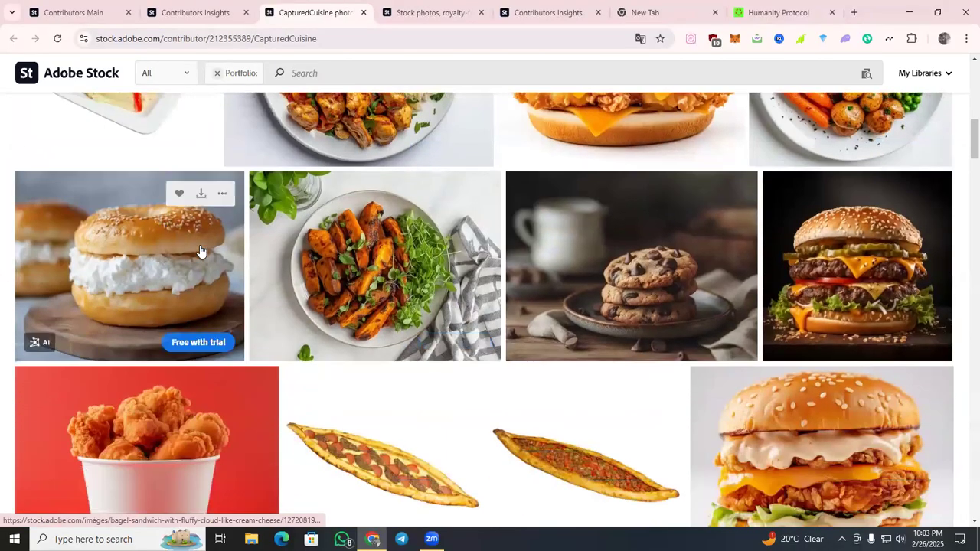
scroll(736, 134, "up", 2)
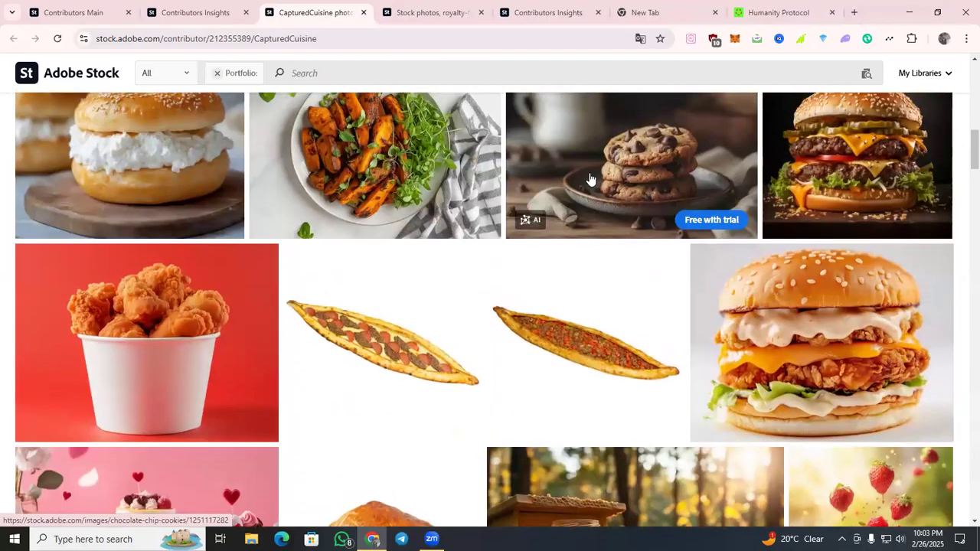
scroll(357, 192, "down", 2)
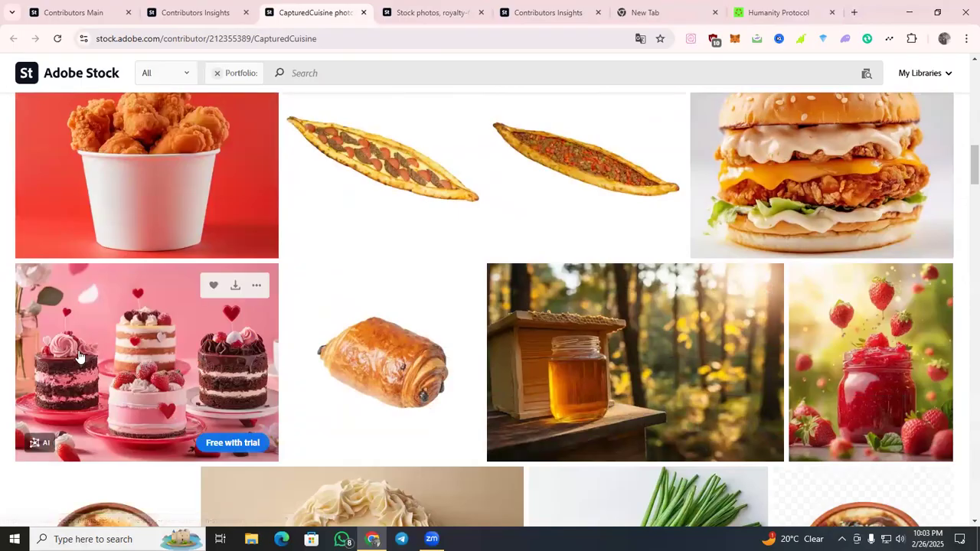
scroll(409, 184, "down", 2)
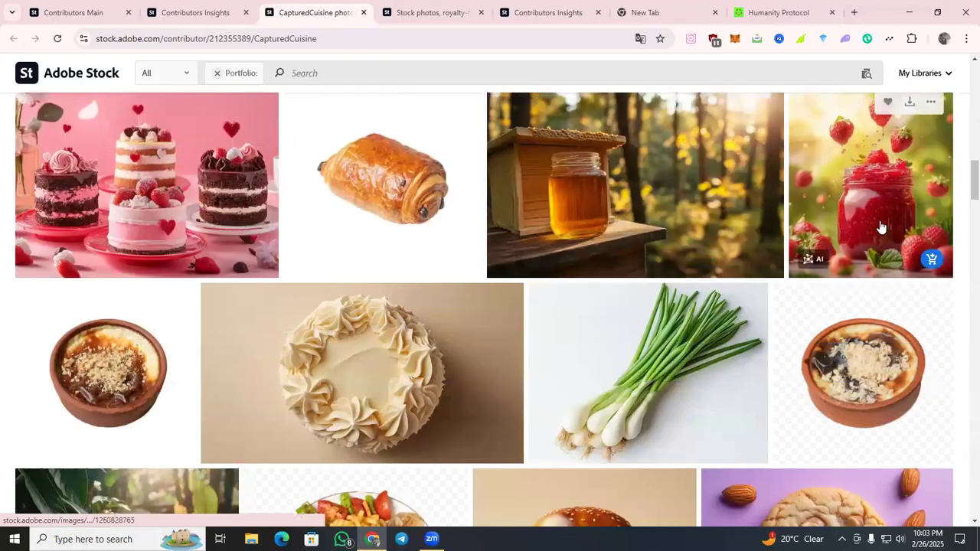
scroll(879, 225, "down", 2)
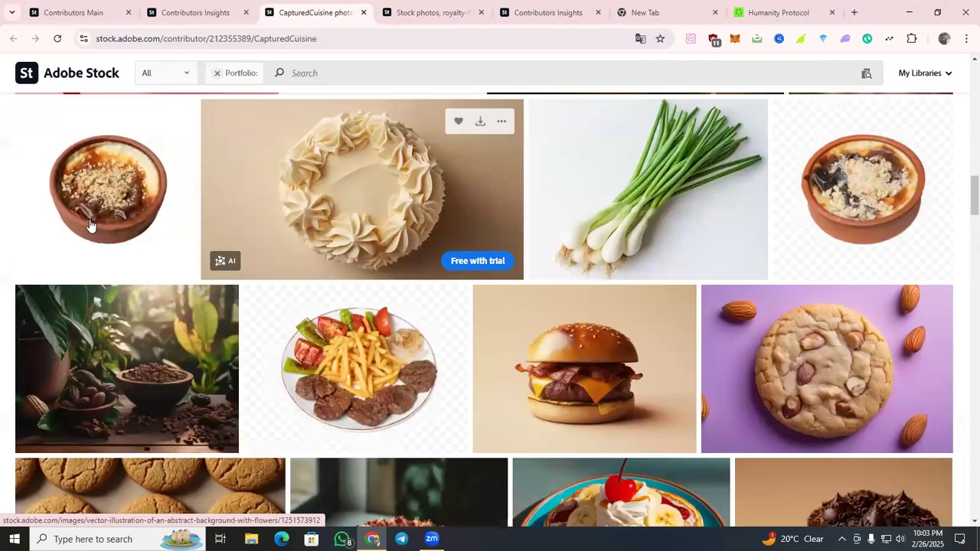
scroll(99, 228, "down", 3)
scroll(959, 269, "down", 6)
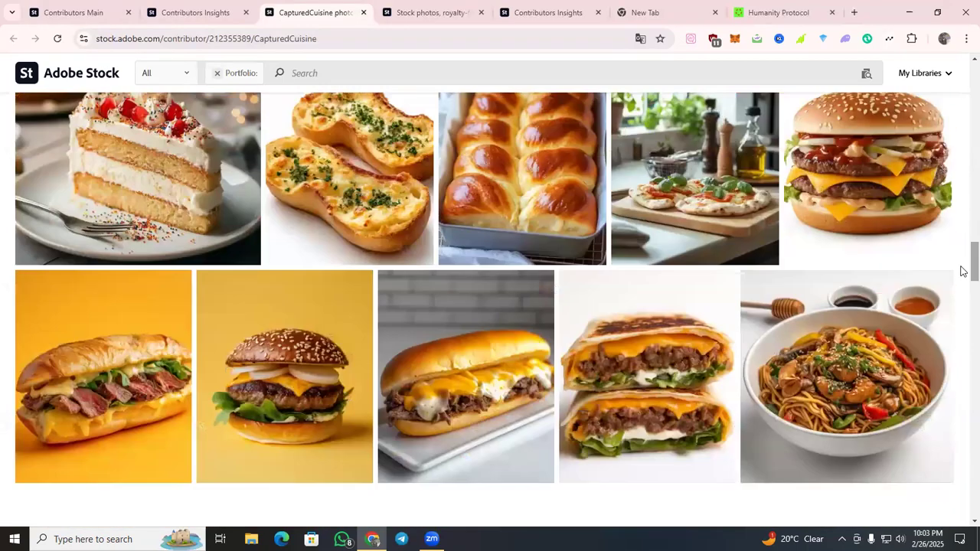
scroll(723, 259, "down", 3)
scroll(814, 259, "up", 2)
scroll(322, 203, "down", 2)
scroll(714, 337, "down", 2)
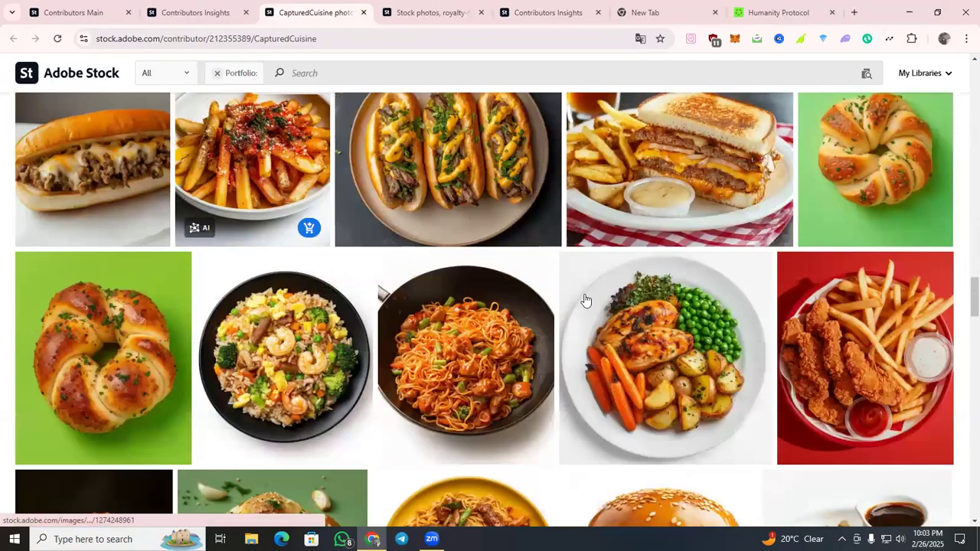
scroll(714, 337, "down", 3)
scroll(272, 215, "down", 3)
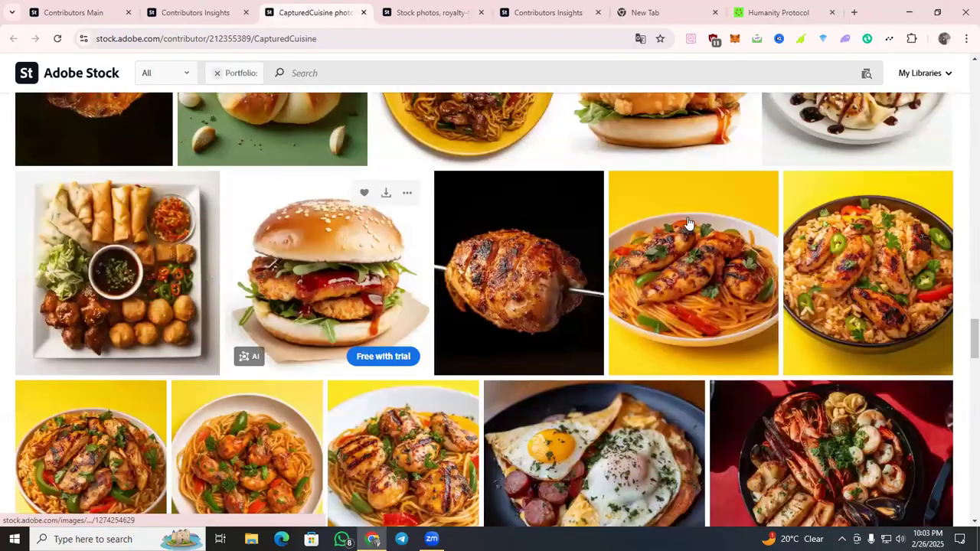
scroll(276, 112, "down", 3)
scroll(276, 112, "down", 2)
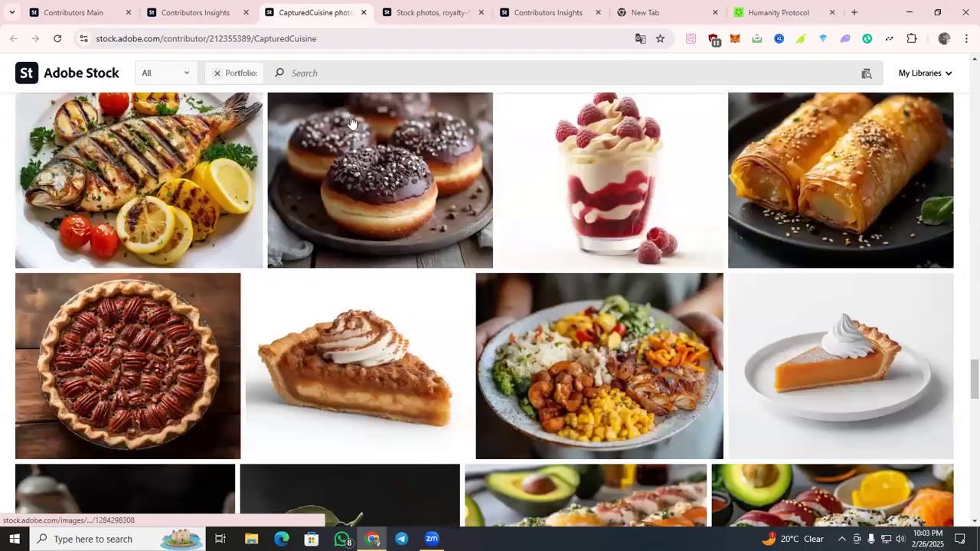
Return to the recent top sellers page and show the best-selling vector contributors.
left_click(206, 19)
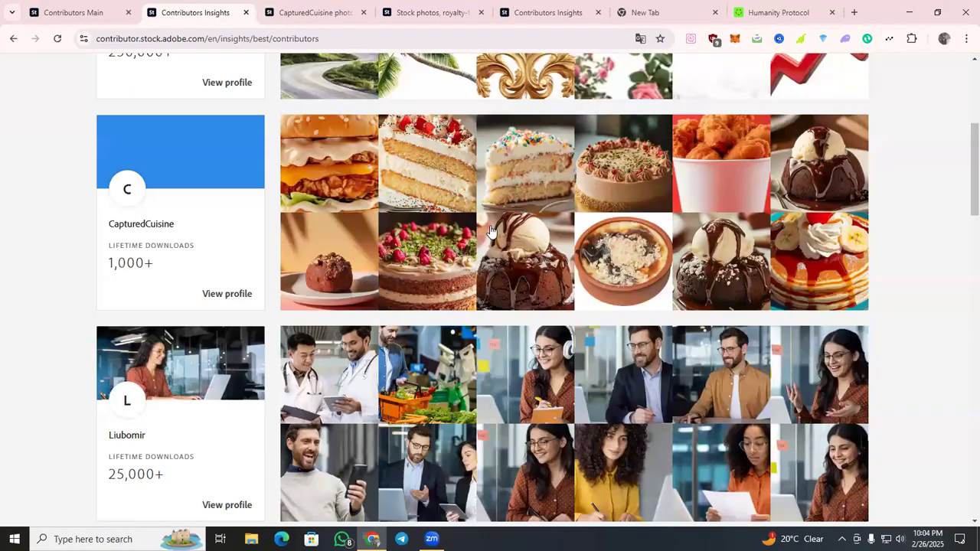
scroll(490, 230, "down", 1)
scroll(493, 229, "up", 5)
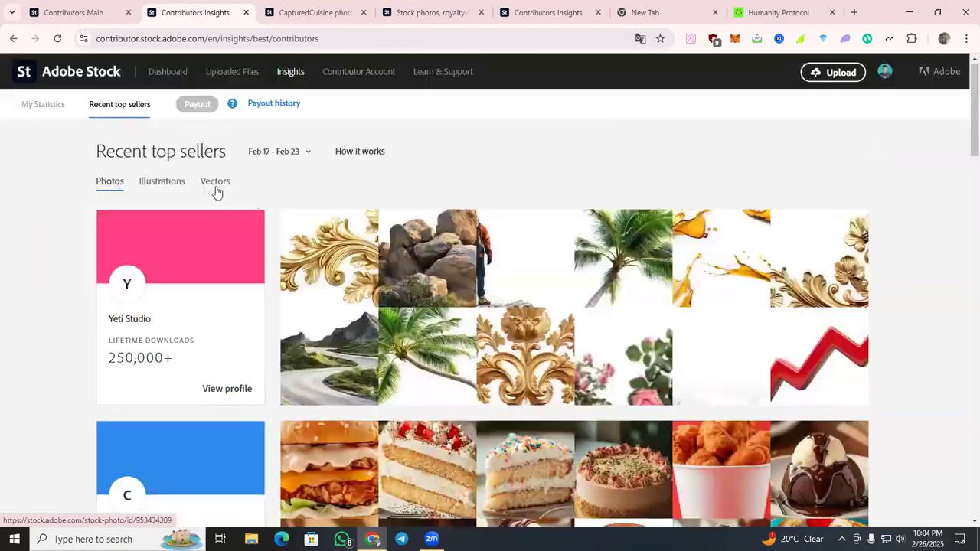
left_click(217, 181)
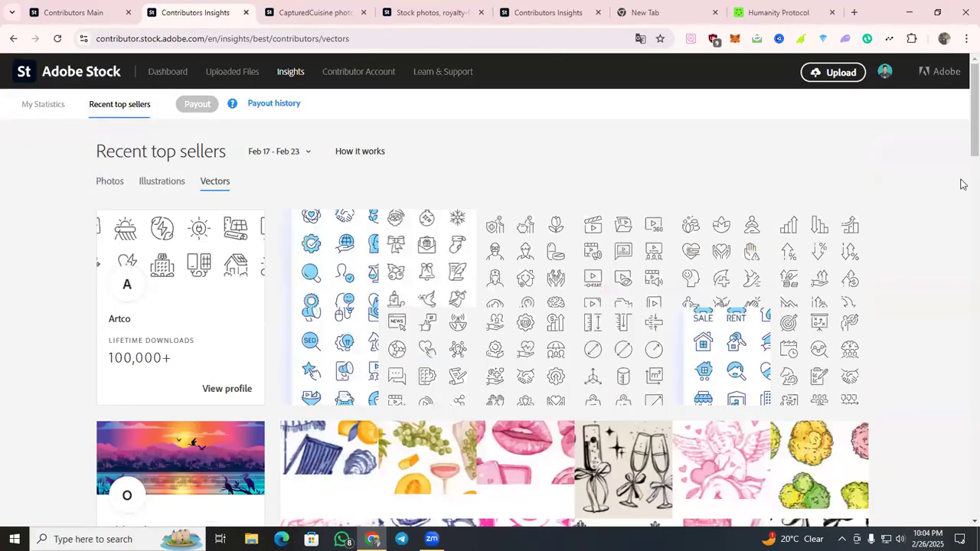
scroll(210, 219, "down", 3)
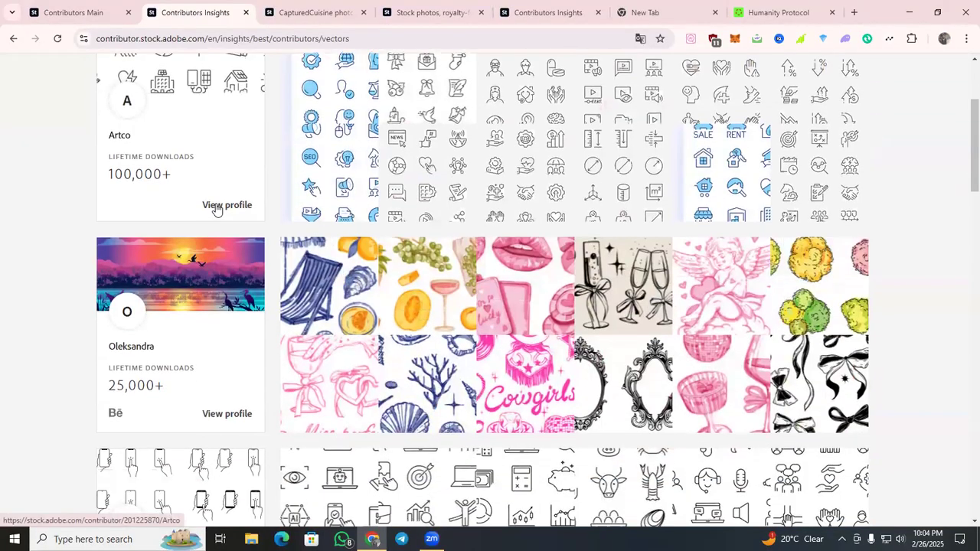
Open the Artco contributor profile from the vector top sellers in a new tab and switch to it.
right_click(218, 209)
left_click(277, 219)
left_click(375, 12)
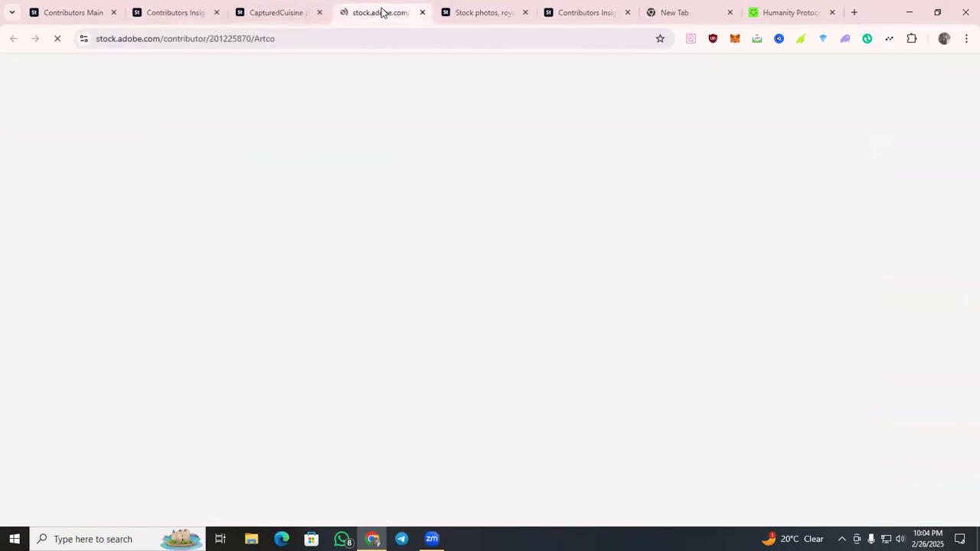
Examine the featured collections and icon sets in Artco's portfolio.
scroll(698, 215, "down", 5)
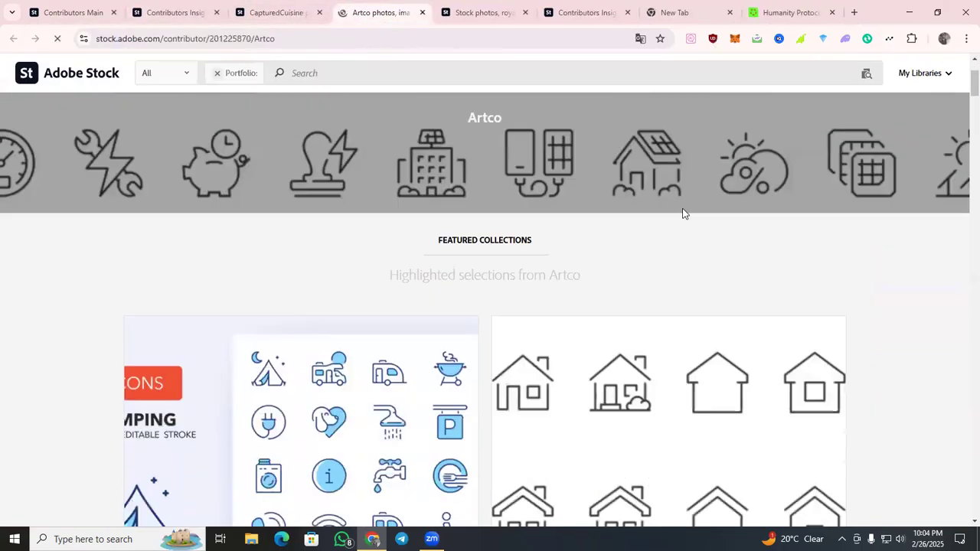
scroll(571, 223, "down", 2)
scroll(436, 304, "down", 3)
scroll(363, 299, "down", 7)
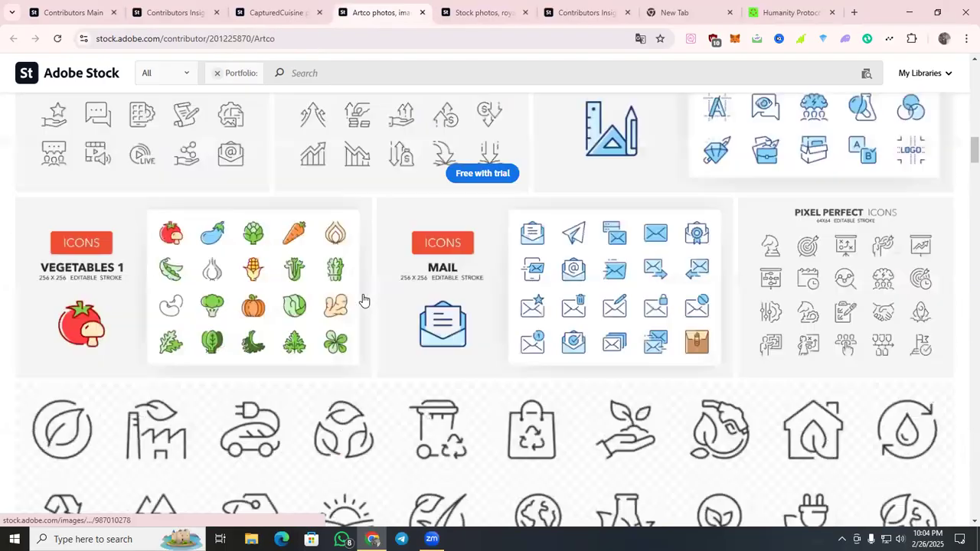
scroll(364, 298, "down", 8)
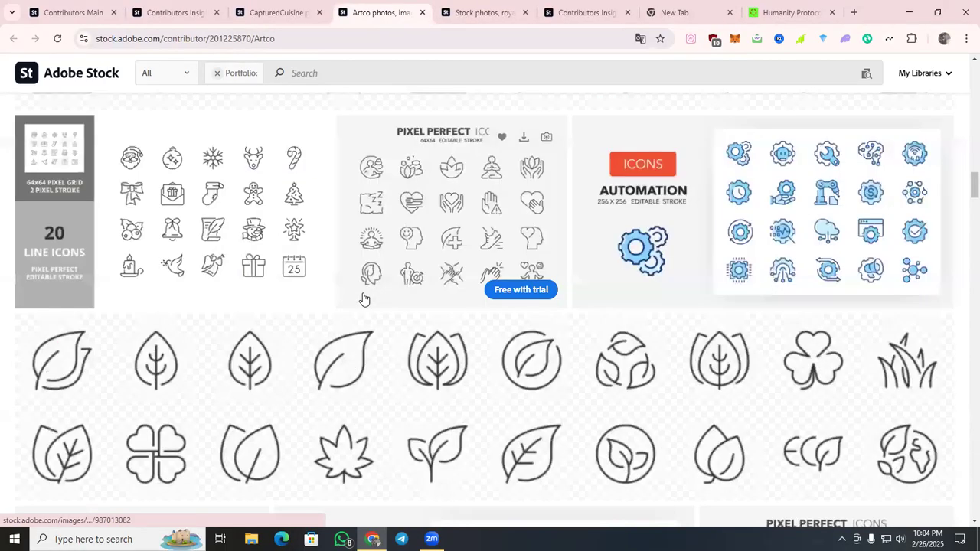
scroll(364, 299, "down", 8)
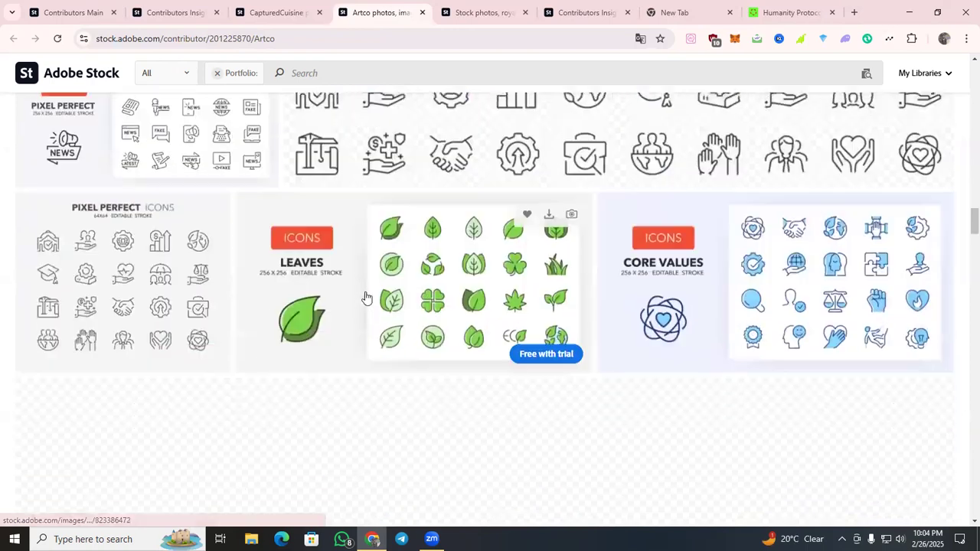
scroll(365, 297, "down", 4)
left_click(691, 14)
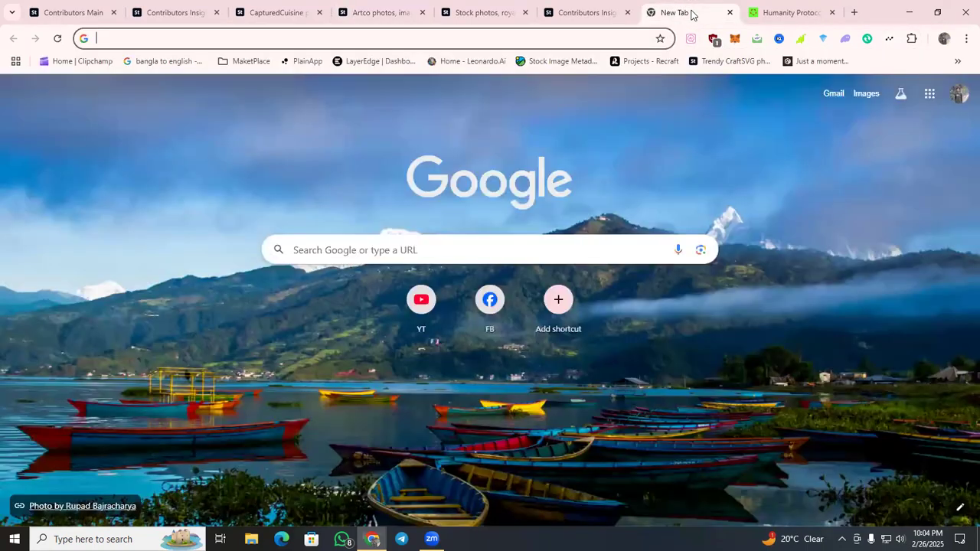
left_click(582, 12)
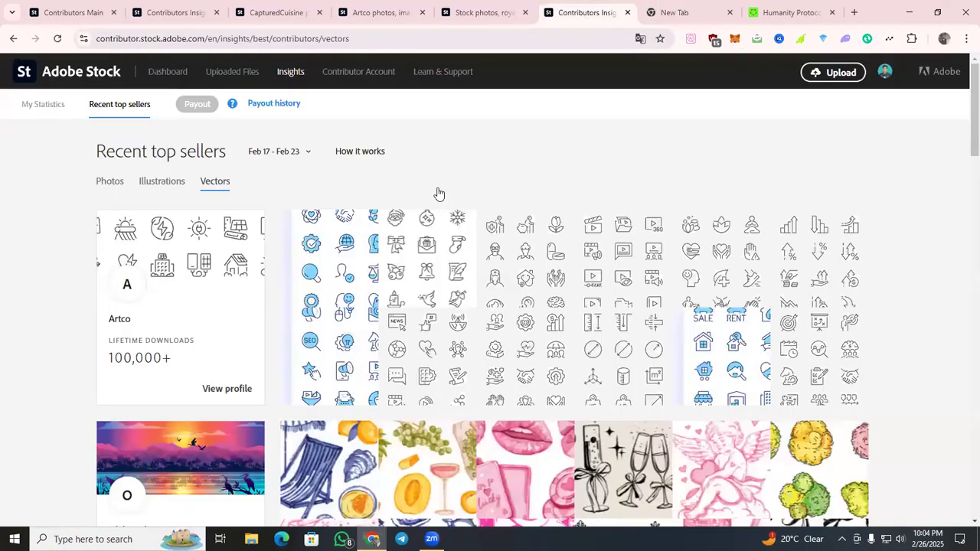
scroll(439, 205, "down", 3)
Switch back to the Generative AI Only search results and open the details of the smiling cartoon bus image.
left_click(509, 13)
scroll(582, 237, "down", 10)
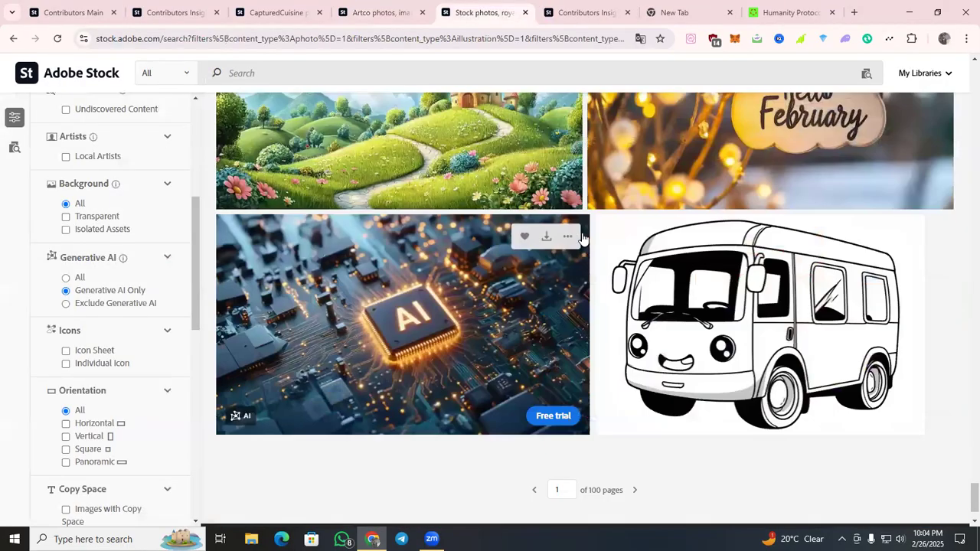
scroll(754, 228, "down", 2)
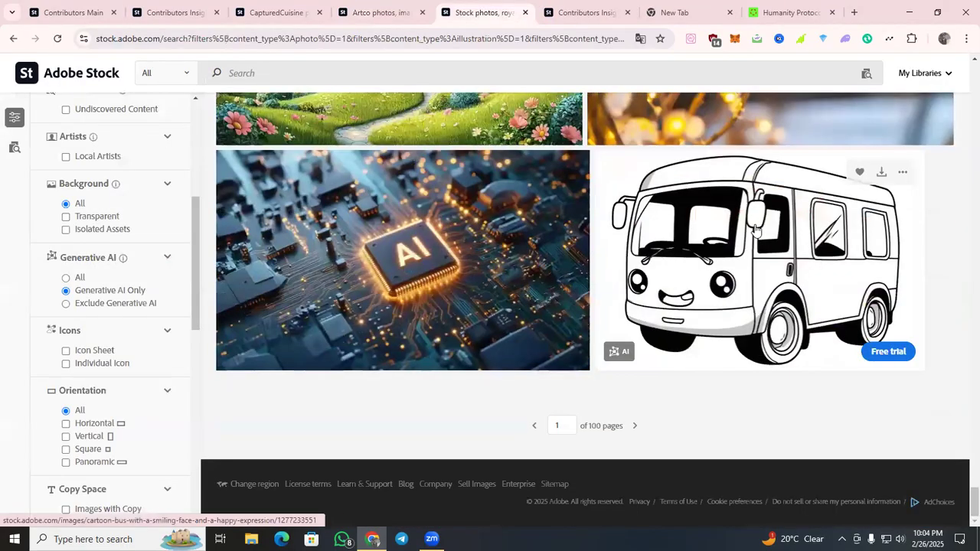
left_click(755, 228)
scroll(754, 228, "down", 1)
scroll(649, 239, "down", 5)
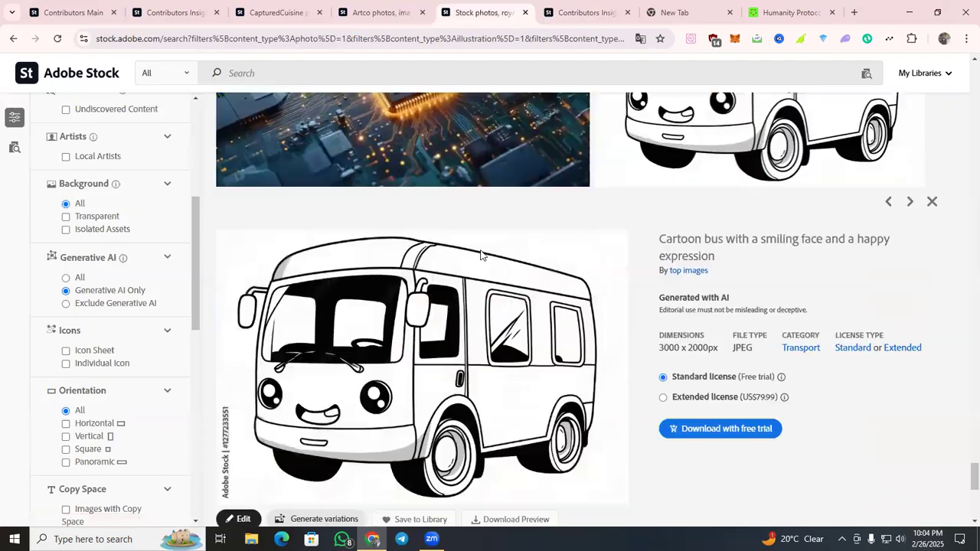
Open the portfolio of the cartoon bus image's contributor and look through its images.
left_click(687, 210)
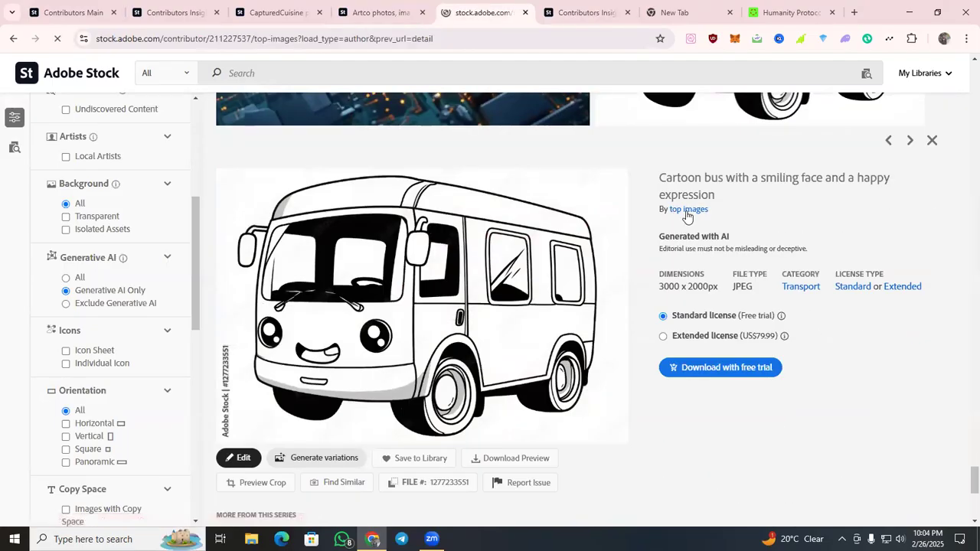
scroll(645, 268, "down", 1)
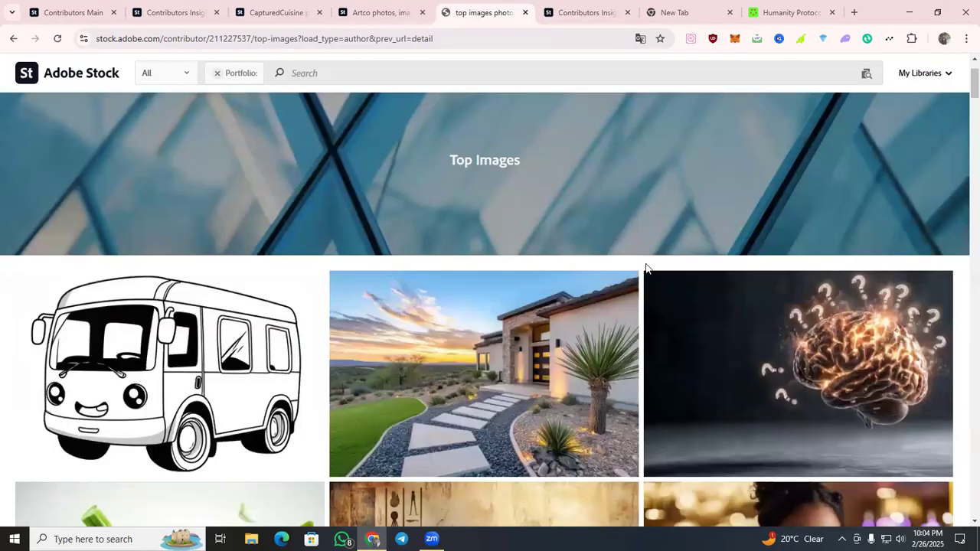
scroll(647, 268, "down", 15)
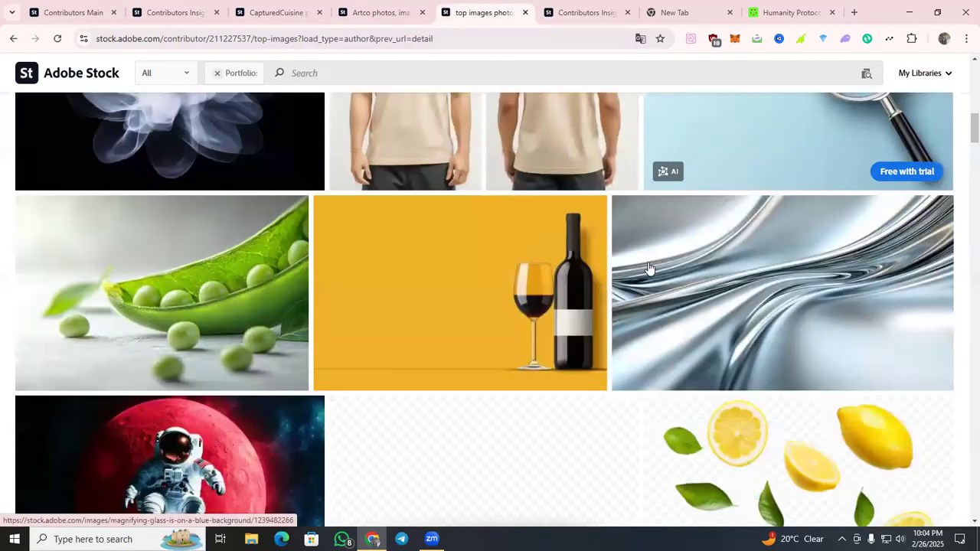
scroll(648, 268, "down", 9)
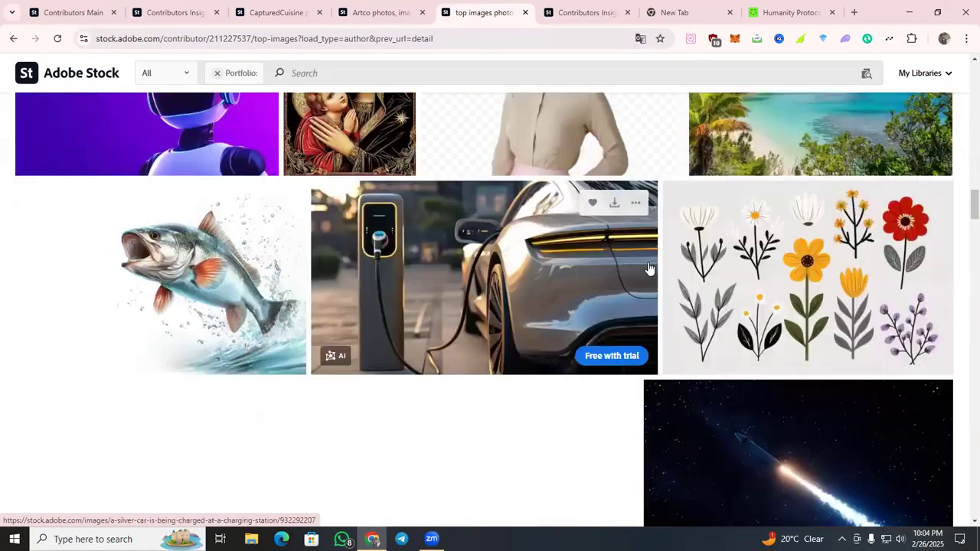
scroll(648, 268, "down", 4)
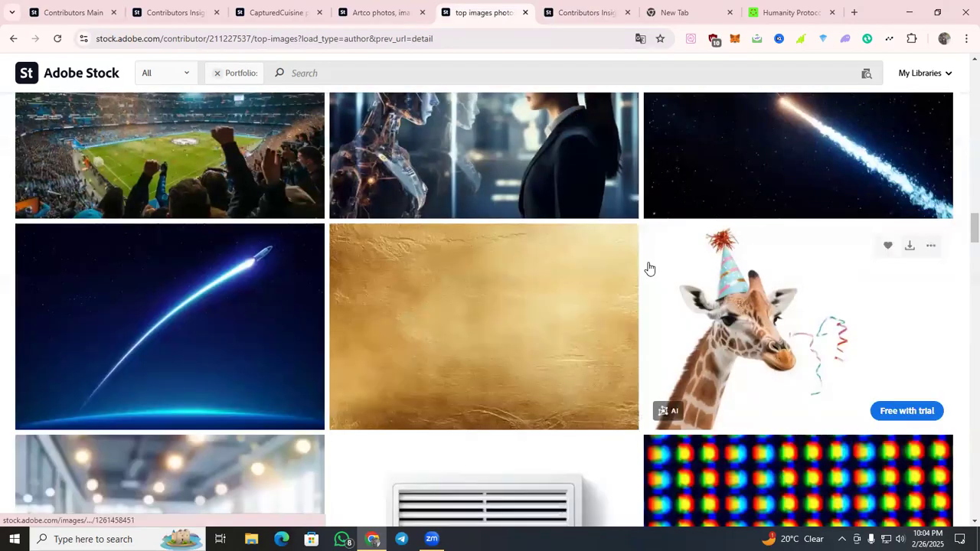
Examine the variety of images on the cartoon bus contributor's Top Images page, from backgrounds and objects to people.
scroll(649, 269, "down", 8)
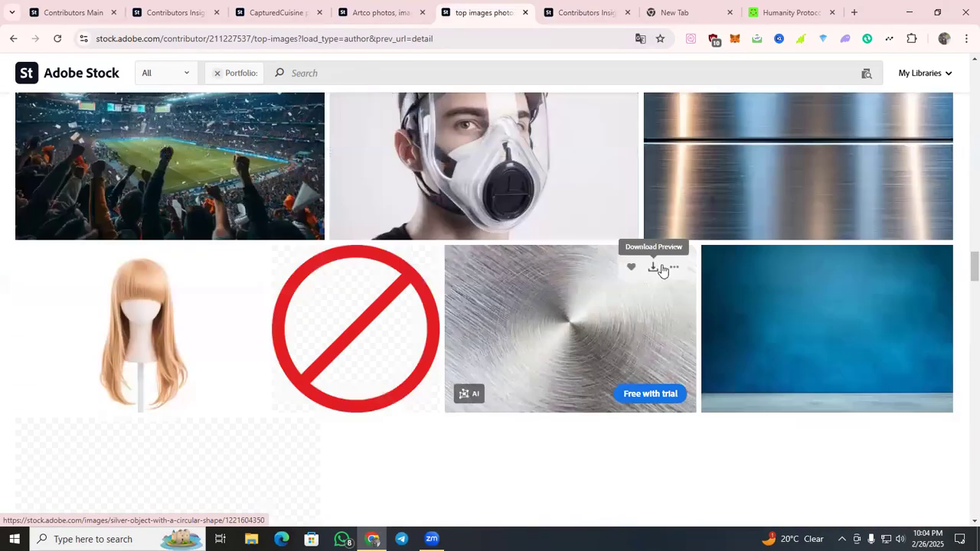
scroll(671, 308, "up", 10)
scroll(657, 293, "up", 5)
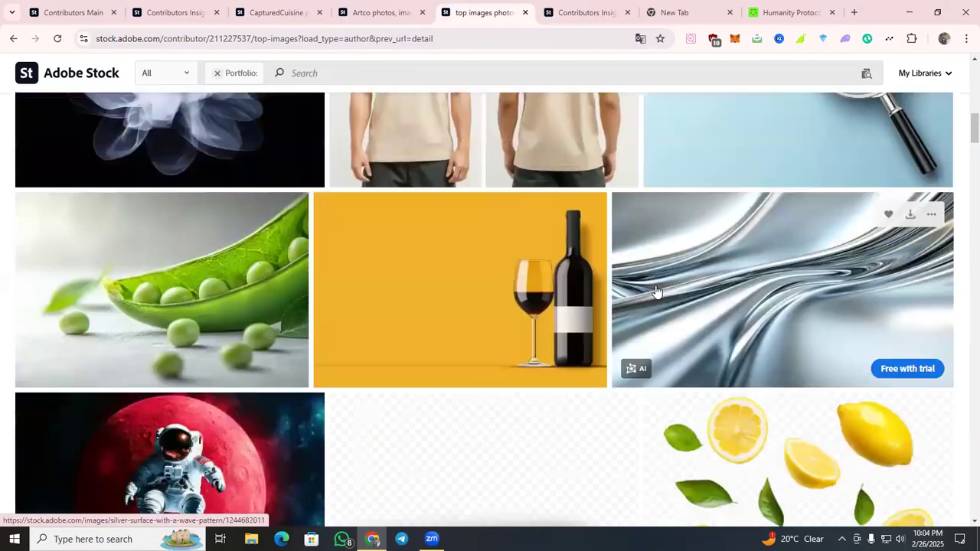
scroll(656, 288, "up", 10)
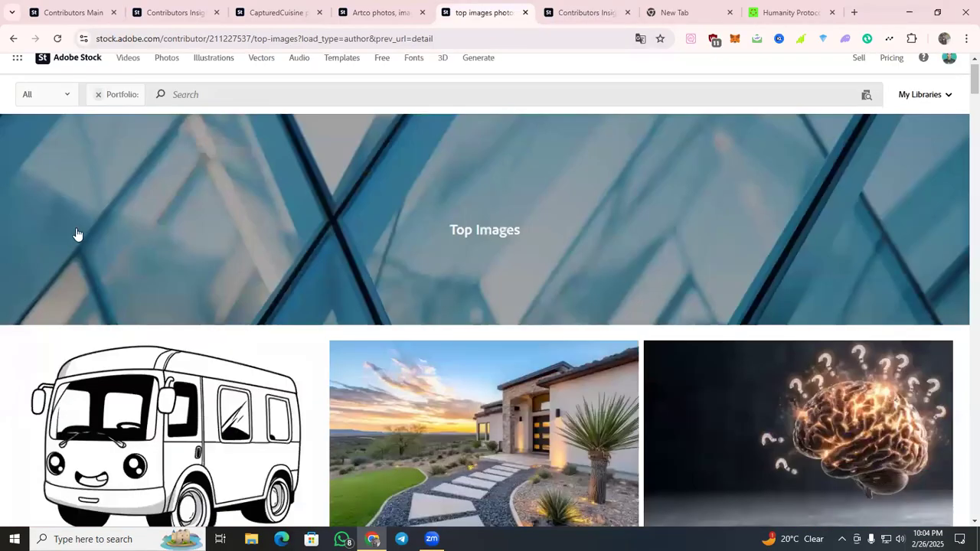
scroll(77, 235, "down", 3)
scroll(766, 230, "down", 2)
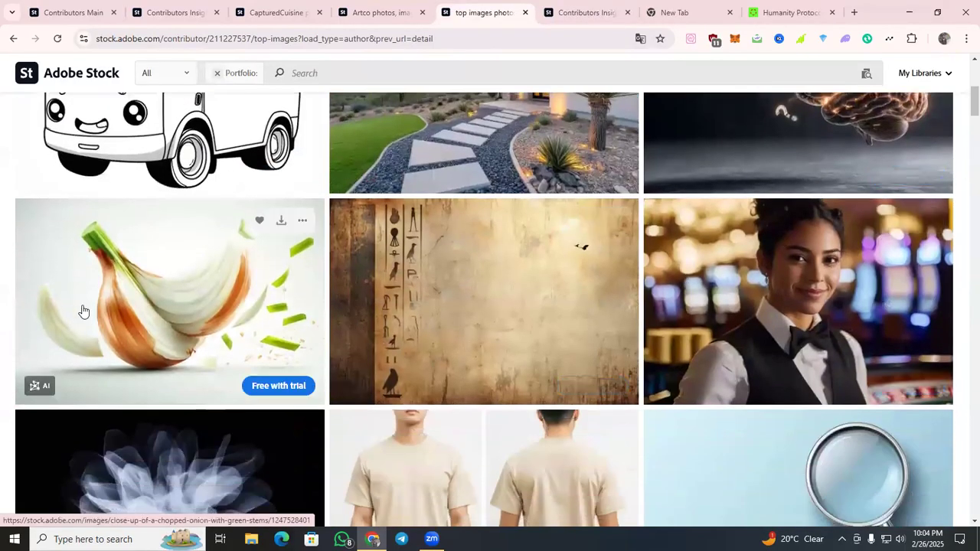
scroll(376, 209, "down", 7)
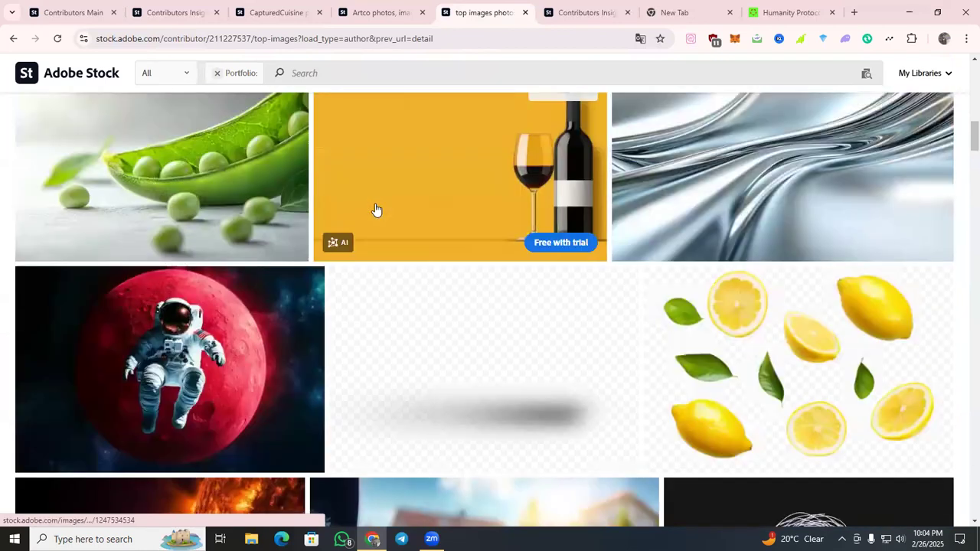
scroll(376, 209, "down", 5)
scroll(376, 210, "down", 10)
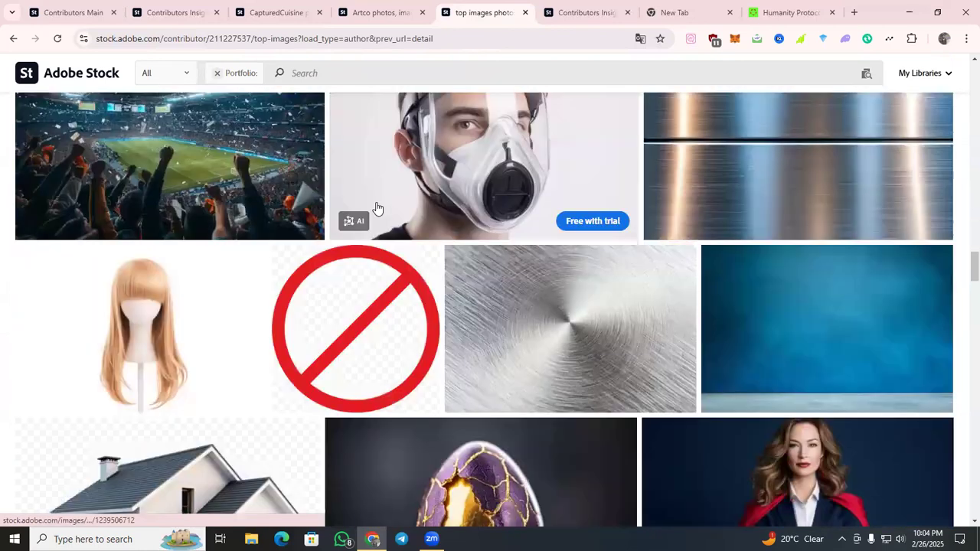
scroll(305, 201, "down", 12)
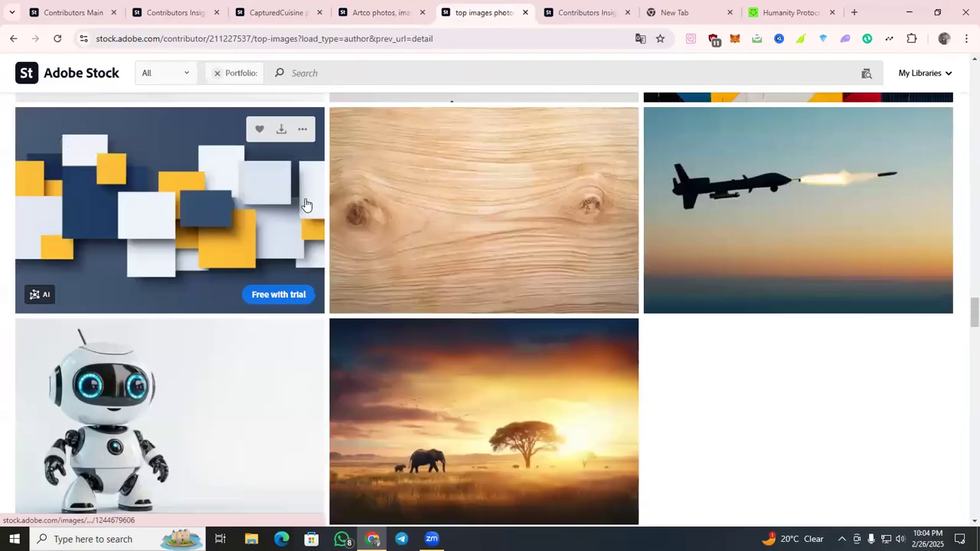
scroll(305, 202, "down", 4)
scroll(306, 203, "down", 10)
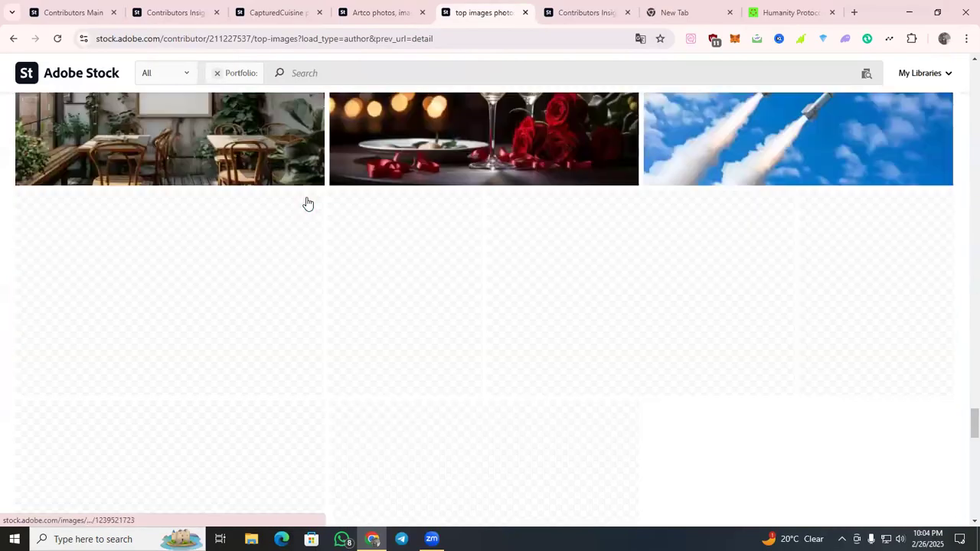
scroll(307, 203, "down", 5)
scroll(307, 201, "down", 12)
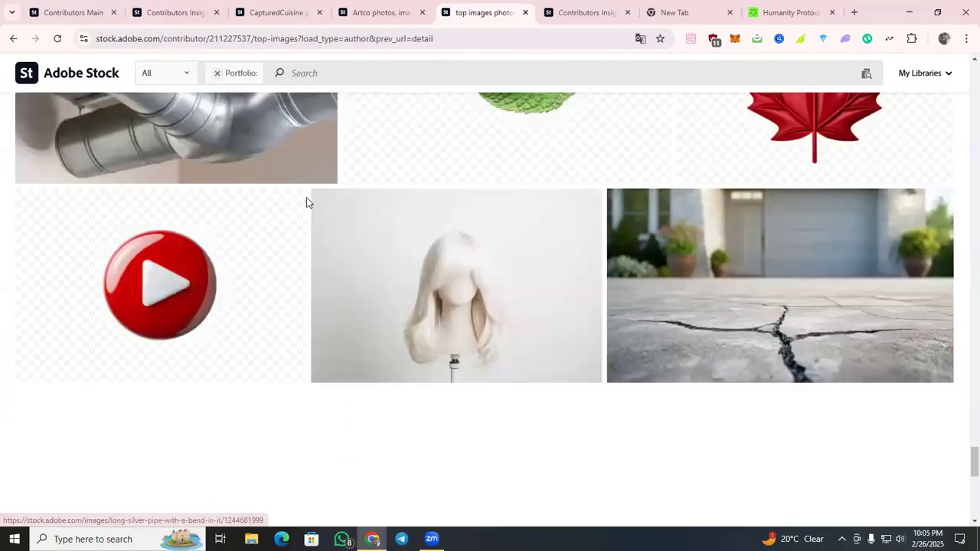
scroll(0, 86, "up", 5)
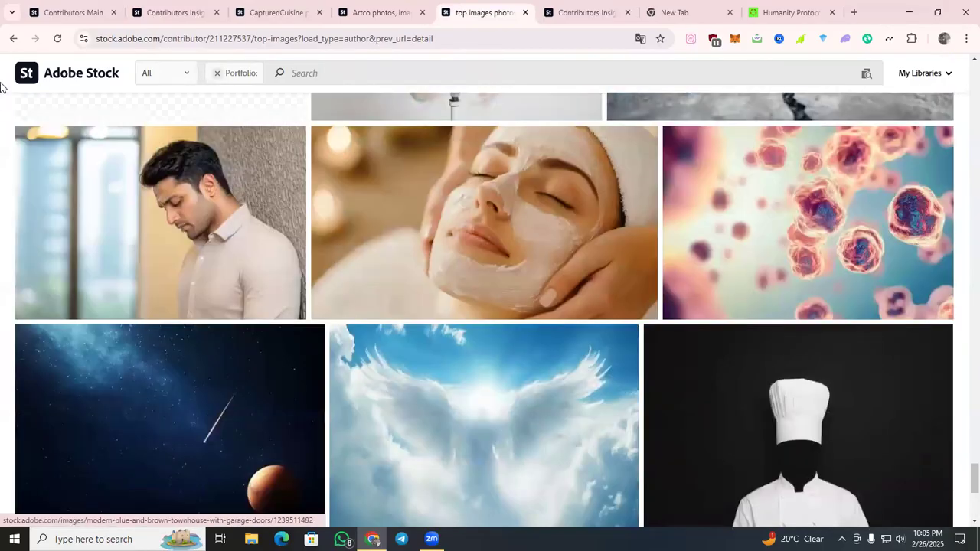
Return to the Generative AI Only search results and advance to the next results page.
left_click(9, 40)
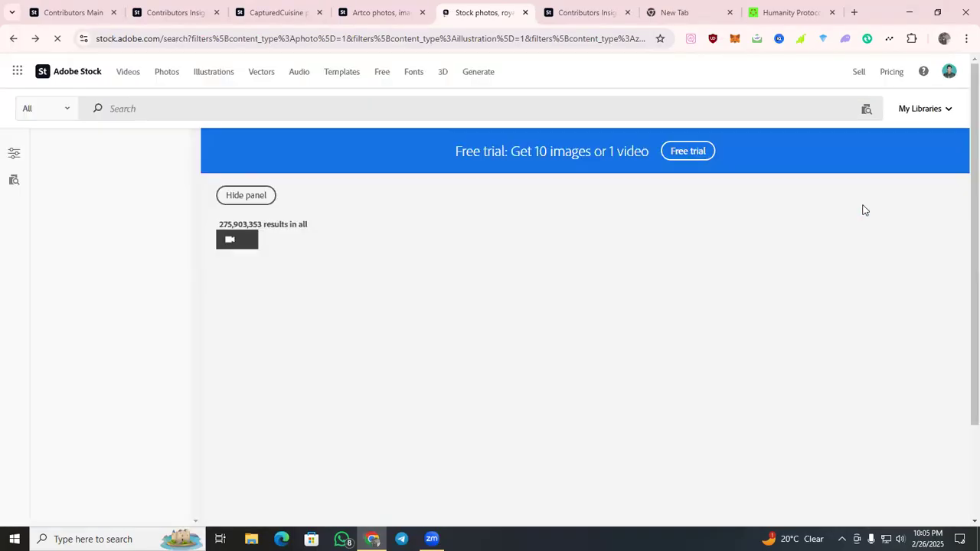
scroll(656, 191, "down", 10)
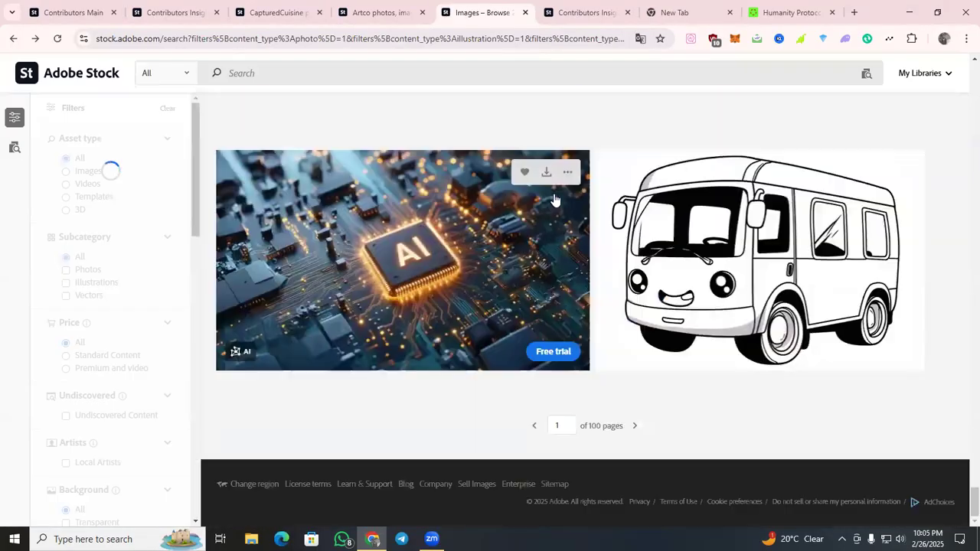
scroll(596, 342, "down", 10)
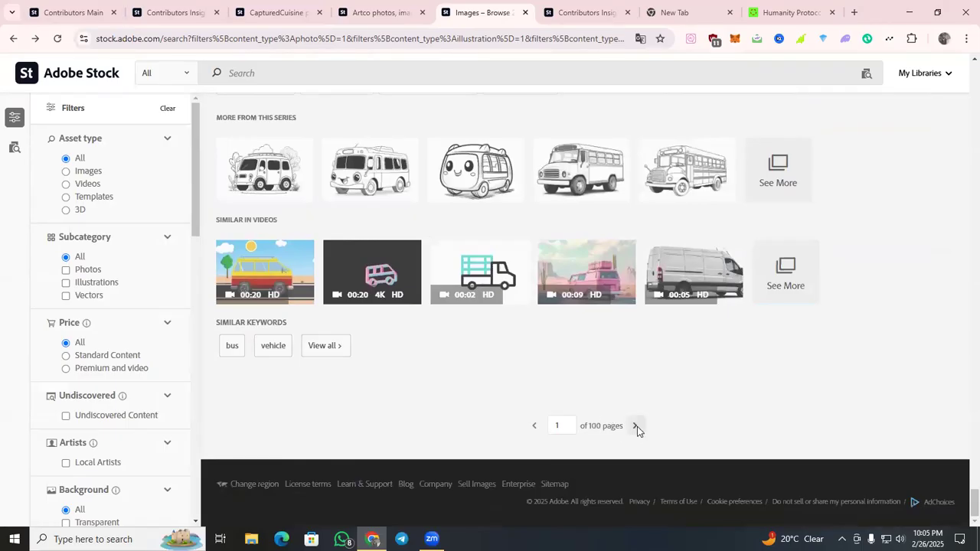
left_click(635, 426)
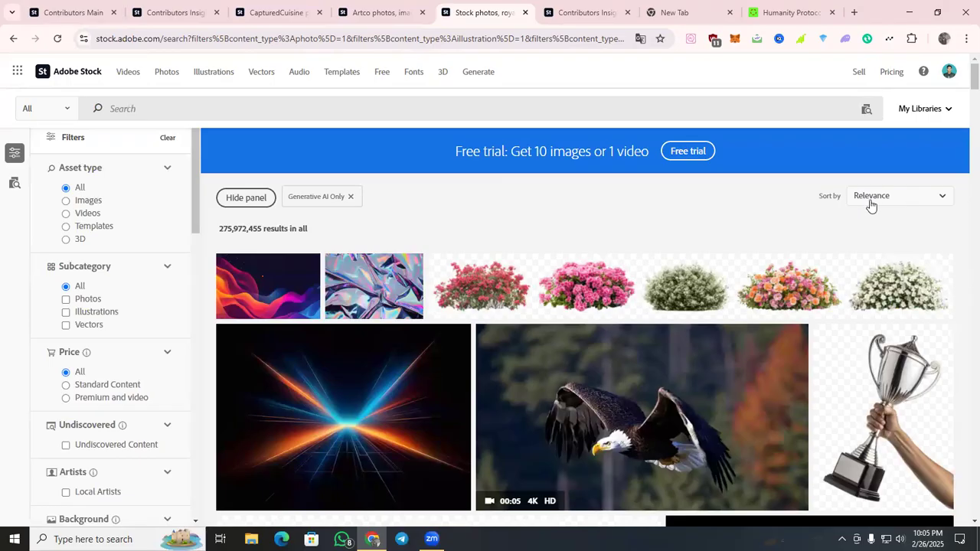
Sort the Generative AI Only results by Downloads and look through the most downloaded assets.
left_click(904, 198)
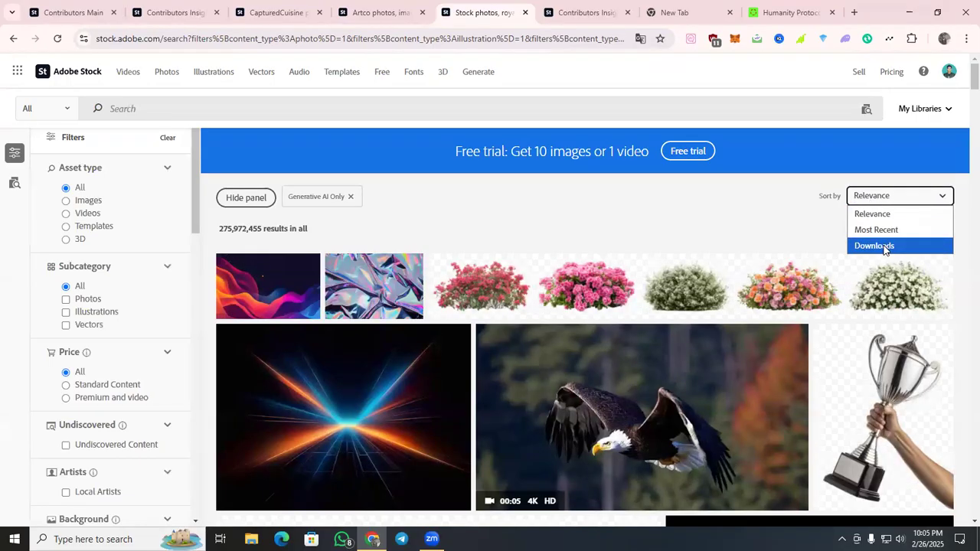
left_click(881, 246)
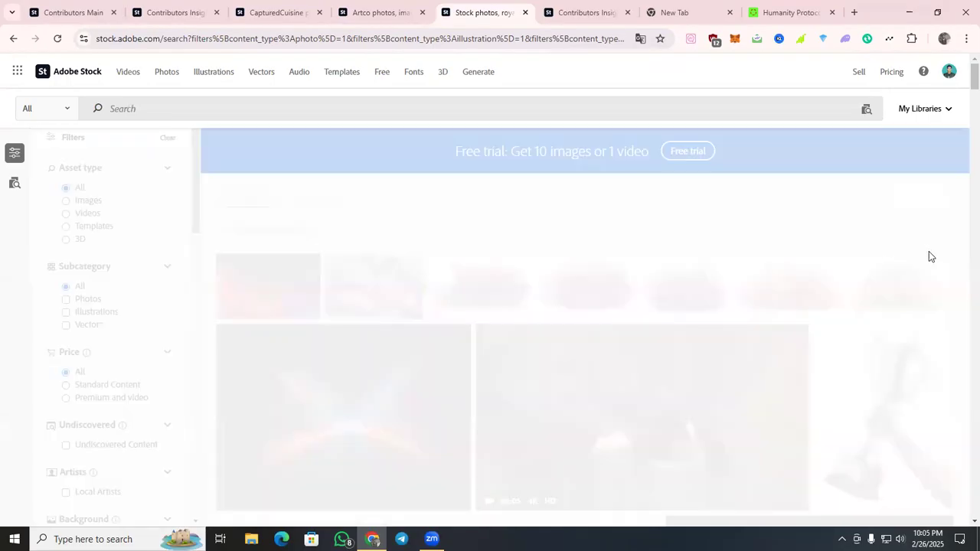
scroll(931, 257, "down", 4)
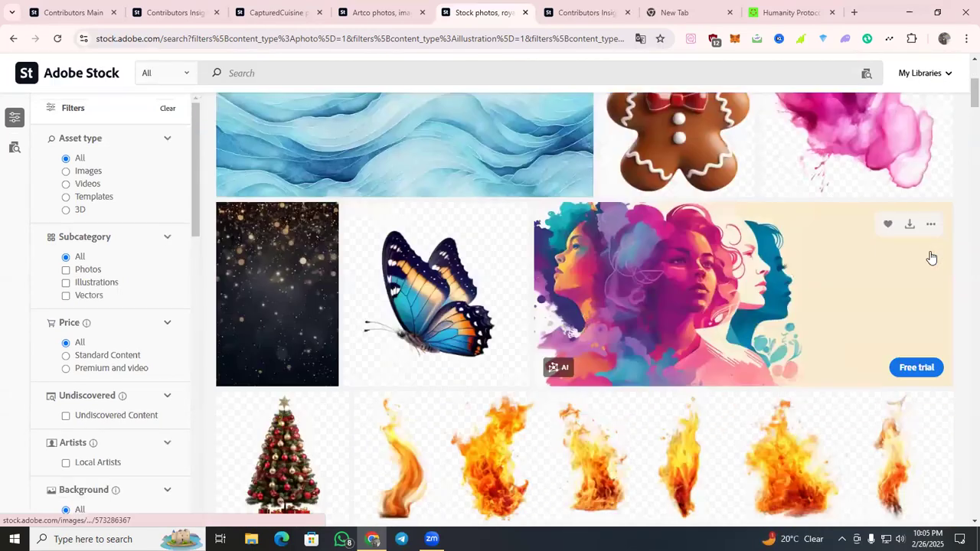
scroll(932, 257, "down", 7)
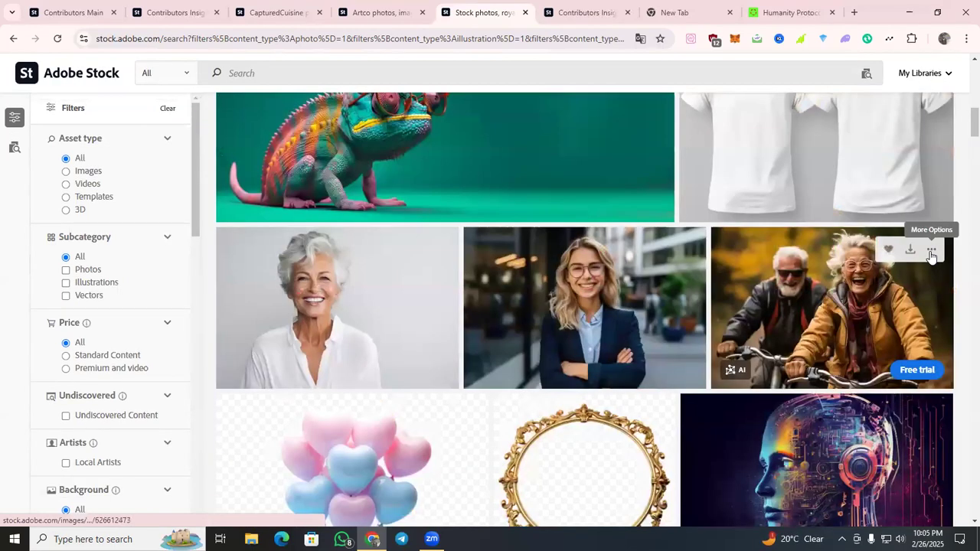
scroll(932, 257, "down", 10)
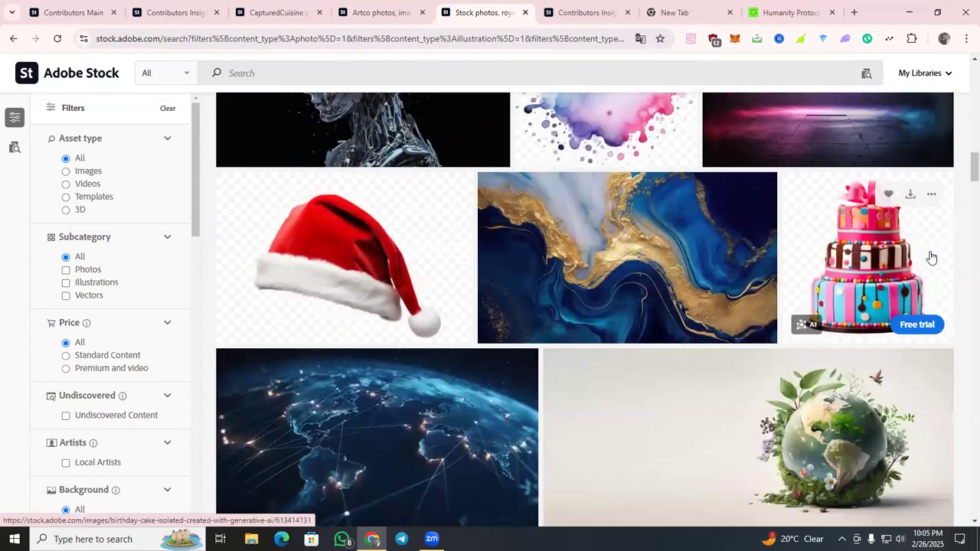
scroll(931, 258, "down", 8)
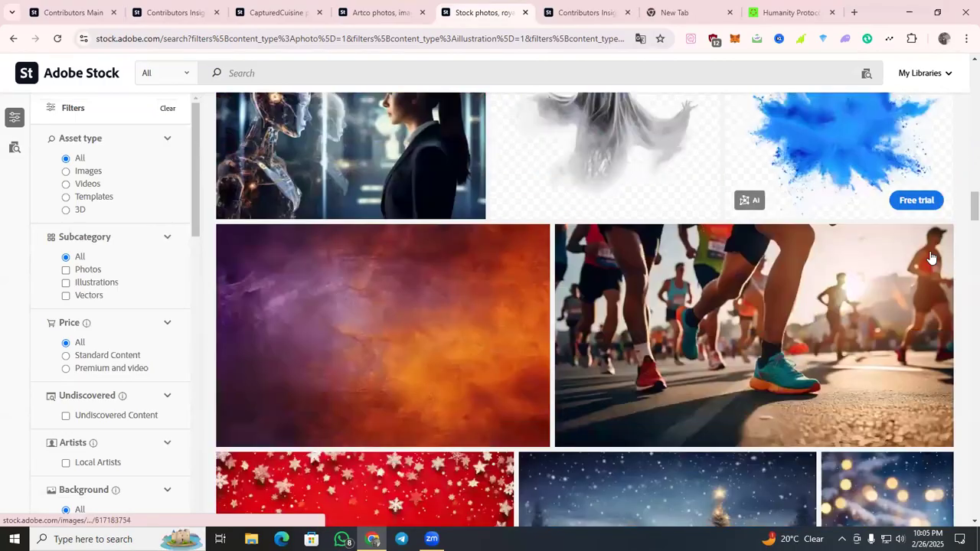
scroll(931, 257, "down", 8)
scroll(809, 216, "up", 2)
scroll(809, 218, "down", 8)
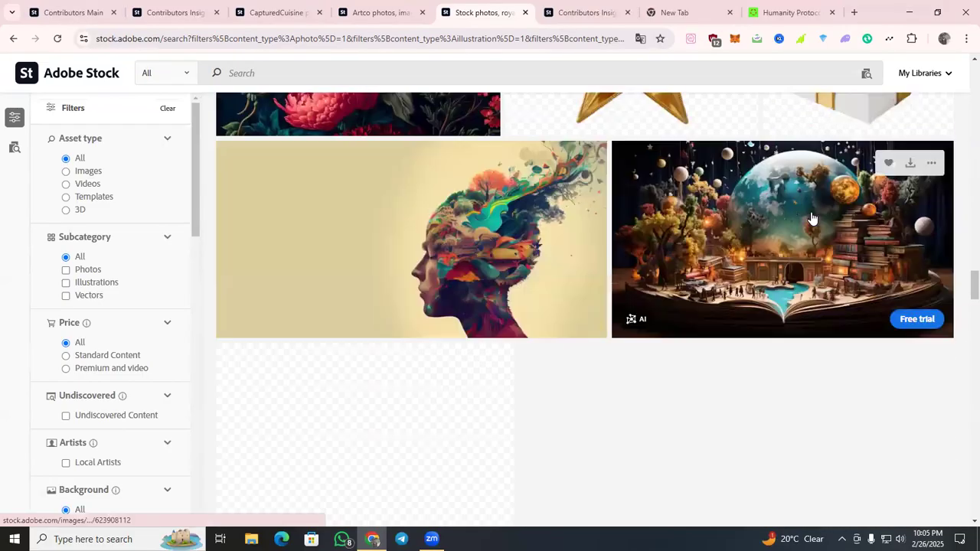
scroll(811, 218, "down", 8)
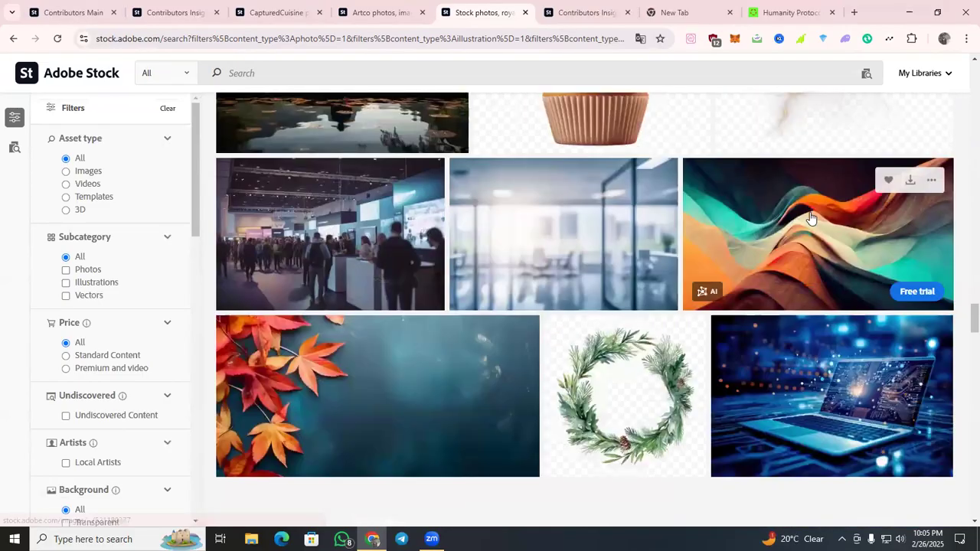
scroll(811, 218, "down", 10)
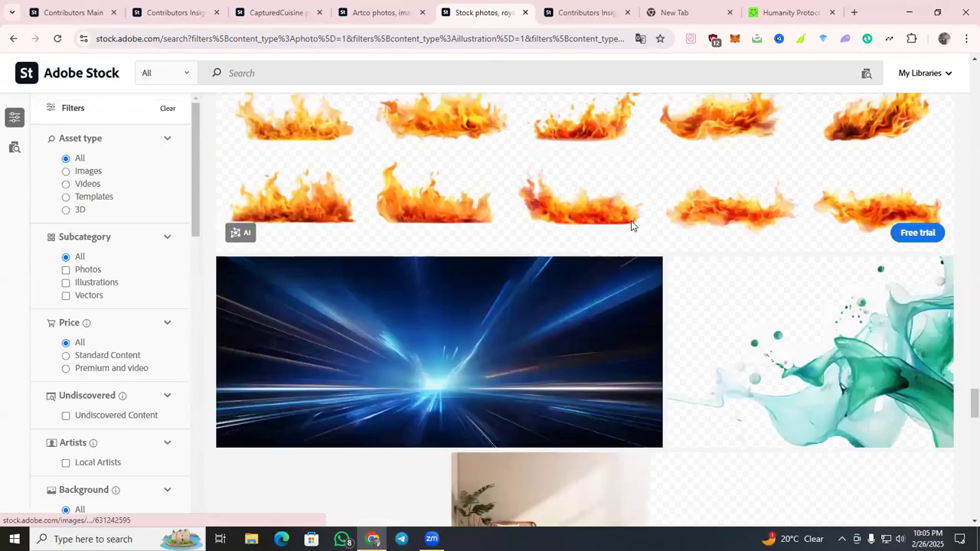
scroll(502, 231, "down", 3)
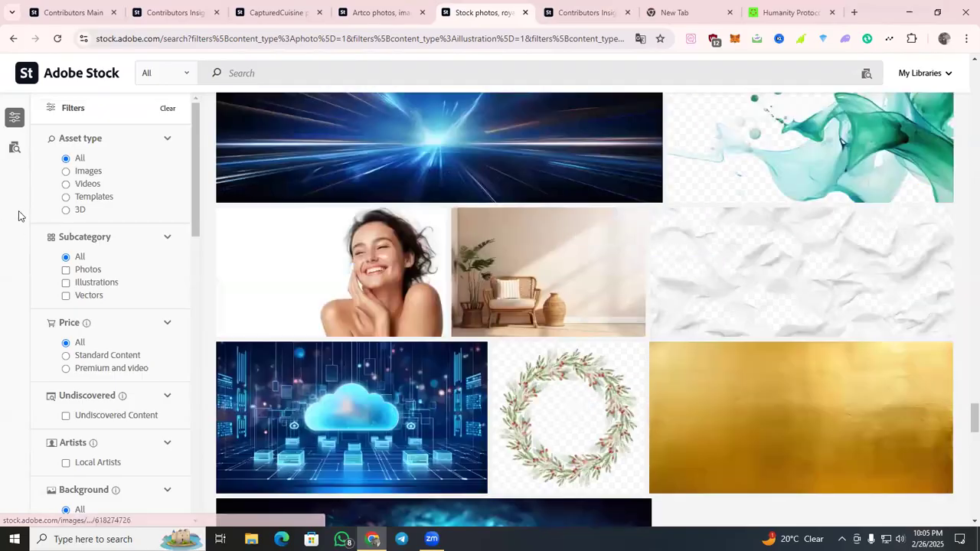
Restrict the results to the Vectors subcategory and browse the most downloaded AI-generated vectors.
left_click(66, 295)
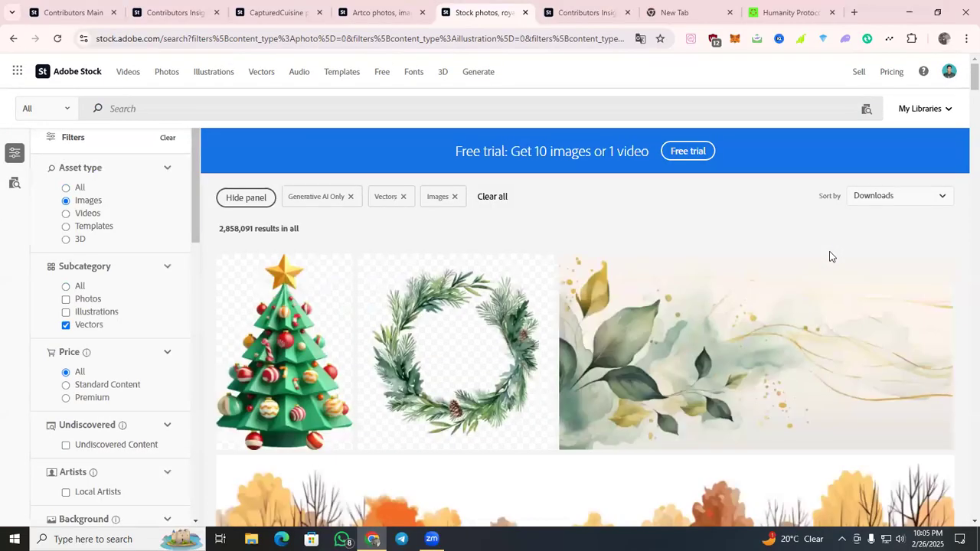
scroll(829, 253, "down", 2)
scroll(446, 238, "down", 5)
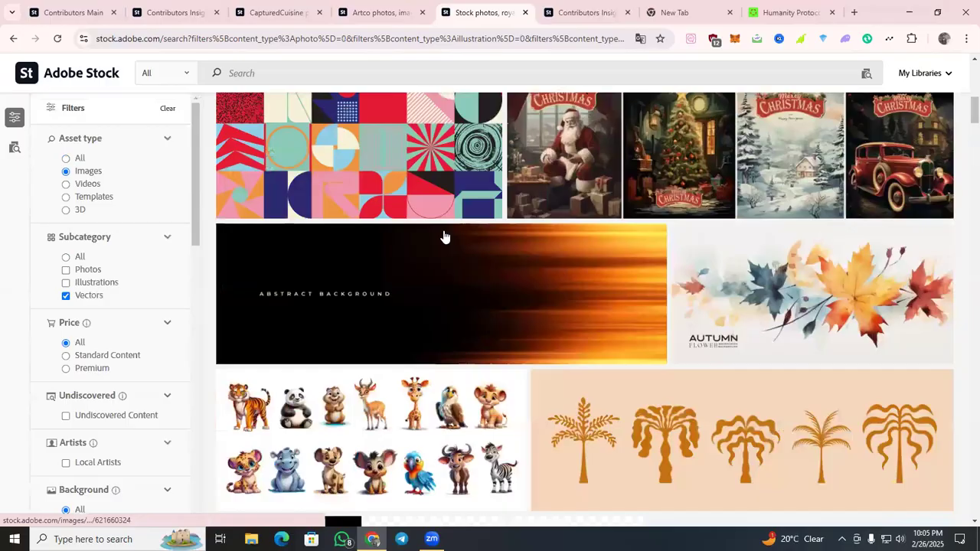
scroll(444, 238, "down", 5)
scroll(382, 227, "down", 4)
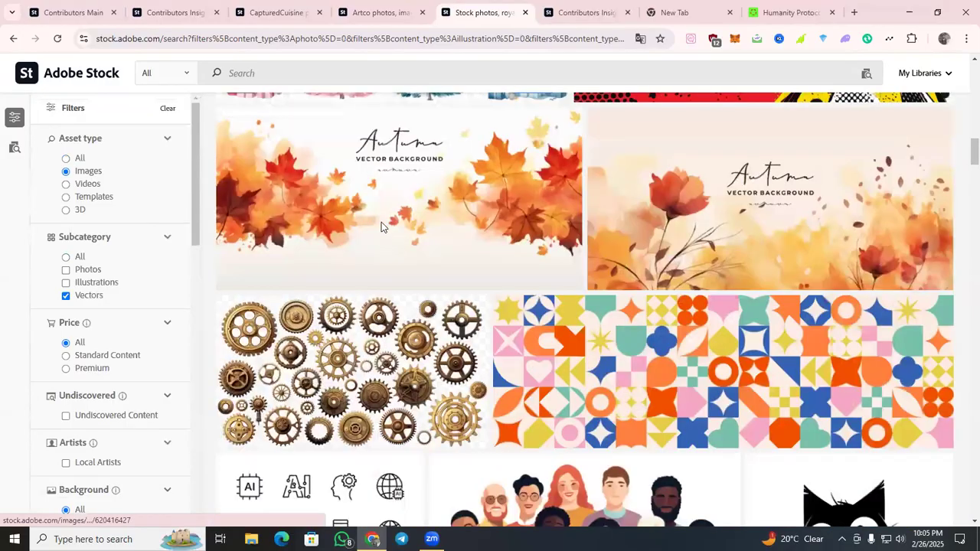
Open the details of the artificial intelligence line icons set and open its contributor's portfolio in a new tab.
scroll(382, 224, "down", 4)
scroll(855, 239, "down", 2)
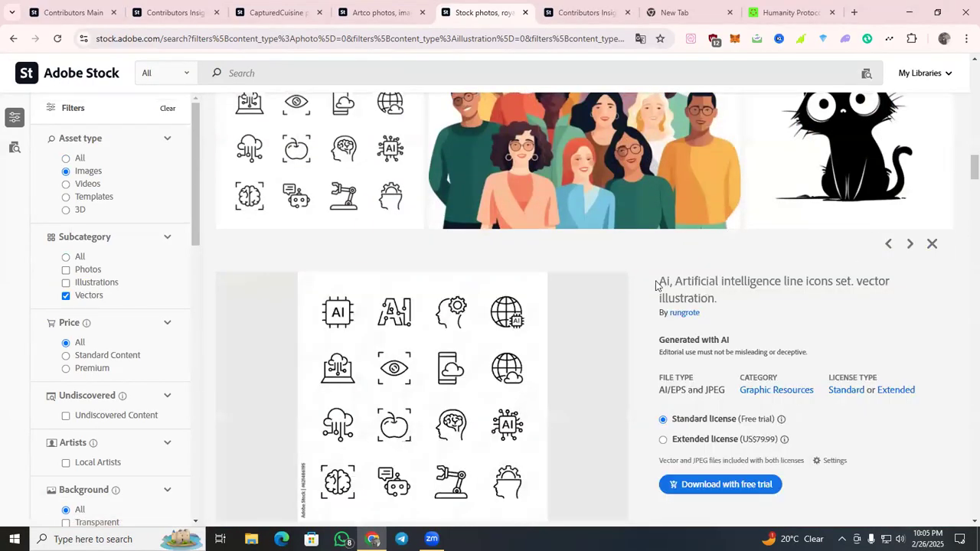
scroll(657, 285, "down", 2)
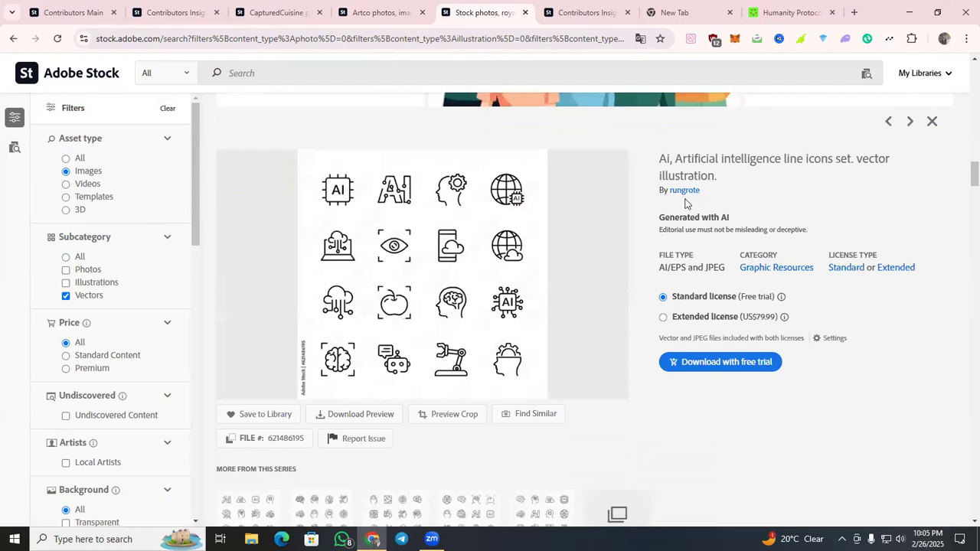
right_click(685, 193)
left_click(728, 205)
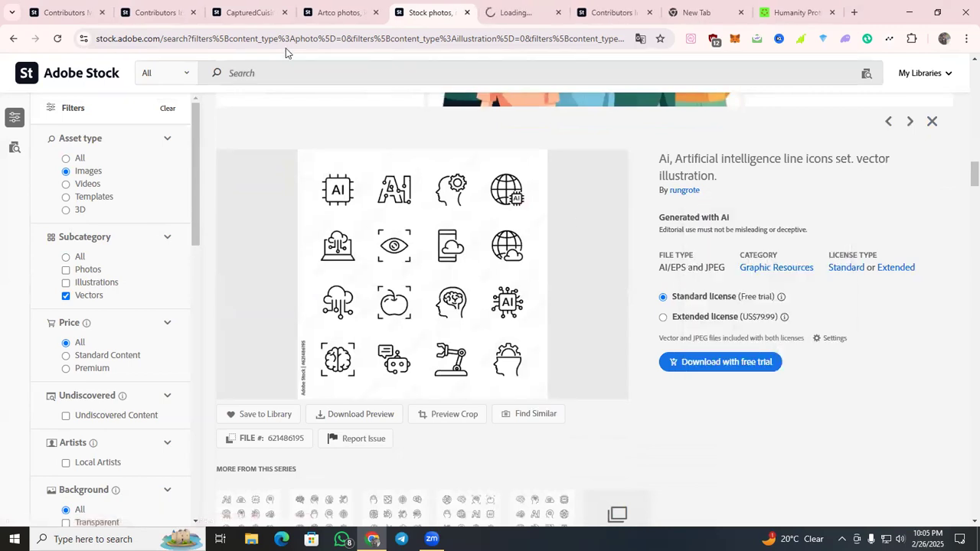
Close the Contributors Insights, CapturedCuisine, Artco and empty browser tabs, and bring up the icon set contributor's portfolio.
left_click(193, 12)
left_click(191, 14)
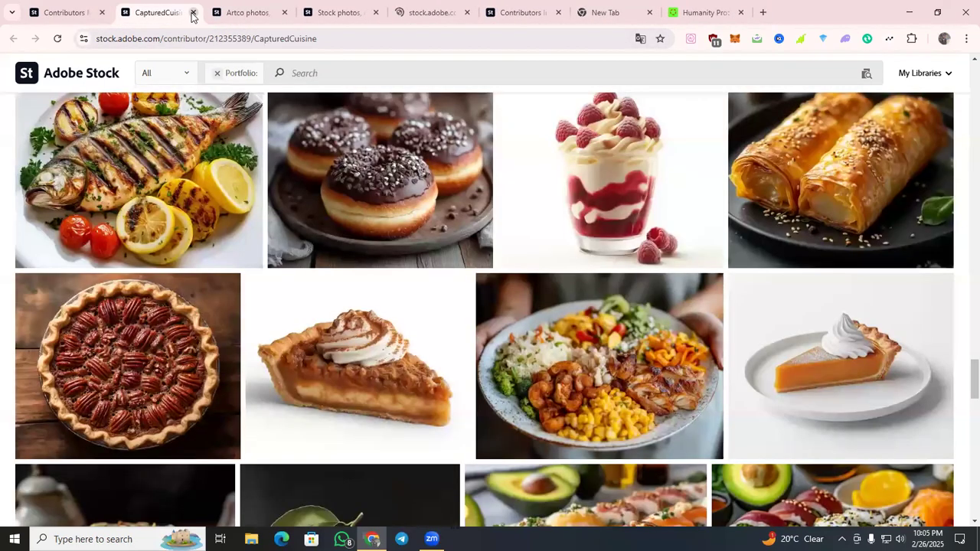
left_click(193, 12)
left_click(245, 13)
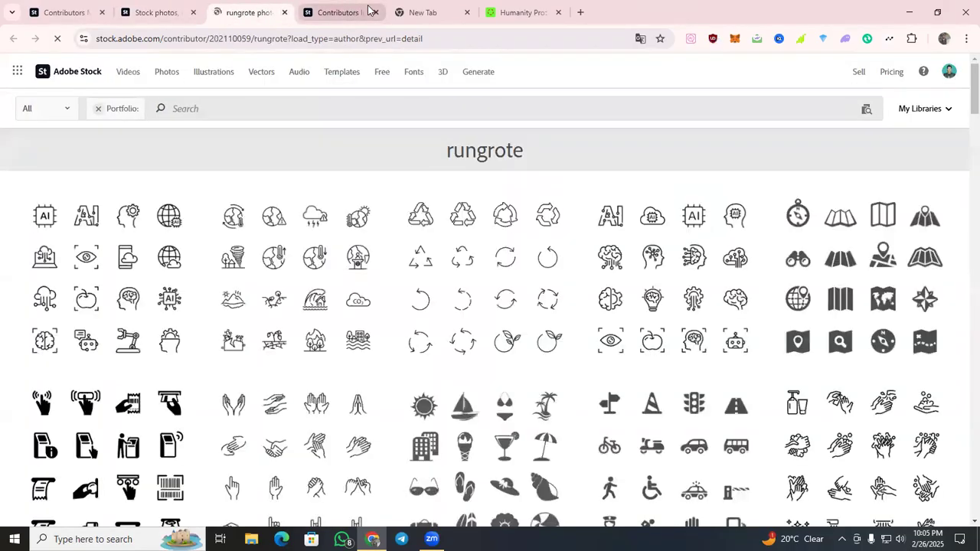
left_click(369, 11)
left_click(376, 12)
left_click(376, 12)
Switch back to the vector search results and highlight the full title of the artificial intelligence line icons set.
left_click(239, 9)
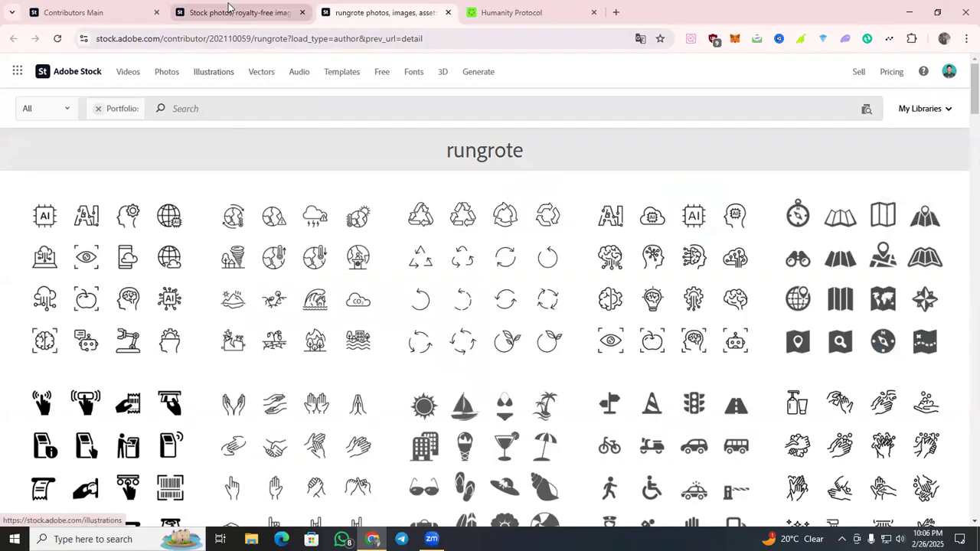
left_click(229, 11)
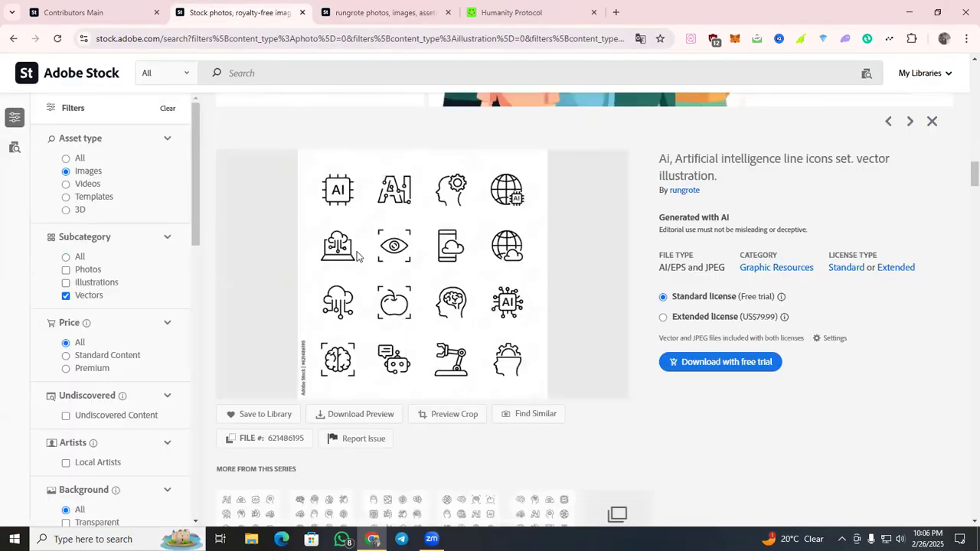
left_click_drag(719, 183, 652, 167)
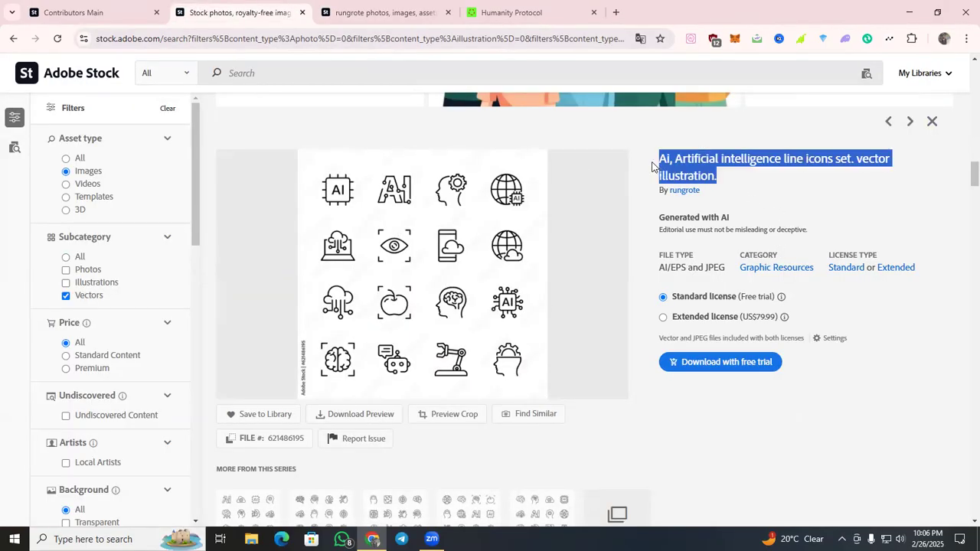
Copy the highlighted icon set title and open Recraft and Leonardo.Ai from the bookmarks in new tabs.
right_click(683, 167)
left_click(702, 179)
left_click(616, 12)
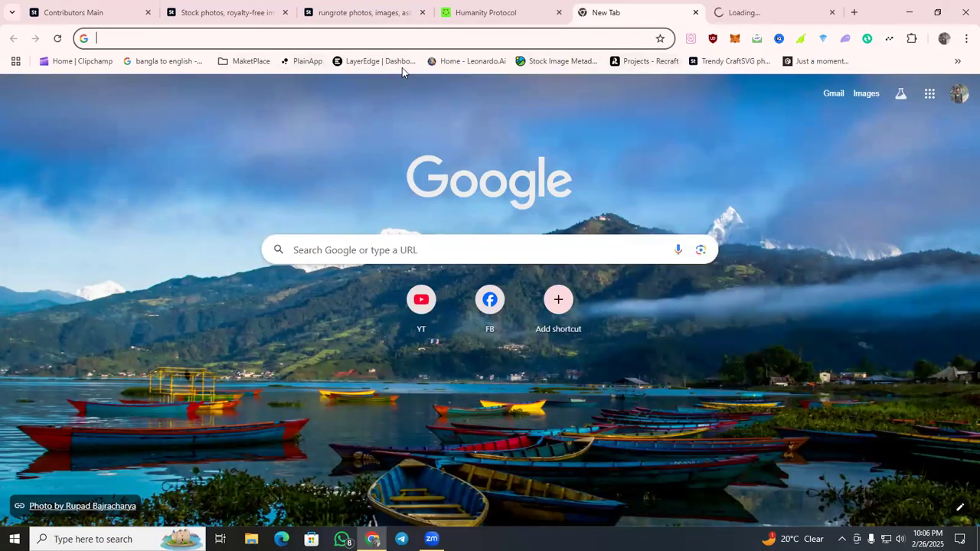
middle_click(478, 75)
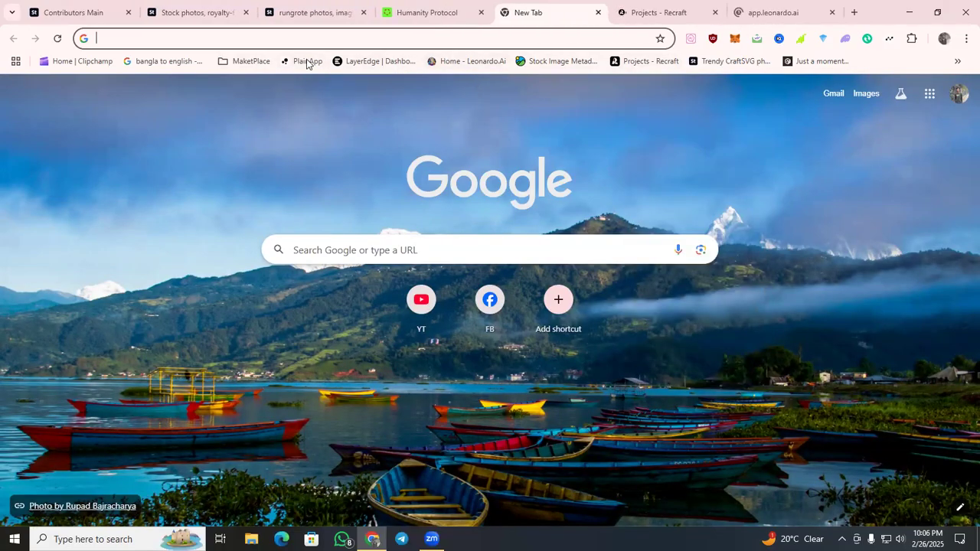
Open the previously visited Ideogram profile page in the empty browser tab.
left_click(354, 39)
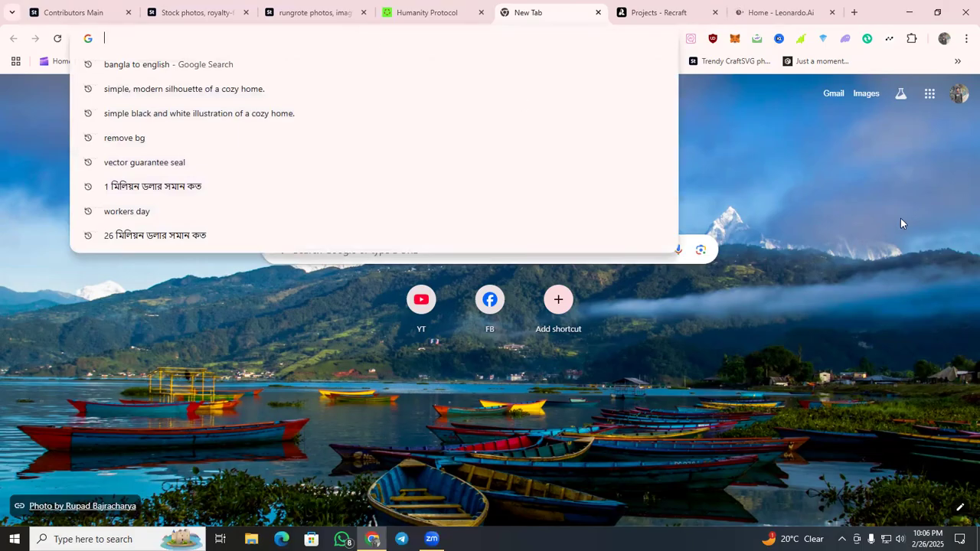
type("i")
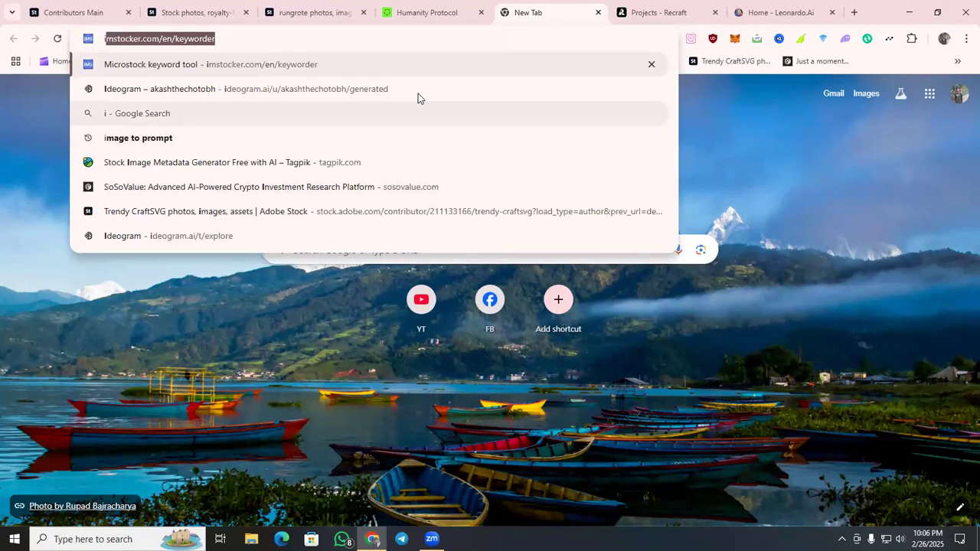
key("Down")
key("Return")
Create a new project in Recraft and open the Image Creation tool in Leonardo.Ai.
left_click(654, 13)
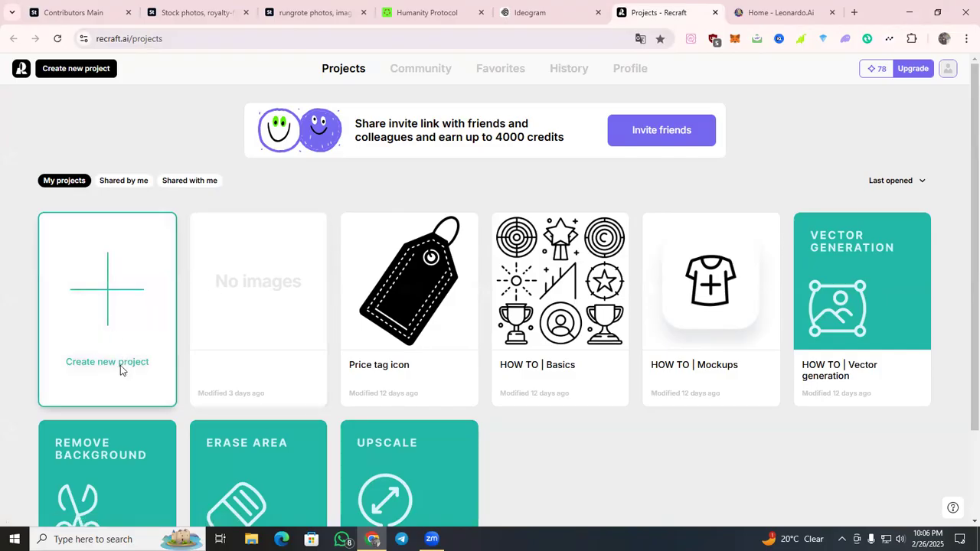
left_click(746, 14)
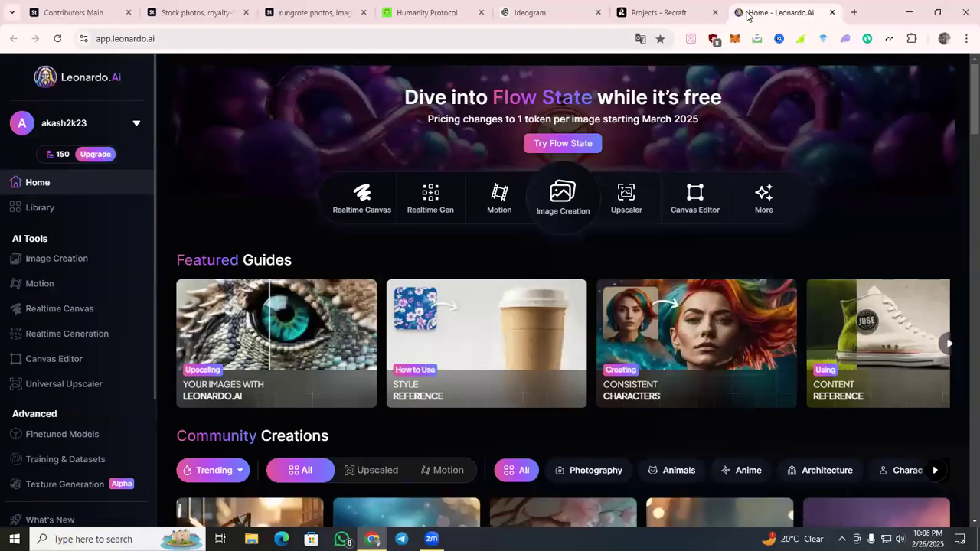
left_click(559, 197)
Go to Ideogram's home page, then replace the Leonardo.Ai prompt with "Ai, Artificial intelligence line icons set. vector illustration.".
left_click(573, 8)
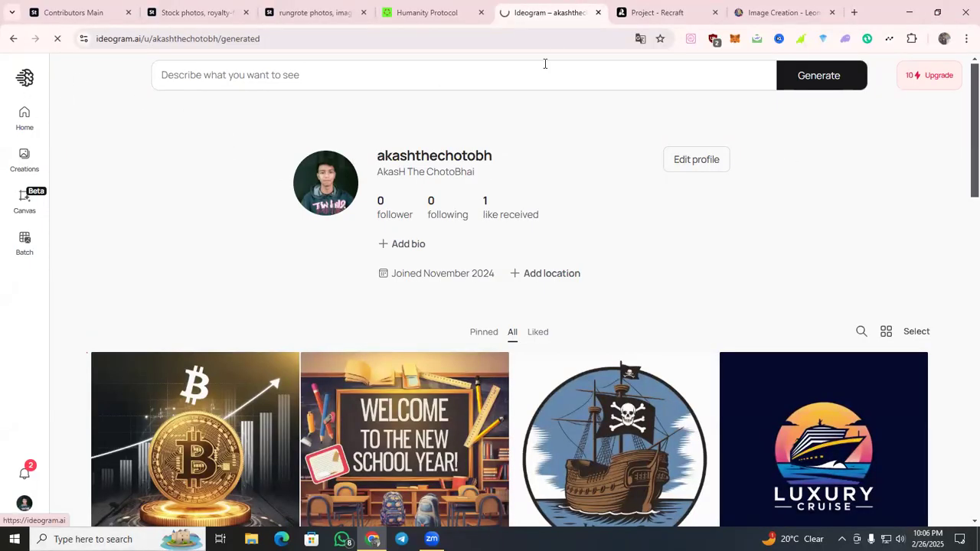
left_click(651, 12)
left_click(786, 7)
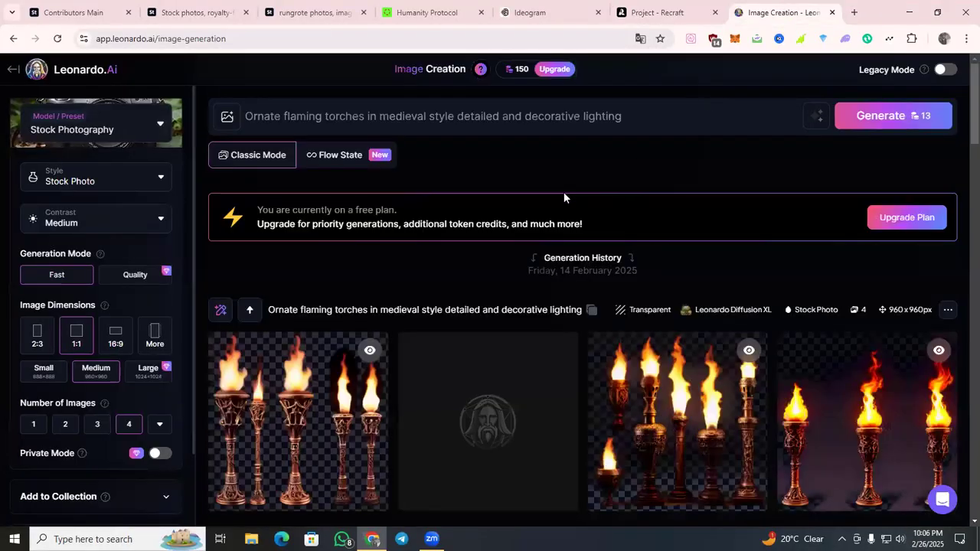
triple_click(349, 117)
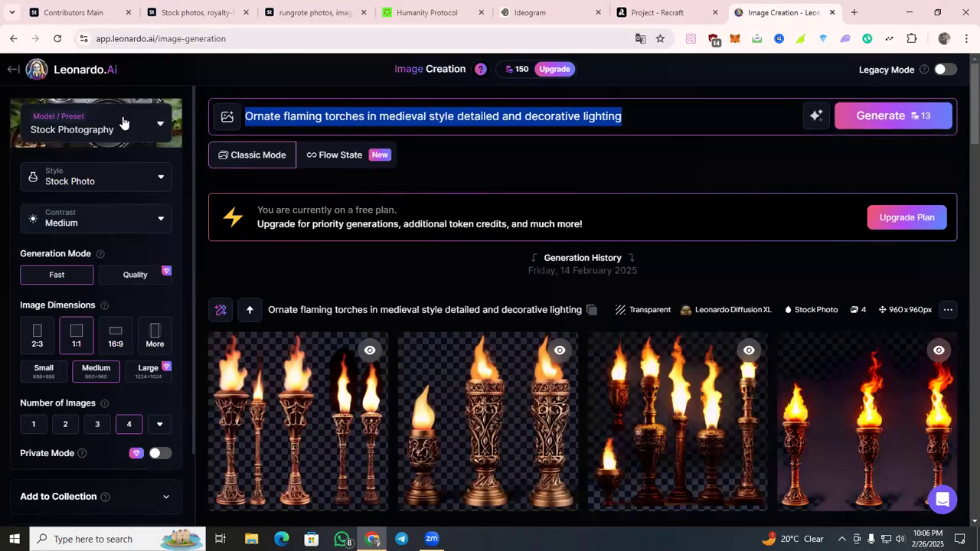
key("ctrl+v")
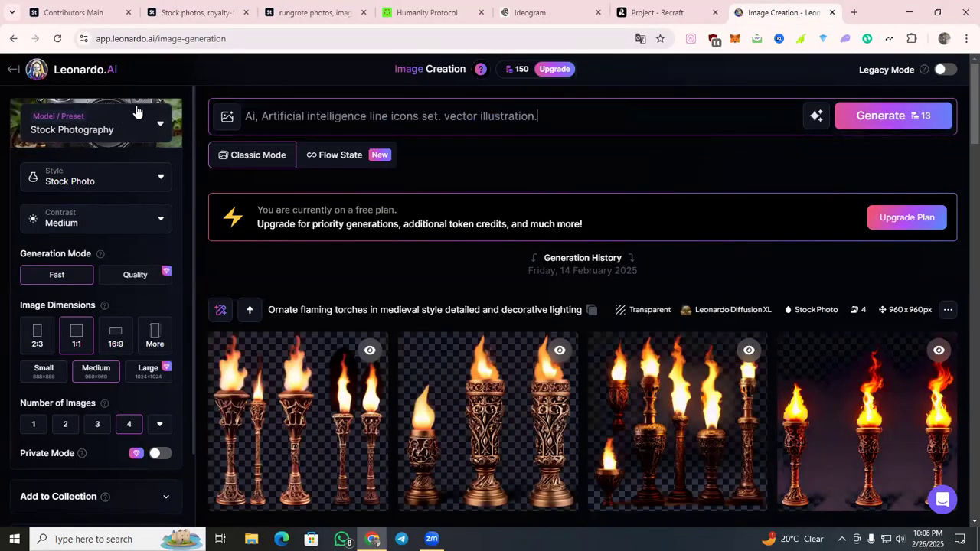
Change the Leonardo.Ai preset to Graphic Design and generate four images from the prompt.
left_click(79, 131)
scroll(532, 221, "down", 3)
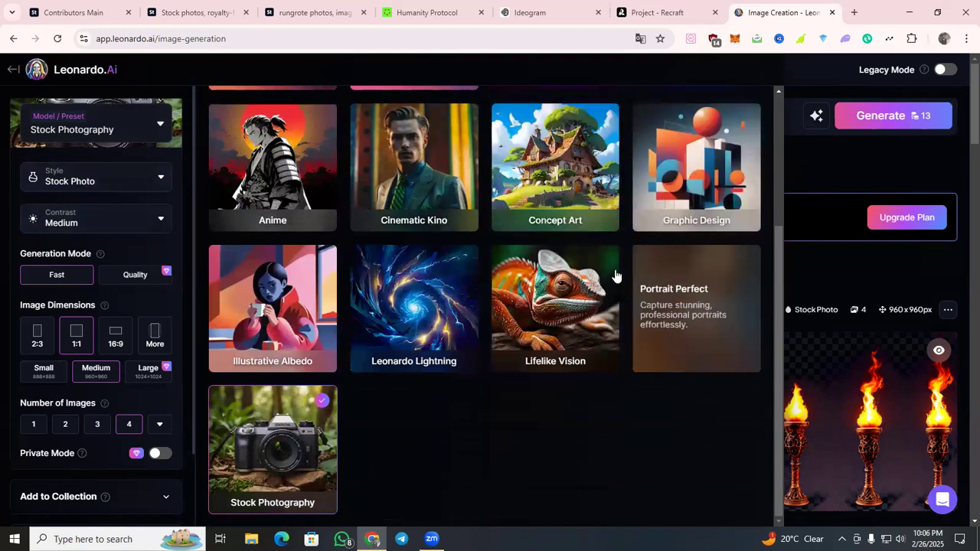
left_click(758, 113)
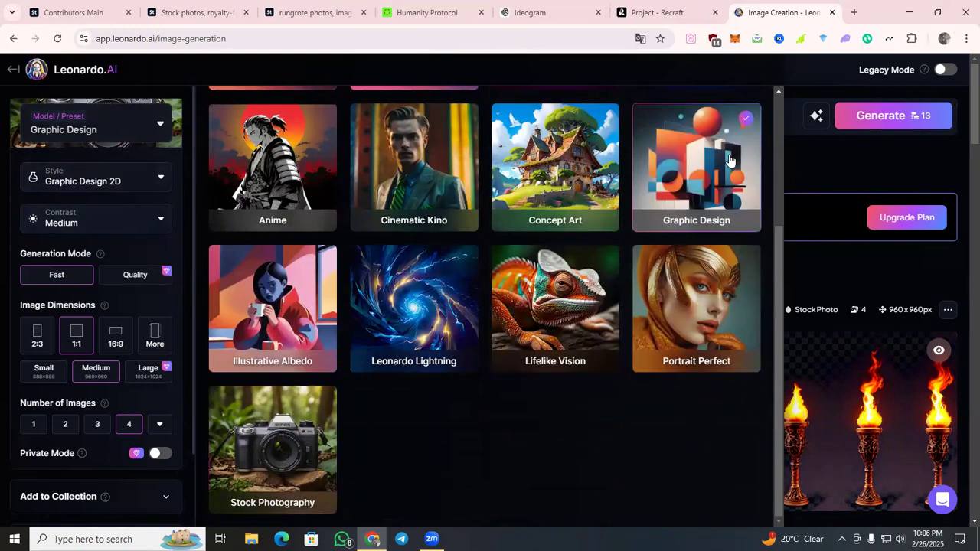
scroll(764, 122, "up", 2)
left_click(962, 184)
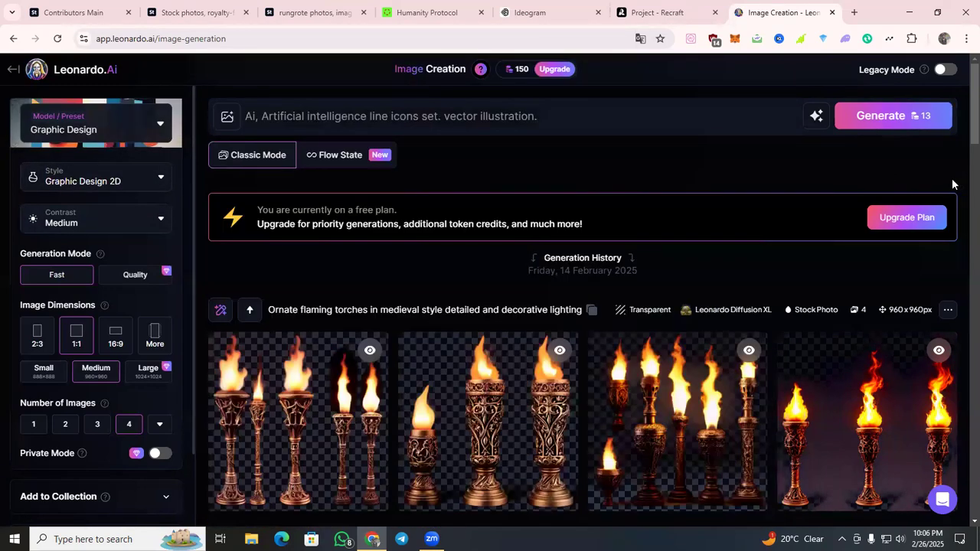
left_click(923, 117)
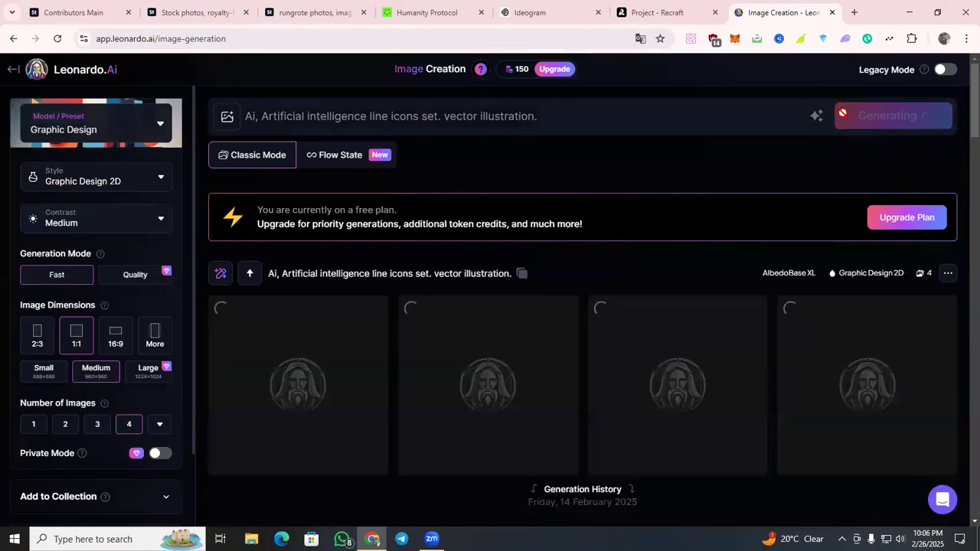
Switch to Ideogram, paste the copied icon set title as the prompt and choose the Design style.
left_click(657, 13)
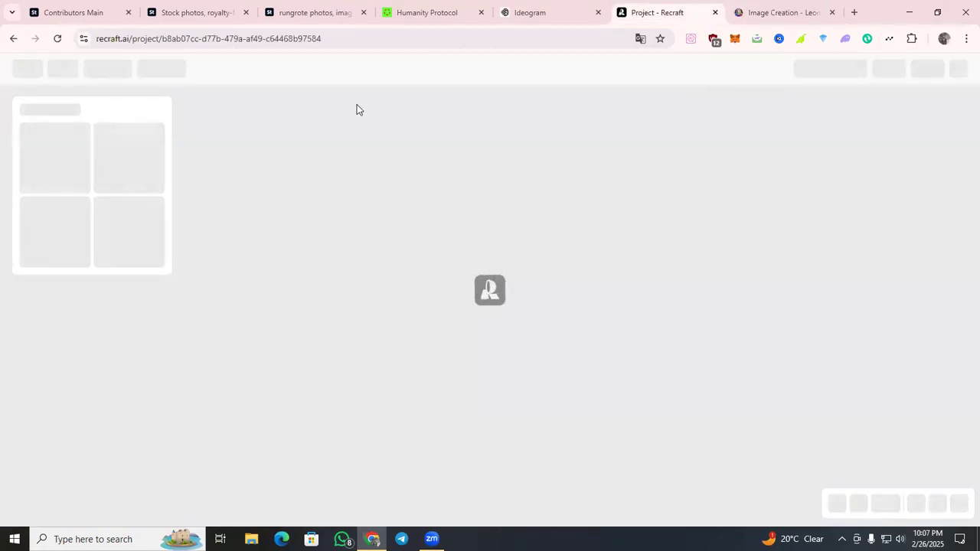
left_click(549, 10)
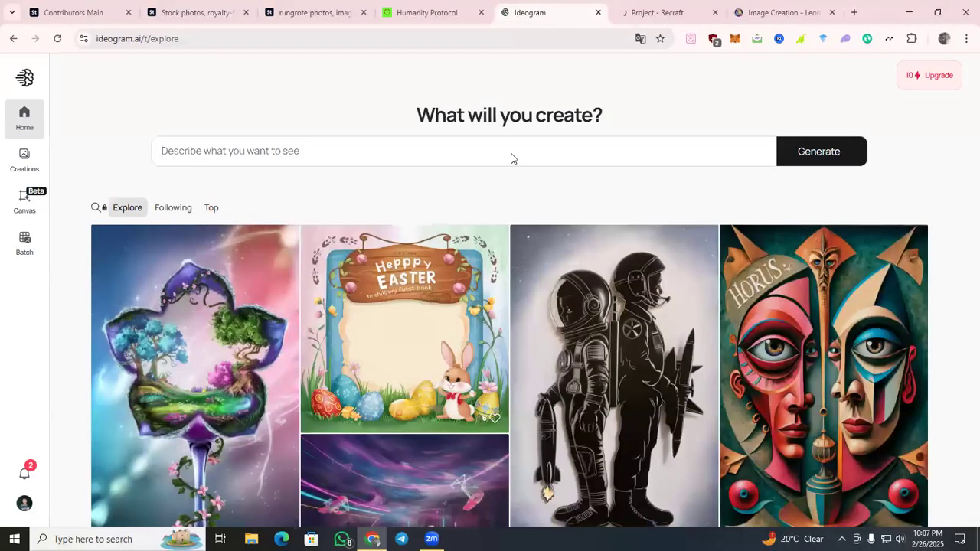
left_click(706, 120)
left_click(592, 147)
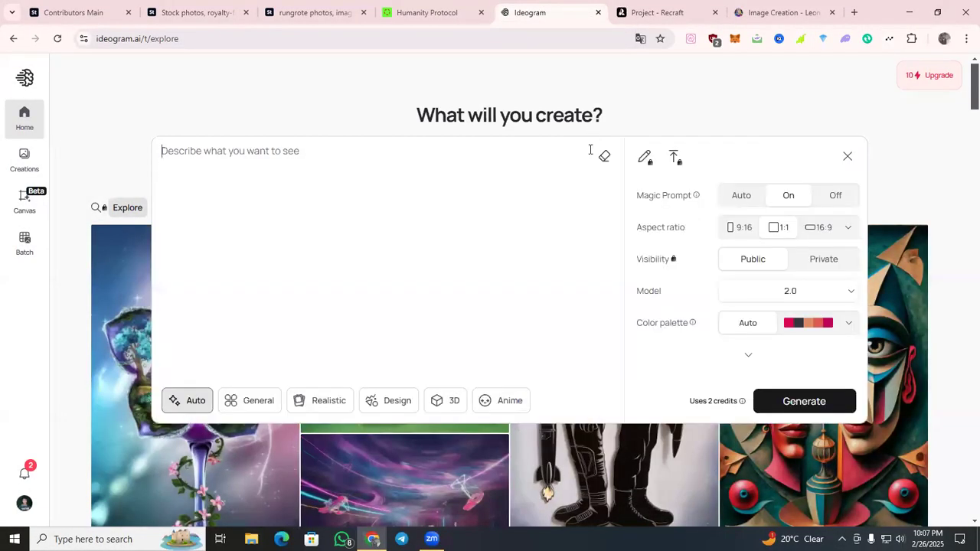
type("Ai, Artificial intelligence line icons set. vector illustration.")
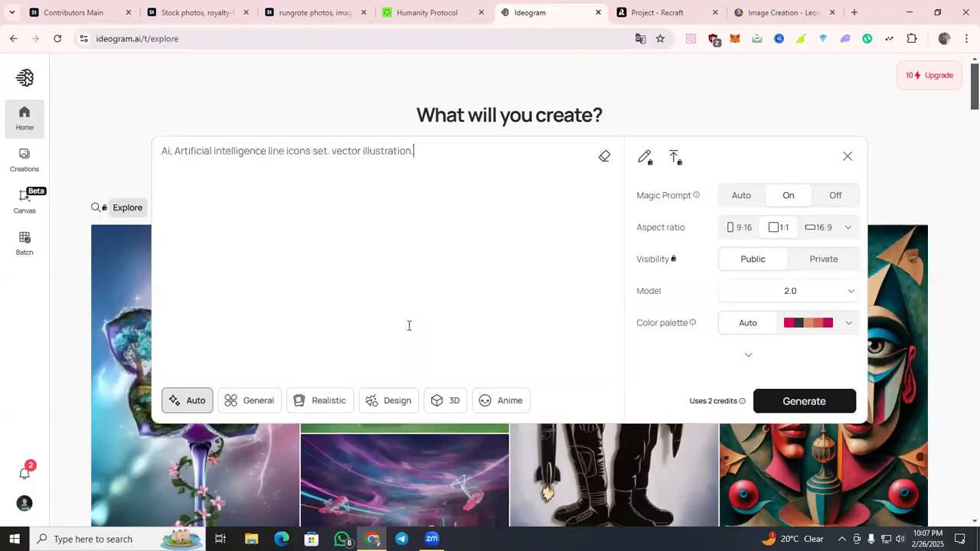
left_click(374, 404)
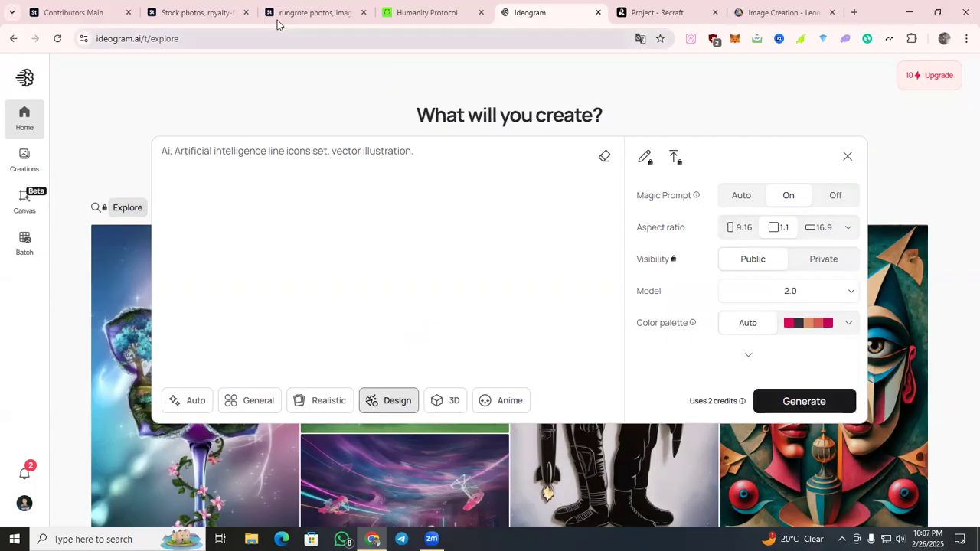
Revisit the icon set on Adobe Stock, then return to Ideogram and generate images from the pasted prompt.
left_click(311, 13)
left_click(127, 7)
left_click(207, 12)
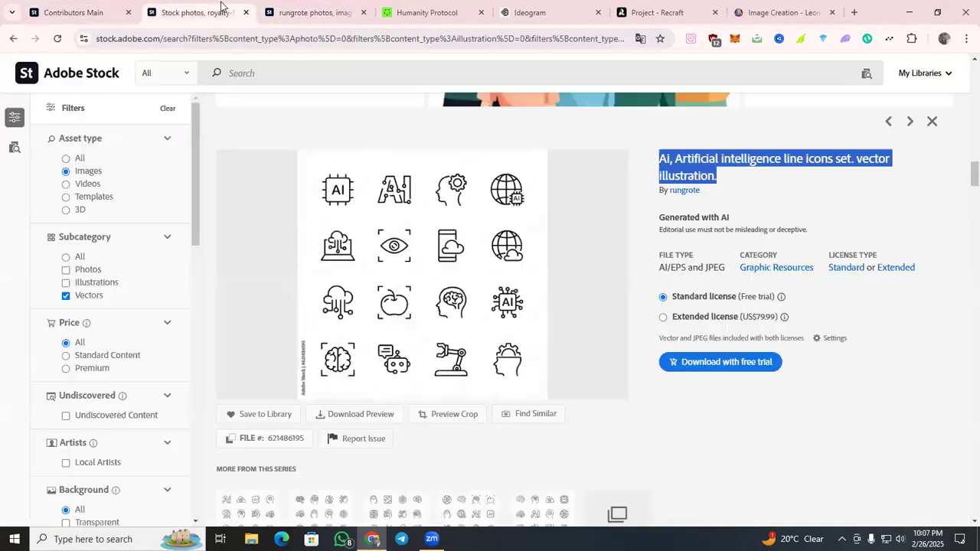
left_click(651, 13)
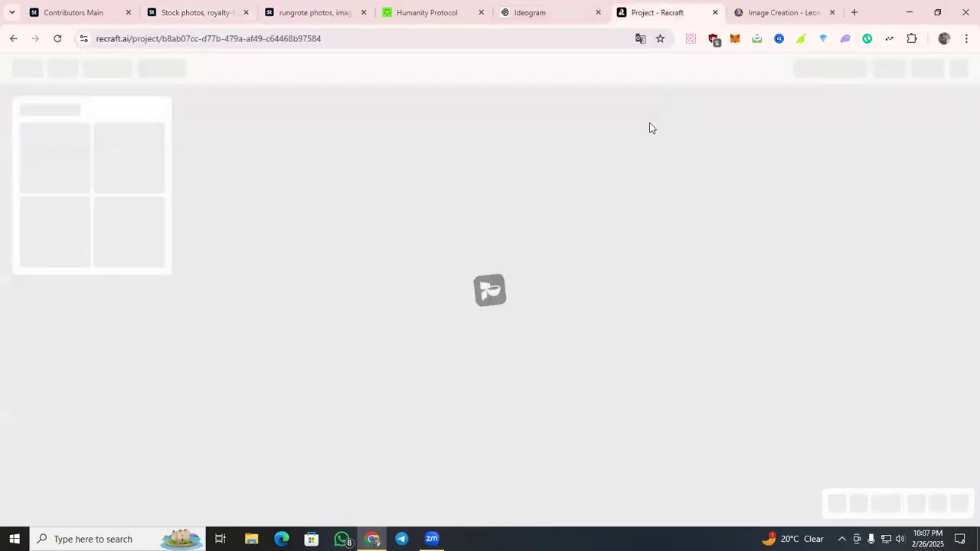
left_click(750, 14)
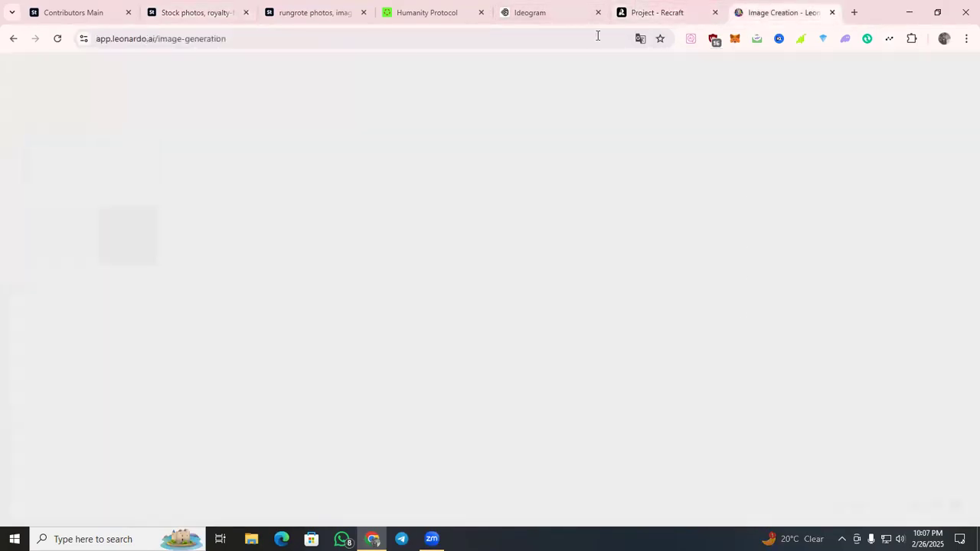
left_click(567, 10)
left_click(794, 401)
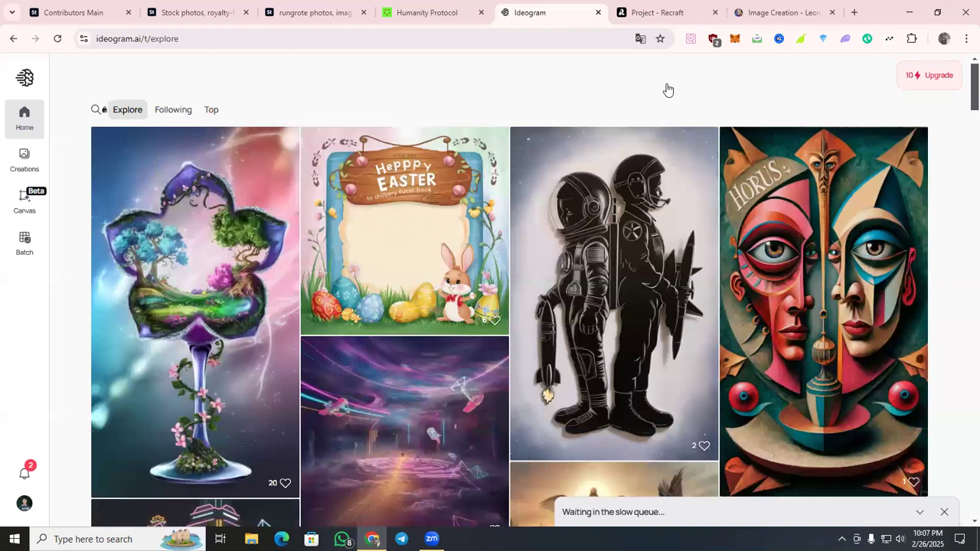
Reload the Recraft project, then go back to Recraft's Projects page and create another new project.
left_click(661, 14)
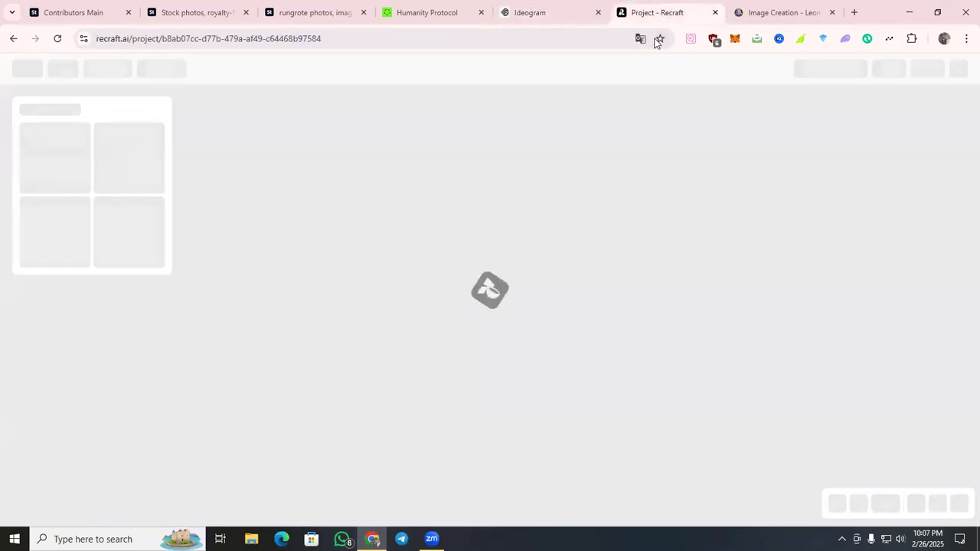
left_click(58, 39)
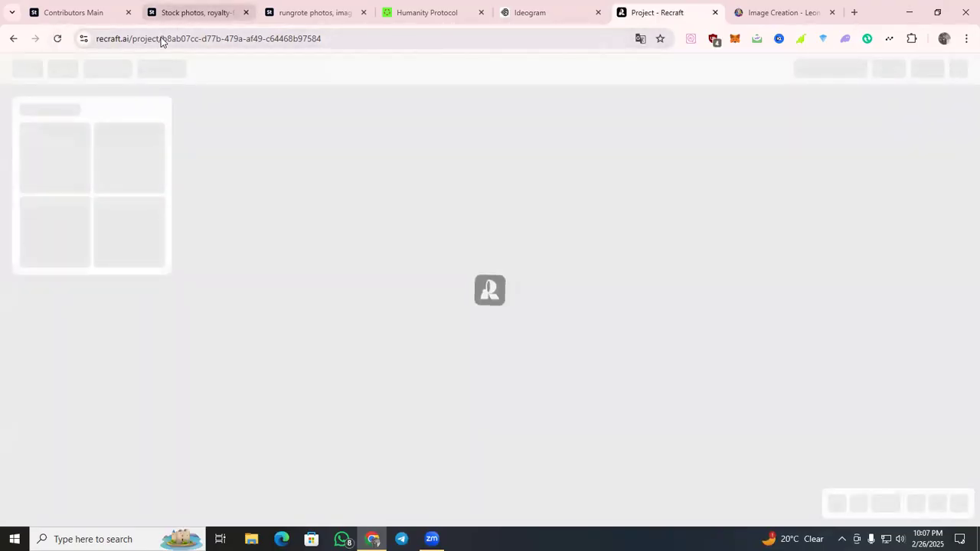
left_click_drag(208, 38, 743, 94)
key("BackSpace")
key("BackSpace")
key("BackSpace")
key("BackSpace")
key("BackSpace")
key("BackSpace")
key("BackSpace")
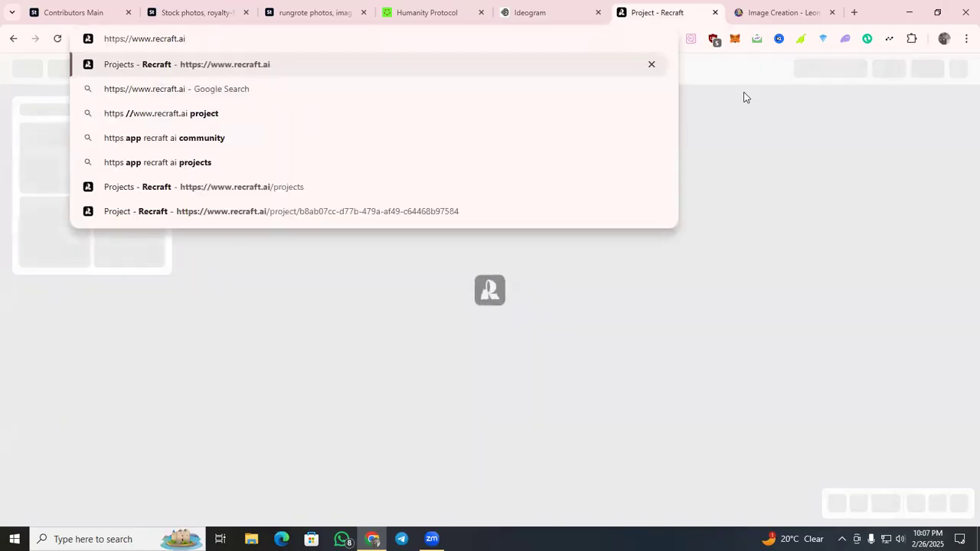
key("Return")
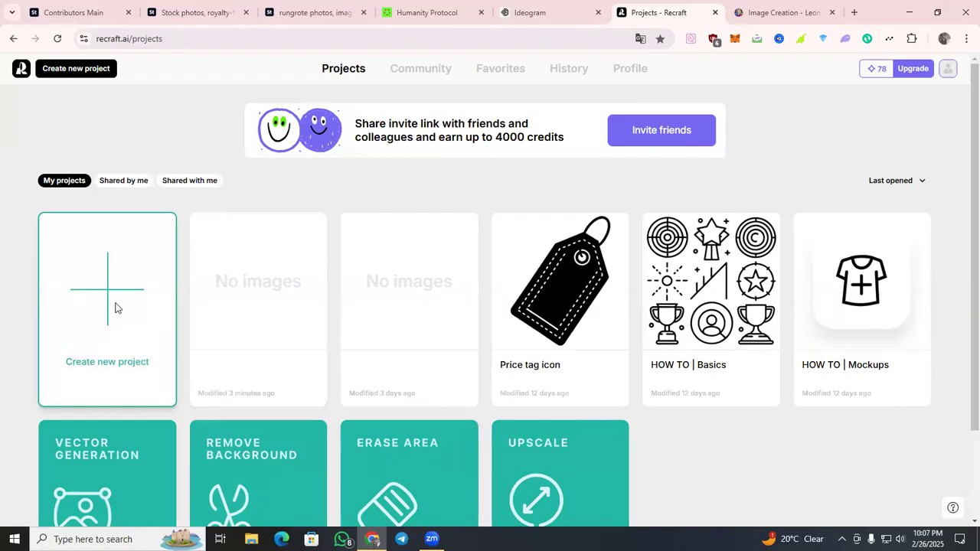
Check the generation progress in Ideogram, then preview the first two generated icon sets in Leonardo.Ai.
left_click(533, 13)
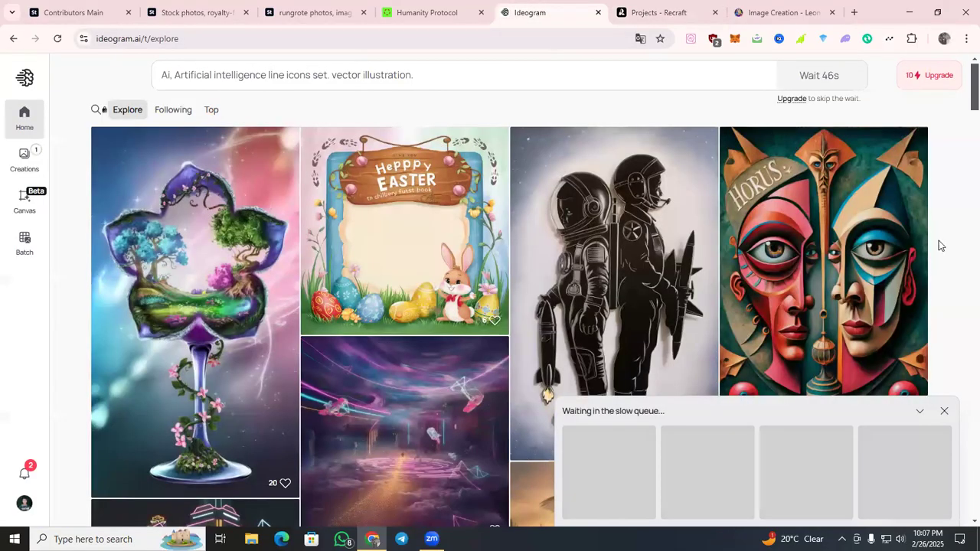
scroll(464, 383, "down", 1)
scroll(460, 376, "up", 1)
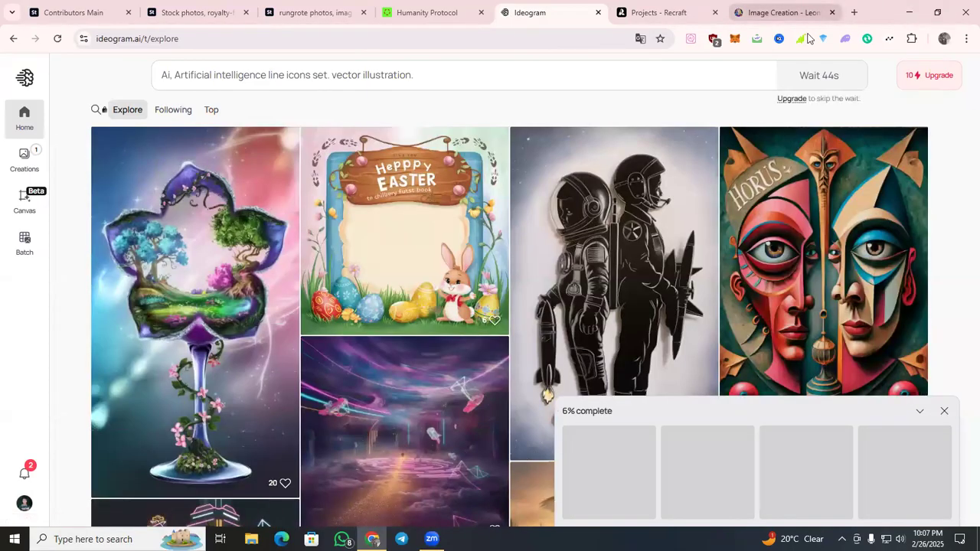
left_click(782, 12)
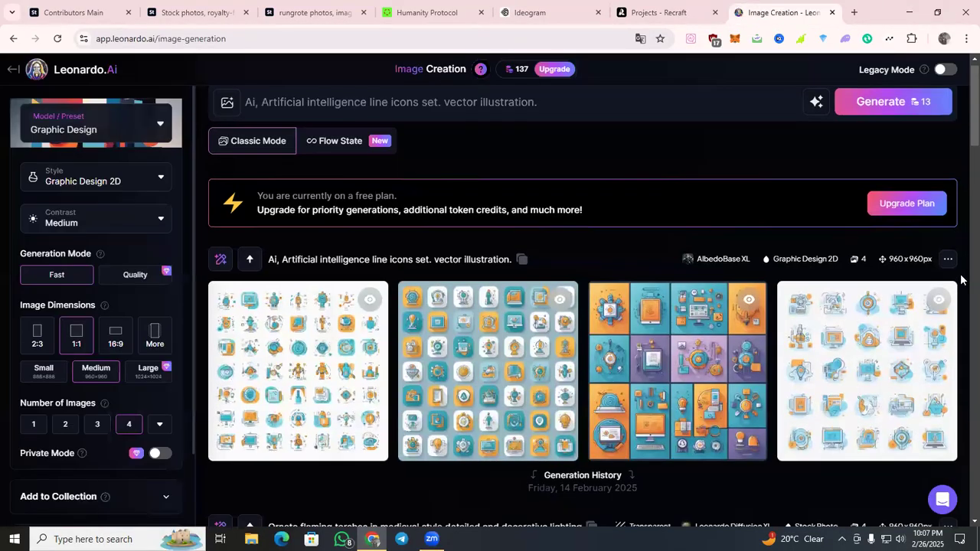
left_click(374, 402)
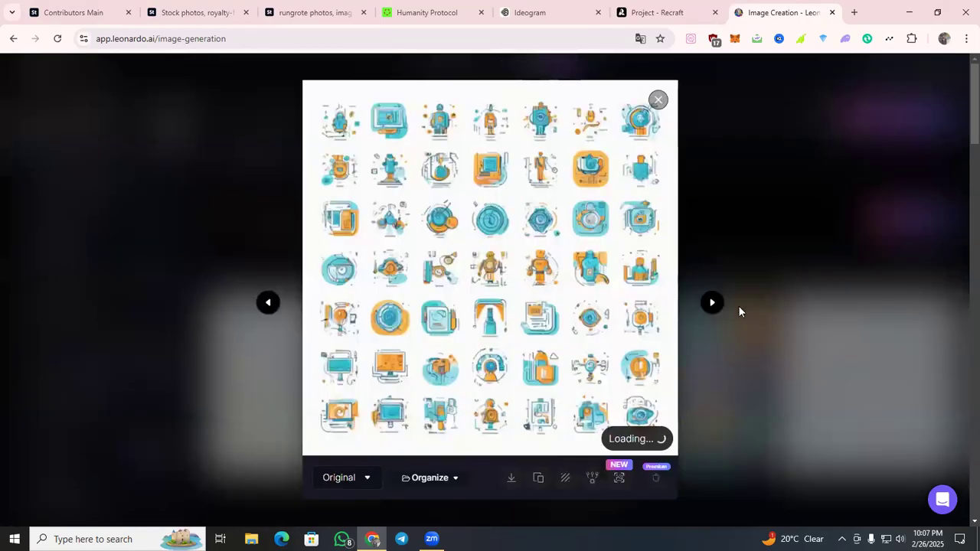
left_click(712, 303)
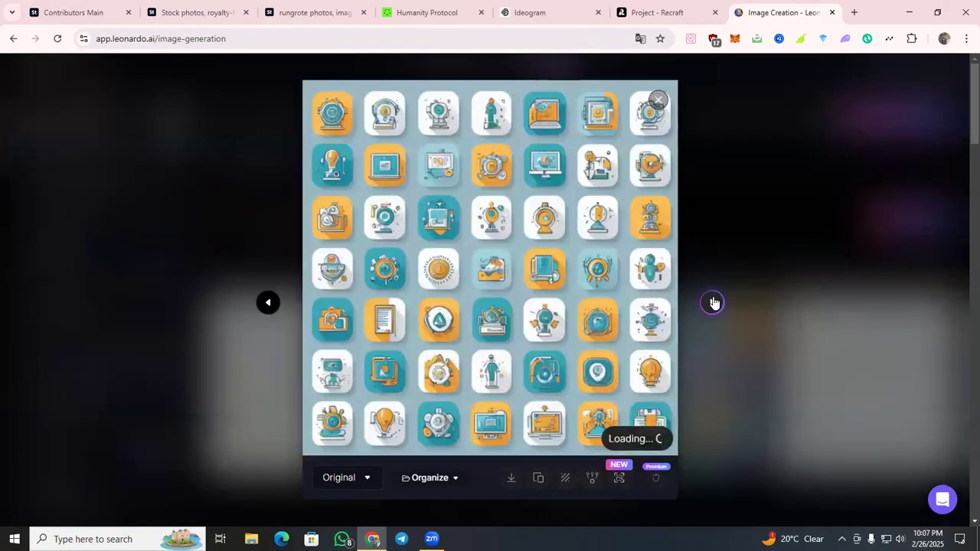
left_click(749, 241)
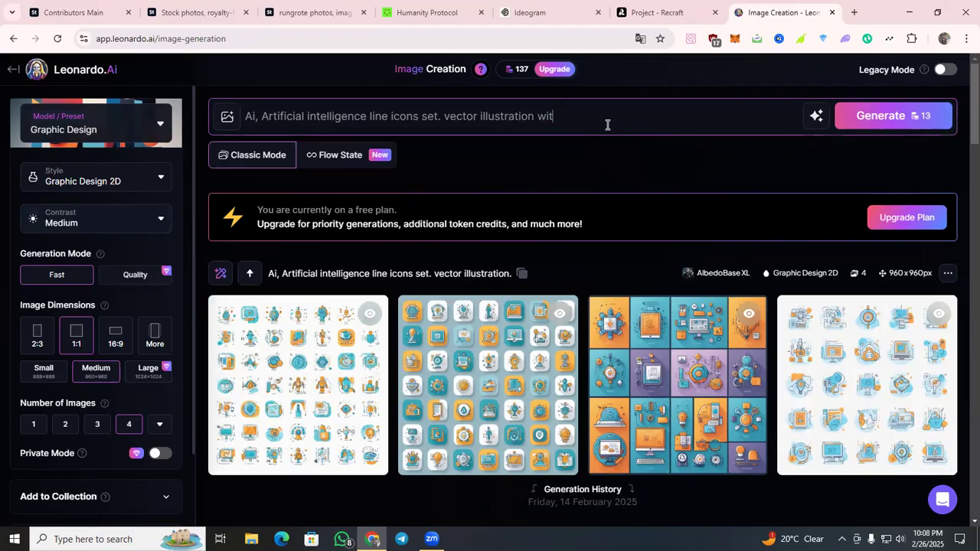
Remove the unfinished last word from the Leonardo.Ai prompt, then search Google for "white background" in a new tab and cut the phrase.
key("BackSpace")
key("BackSpace")
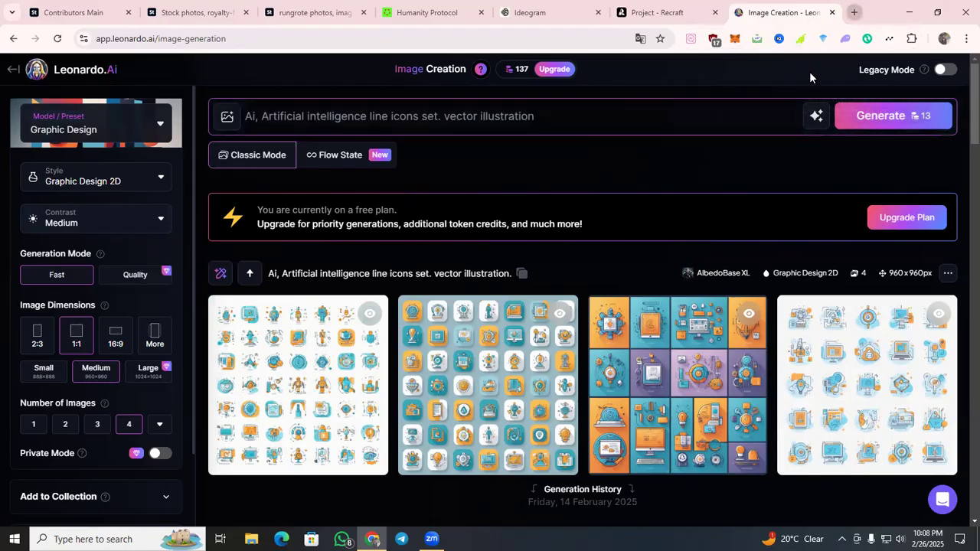
left_click(854, 12)
type("wite")
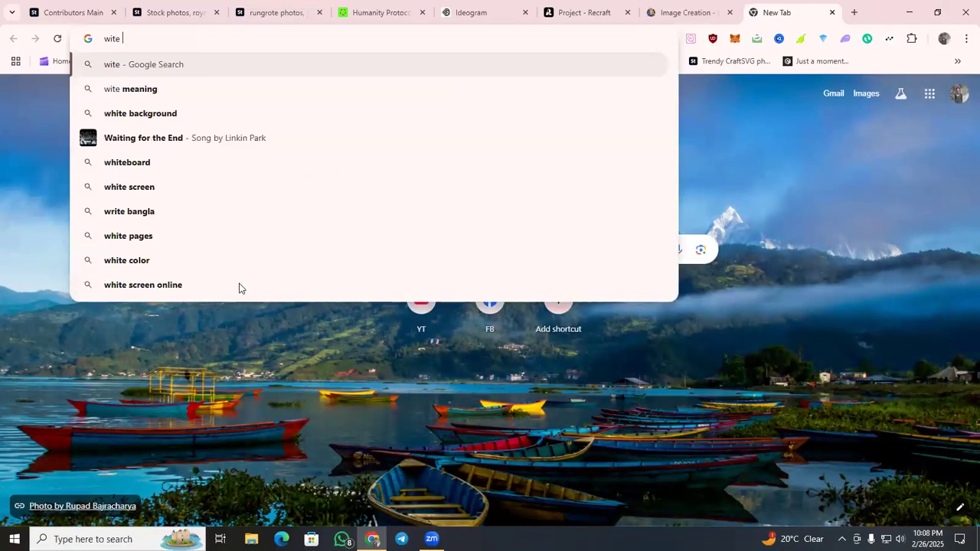
left_click(273, 111)
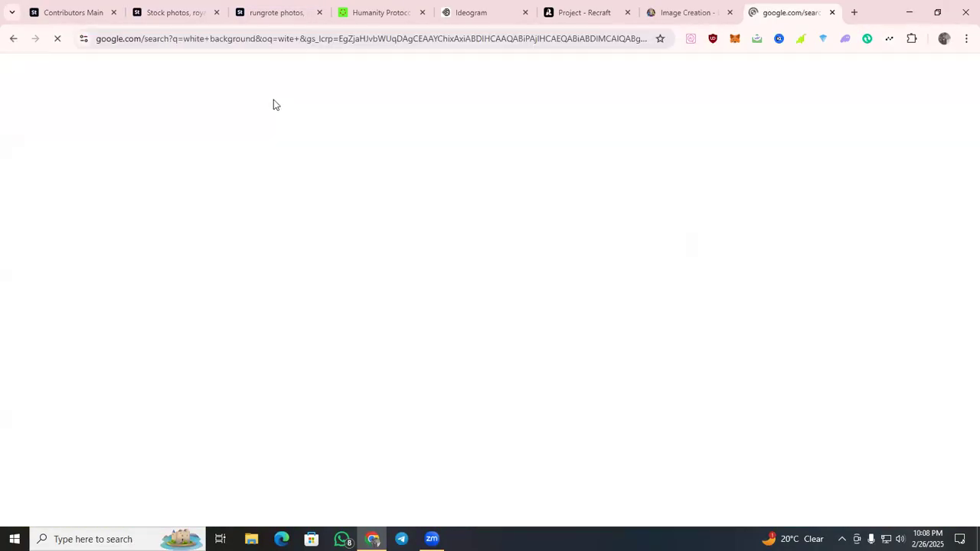
triple_click(291, 85)
right_click(291, 85)
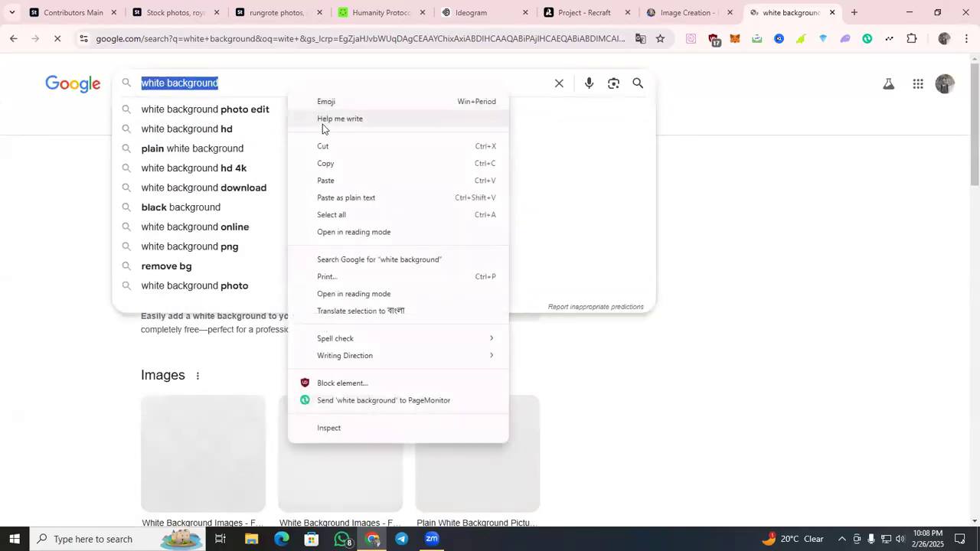
left_click(324, 145)
Return to Leonardo.Ai, append "white background" to the prompt and generate the images.
left_click(653, 17)
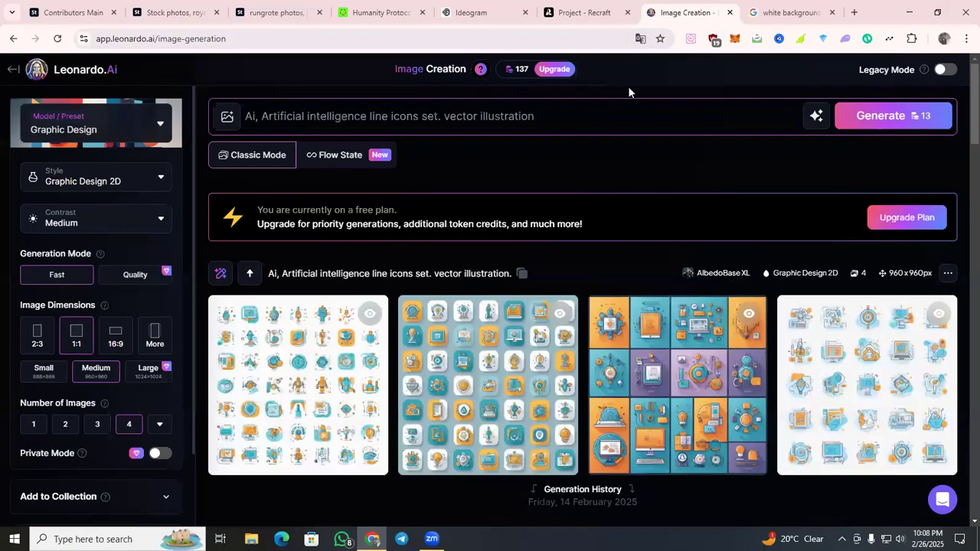
left_click(571, 130)
key("ctrl+v")
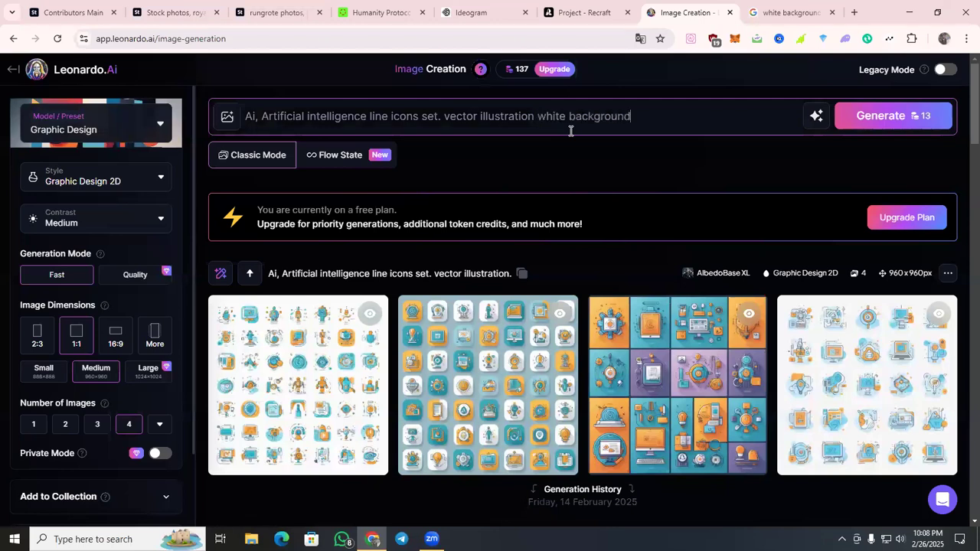
key("Return")
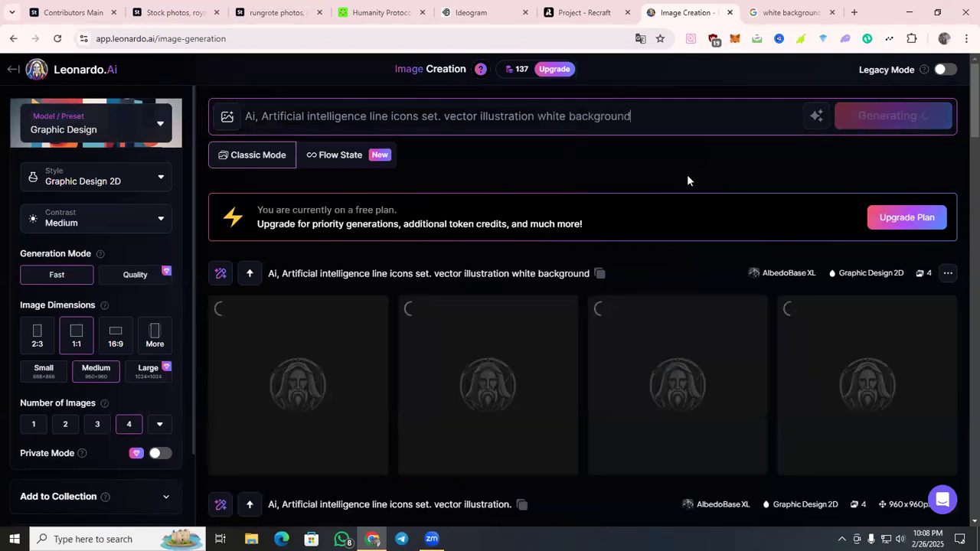
Change the Leonardo.Ai model to Phoenix 1.0 and generate another batch from the same prompt.
left_click(168, 134)
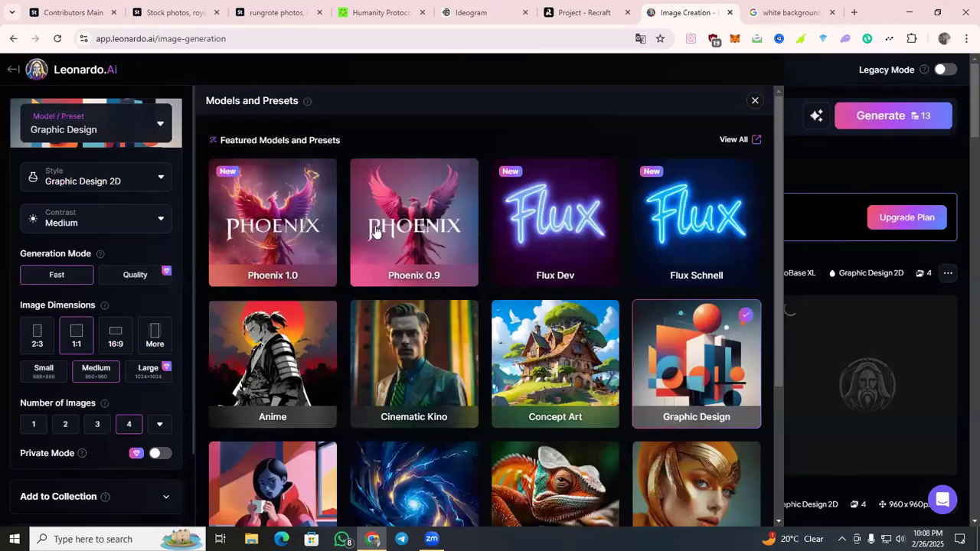
left_click(287, 234)
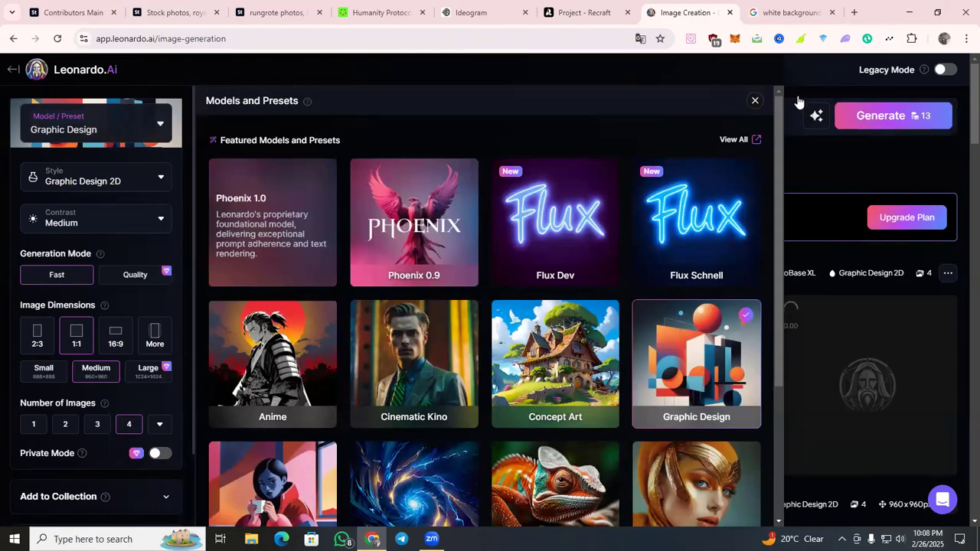
left_click(753, 102)
left_click(898, 116)
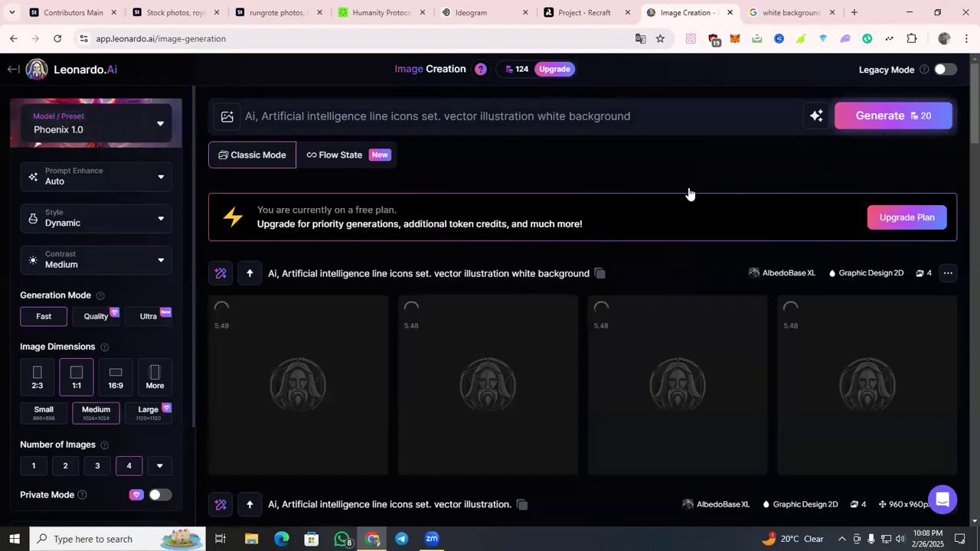
scroll(689, 192, "down", 4)
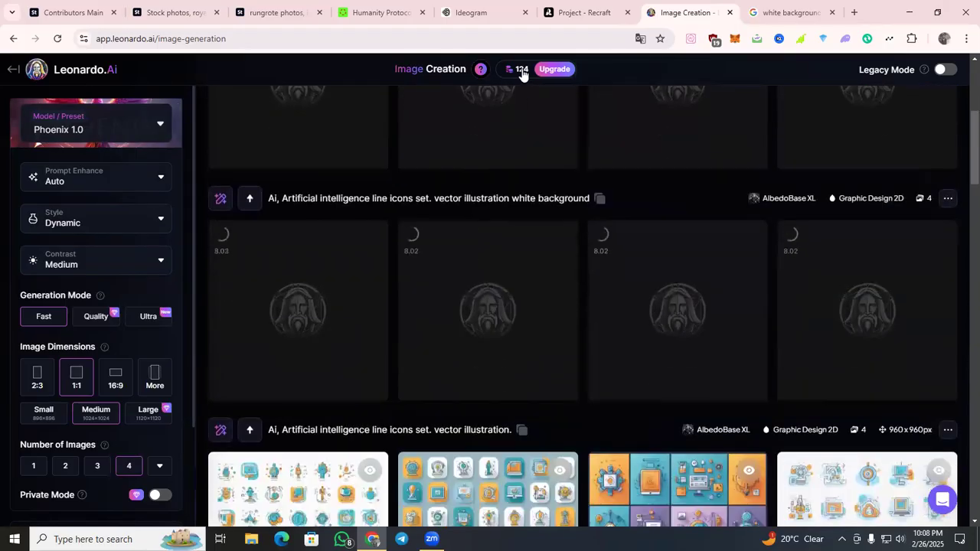
mouse_move(514, 71)
scroll(573, 161, "down", 4)
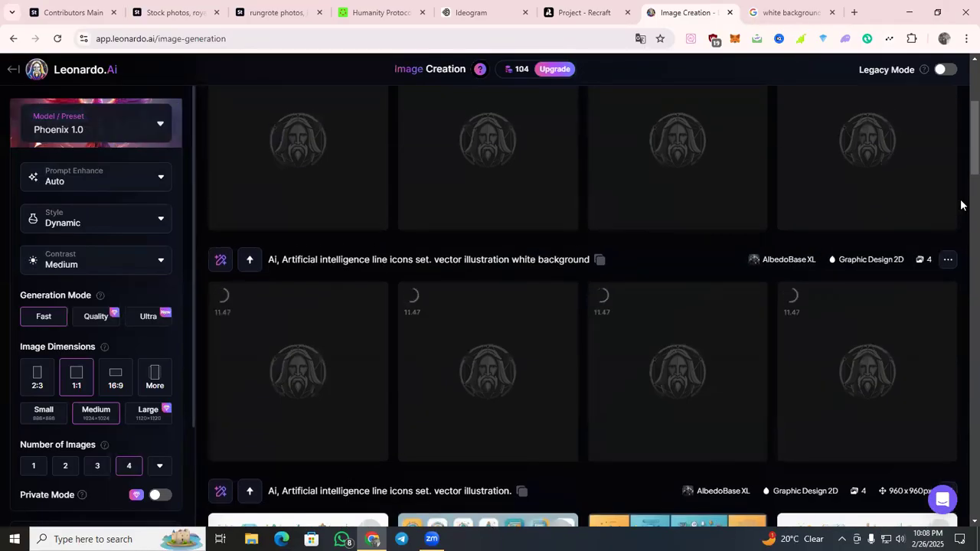
Check the Recraft project, then switch to Ideogram and view each of the four generated icon images.
left_click(609, 11)
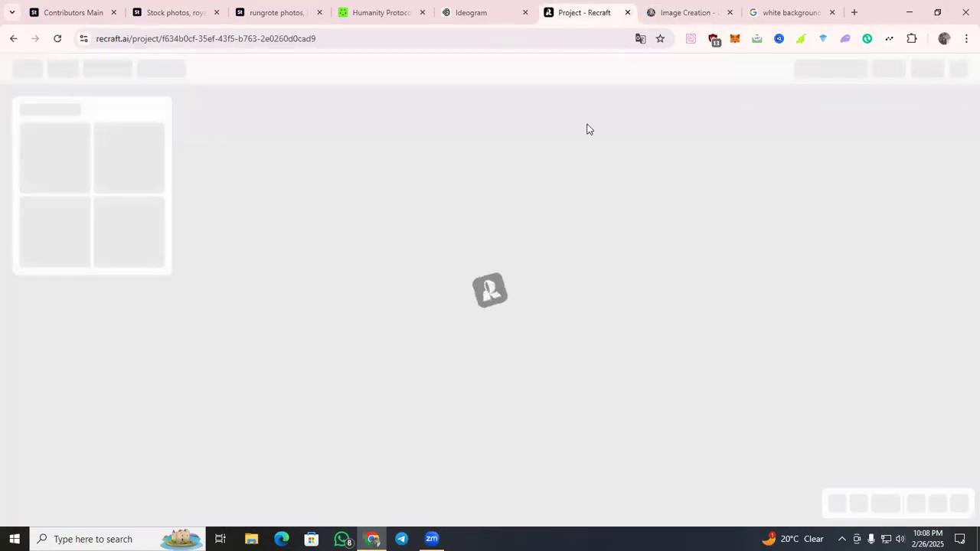
left_click(495, 11)
left_click(637, 475)
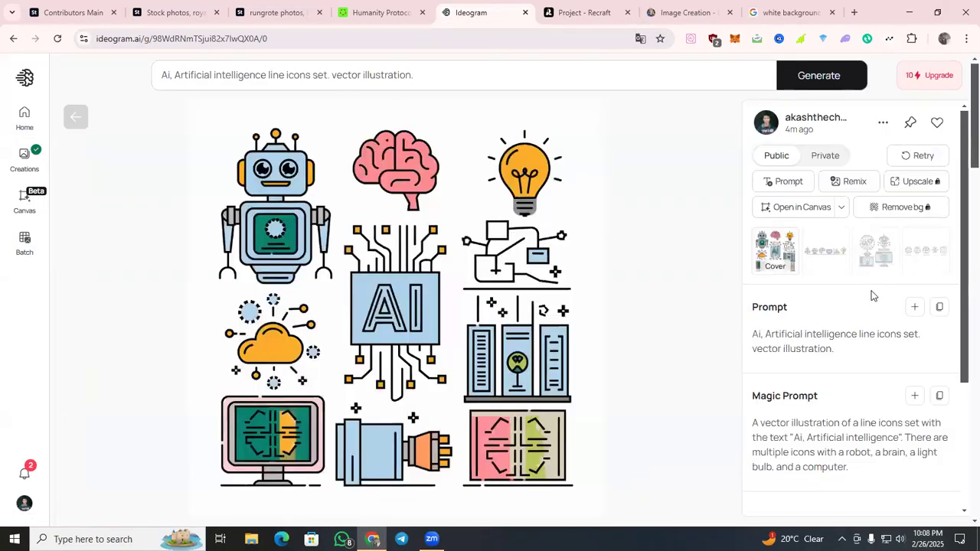
left_click(835, 266)
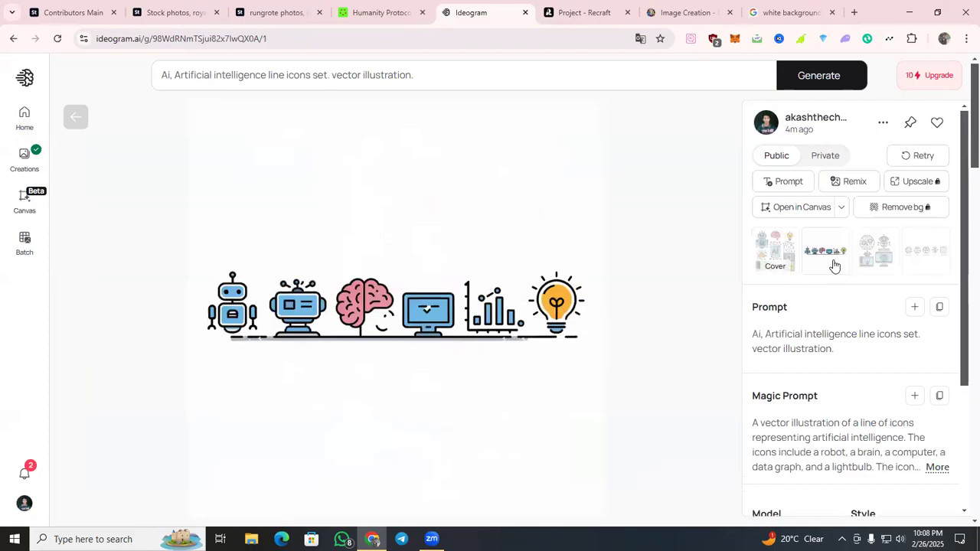
left_click(881, 263)
left_click(927, 266)
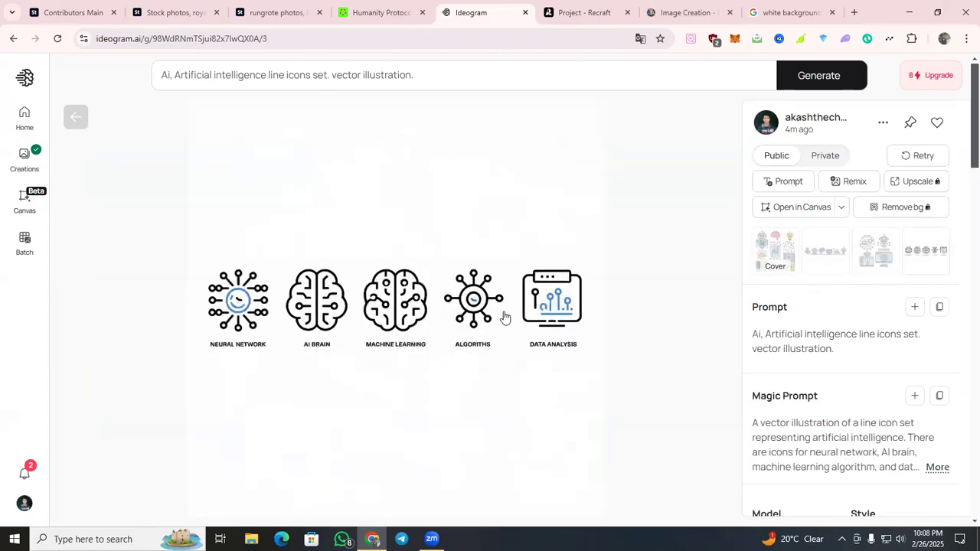
left_click(867, 258)
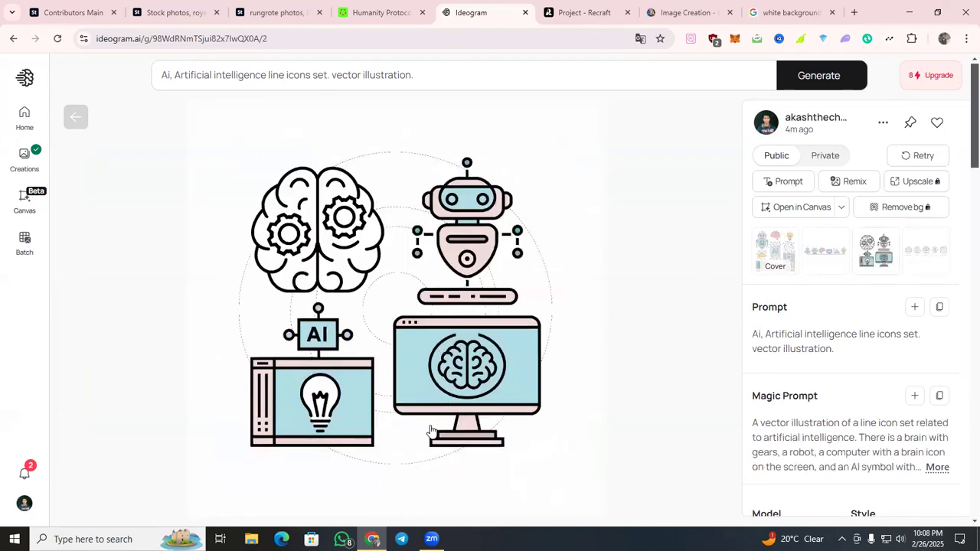
Revisit the reference icon set on Adobe Stock, then compare it with the first two icon images in Ideogram.
left_click(172, 12)
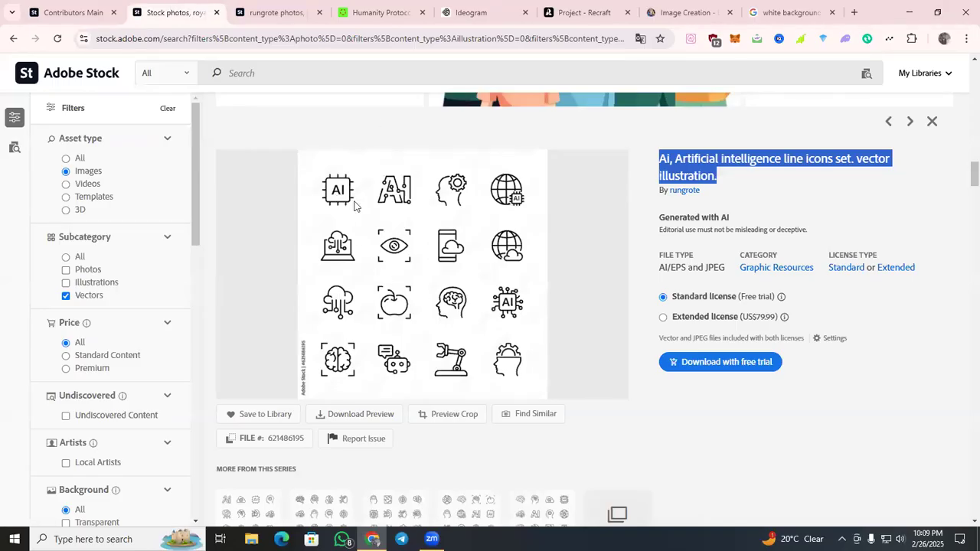
left_click(678, 12)
left_click(502, 8)
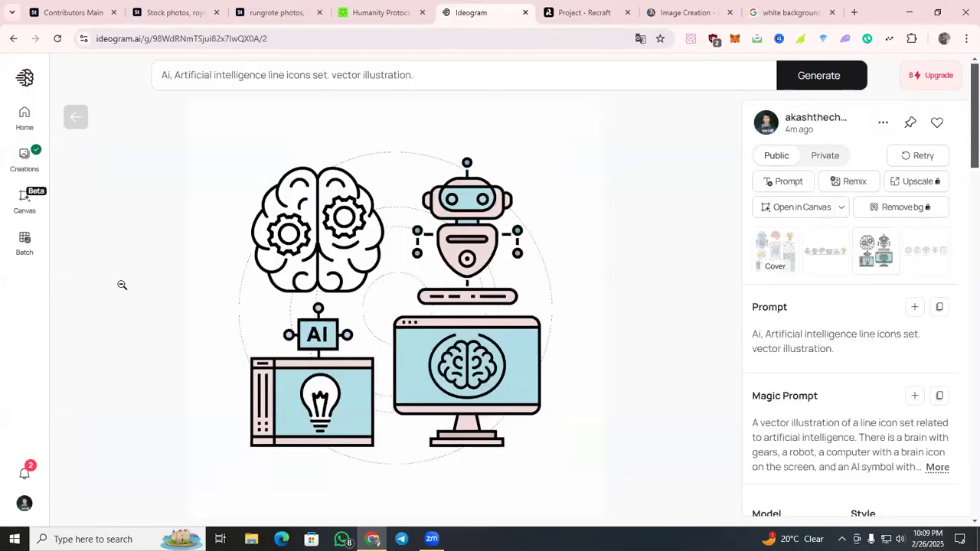
key("Left")
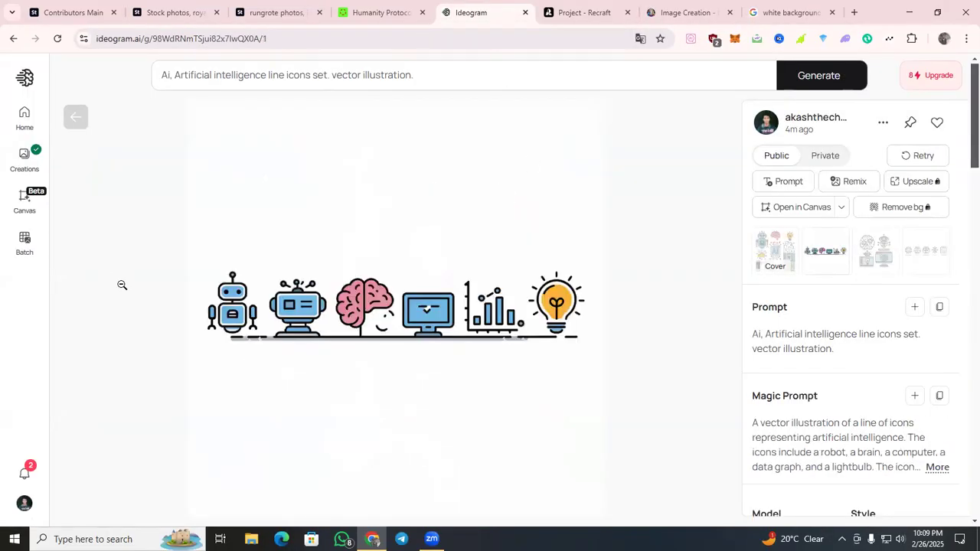
key("Left")
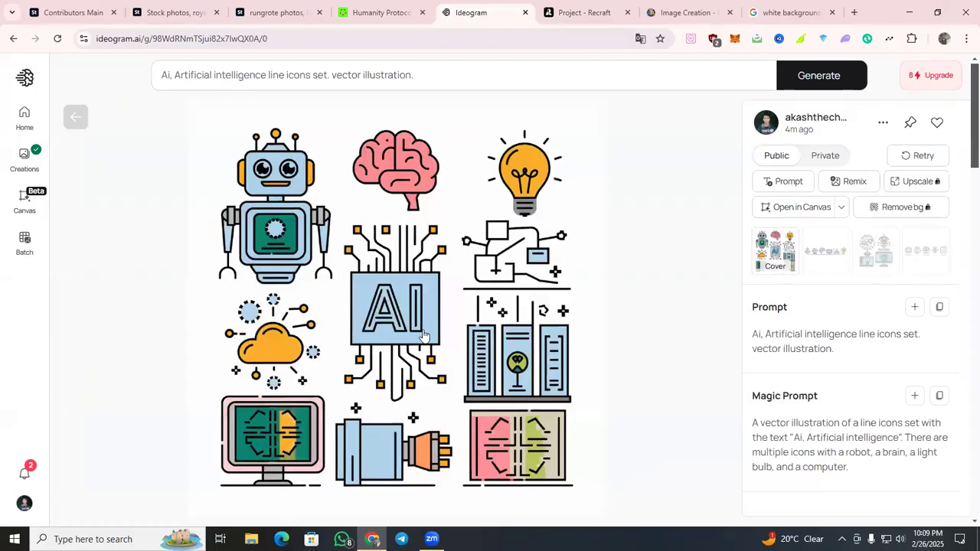
Go back to Ideogram's home page and append "white background" from the clipboard history to the prompt.
left_click(76, 117)
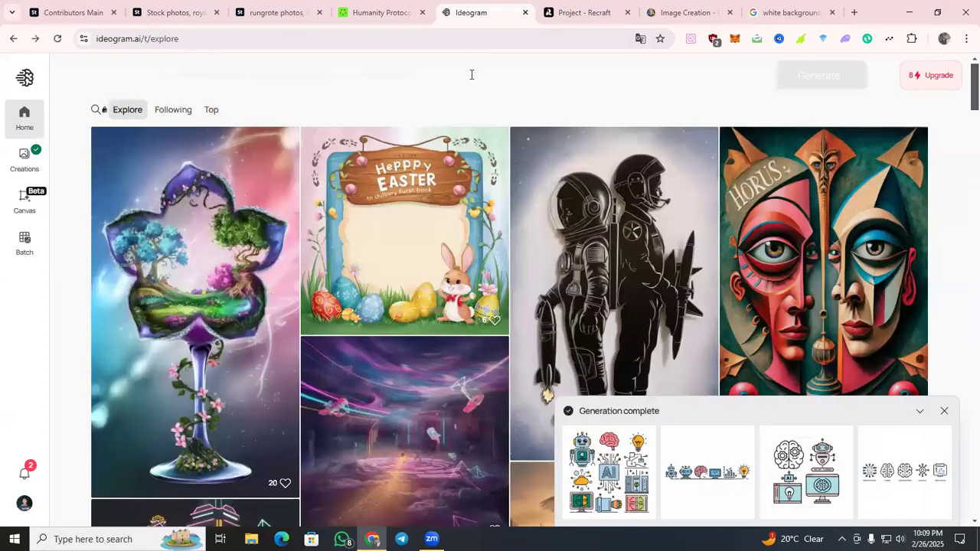
left_click(471, 74)
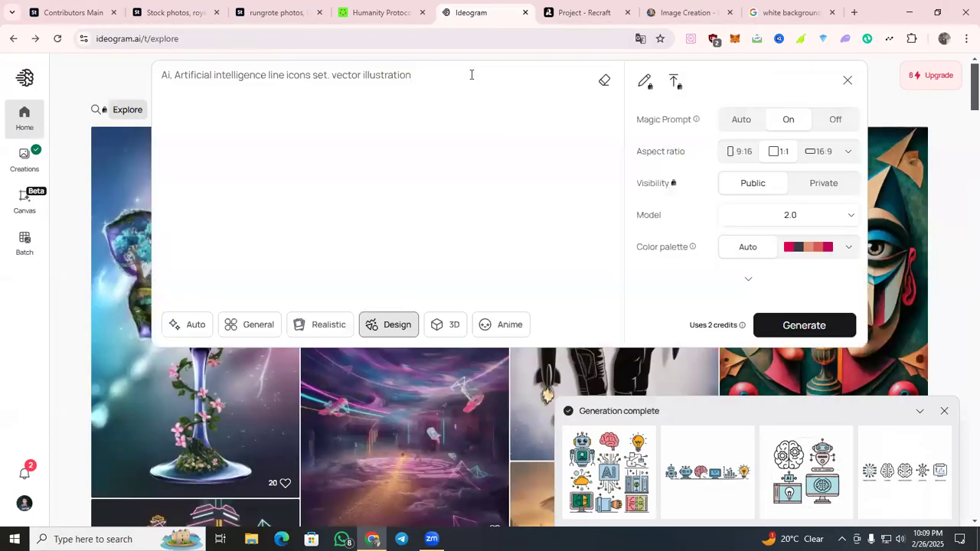
key("super+v")
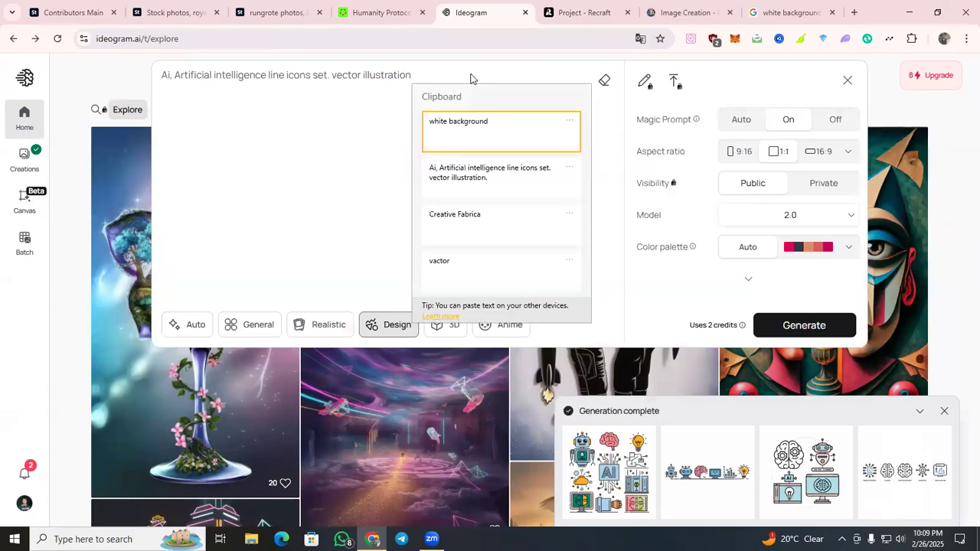
left_click(485, 135)
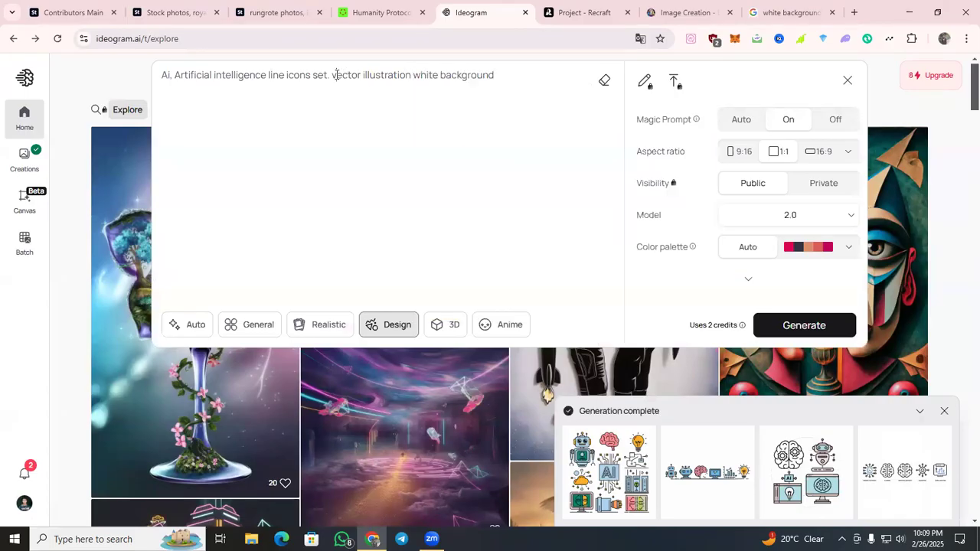
Replace the full stop after "set" with a comma in the Ideogram prompt and generate the images.
key("BackSpace")
key("BackSpace")
key("BackSpace")
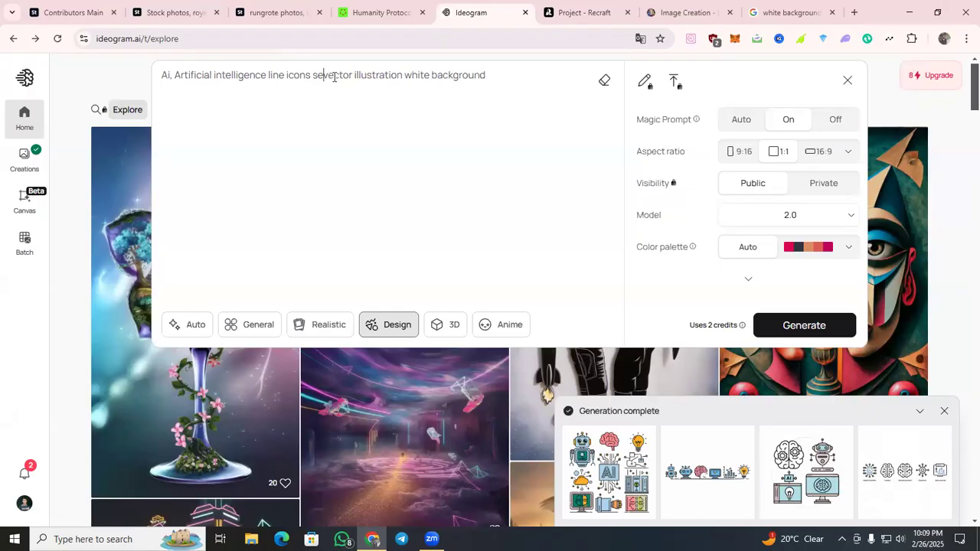
type("t,")
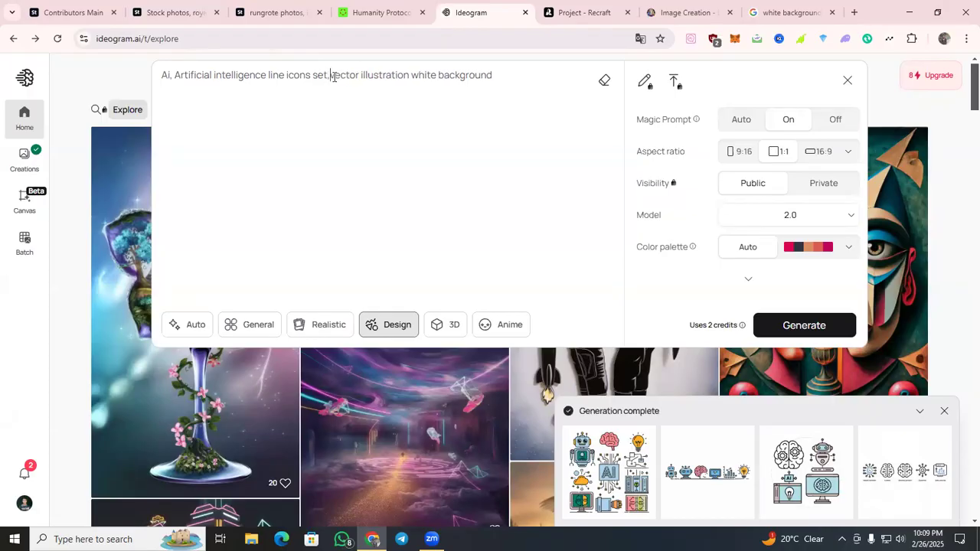
left_click(816, 330)
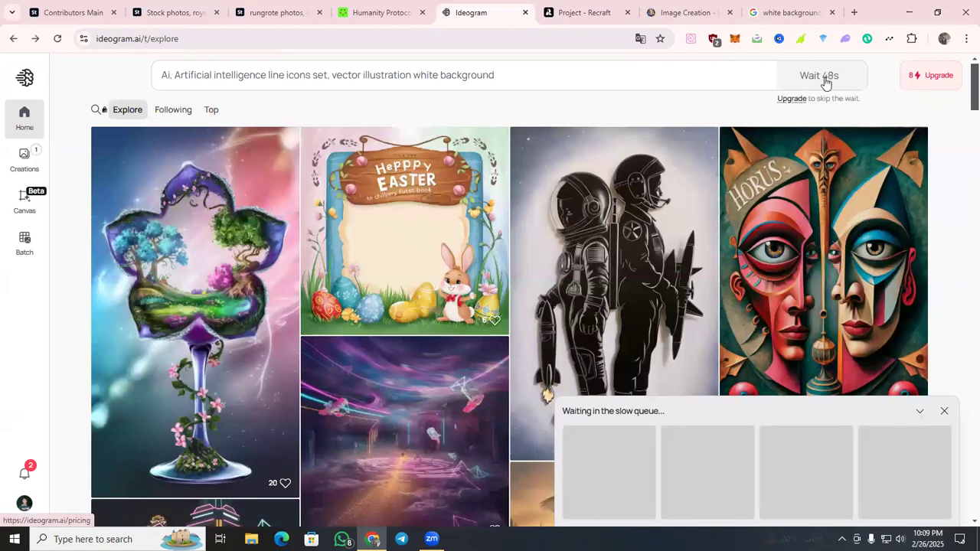
Switch to Recraft, reload its project page and close that browser tab.
left_click(605, 11)
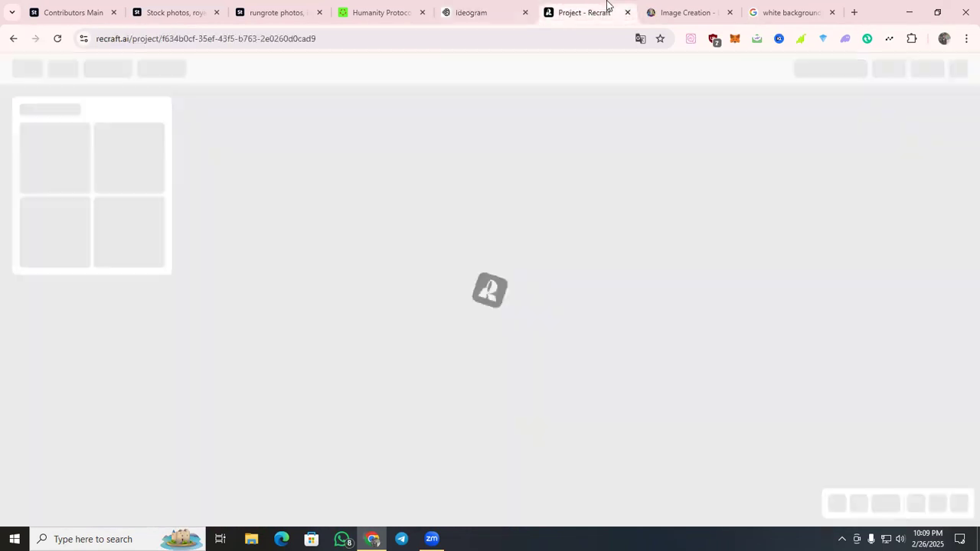
left_click(57, 42)
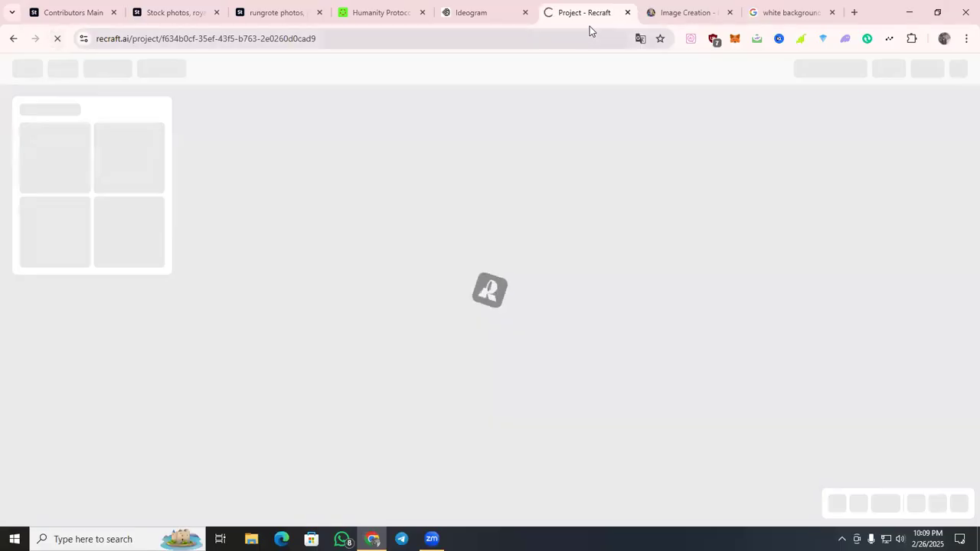
left_click(627, 13)
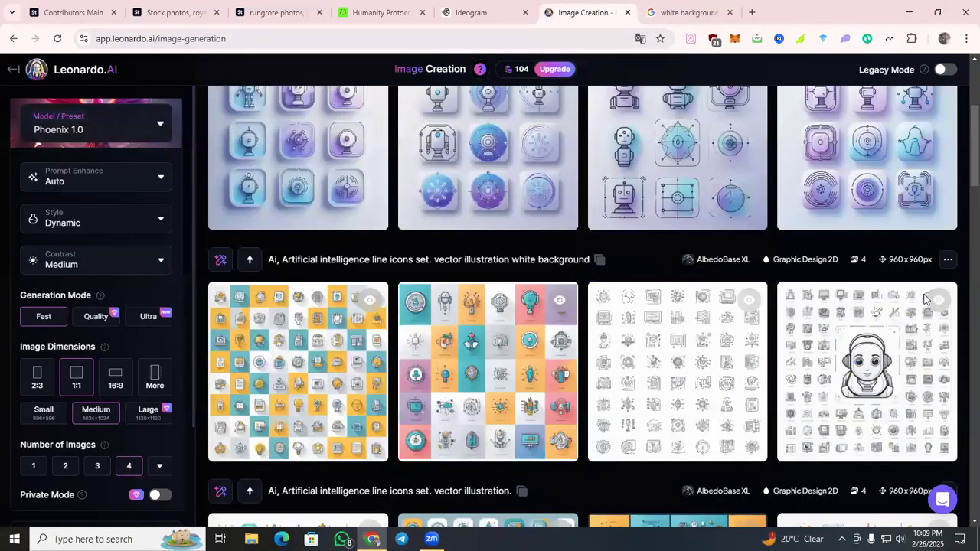
Preview the first three Phoenix 1.0 images in Leonardo.Ai, then open the first Graphic Design icon set generated from the white background prompt.
scroll(945, 296, "up", 3)
scroll(948, 301, "down", 4)
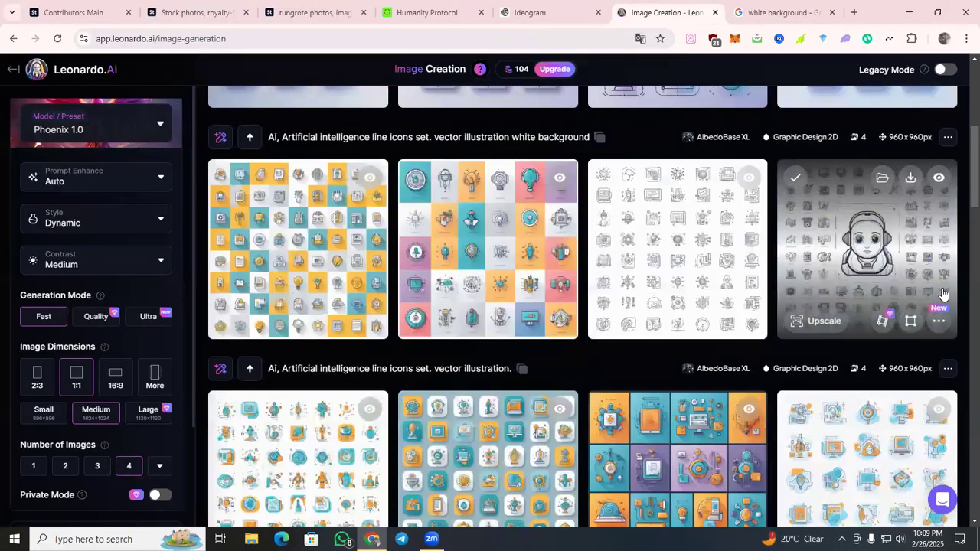
scroll(948, 301, "up", 4)
left_click(339, 289)
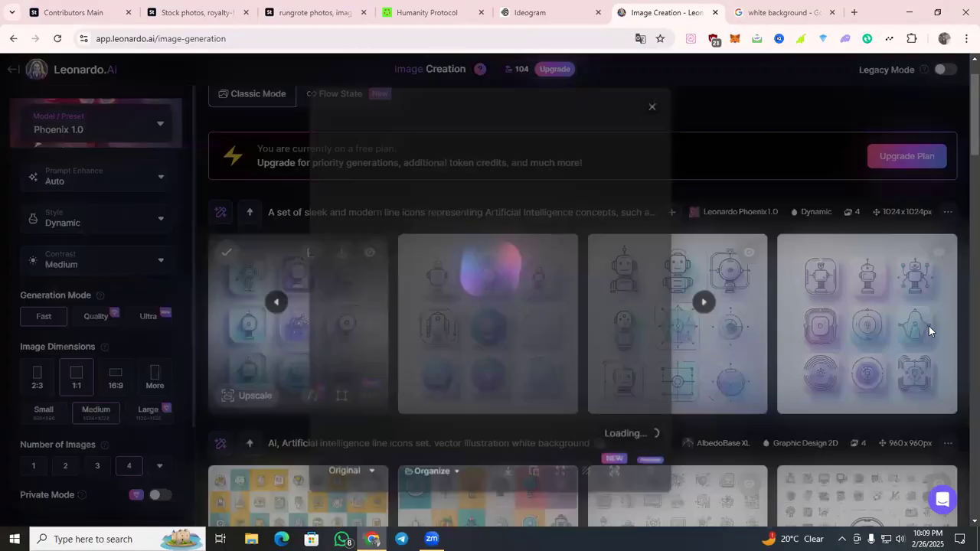
left_click(712, 303)
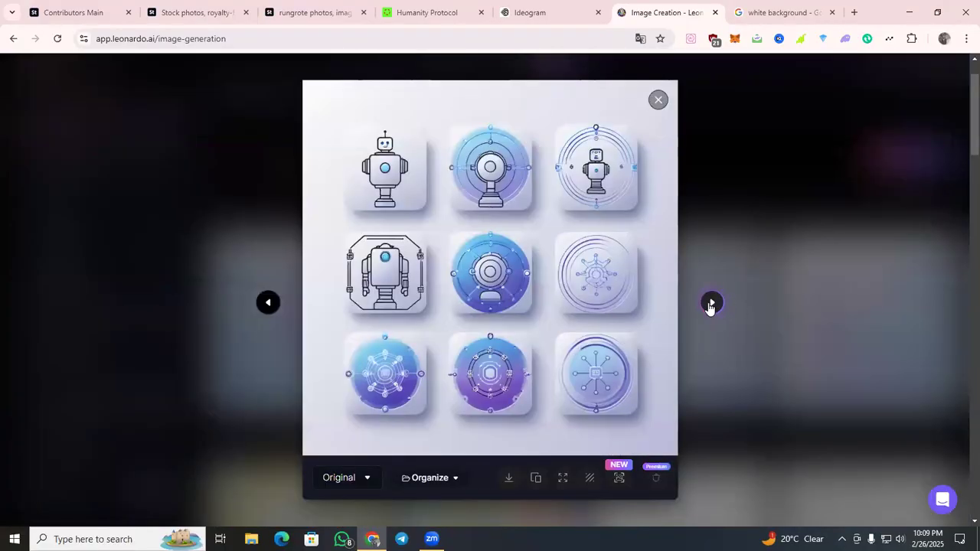
left_click(711, 303)
scroll(658, 252, "down", 2)
left_click(657, 103)
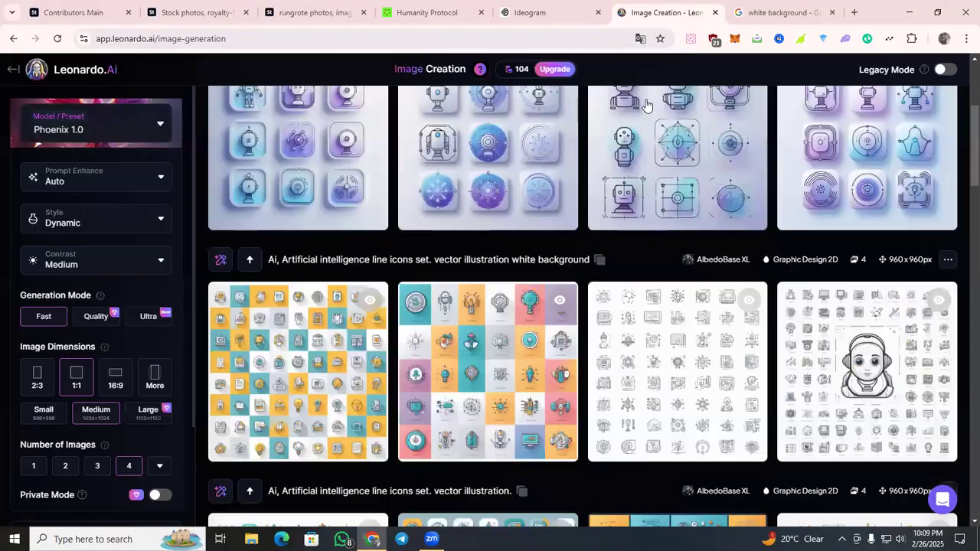
left_click(335, 383)
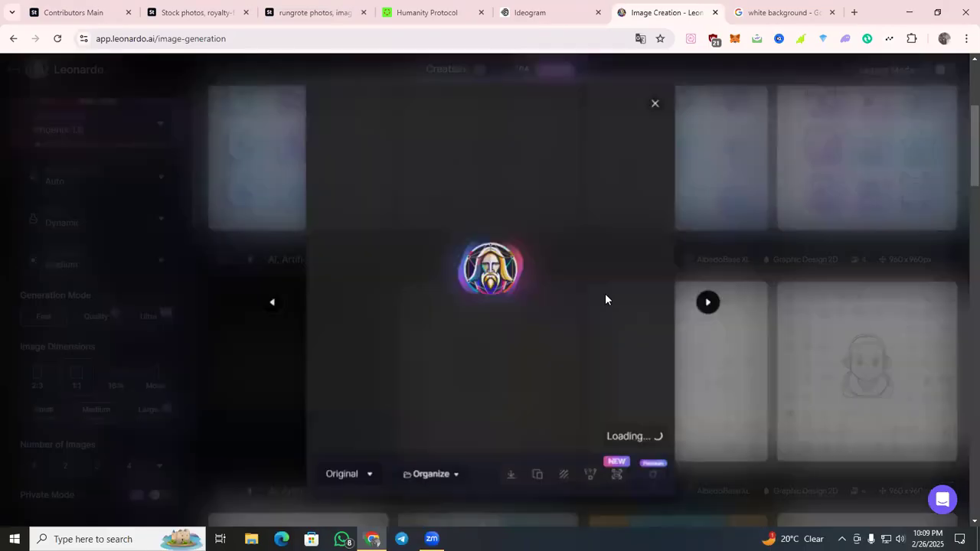
Open Recraft's projects page in a new browser tab and open the "Price tag icon" project.
left_click(854, 12)
left_click(660, 61)
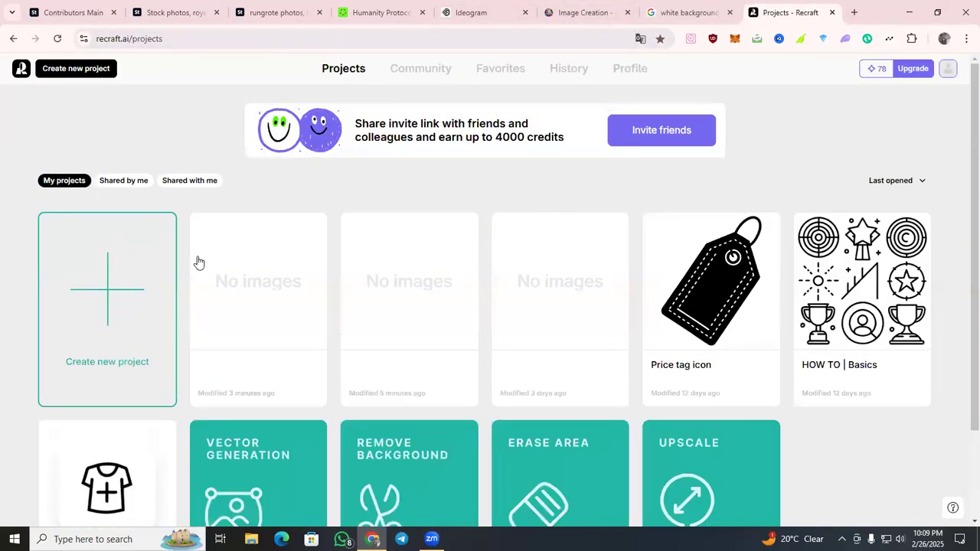
left_click(692, 327)
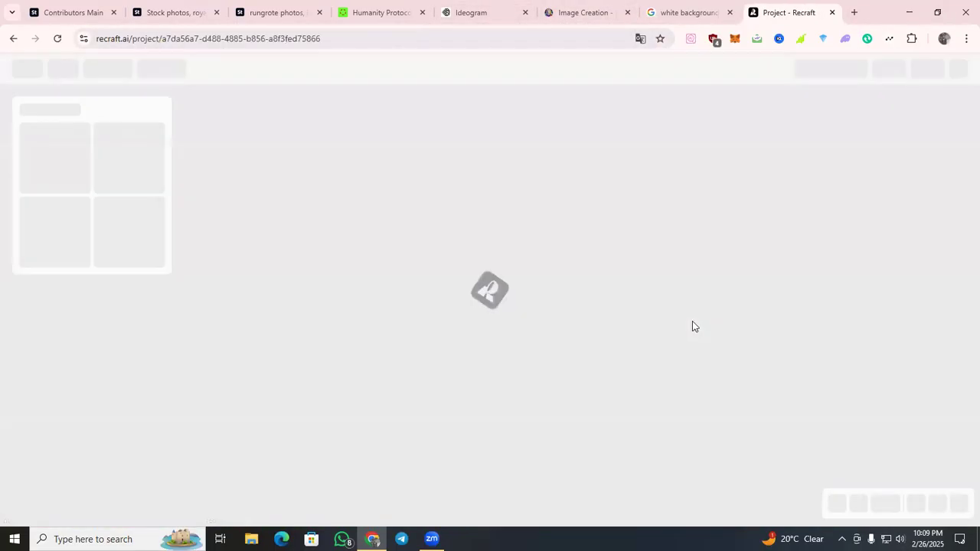
Return to Leonardo.Ai, preview the remaining Graphic Design icon sets from the white background prompt and close the preview.
left_click(596, 21)
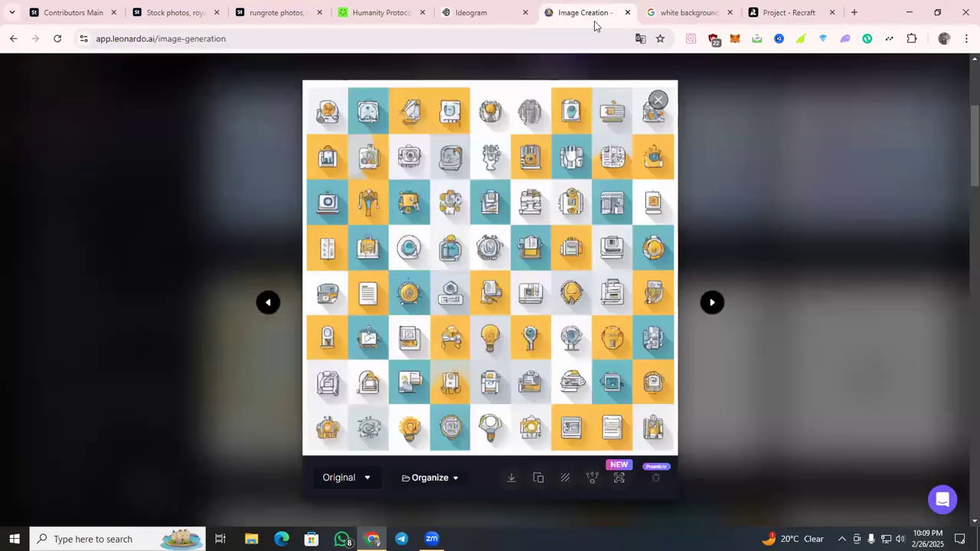
left_click(713, 304)
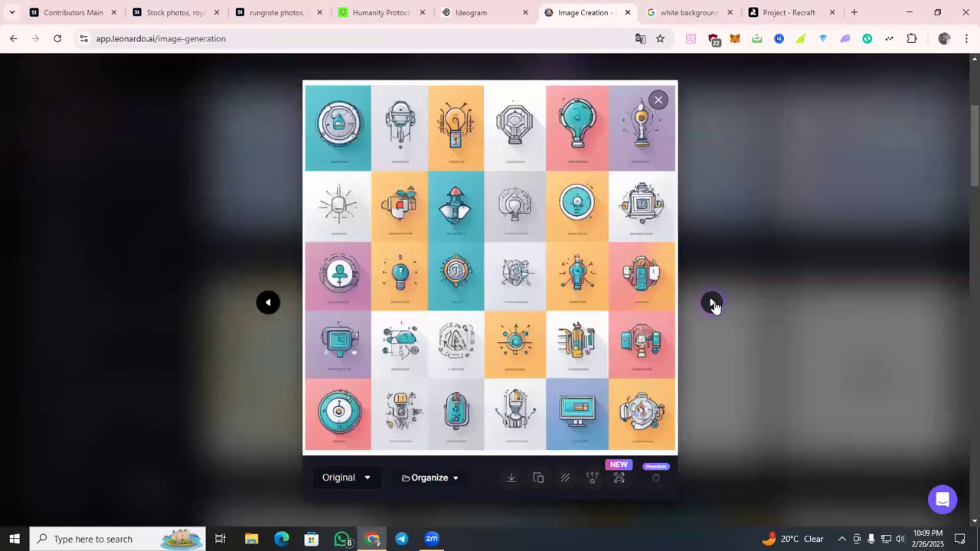
left_click(713, 304)
left_click(712, 304)
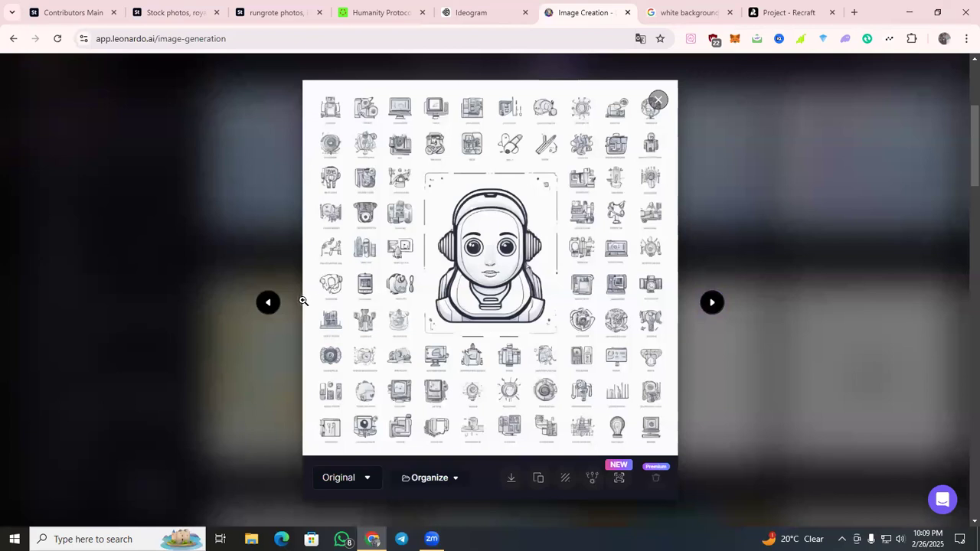
left_click(269, 305)
left_click(761, 230)
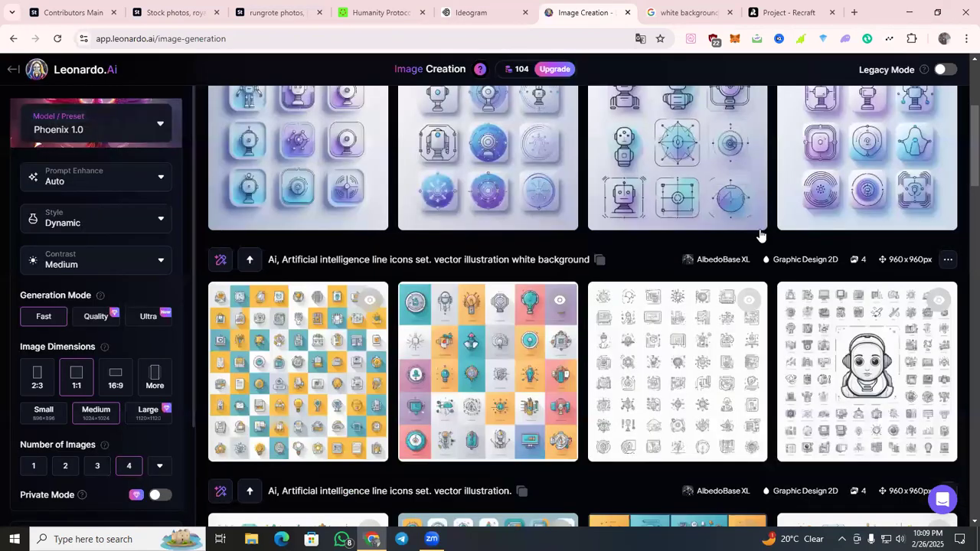
Remove ". vector illustration" from the Leonardo.Ai prompt, leaving "Ai, Artificial intelligence line icons set white background".
scroll(668, 127, "up", 3)
left_click_drag(534, 118, 450, 120)
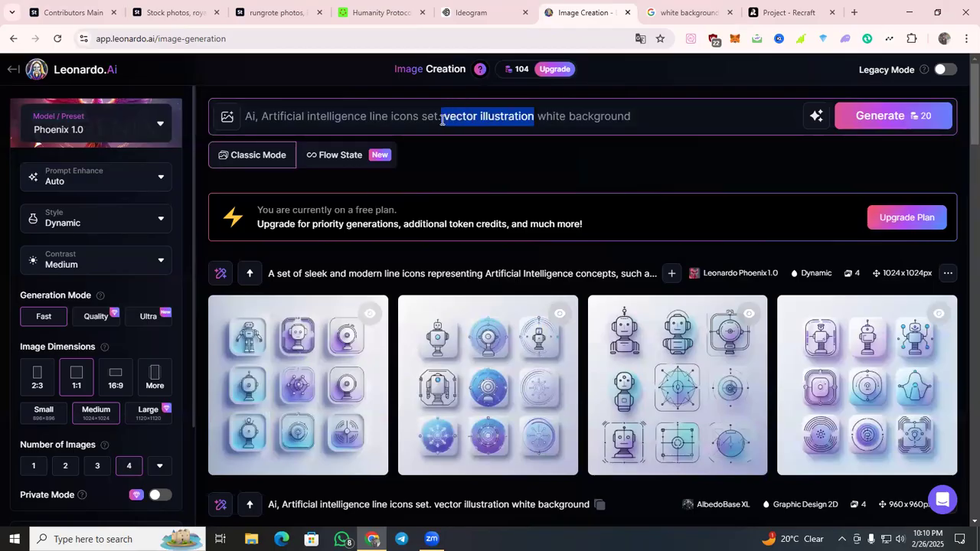
key("BackSpace")
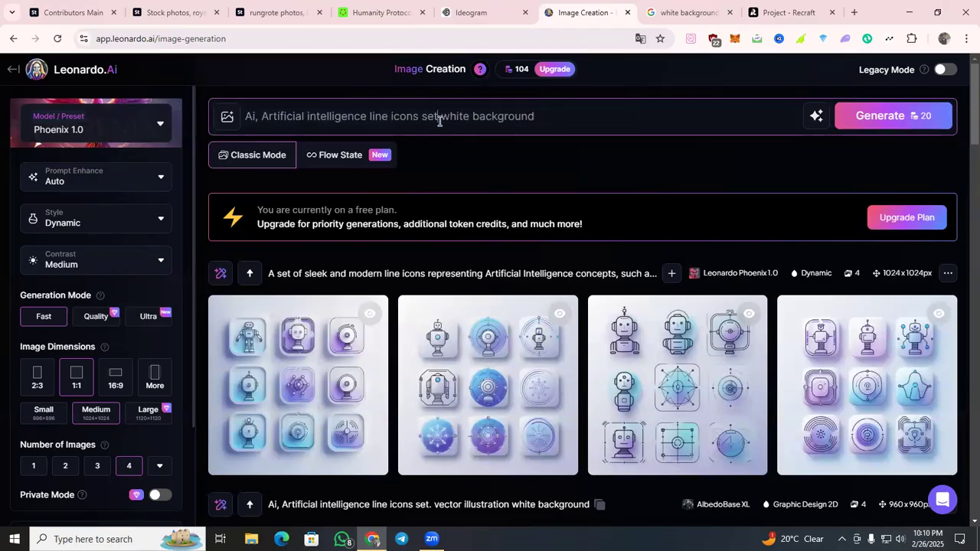
key("Return")
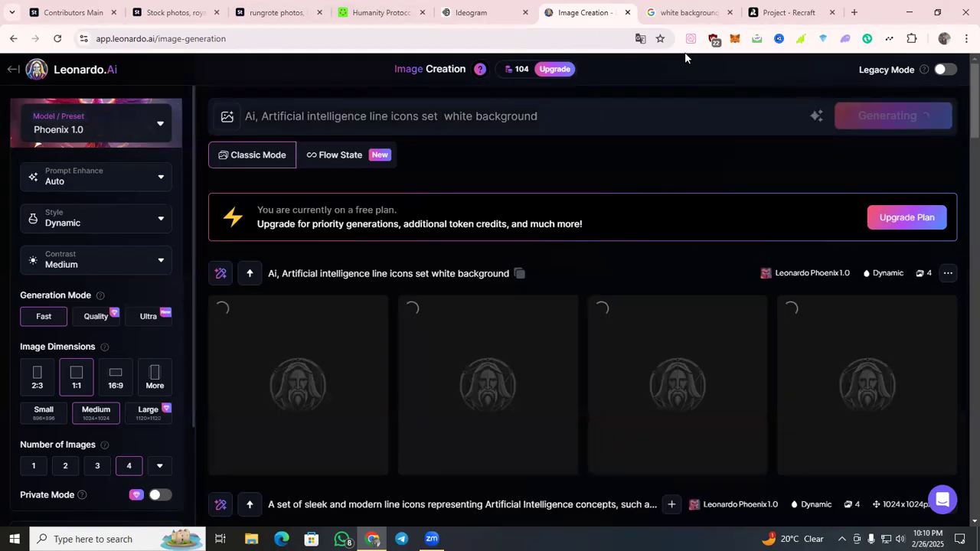
Switch to Ideogram and open the first icon set image of the new generation.
left_click(658, 15)
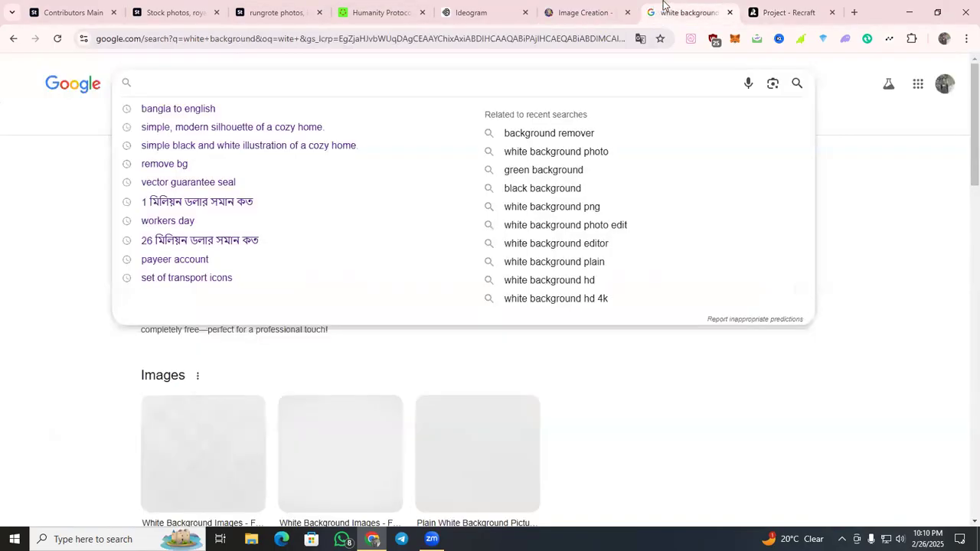
left_click(766, 10)
left_click(463, 9)
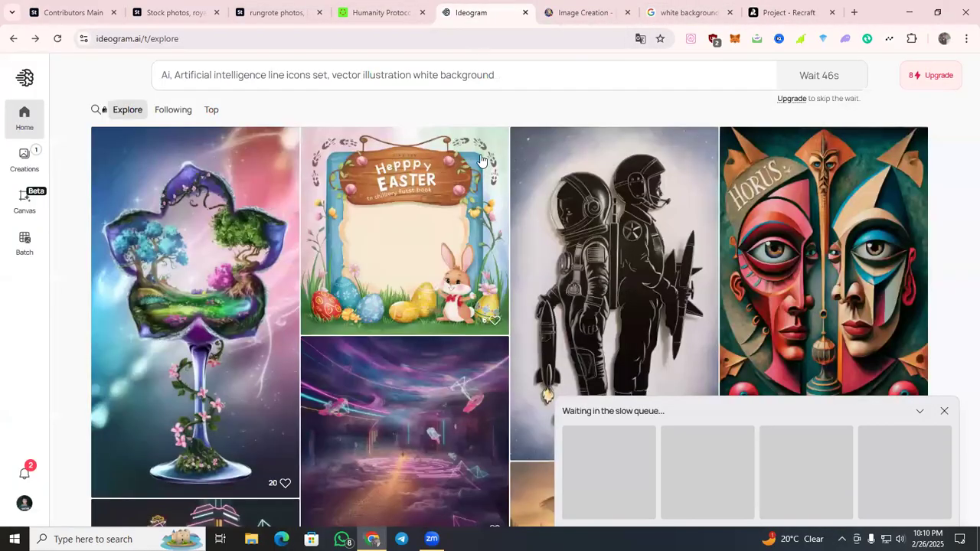
scroll(595, 284, "down", 3)
scroll(573, 280, "down", 5)
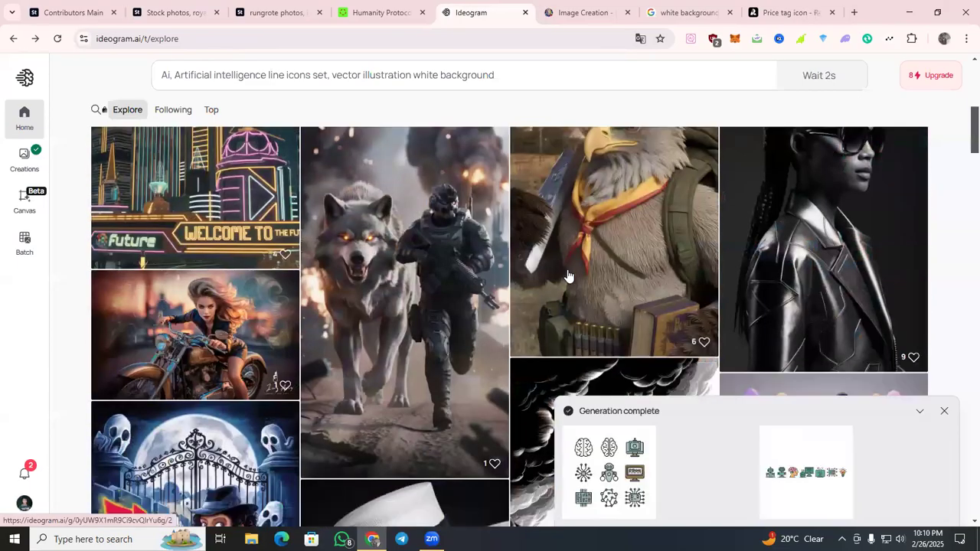
scroll(584, 291, "down", 2)
left_click(607, 467)
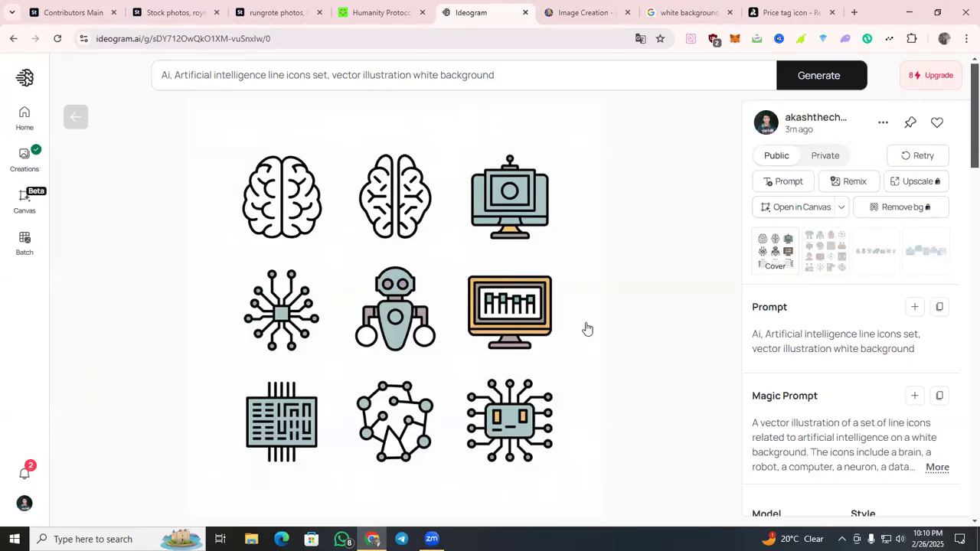
Download the opened nine-icon Ideogram image as JPEG (70% quality).
left_click(883, 124)
mouse_move(789, 394)
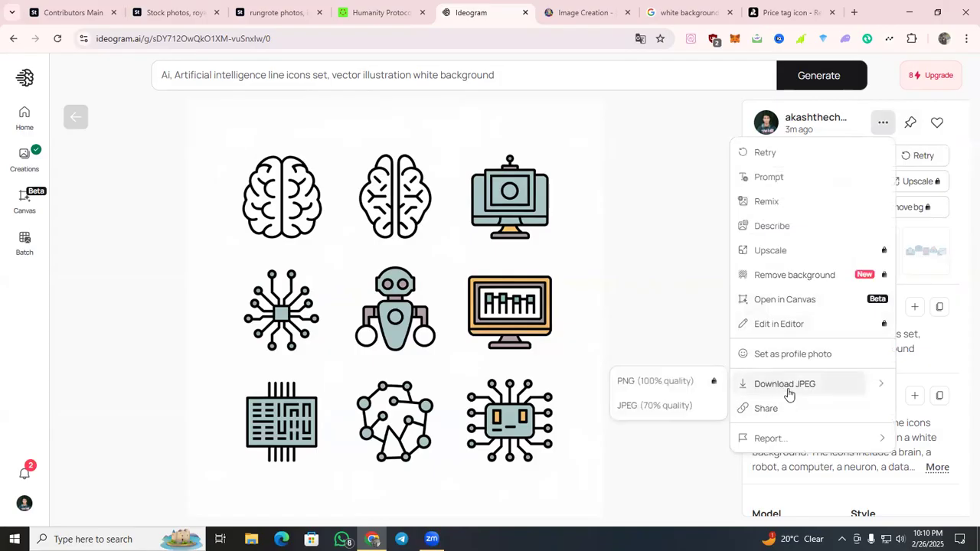
left_click(690, 406)
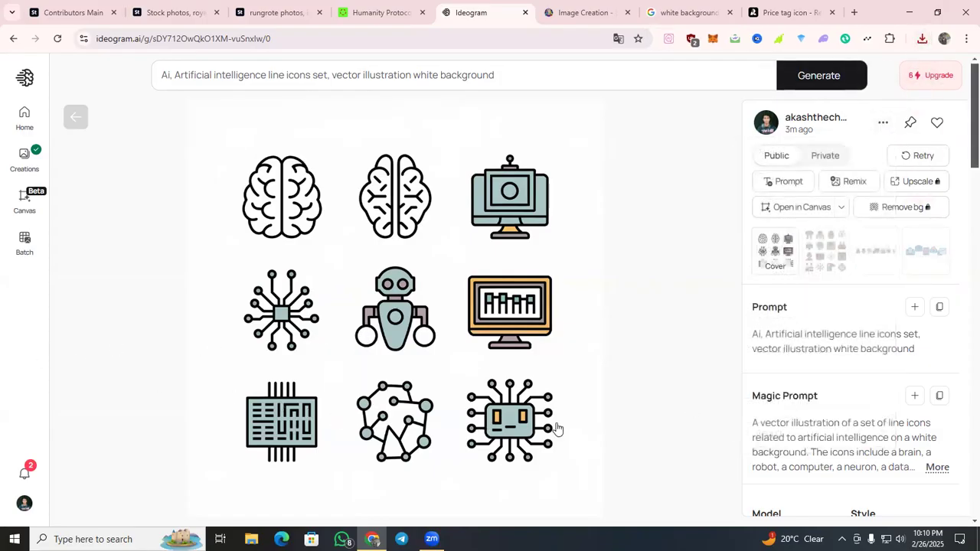
View the other three images of the Ideogram generation and return to the first one.
left_click(839, 255)
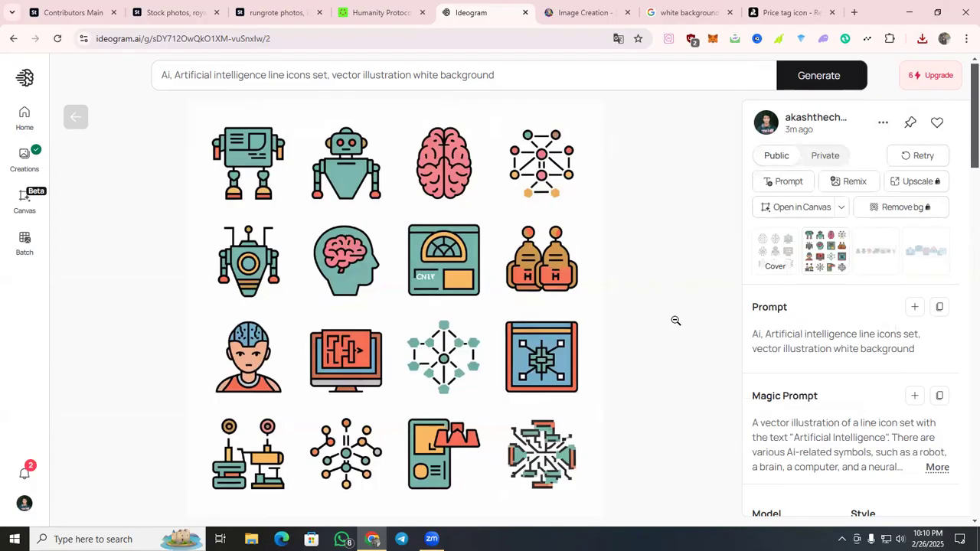
key("Right")
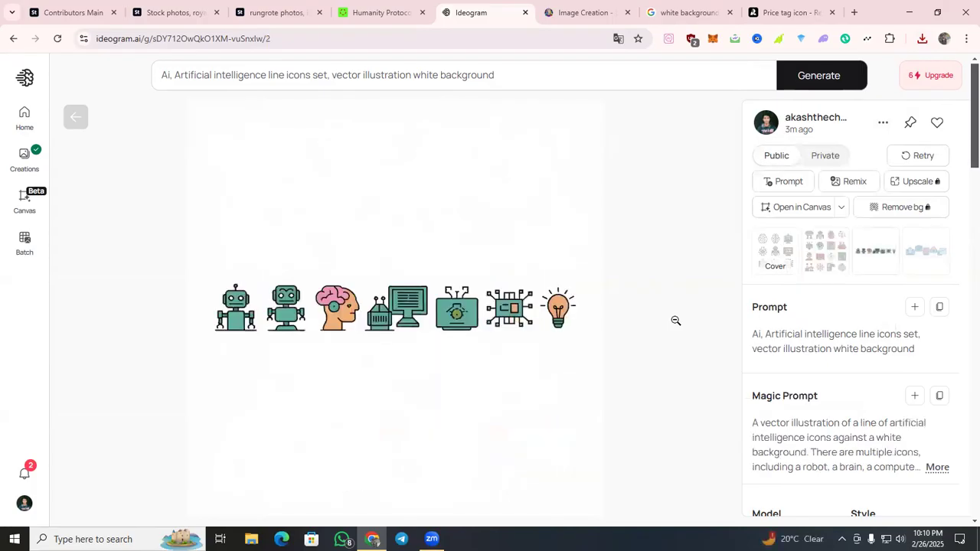
key("Right")
key("Right")
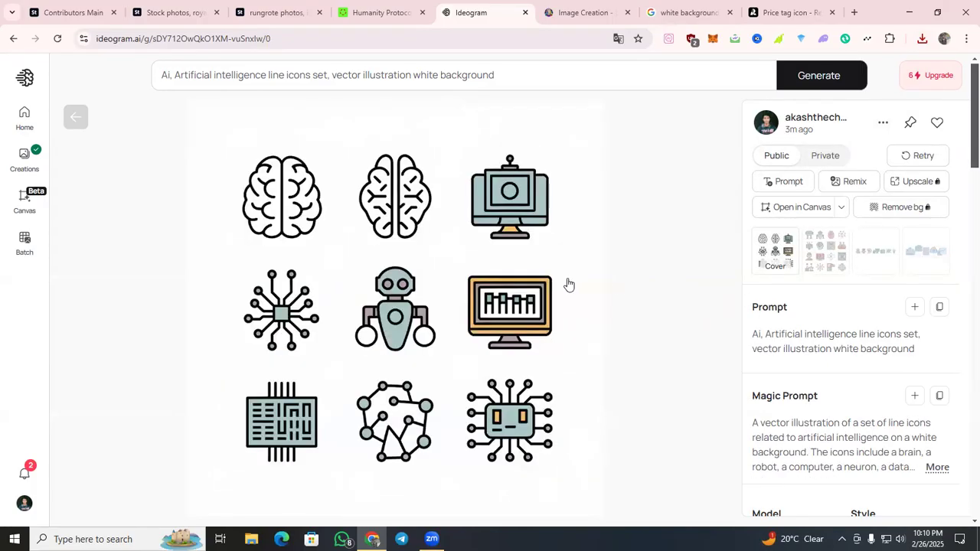
Go back to the Adobe Stock icon set and capture its AI chip icon as a screenshot to the clipboard.
left_click(93, 7)
left_click(172, 13)
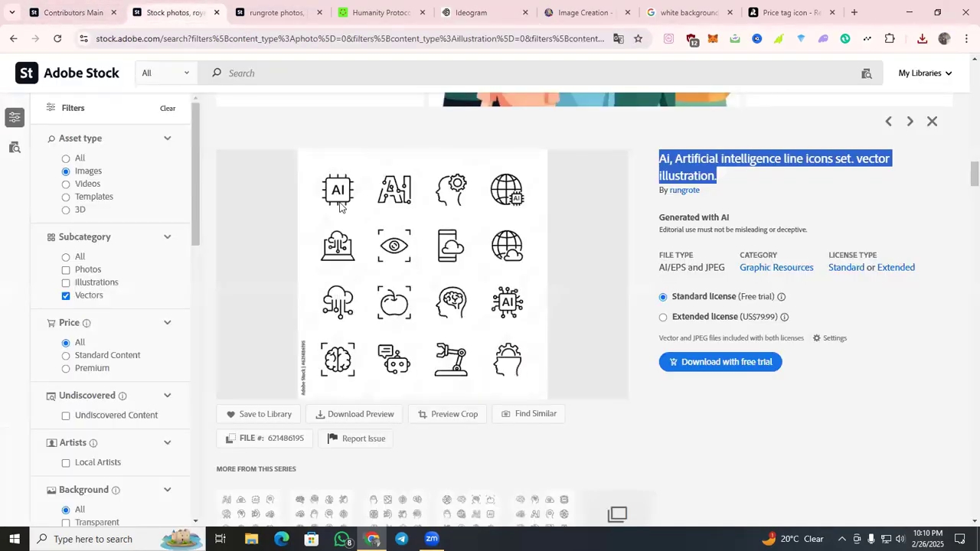
left_click(712, 162)
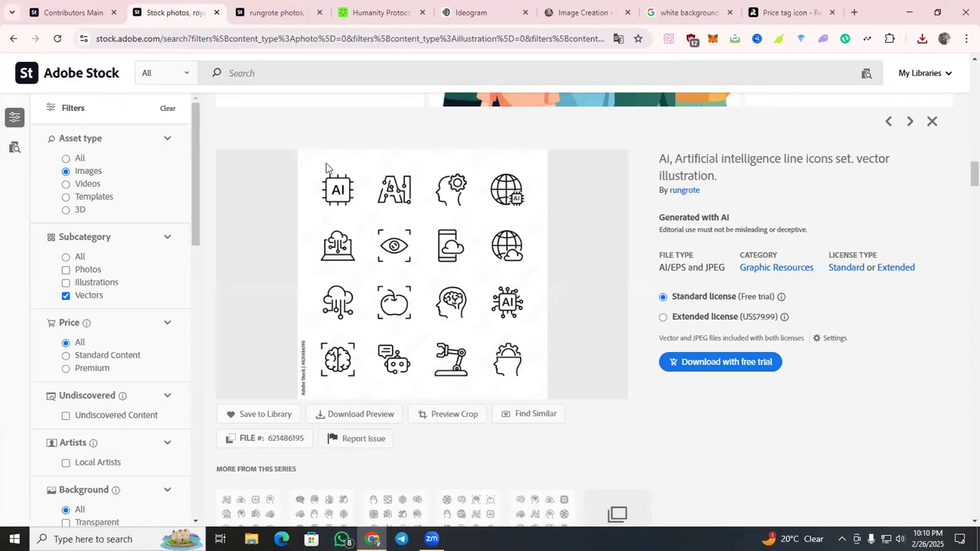
key("Print")
left_click_drag(311, 158, 366, 222)
left_click(317, 230)
Replace the Recraft project's prompt with "Ai, Artificial intelligence line icons set. vector illustration" from the clipboard history and generate the images.
left_click(854, 12)
left_click(703, 12)
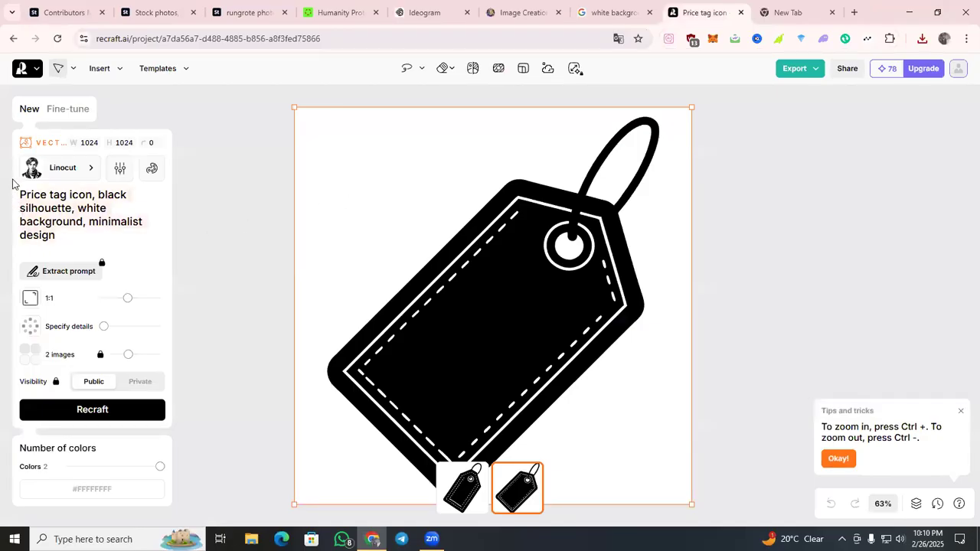
key("BackSpace")
key("super+v")
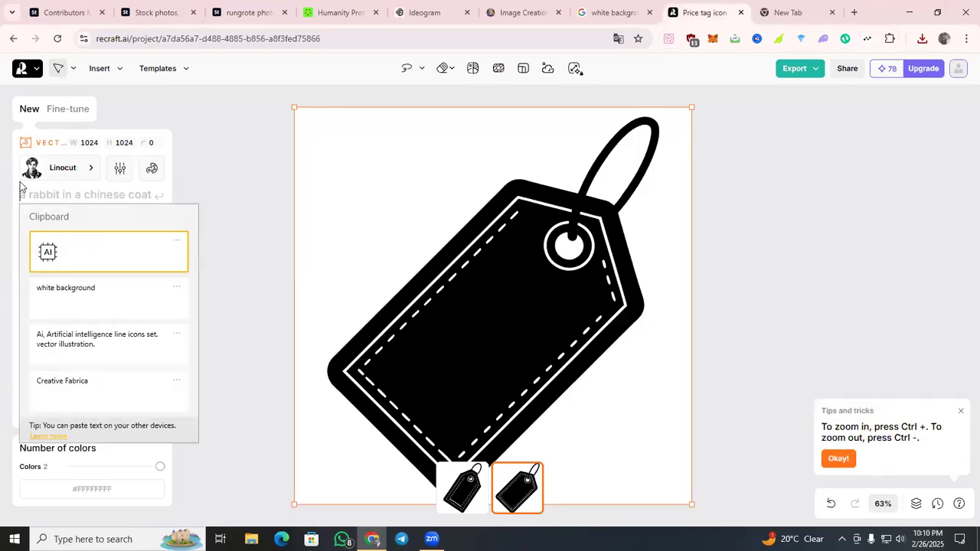
left_click(96, 341)
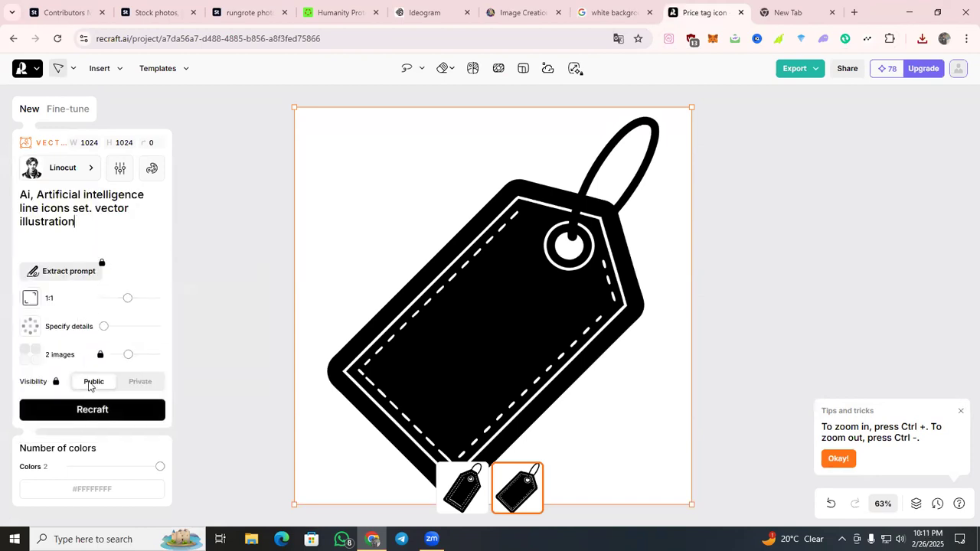
left_click(92, 409)
Search Google for "white background" in the new browser tab and open the Google Lens image search on the results page.
left_click(789, 12)
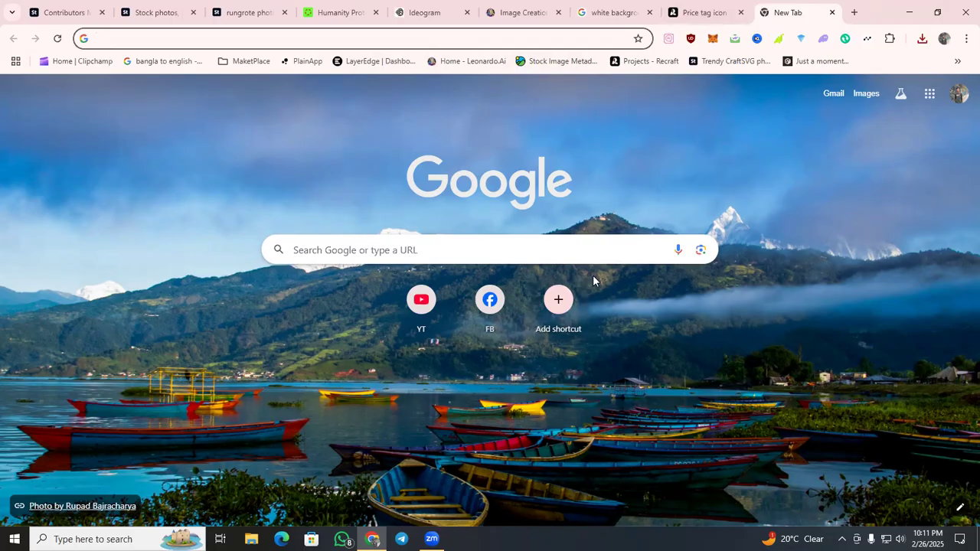
left_click(701, 256)
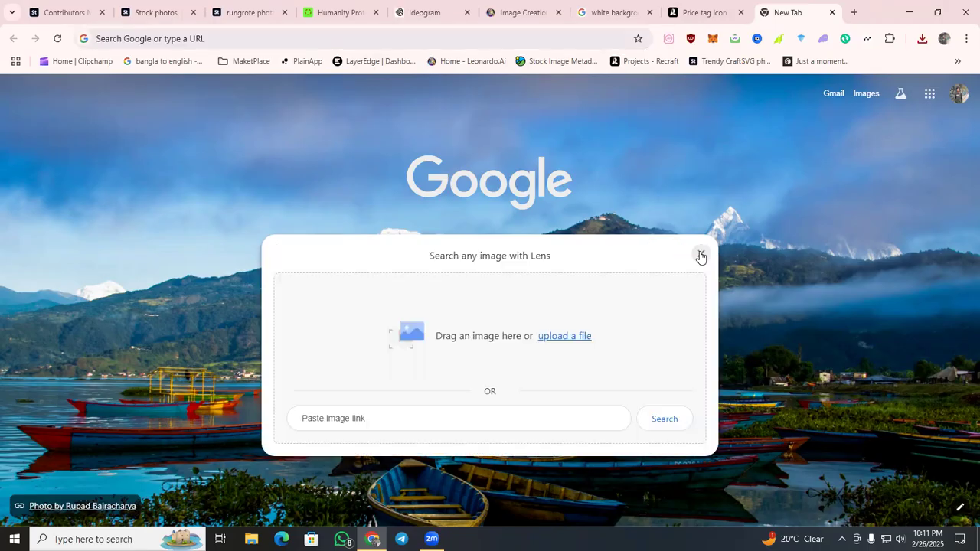
left_click(699, 255)
left_click(481, 239)
left_click(444, 270)
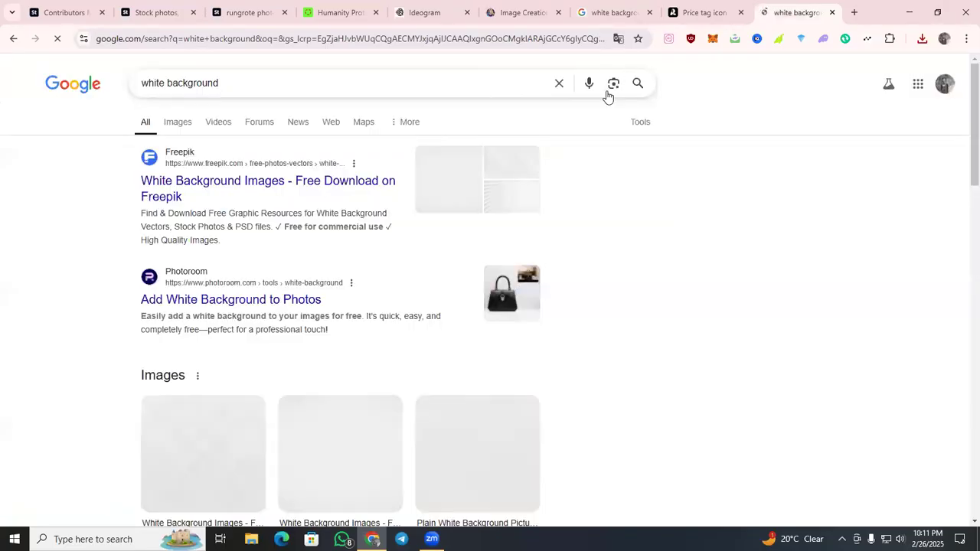
left_click(612, 86)
Paste the captured AI chip icon from the clipboard history into Google Lens to search by that image.
left_click(491, 253)
type("Ai, Artificial intelligence line icons set. vector illustration.")
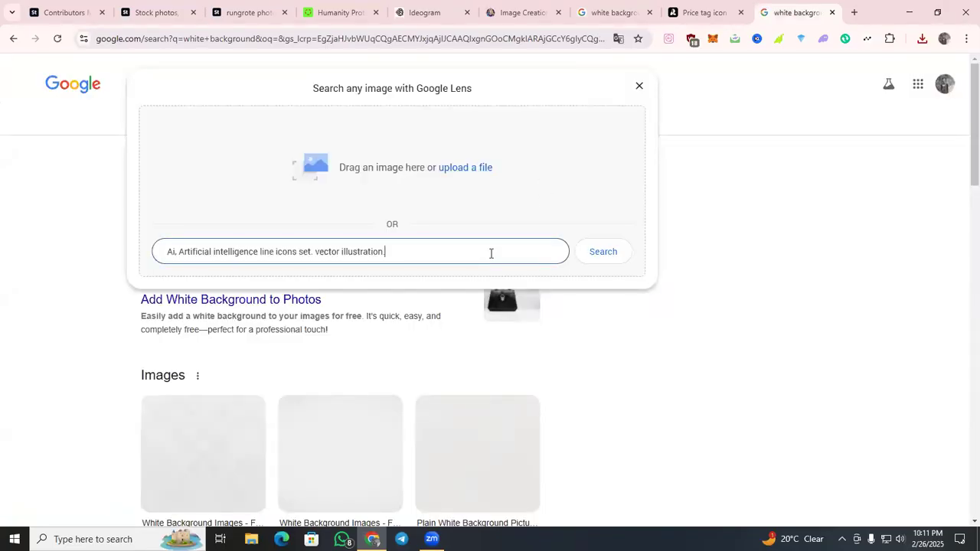
left_click_drag(437, 252, 152, 256)
key("super+v")
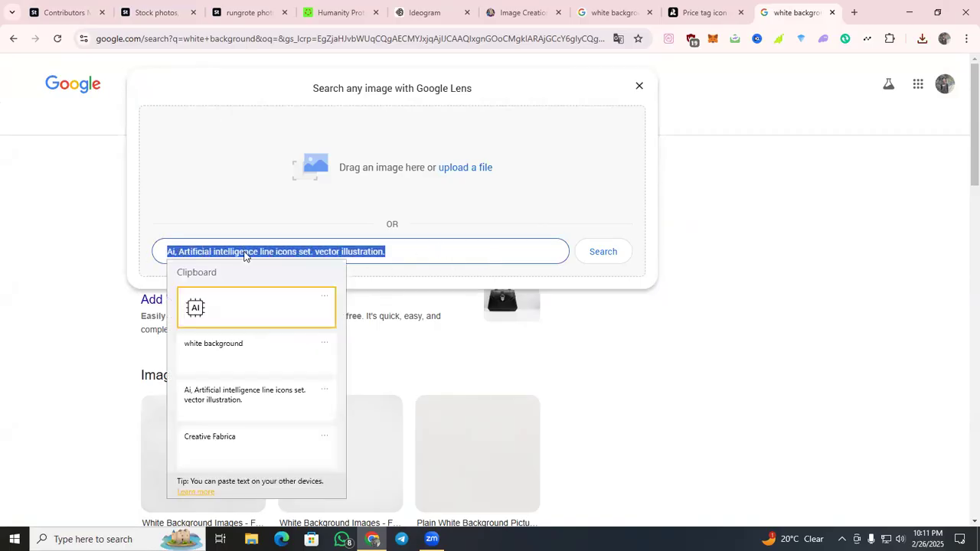
left_click(215, 303)
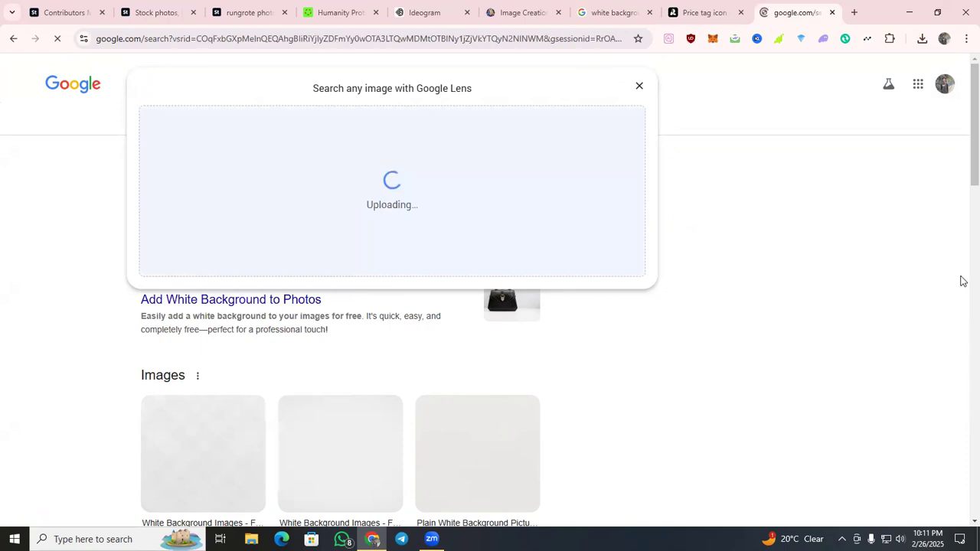
Examine the Google Lens results for the AI chip icon, including its exact matches and visual matches.
scroll(712, 255, "down", 2)
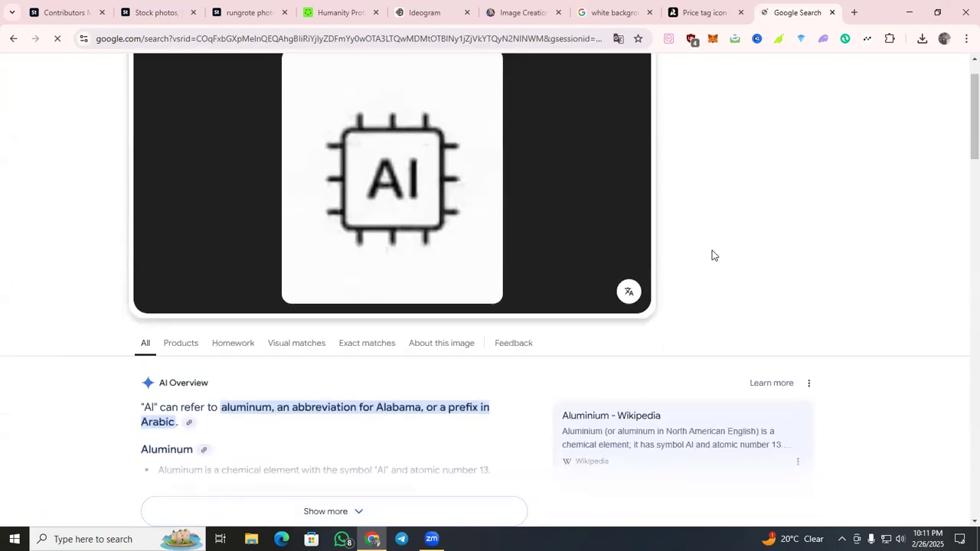
scroll(712, 255, "down", 4)
scroll(269, 254, "up", 1)
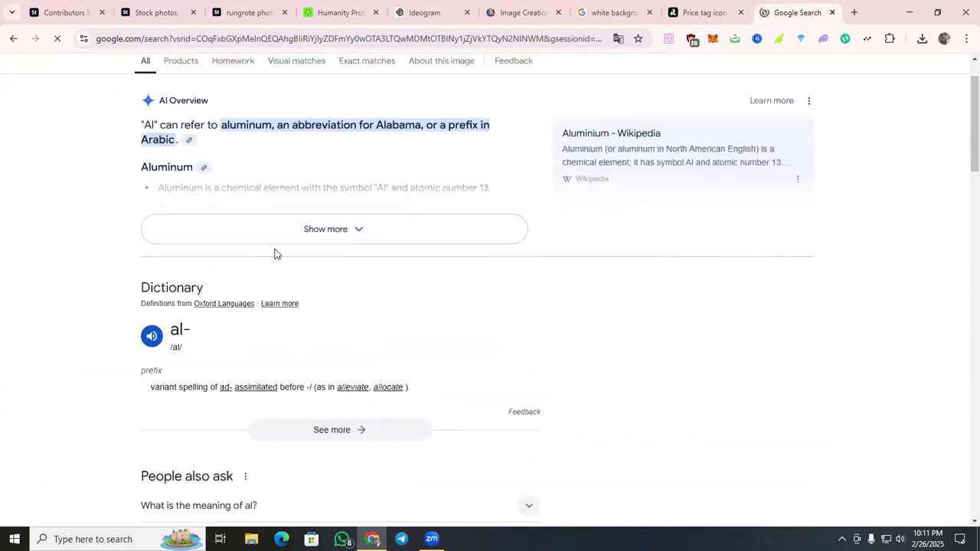
scroll(322, 188, "up", 1)
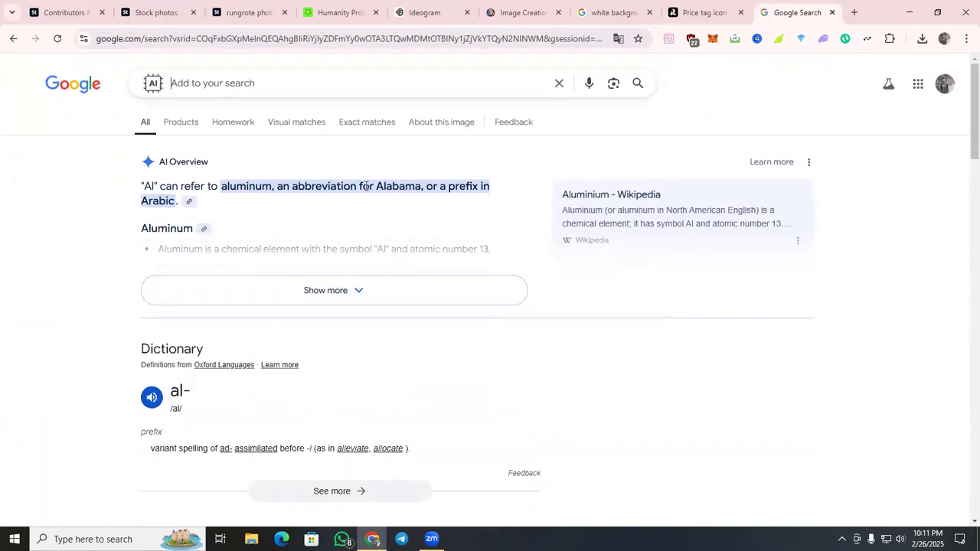
scroll(361, 188, "down", 10)
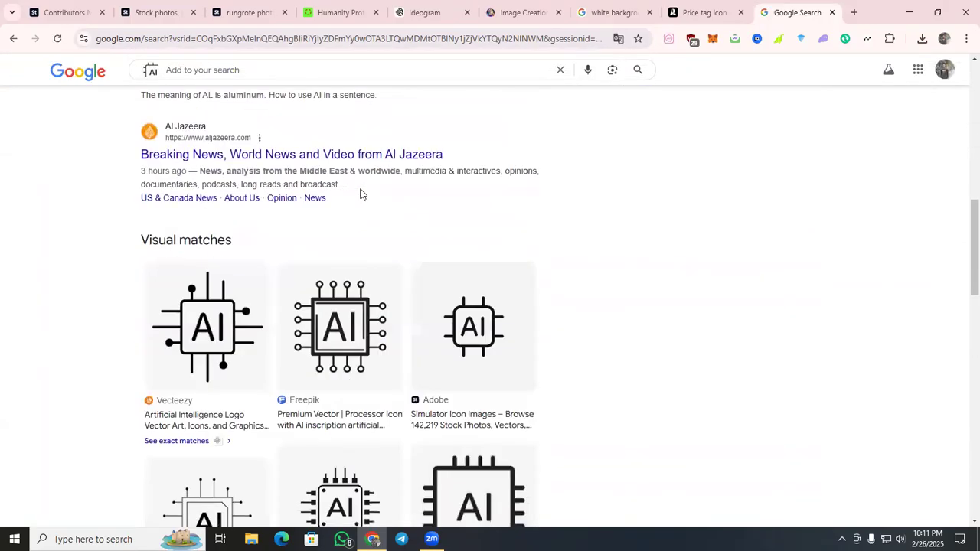
left_click(193, 303)
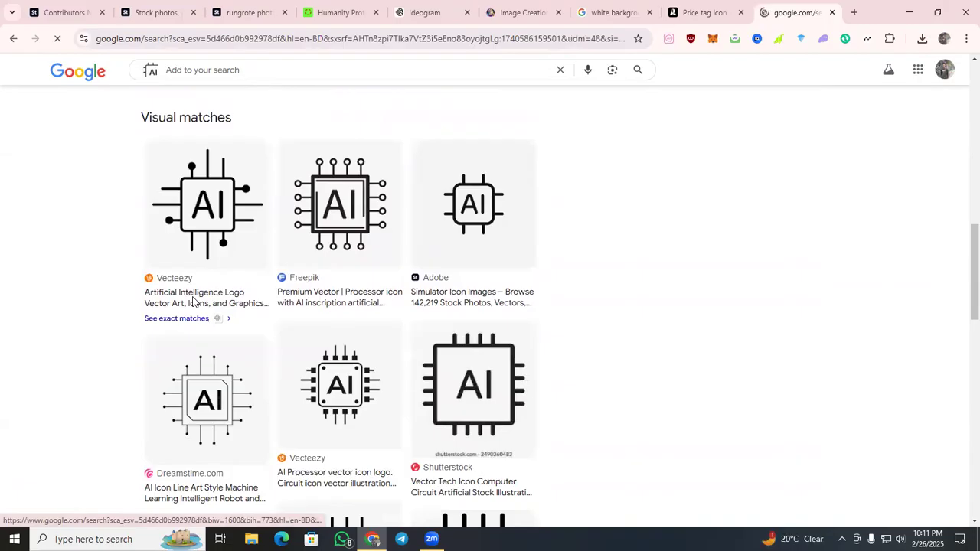
left_click(147, 121)
scroll(498, 259, "down", 10)
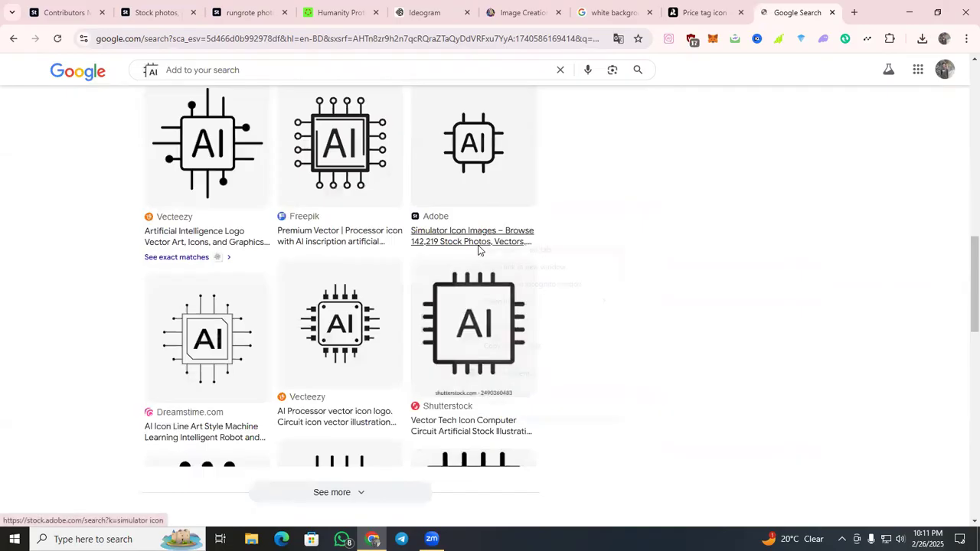
Open the Adobe "Simulator Icon Images" Lens result in a new tab and show the details of the AI chip icon there.
right_click(479, 246)
left_click(490, 252)
left_click(779, 9)
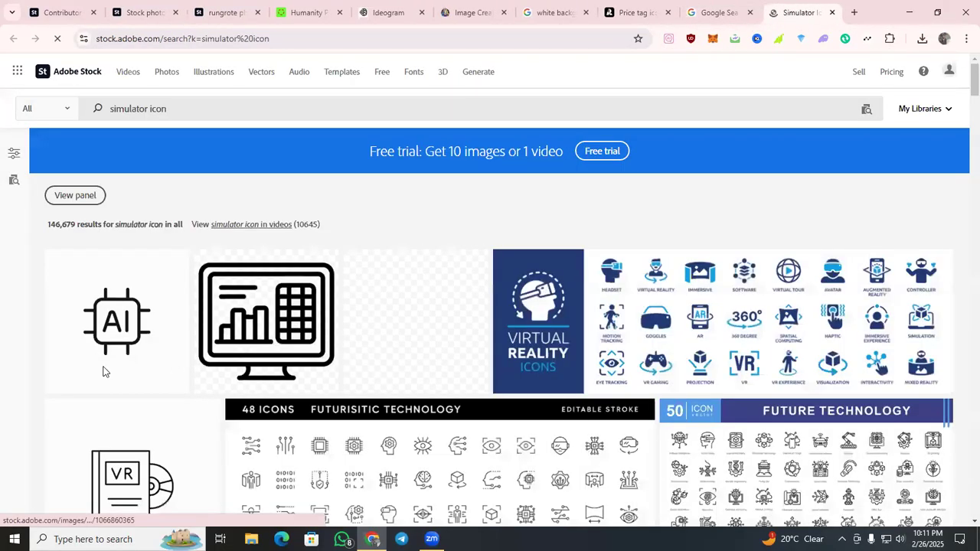
left_click(115, 353)
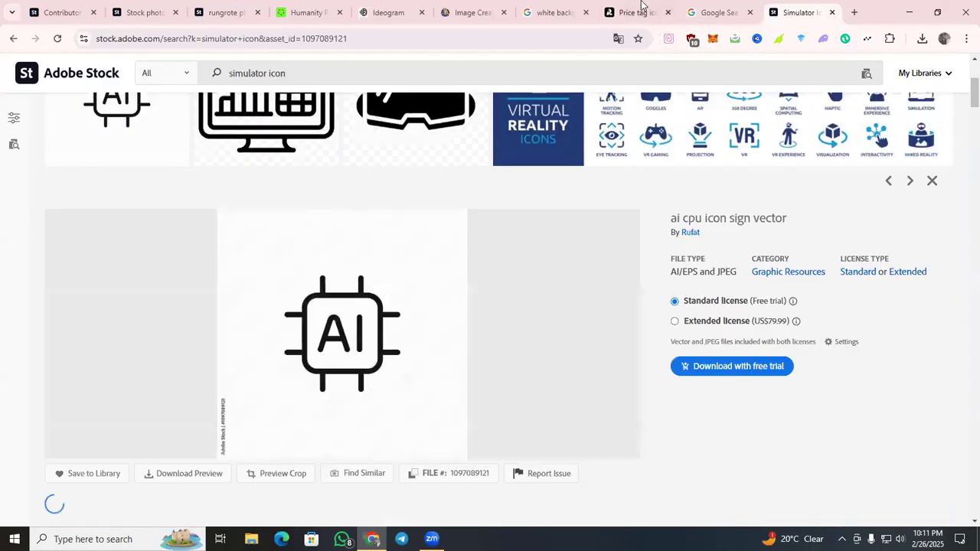
Review both generated images in Recraft, shorten the prompt to "Ai, Artificial intelligence line icons set" and generate again.
left_click(639, 9)
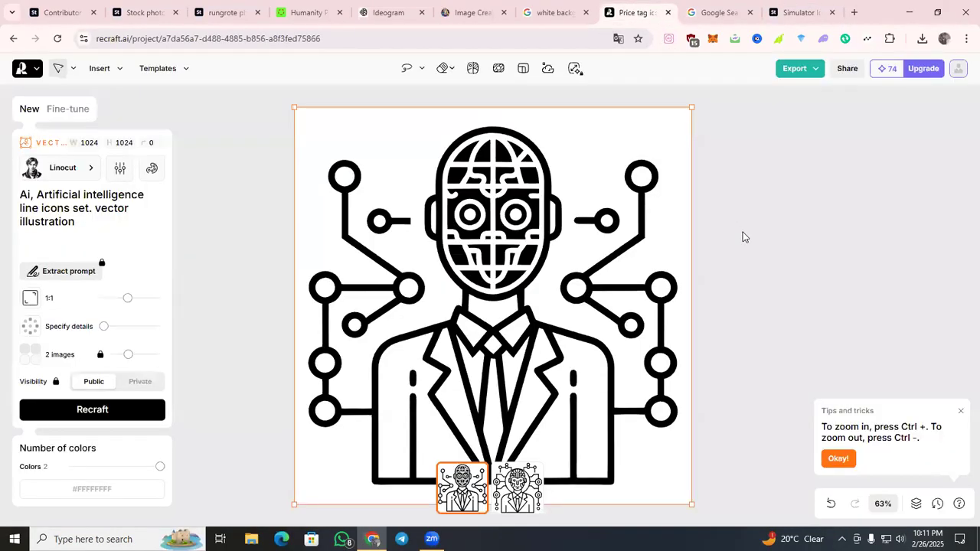
scroll(661, 289, "down", 2)
left_click(516, 488)
scroll(747, 288, "down", 2)
scroll(719, 288, "up", 2)
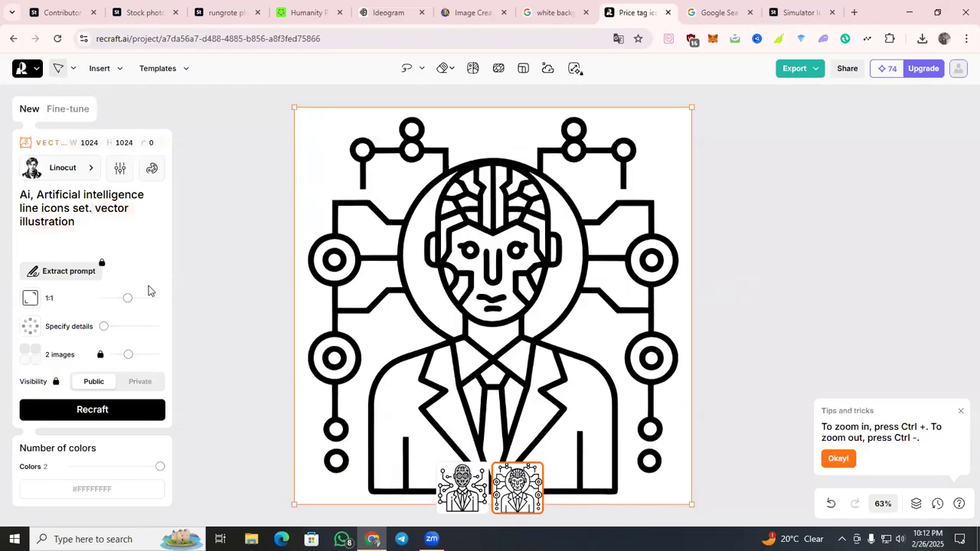
key("ctrl+BackSpace")
key("ctrl+BackSpace")
key("ctrl+BackSpace")
key("Return")
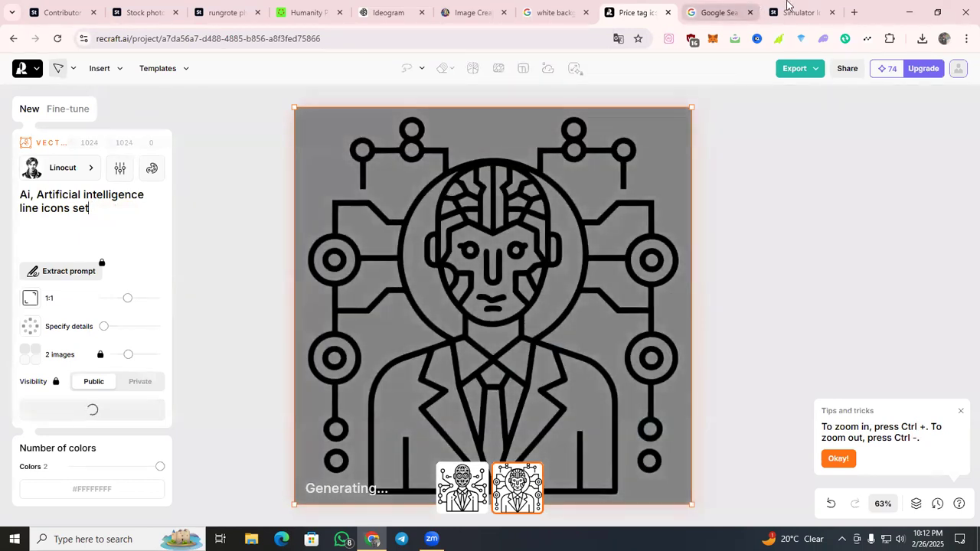
Copy the AI chip icon's title "ai cpu icon sign vector" from its Adobe Stock details.
left_click(797, 13)
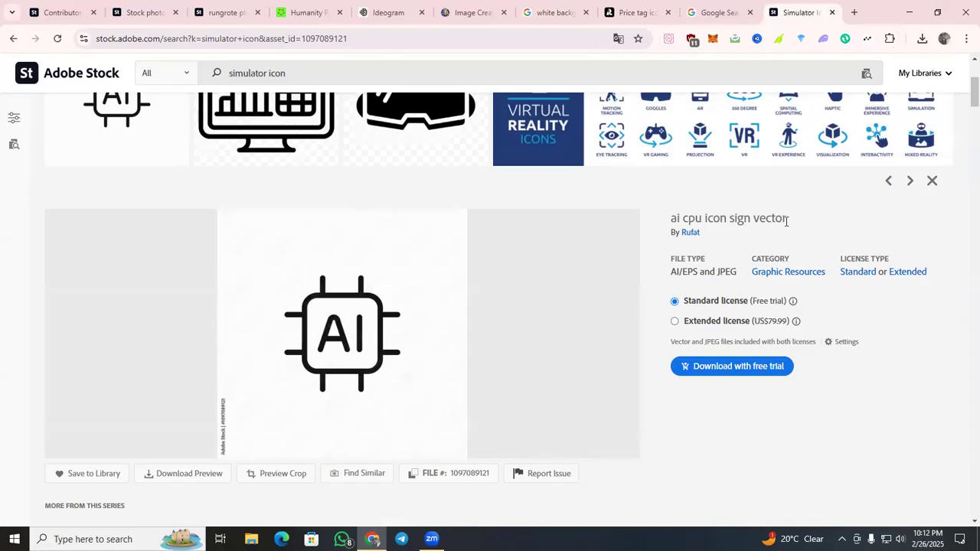
left_click_drag(797, 222, 660, 220)
right_click(703, 215)
left_click(716, 228)
In Ideogram, replace the prompt text before "white background" with the copied title "ai cpu icon sign vector" and generate the images.
left_click(413, 23)
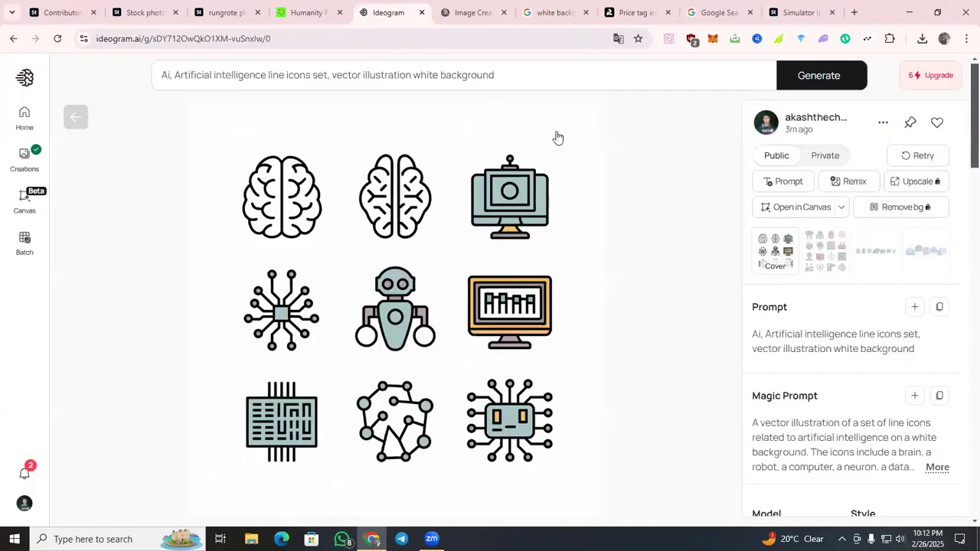
left_click(76, 116)
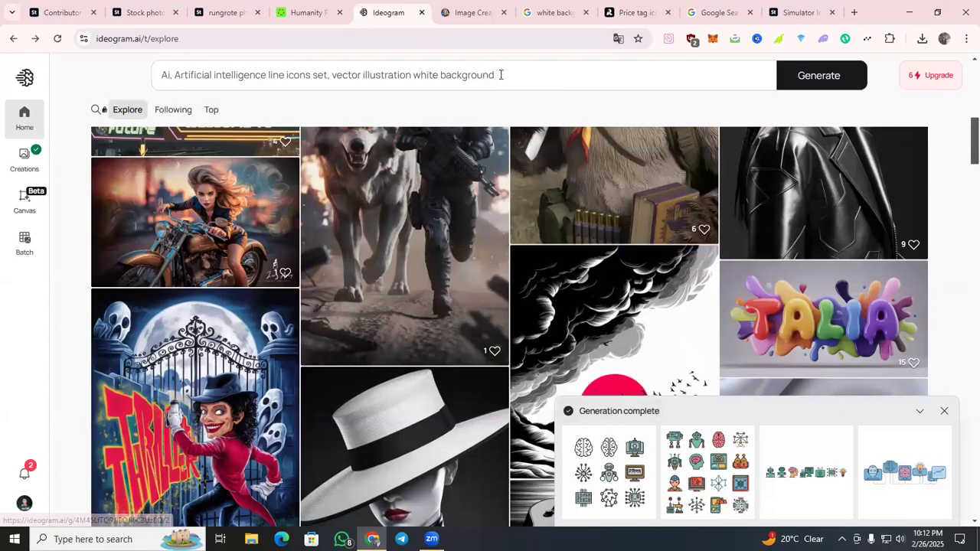
left_click_drag(410, 77, 225, 76)
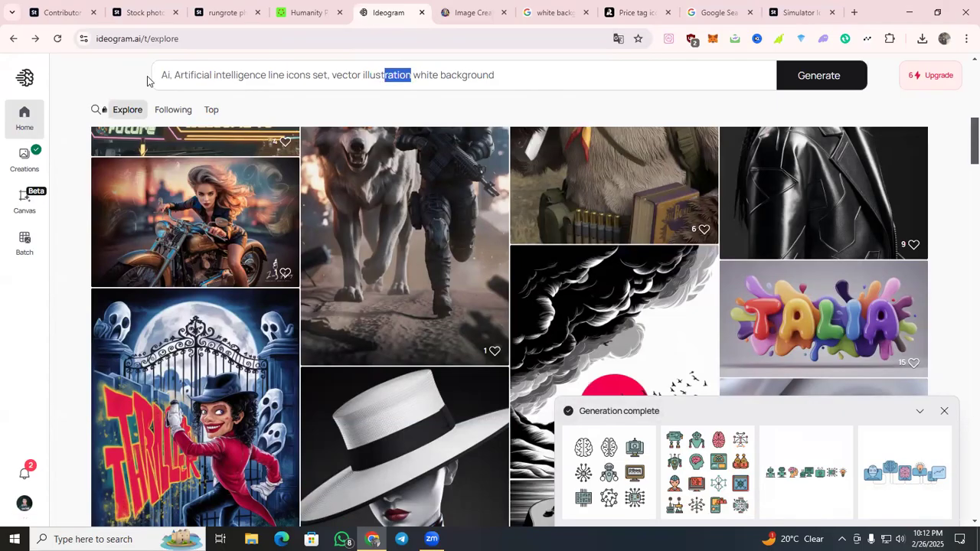
key("ctrl+v")
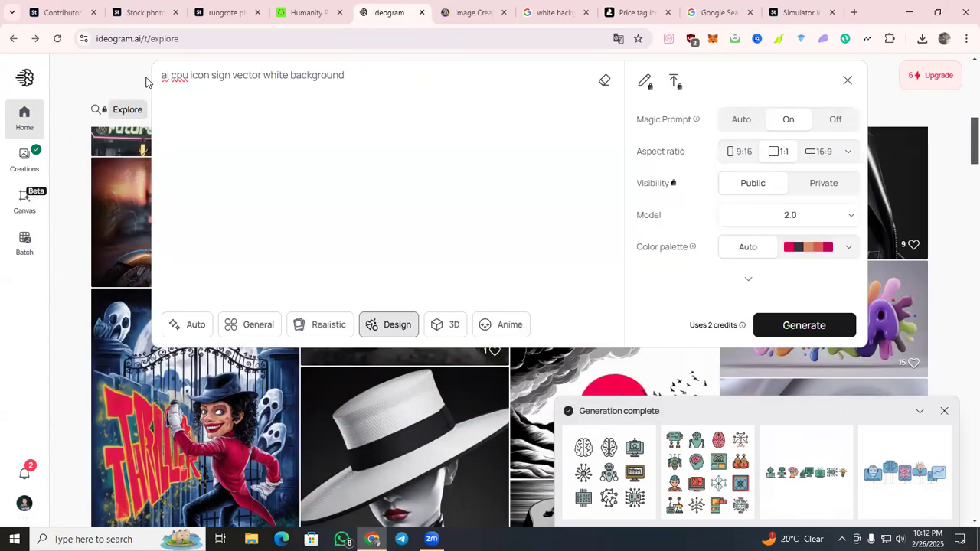
key("Return")
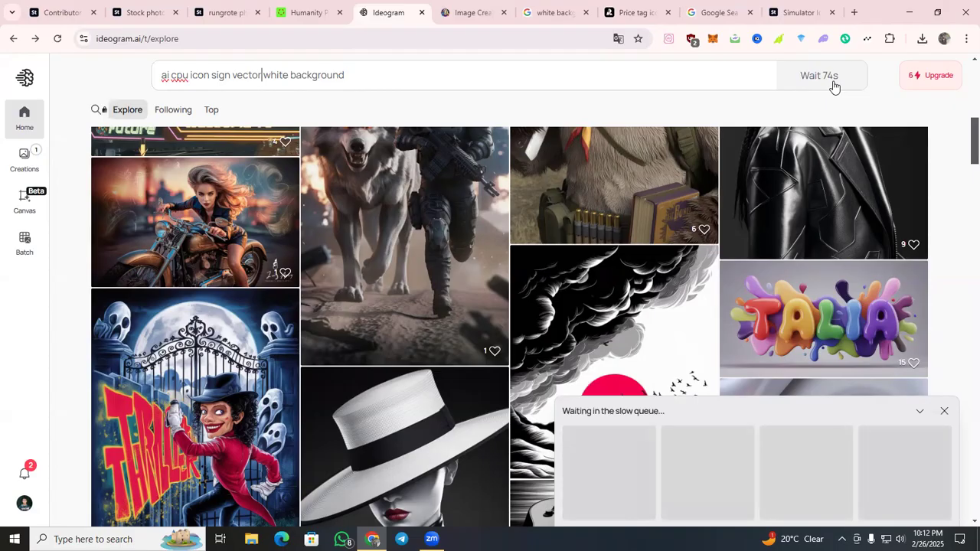
scroll(742, 387, "down", 9)
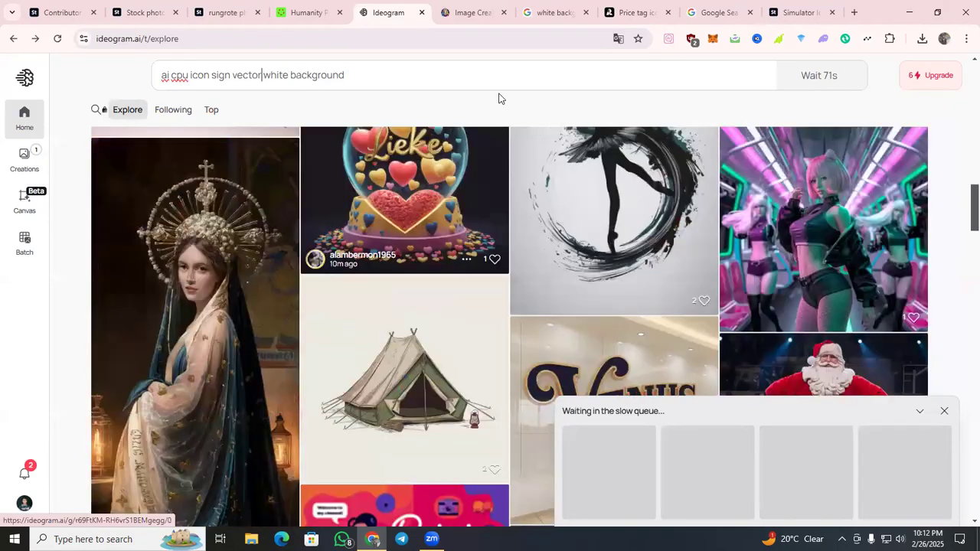
Examine the four newest line icon images generated in Leonardo.Ai, enlarging each one in turn.
left_click(464, 12)
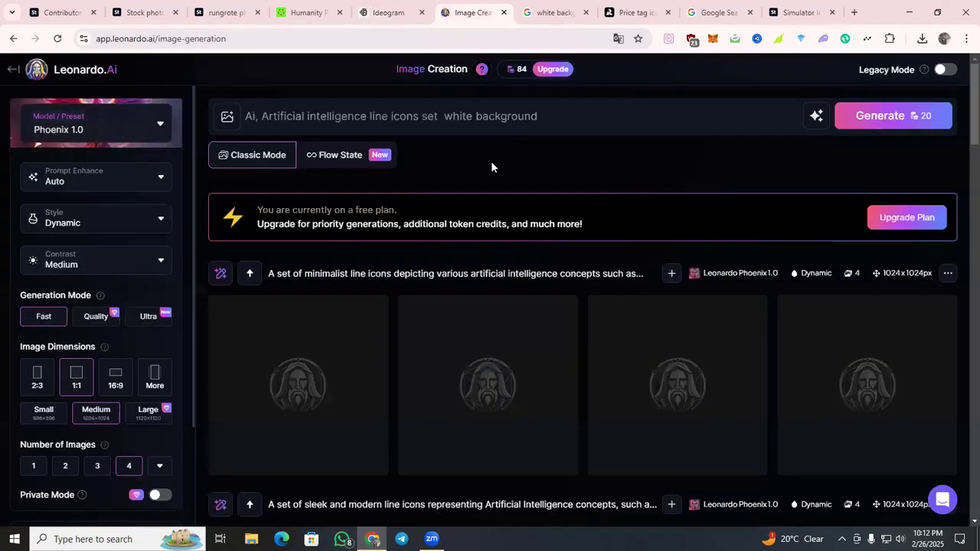
scroll(490, 163, "down", 1)
scroll(530, 224, "up", 1)
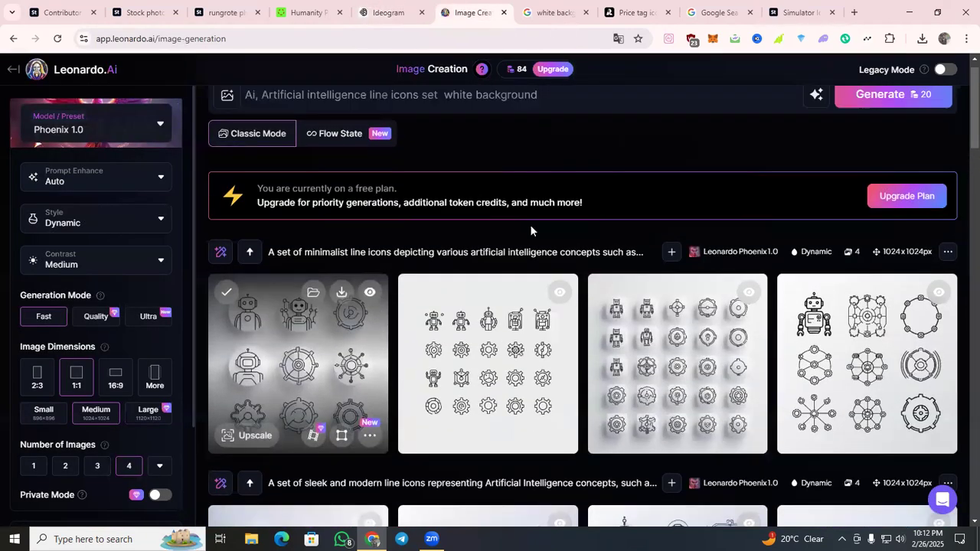
scroll(400, 281, "up", 1)
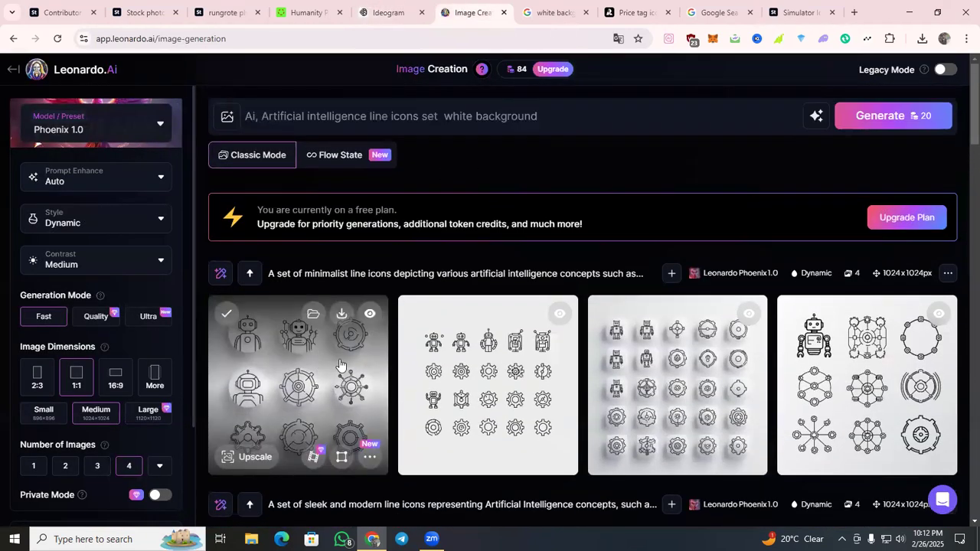
left_click(337, 366)
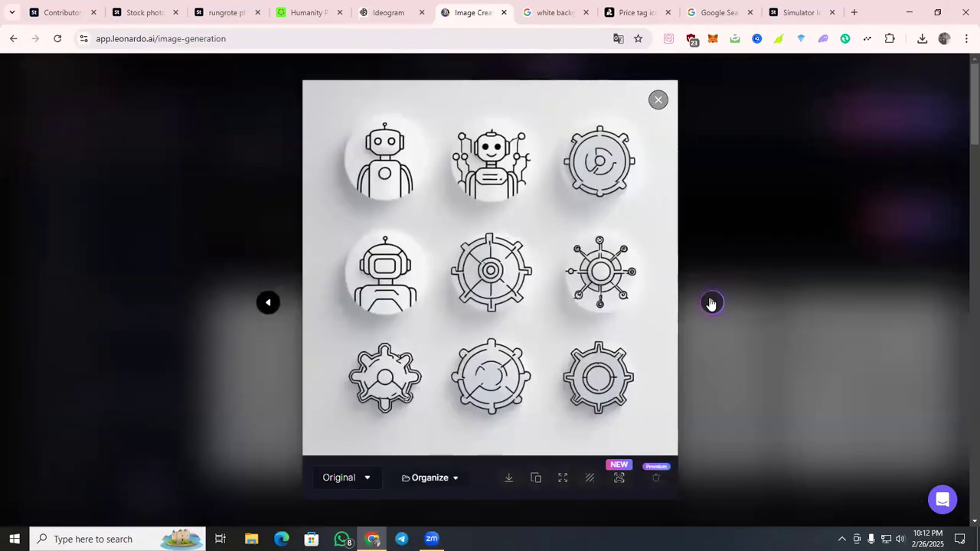
left_click(711, 303)
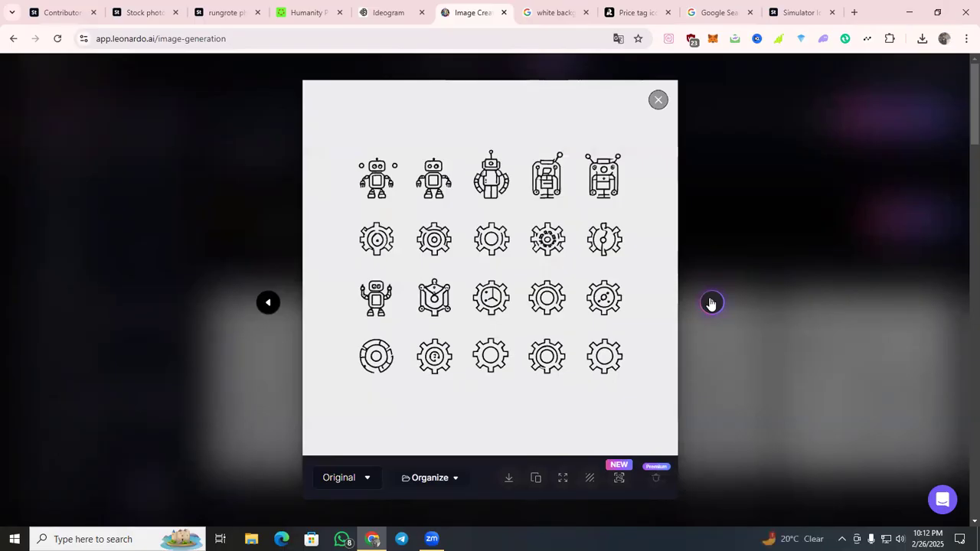
left_click(711, 303)
left_click(711, 304)
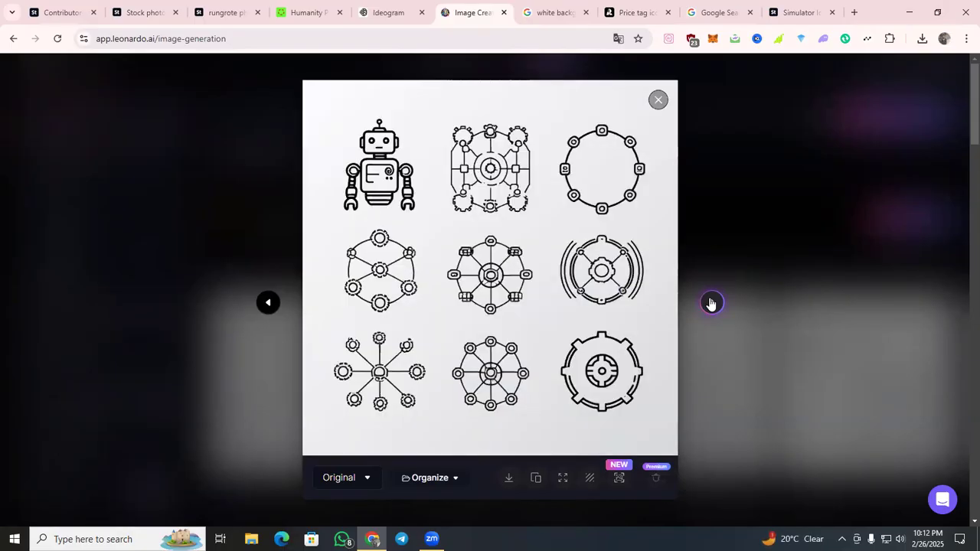
left_click(714, 249)
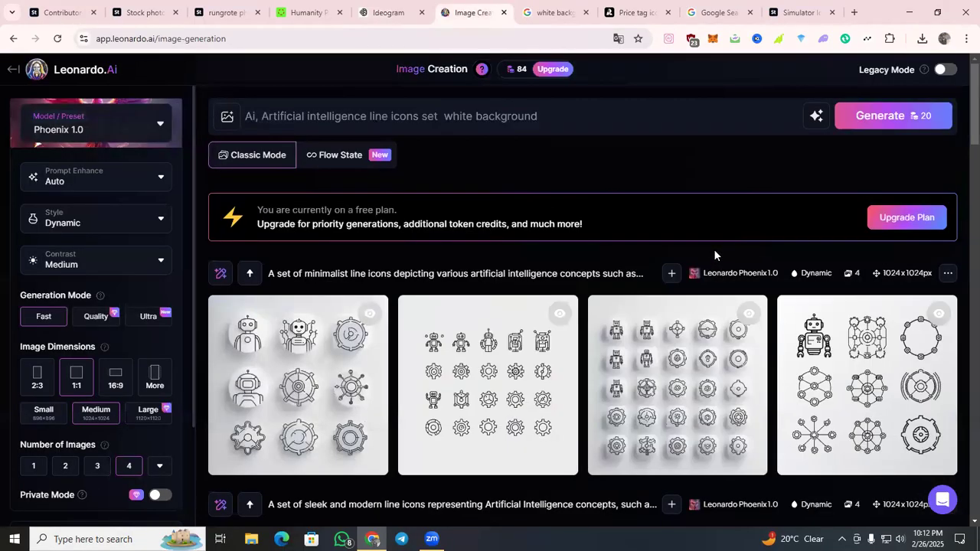
Change the Leonardo.Ai model to Phoenix 0.9 and generate the same prompt again.
left_click(151, 130)
left_click(416, 210)
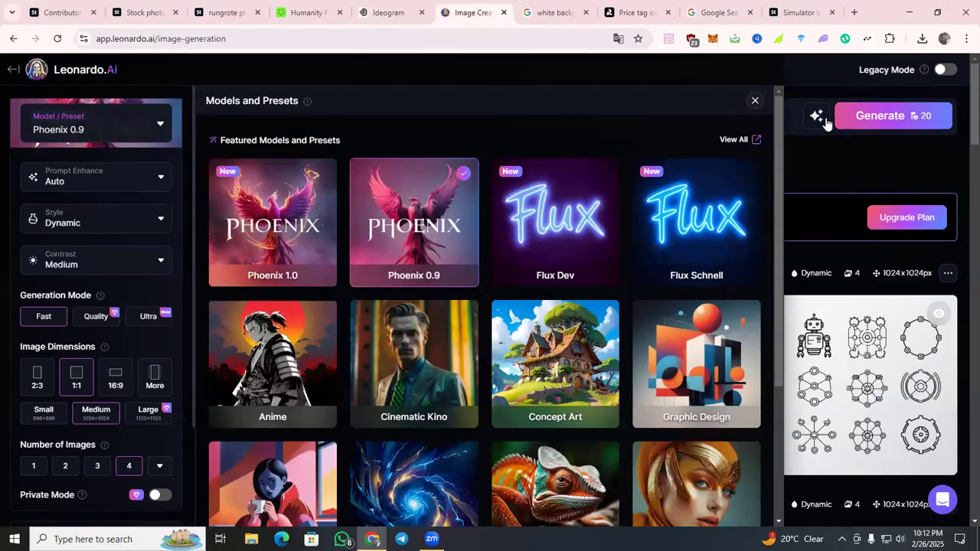
left_click(827, 123)
left_click(871, 115)
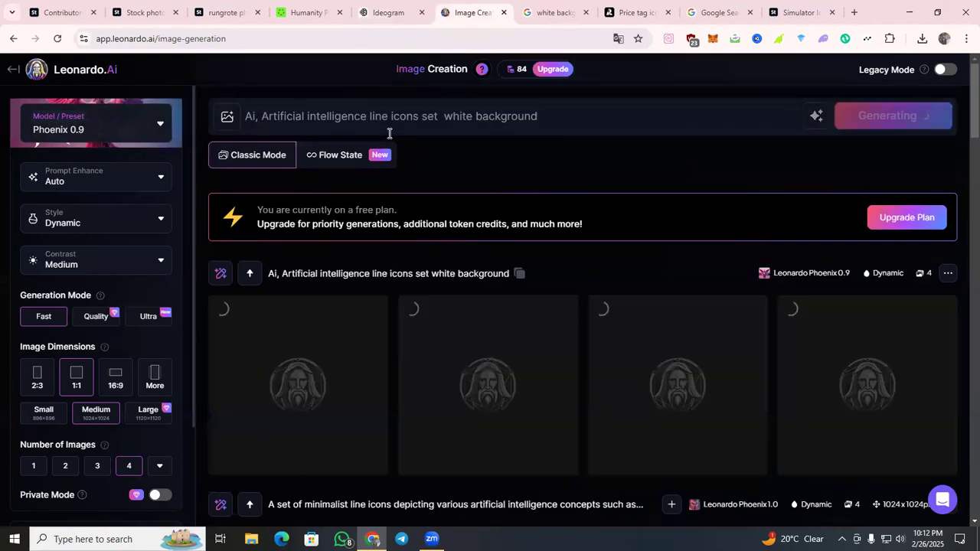
Close the "white background" search tab, then view the second generated icon set in Recraft and dismiss the zoom tip.
left_click(526, 12)
left_click(586, 13)
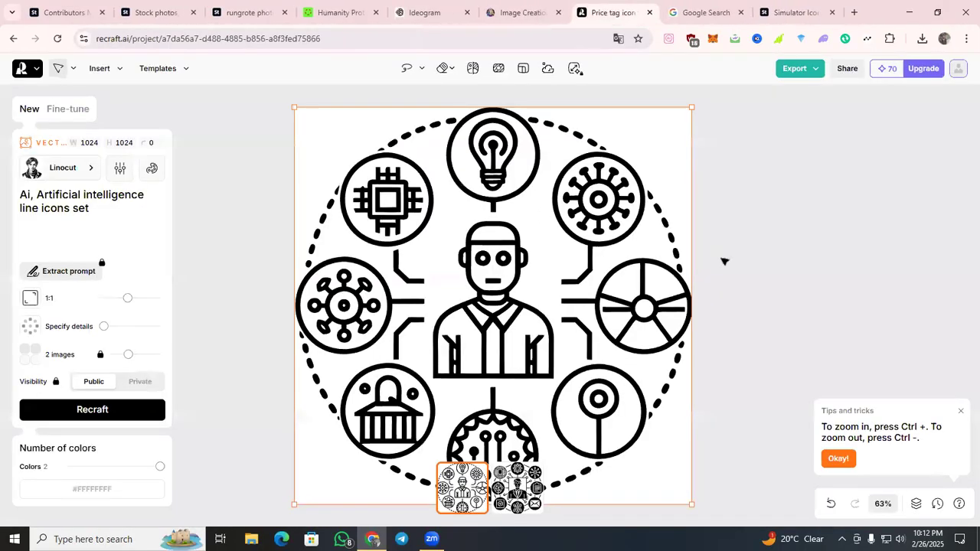
left_click(525, 478)
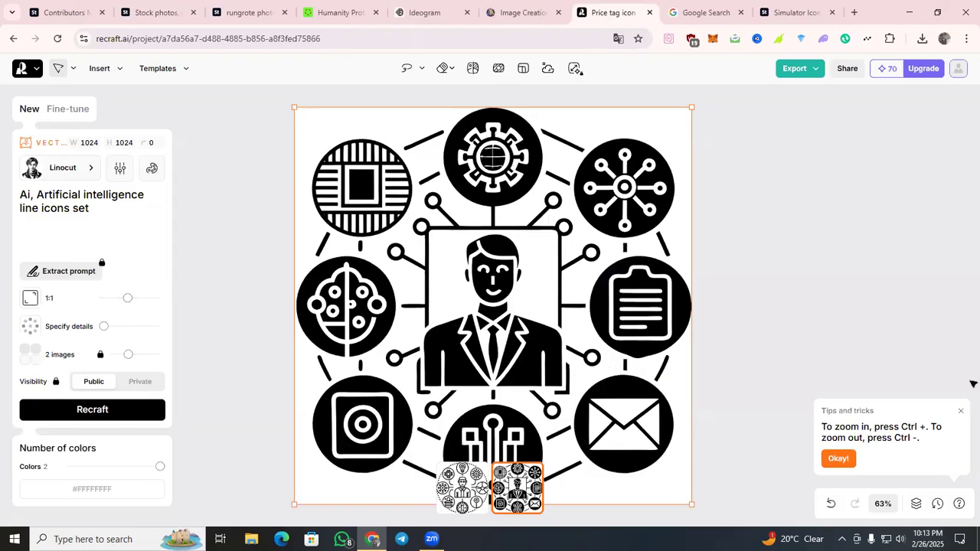
left_click(962, 416)
scroll(726, 332, "down", 3)
scroll(725, 330, "up", 3)
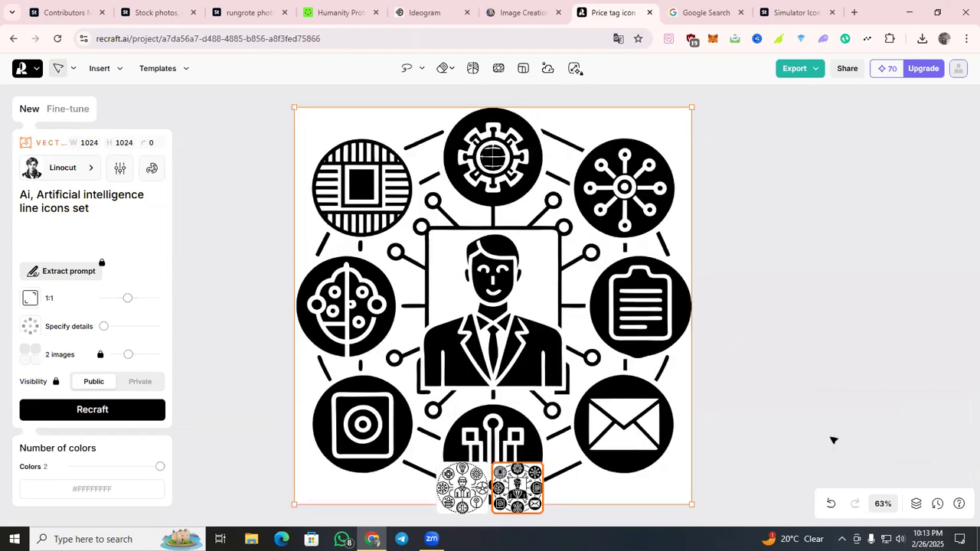
scroll(823, 435, "down", 2)
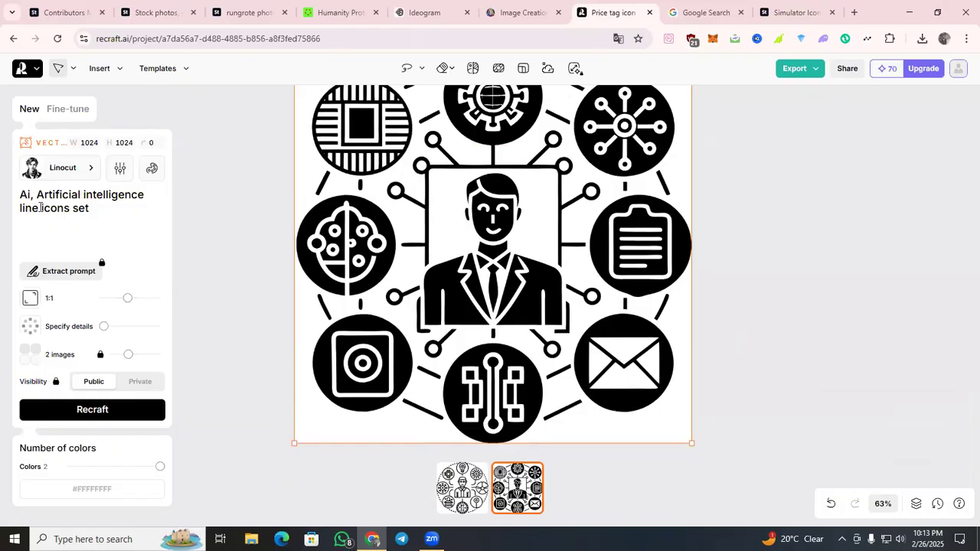
Shorten the Recraft prompt to "Ai, Artificial intelligence line" and generate the images.
key("BackSpace")
key("BackSpace")
key("BackSpace")
key("BackSpace")
key("BackSpace")
key("BackSpace")
key("BackSpace")
key("BackSpace")
key("BackSpace")
key("BackSpace")
key("Return")
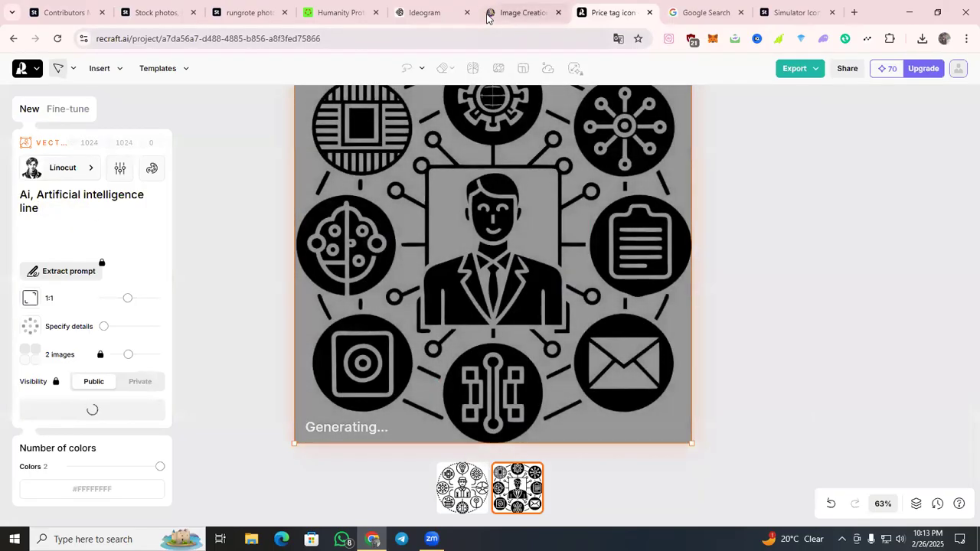
Check the progress of the image generations in Ideogram and Leonardo.Ai.
left_click(487, 15)
left_click(429, 12)
left_click(515, 9)
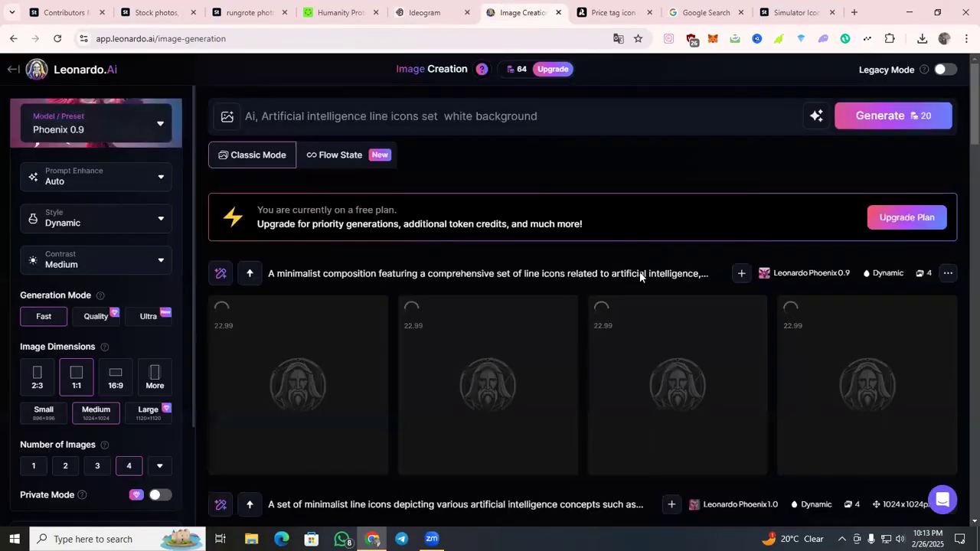
Copy the selected title "ai cpu icon sign vector" again from Adobe Stock, and close the Google Search and Simulator Icon tabs.
left_click(705, 13)
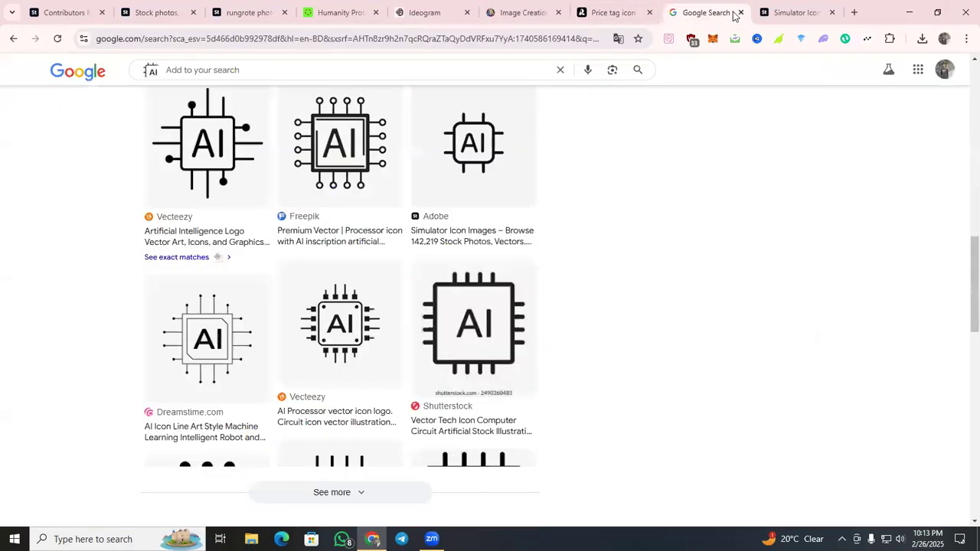
left_click(784, 13)
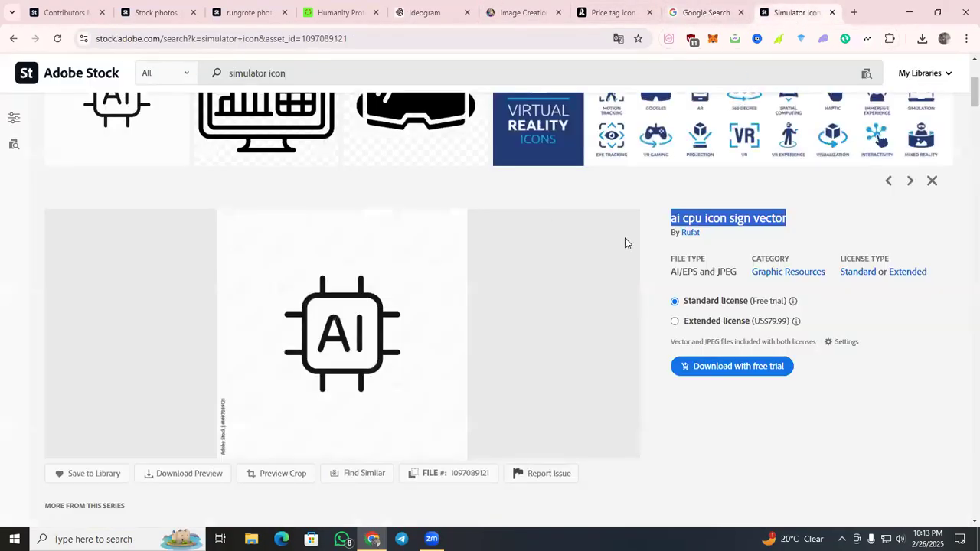
right_click(760, 230)
left_click(770, 234)
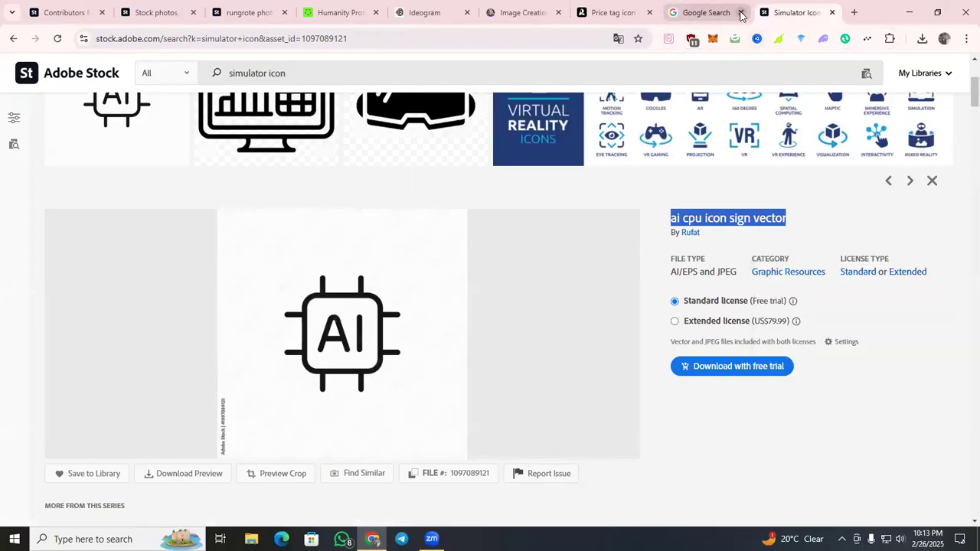
left_click(741, 12)
left_click(740, 13)
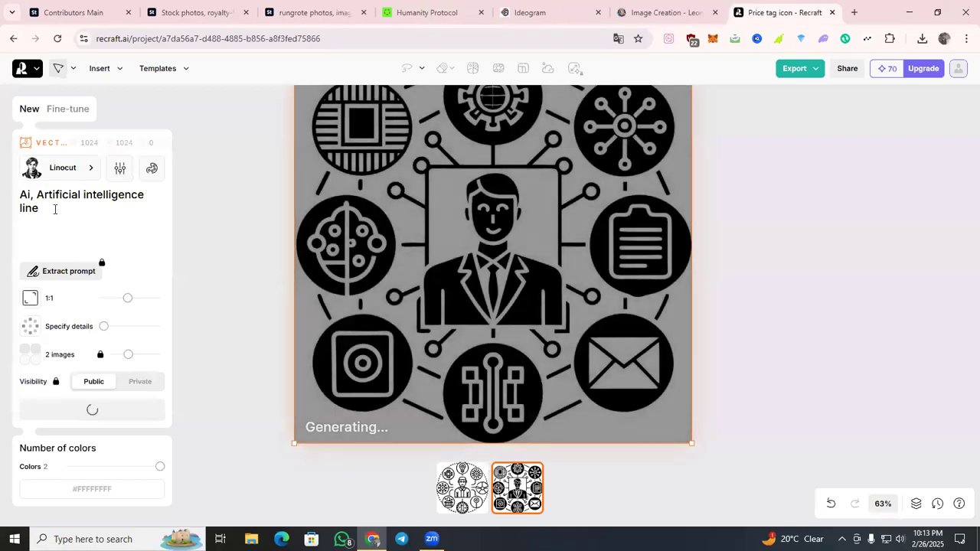
Replace the Recraft prompt with the copied title "ai cpu icon sign vector", view the second finished image and generate again.
key("ctrl+a")
key("ctrl+v")
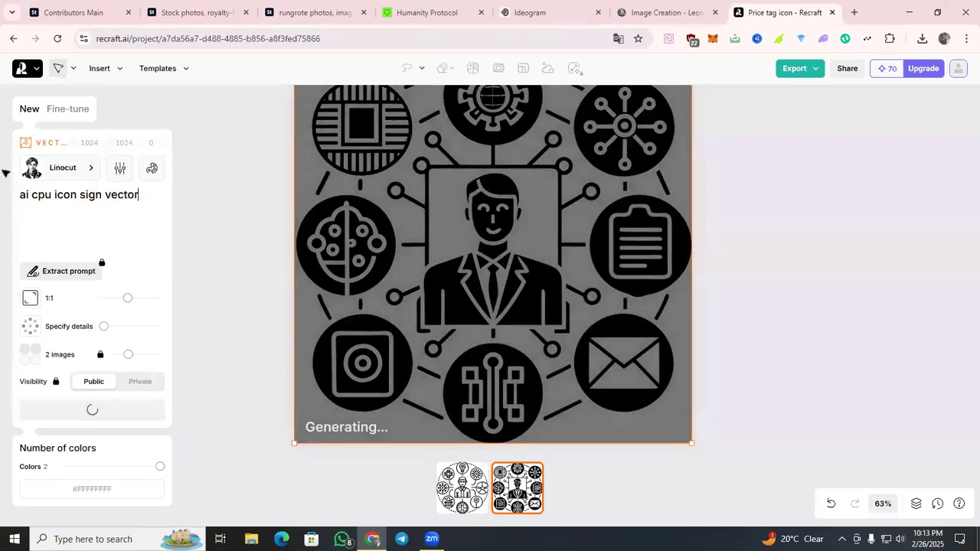
scroll(702, 368, "up", 1)
scroll(700, 368, "down", 3)
left_click(529, 478)
scroll(722, 337, "up", 2)
left_click(109, 410)
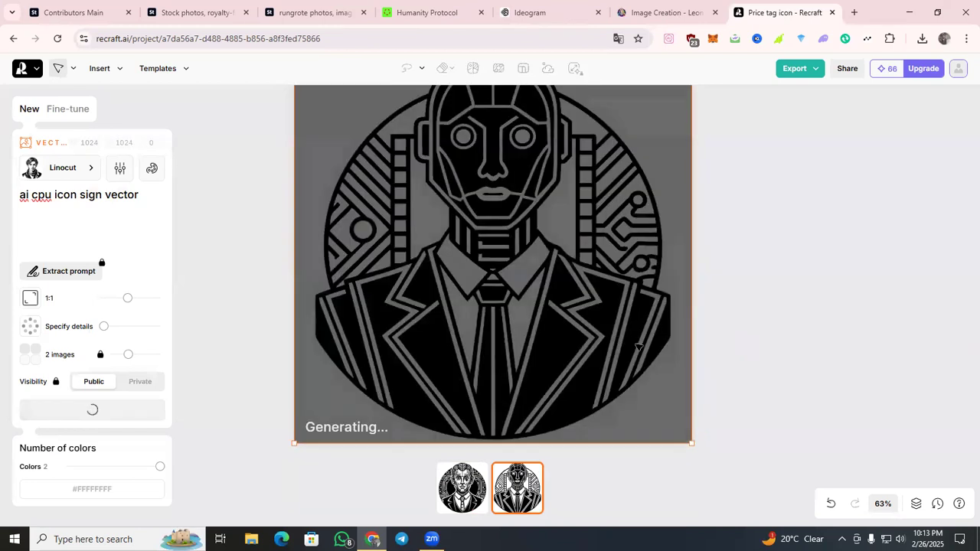
scroll(725, 327, "up", 1)
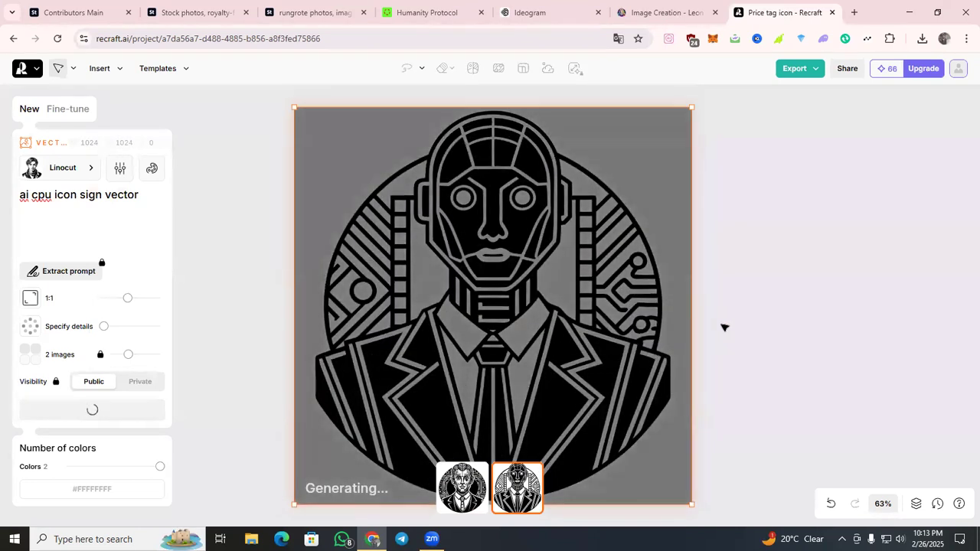
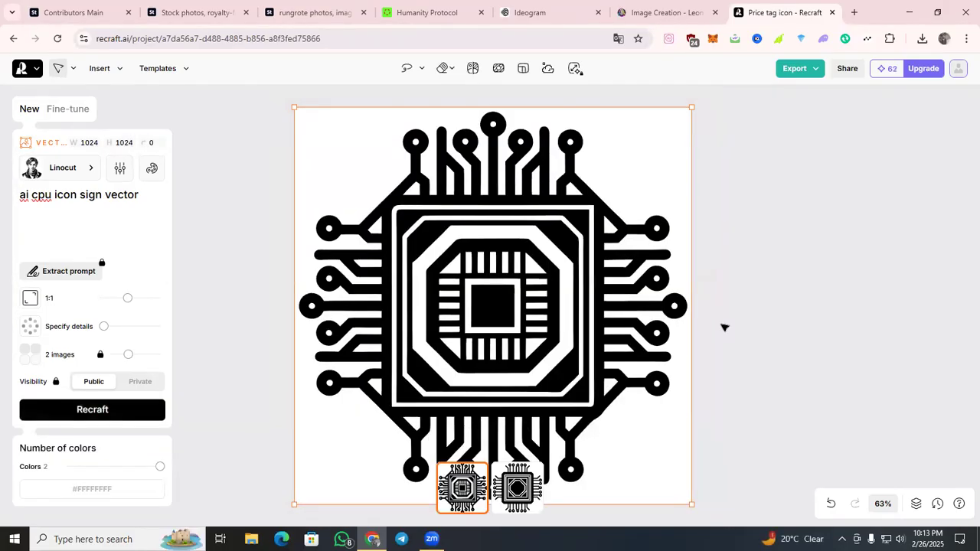
Export the first and second generated CPU icon images from the Recraft project.
scroll(761, 327, "down", 2)
scroll(799, 191, "up", 1)
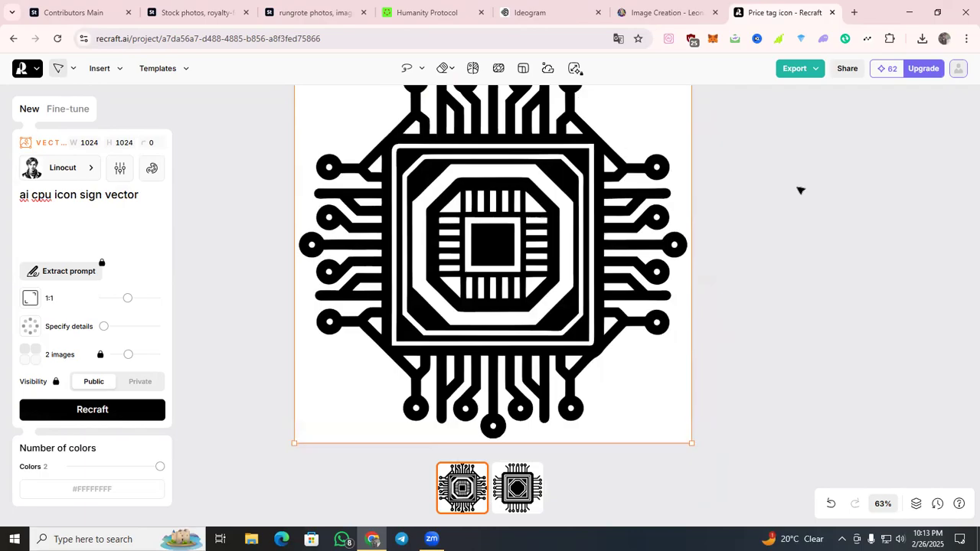
left_click(801, 70)
left_click(775, 174)
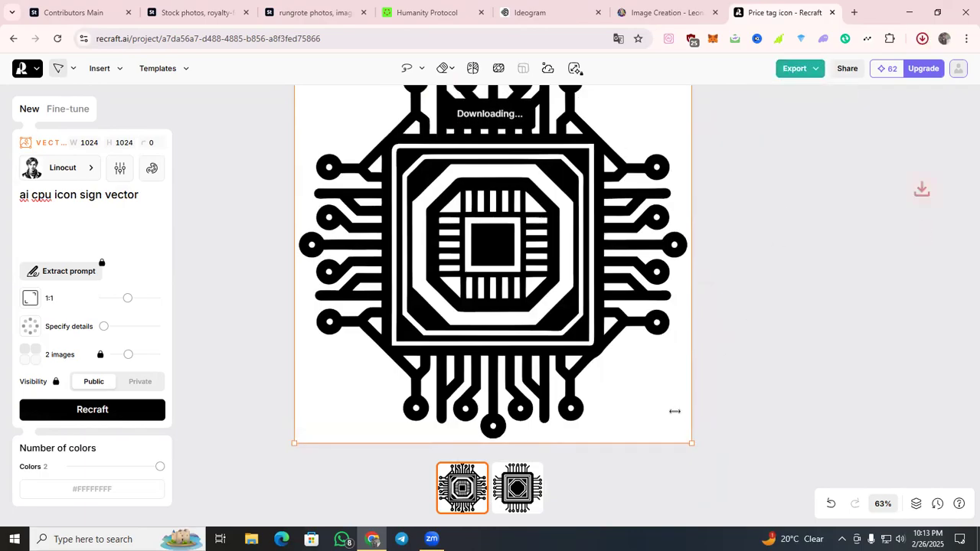
left_click(539, 494)
left_click(812, 68)
left_click(794, 177)
Search Google for "white background" in a new tab and run a Google Lens search on the copied AI chip icon image.
left_click(547, 12)
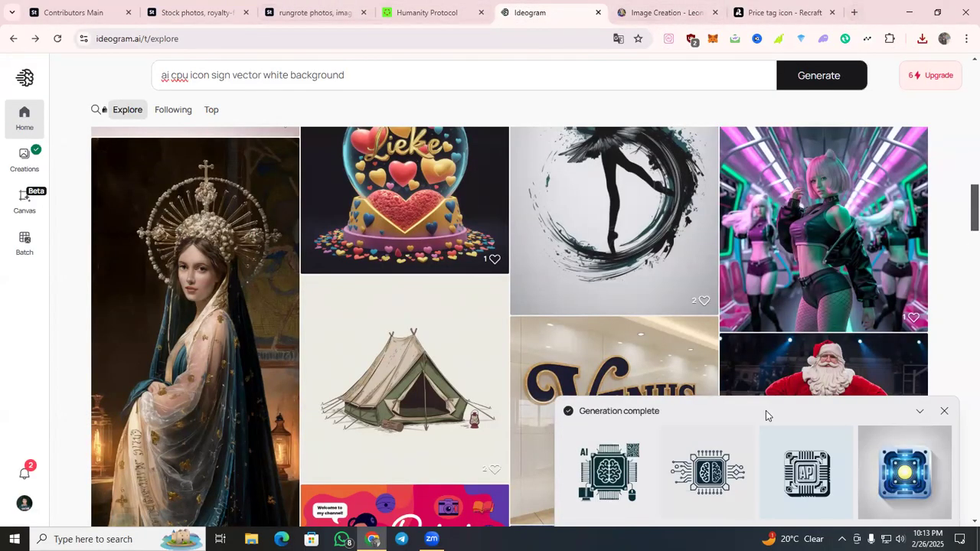
left_click(854, 12)
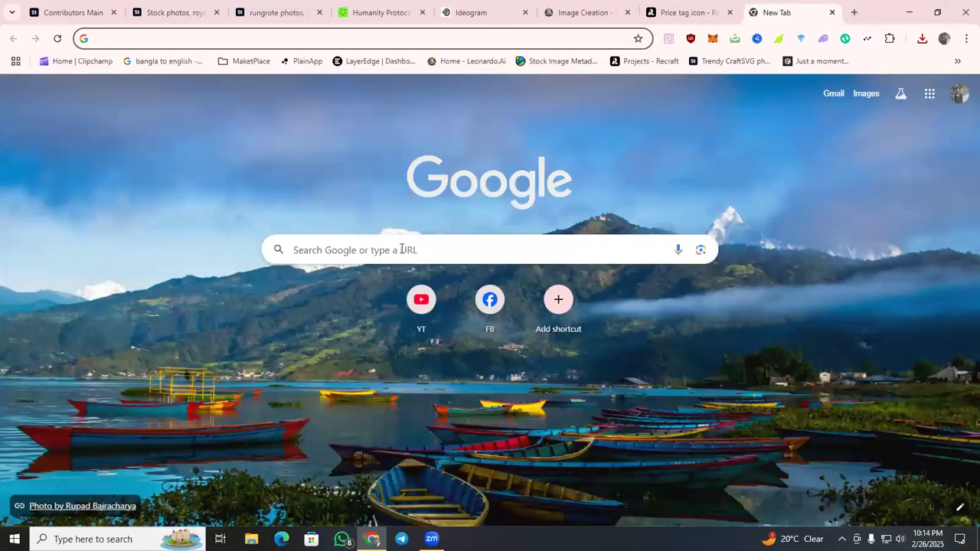
left_click(406, 251)
left_click(406, 274)
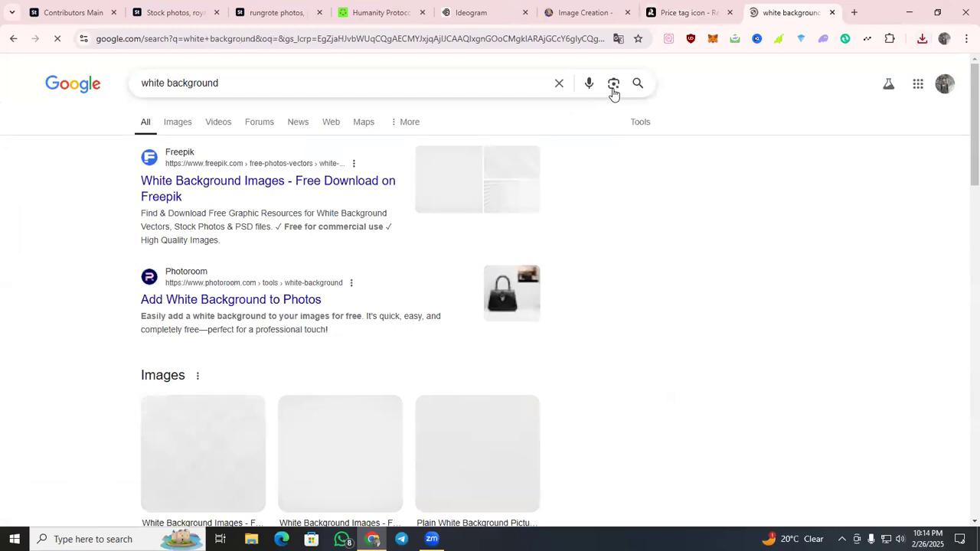
left_click(612, 84)
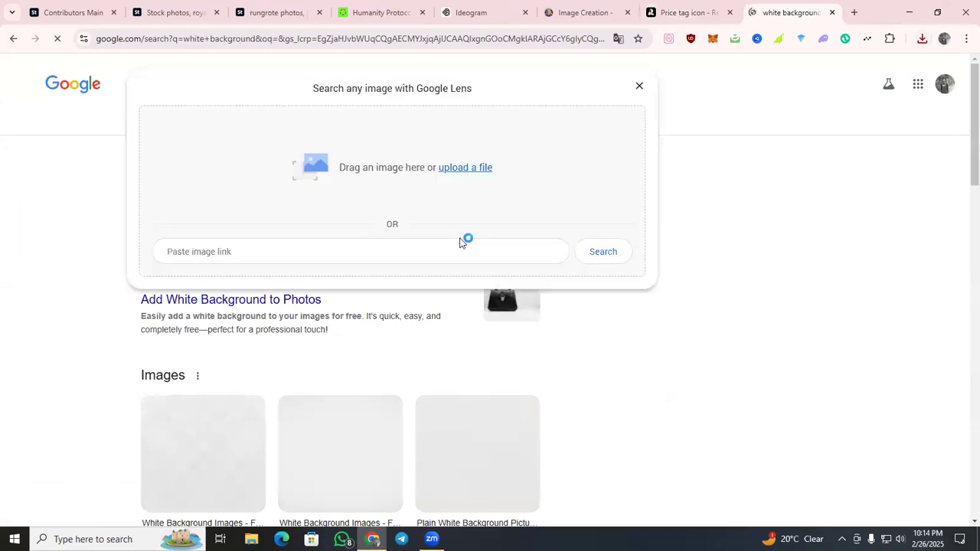
left_click(451, 245)
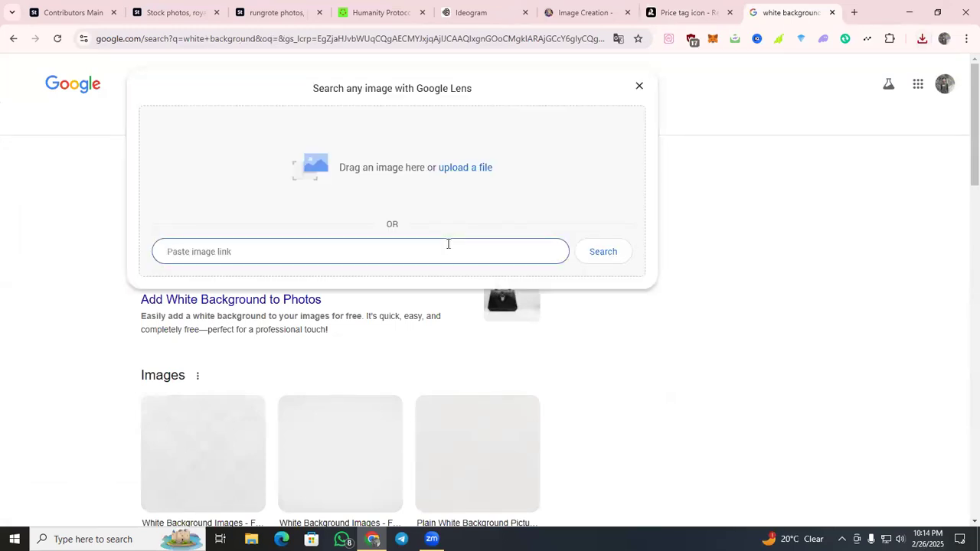
key("super+v")
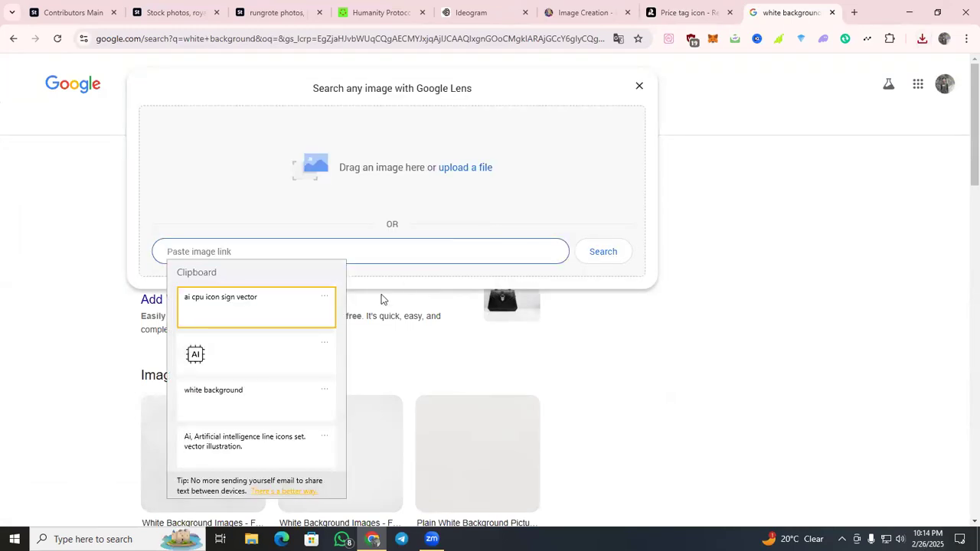
left_click(292, 344)
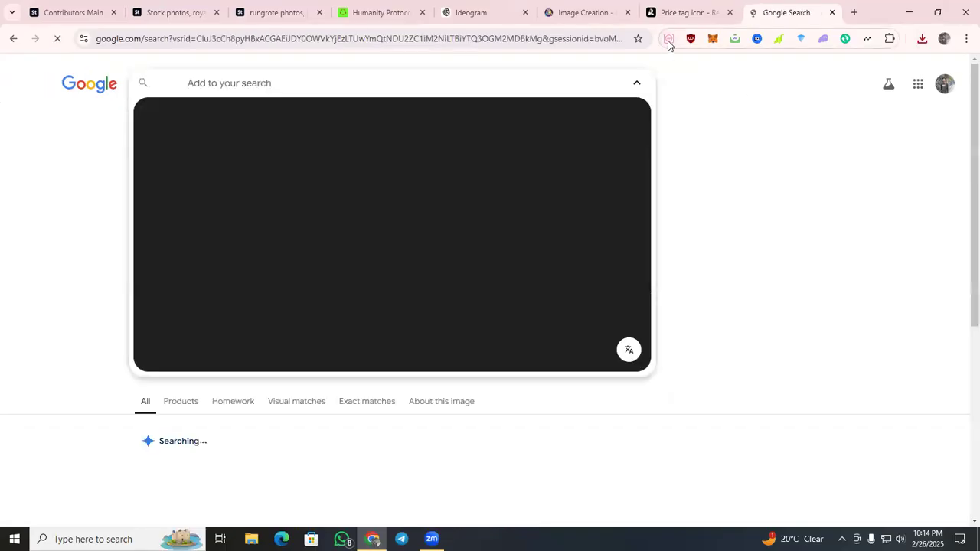
left_click(668, 40)
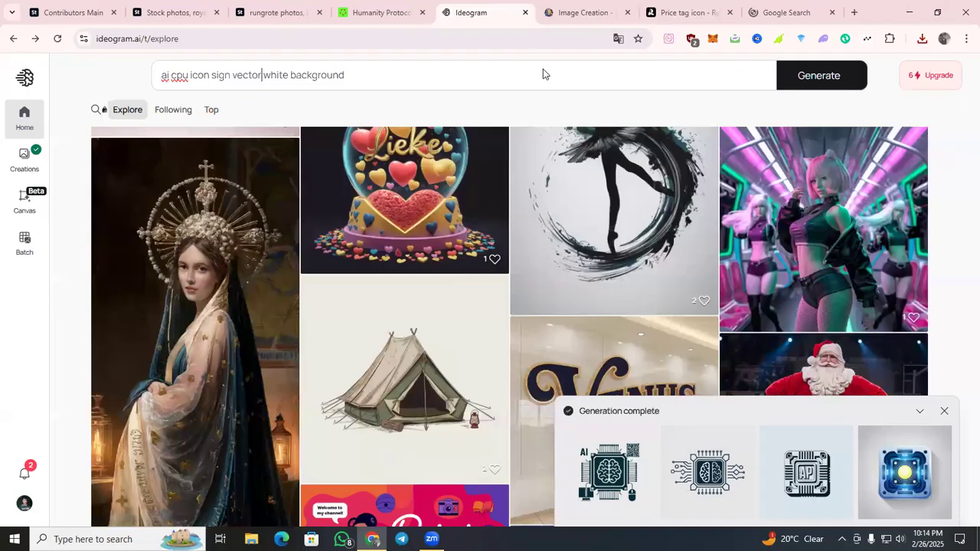
left_click(483, 12)
left_click(284, 9)
left_click(182, 6)
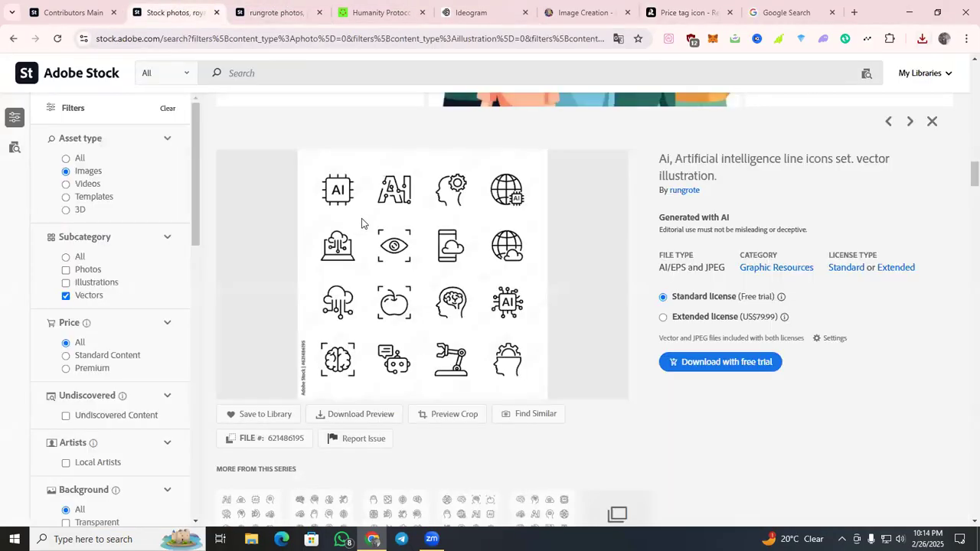
left_click(797, 6)
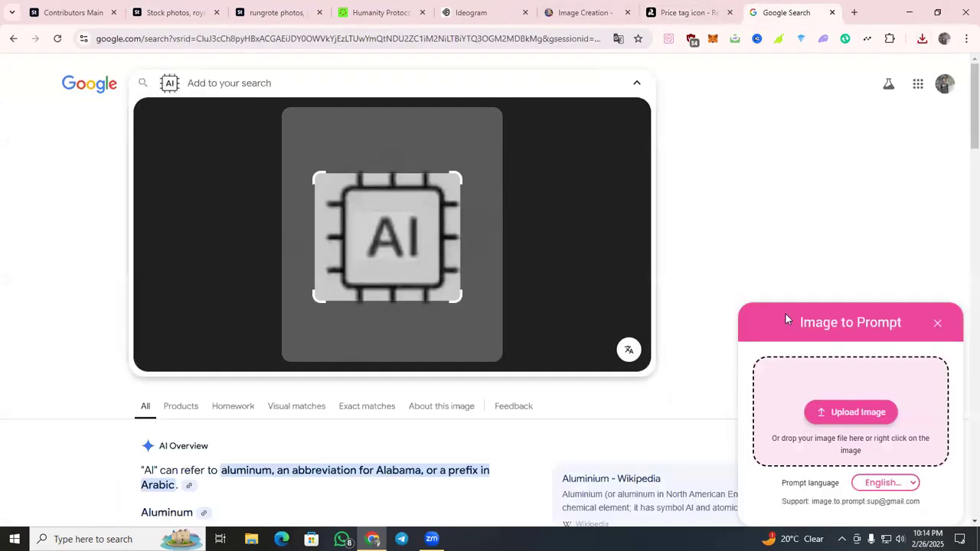
scroll(628, 311, "down", 5)
scroll(631, 315, "up", 1)
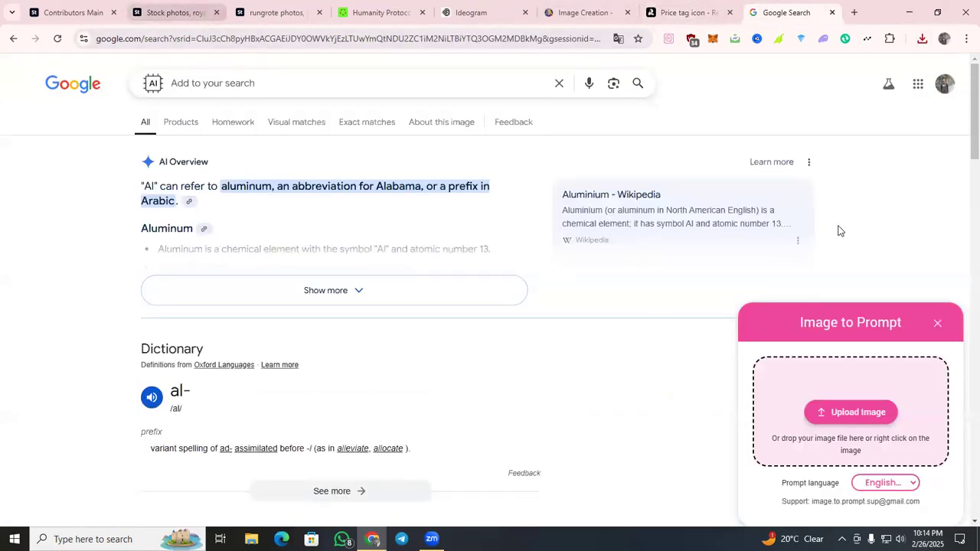
left_click(934, 324)
Generate a prompt with Image to Prompt from the Adobe Stock preview of the AI line icons set.
left_click(184, 12)
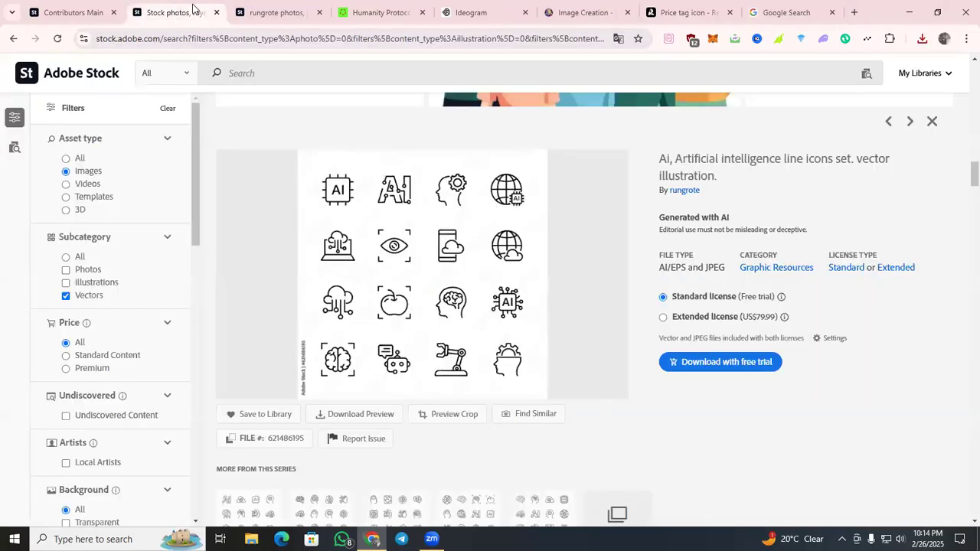
left_click(667, 39)
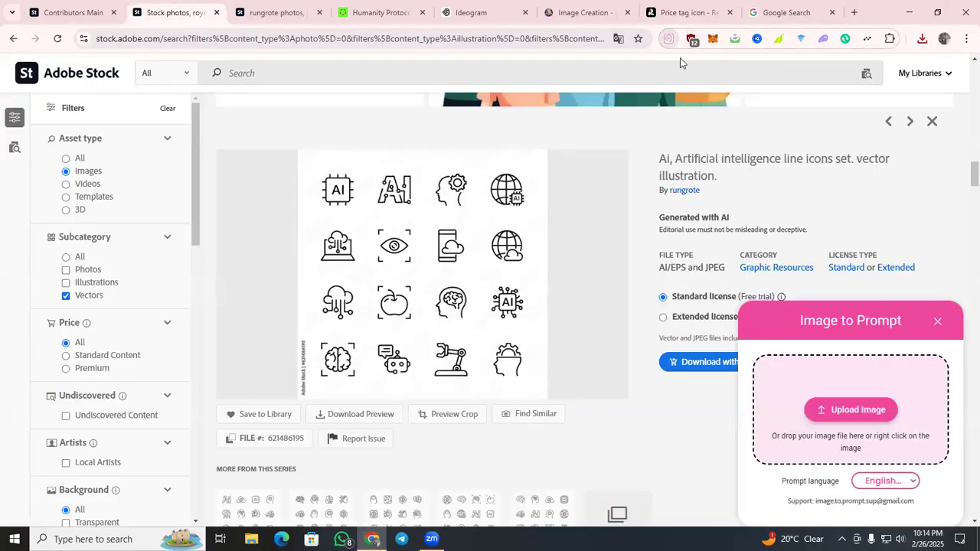
left_click_drag(430, 265, 843, 422)
left_click(644, 167)
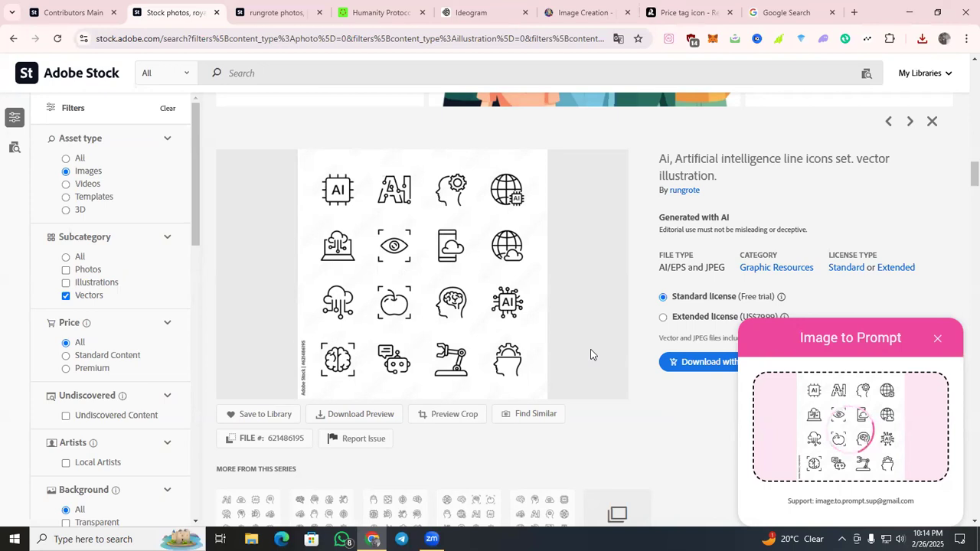
scroll(589, 350, "down", 1)
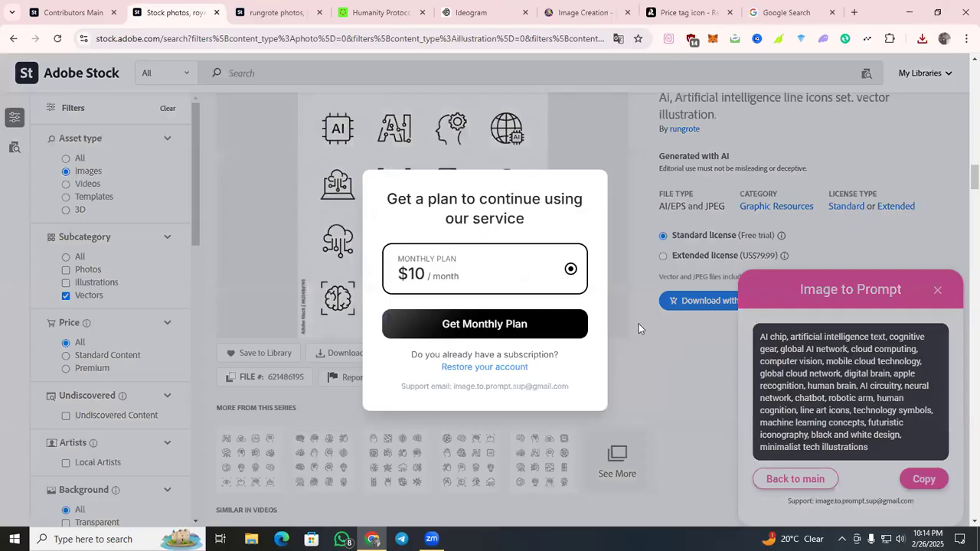
Capture a screenshot of the generated keyword text in Image to Prompt.
left_click_drag(754, 342, 833, 444)
left_click(711, 381)
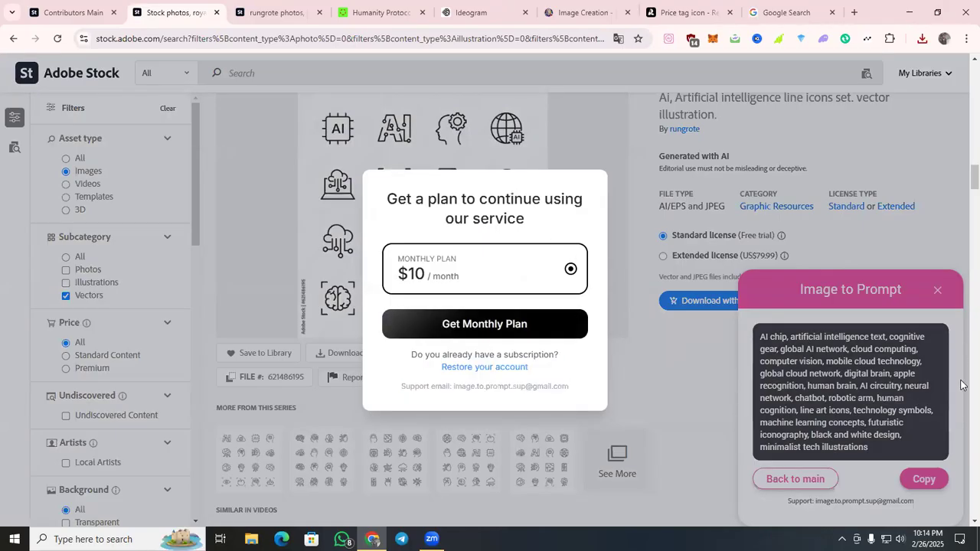
key("super+shift+s")
left_click_drag(735, 323, 970, 465)
left_click(924, 476)
Run a Google Lens search on the captured screenshot of the keyword text.
left_click(794, 14)
left_click(611, 86)
left_click(410, 255)
key("ctrl+v")
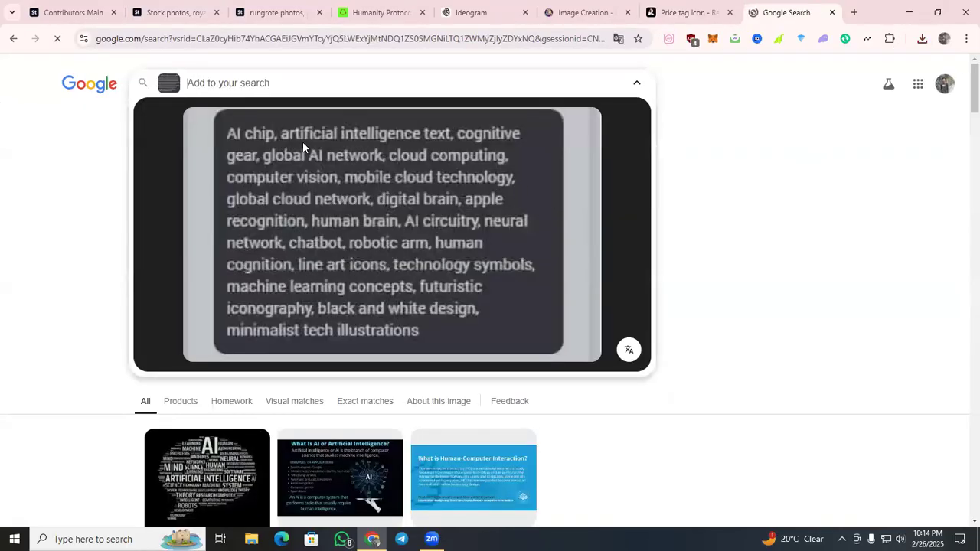
Copy all the recognized text in the Lens image, from "AI chip" to "minimalist tech illustrations".
left_click(226, 128)
double_click(395, 269)
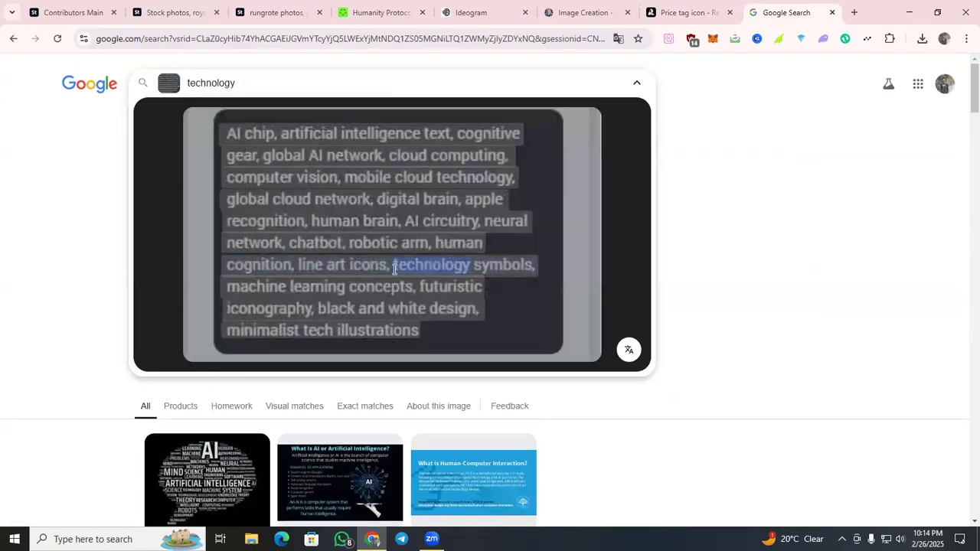
left_click_drag(414, 331, 226, 134)
right_click(263, 145)
left_click(286, 154)
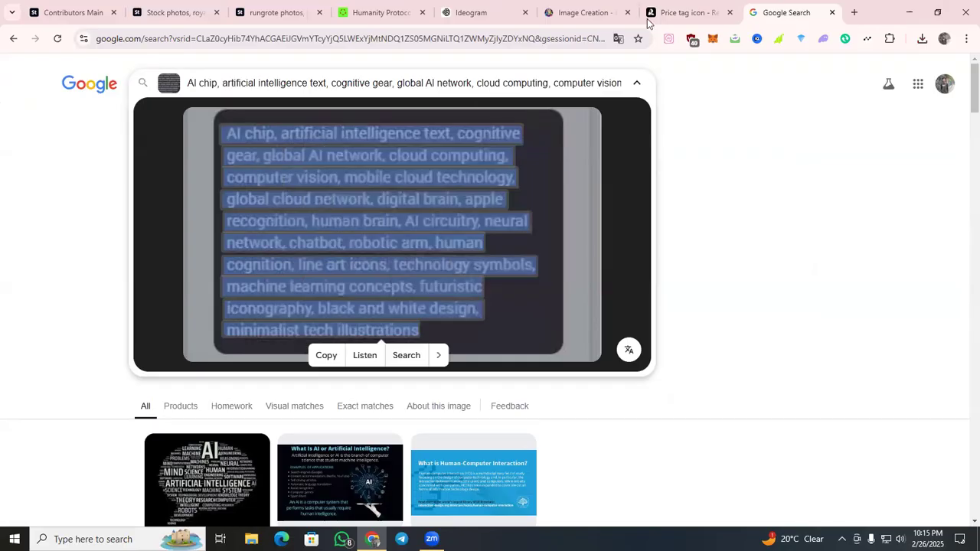
Replace the Recraft prompt with the copied "AI chip, artificial intelligence text, cognitive gear..." keywords and generate the images.
left_click(684, 12)
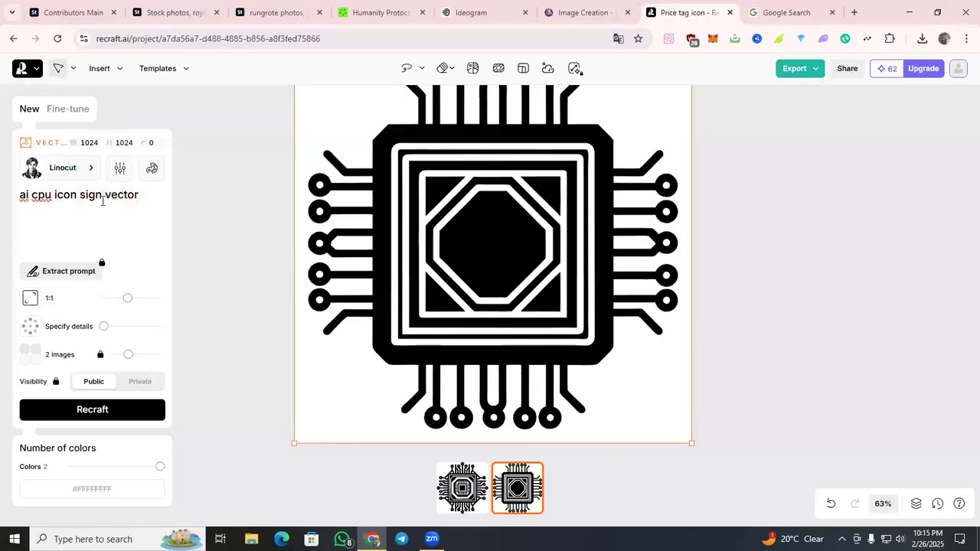
key("ctrl+a")
key("ctrl+v")
key("ctrl+Return")
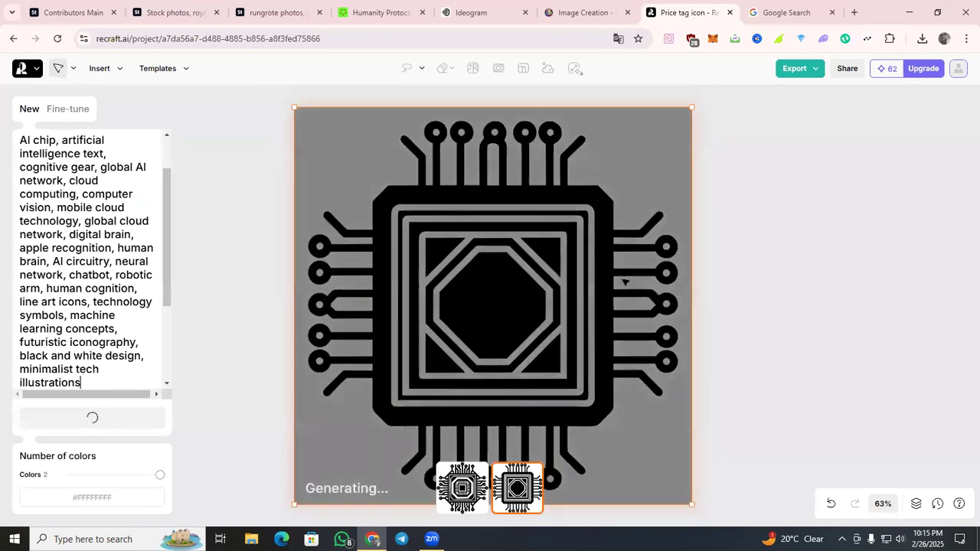
Set the Recraft canvas zoom to 50%.
left_click(881, 504)
key("BackSpace")
type("40")
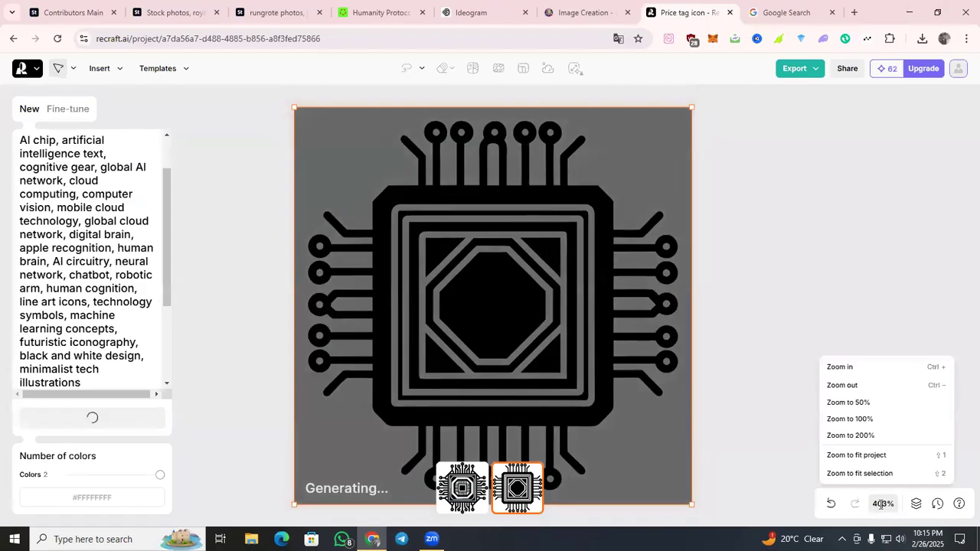
key("Return")
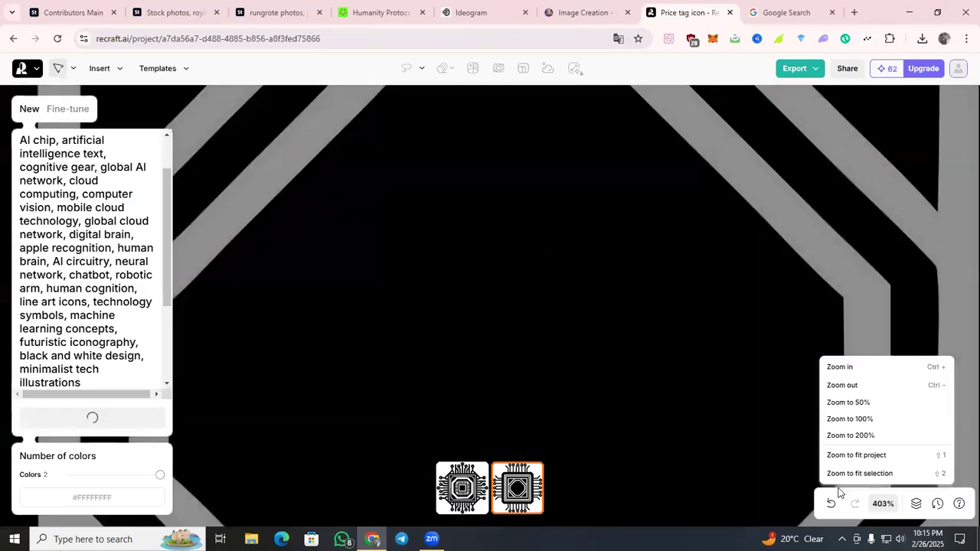
left_click(881, 402)
scroll(674, 341, "down", 1)
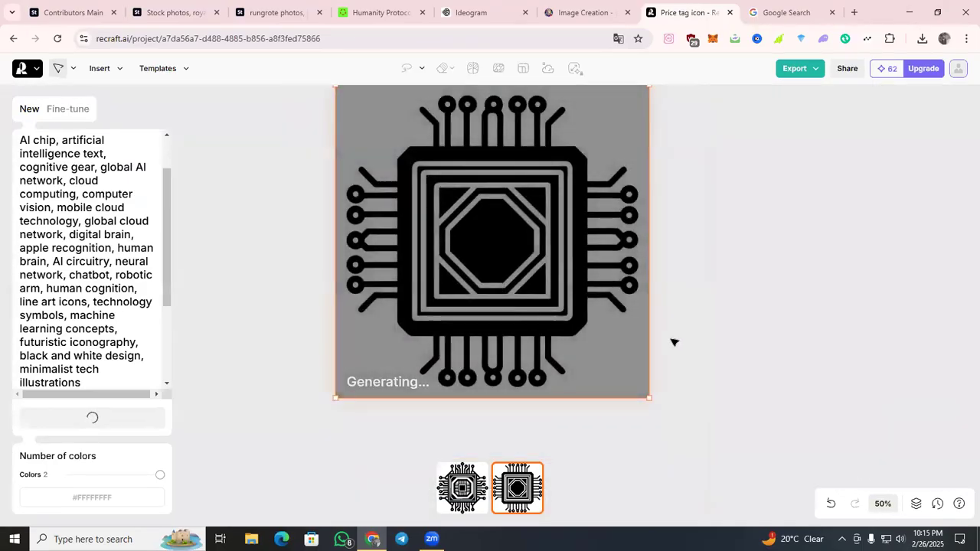
View the four finished CPU images in Ideogram, replace the prompt with the copied "AI chip..." keywords and generate.
left_click(518, 9)
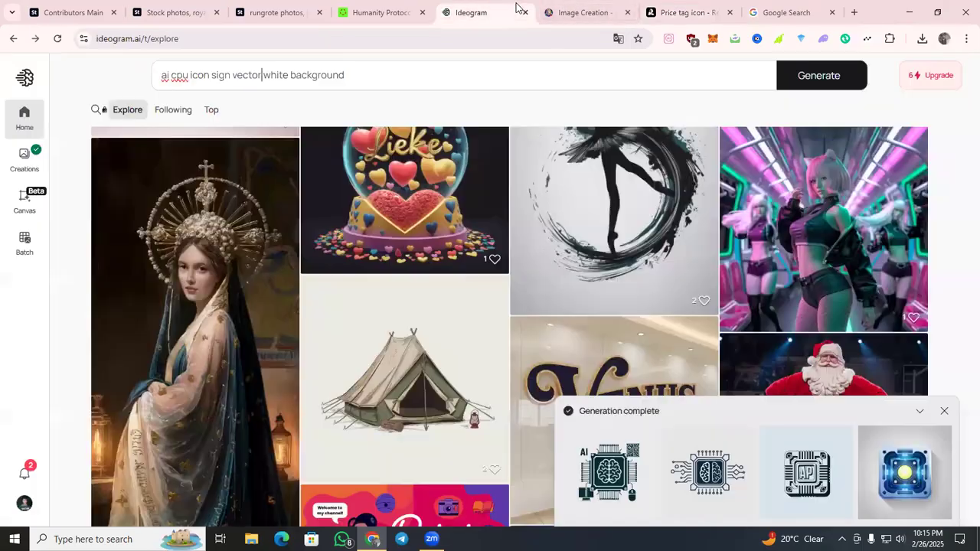
left_click(618, 459)
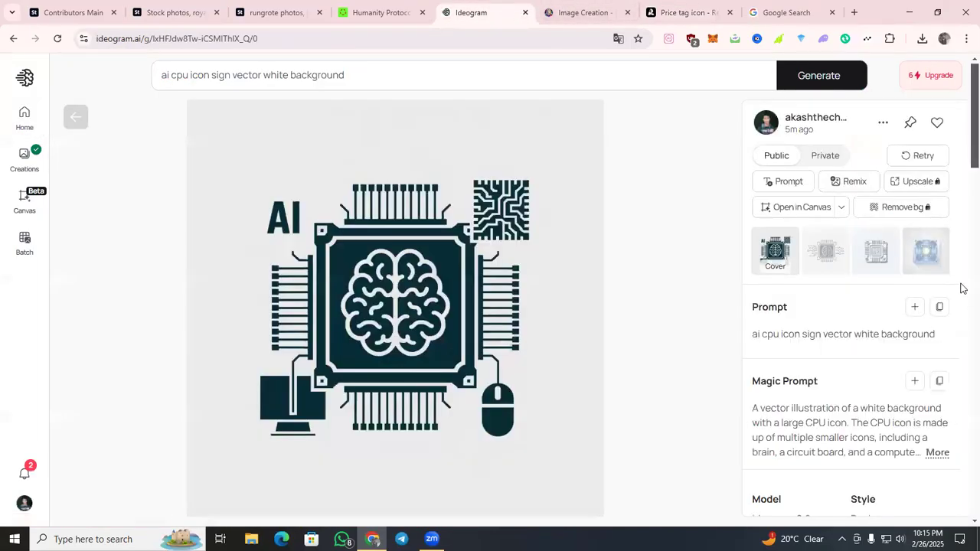
key("Right")
key("Right")
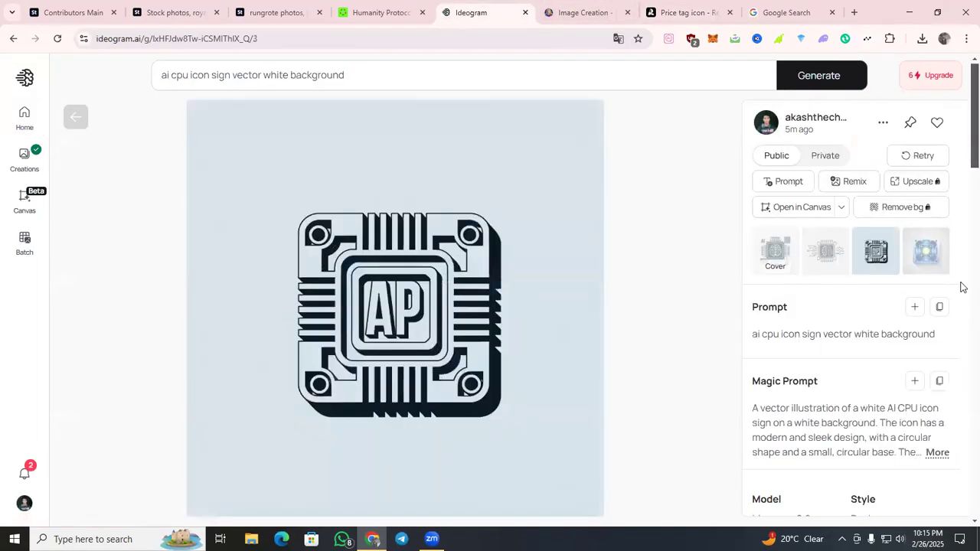
key("Right")
left_click_drag(422, 70, 117, 110)
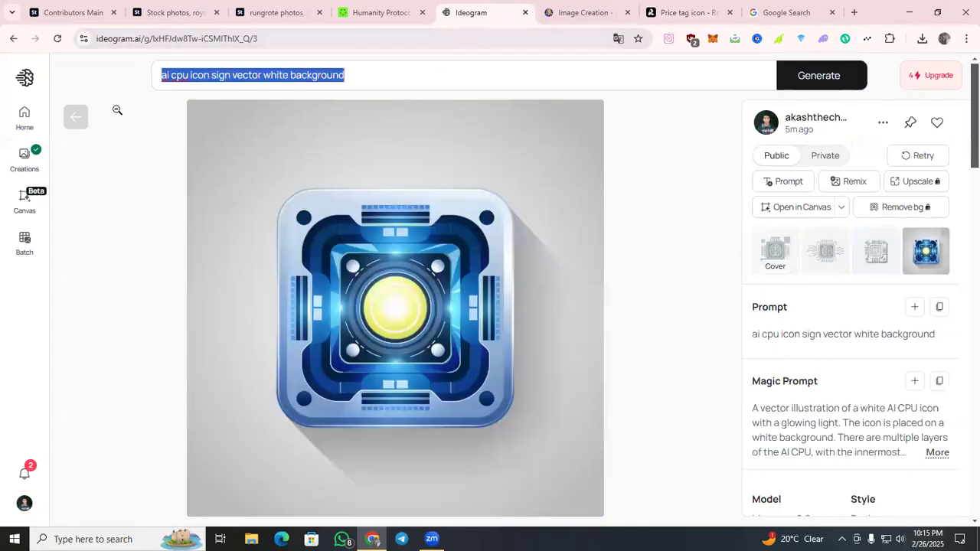
key("ctrl+v")
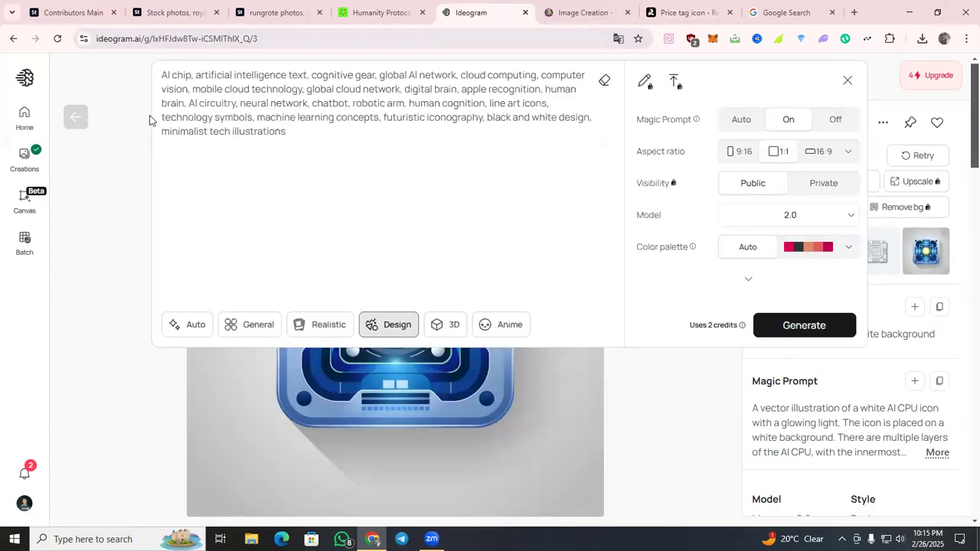
left_click(805, 326)
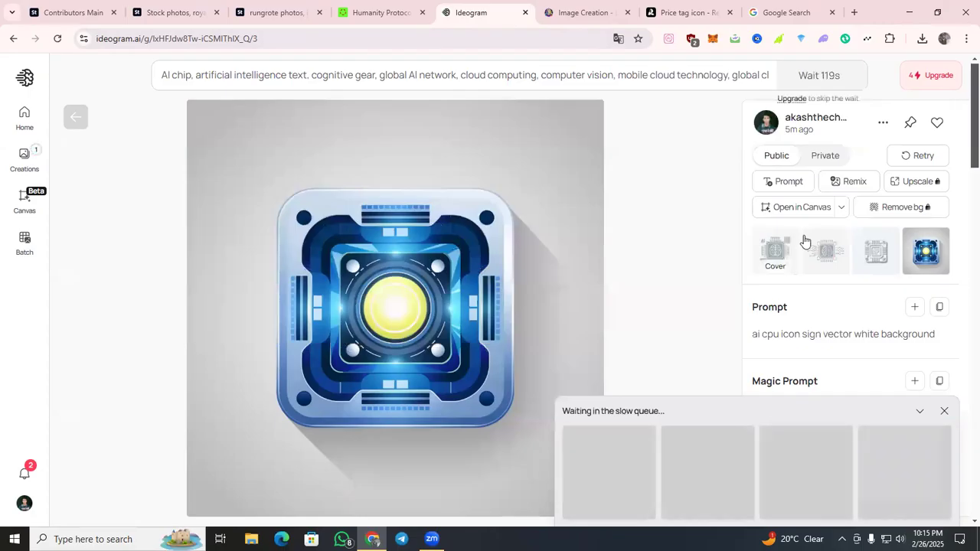
Replace the Leonardo.Ai prompt with the copied "AI chip..." keywords and generate four images.
left_click(578, 12)
left_click_drag(580, 132, 250, 128)
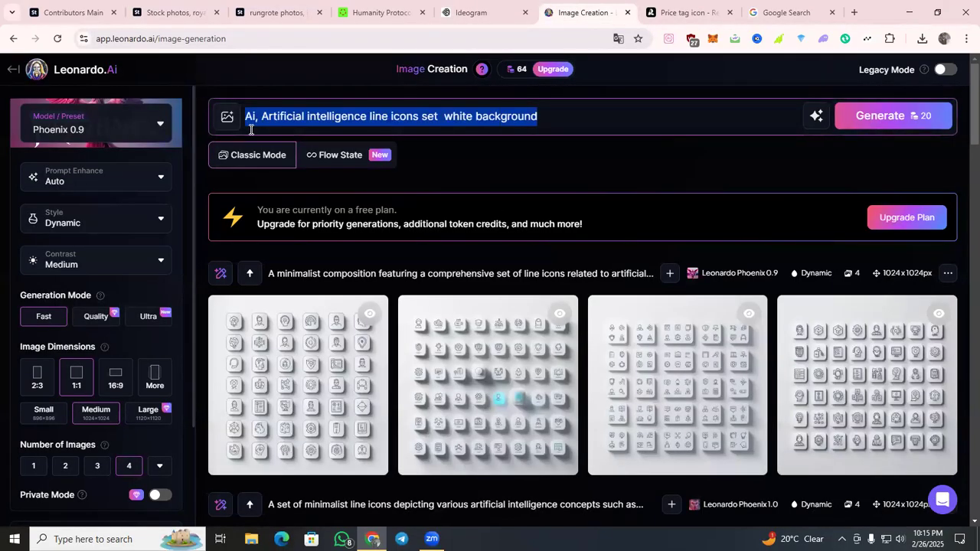
key("ctrl+v")
key("Return")
scroll(336, 249, "down", 3)
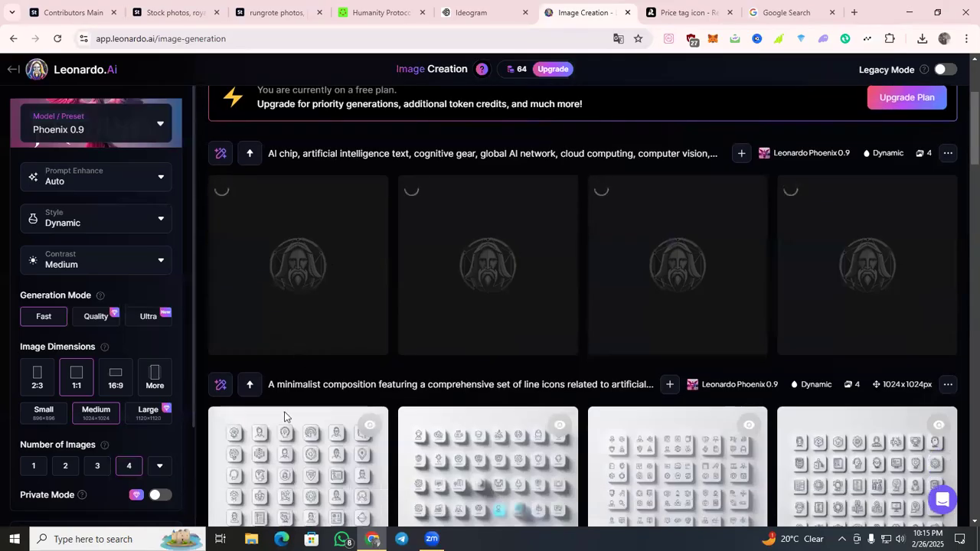
View the enlarged Leonardo.Ai icon-grid images from the "A minimalist composition..." generation and close the preview.
left_click(291, 450)
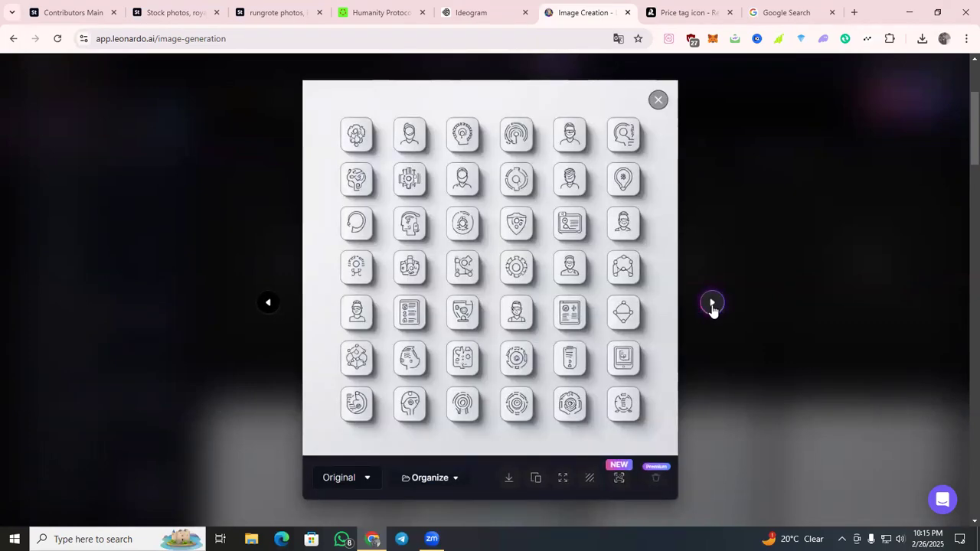
left_click(713, 305)
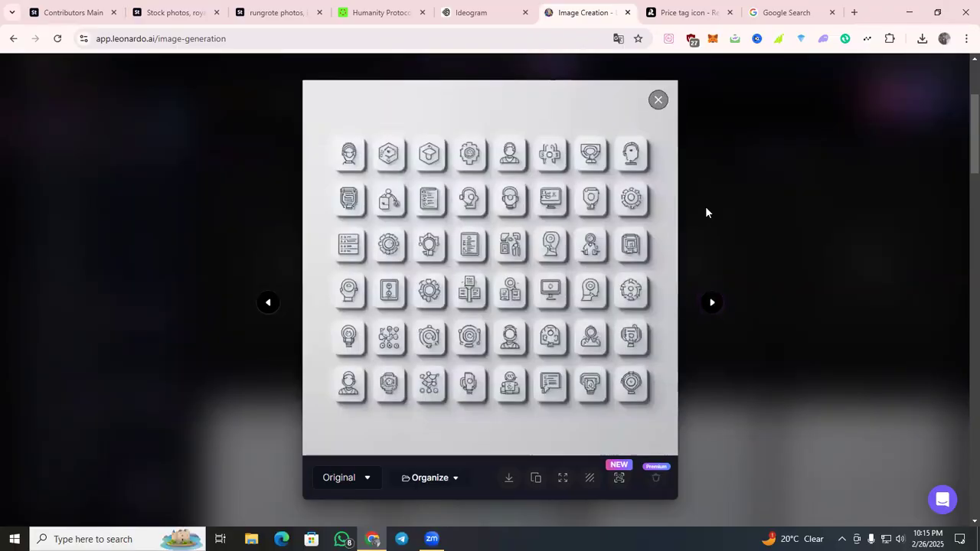
left_click(706, 208)
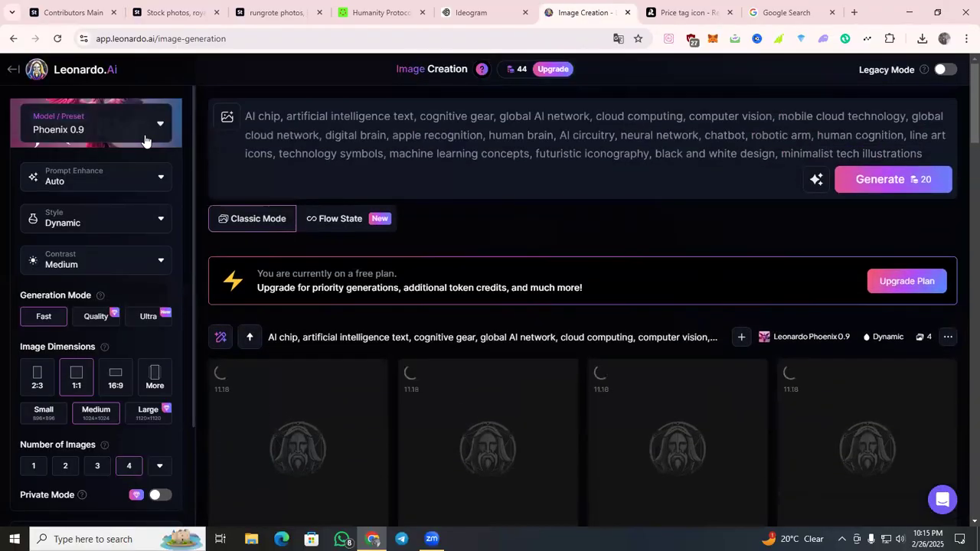
Switch the Leonardo.Ai model to Phoenix 1.0 and generate four more images from the "AI chip..." prompt.
left_click(157, 130)
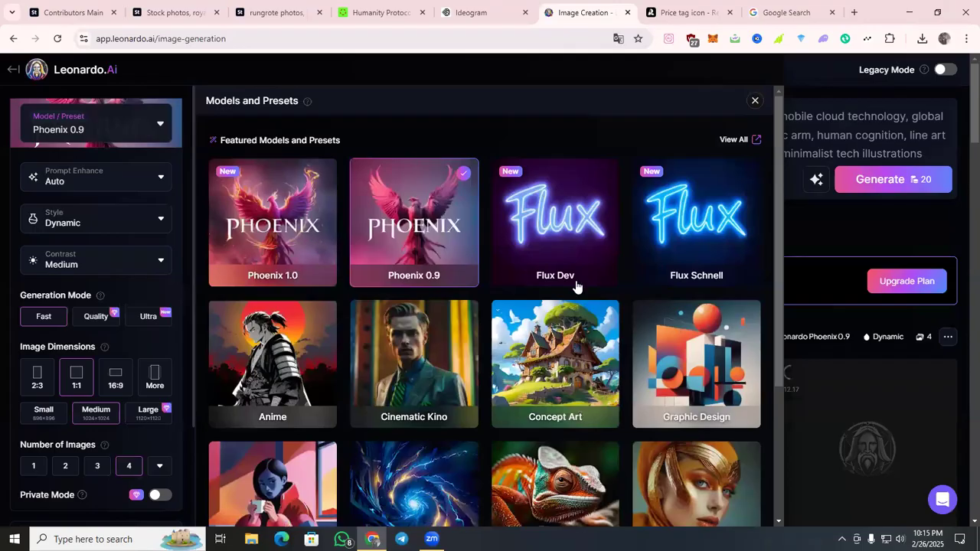
left_click(284, 235)
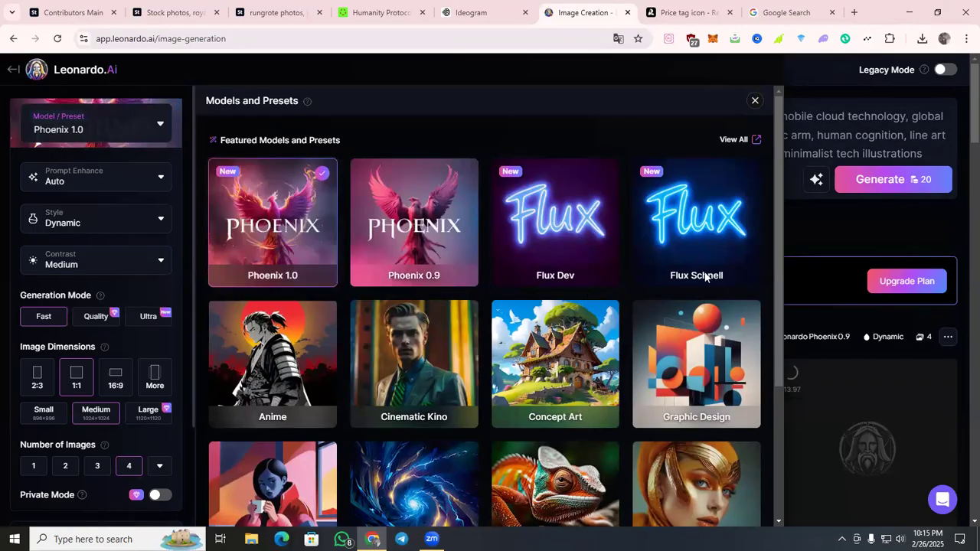
left_click(755, 101)
left_click(880, 179)
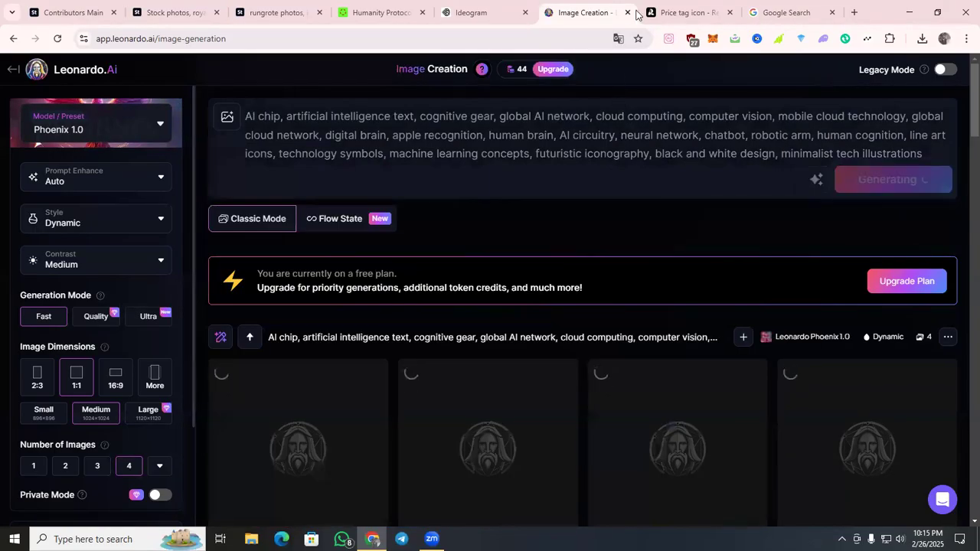
Switch to Recraft and compare the two images generated from the long "AI chip..." keyword prompt.
left_click(687, 12)
scroll(645, 260, "up", 1)
scroll(645, 261, "down", 1)
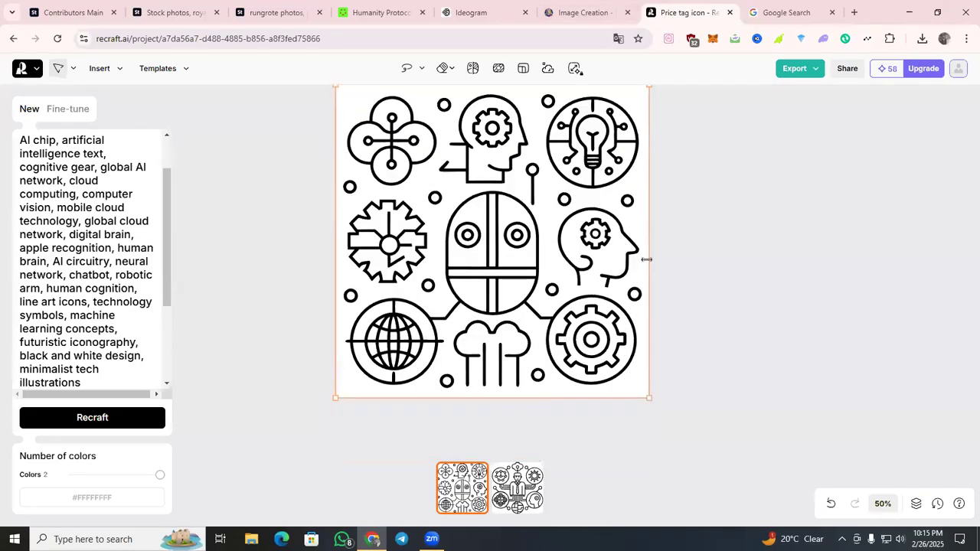
left_click(502, 490)
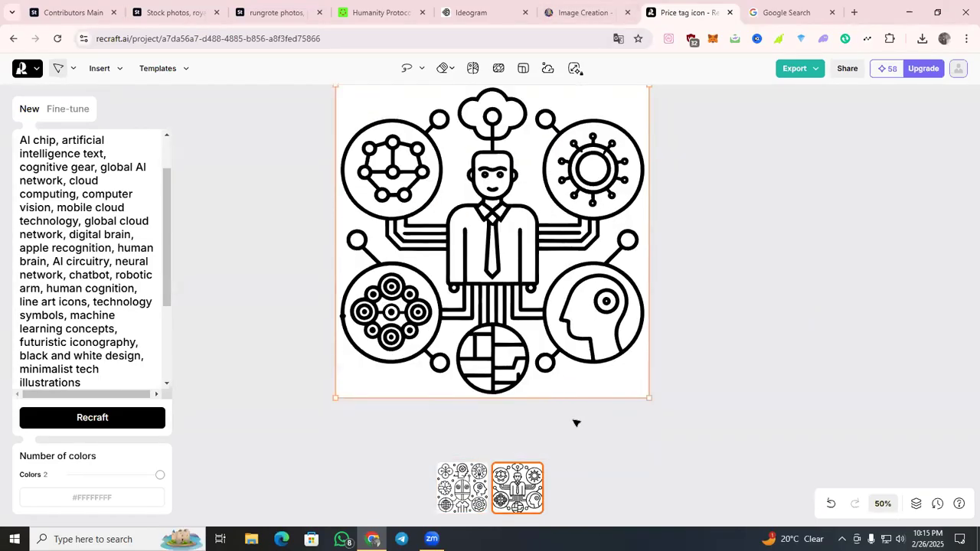
left_click(480, 484)
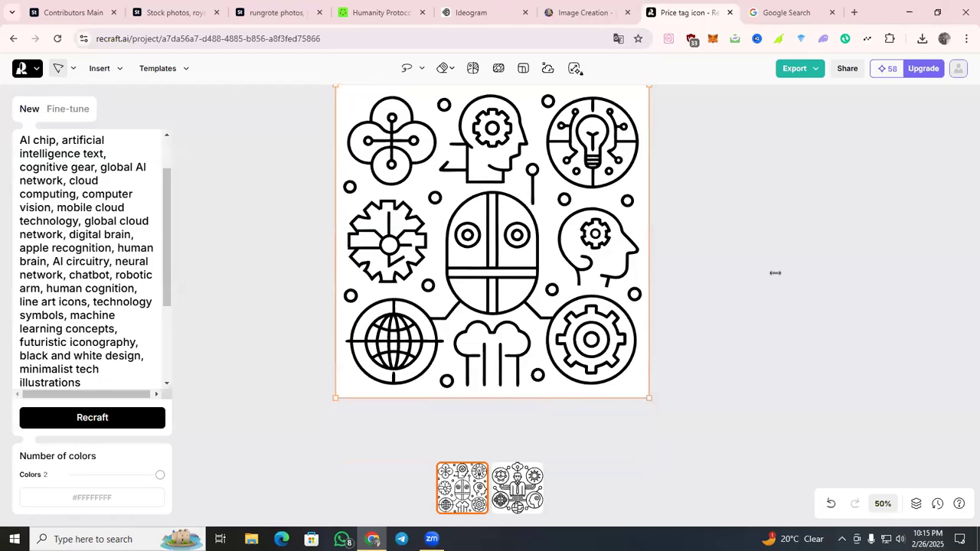
Check the queued generation in Ideogram, leave the CPU image view, and look over the other open generator and search pages.
left_click(787, 13)
left_click(471, 12)
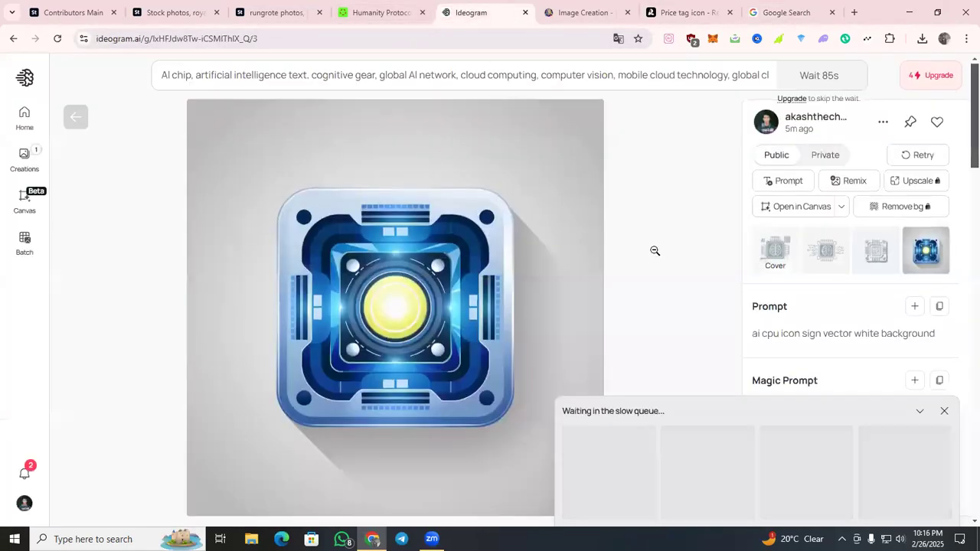
left_click(76, 116)
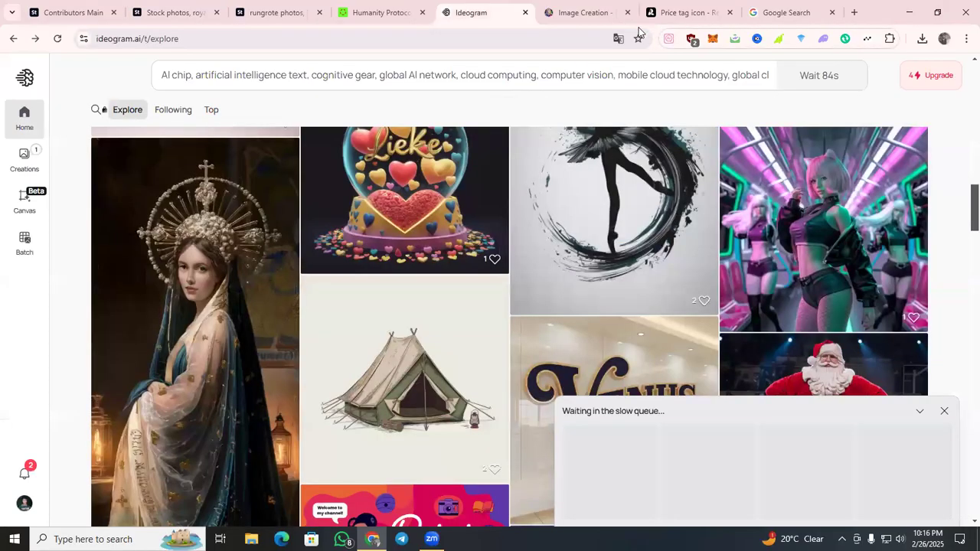
left_click(721, 8)
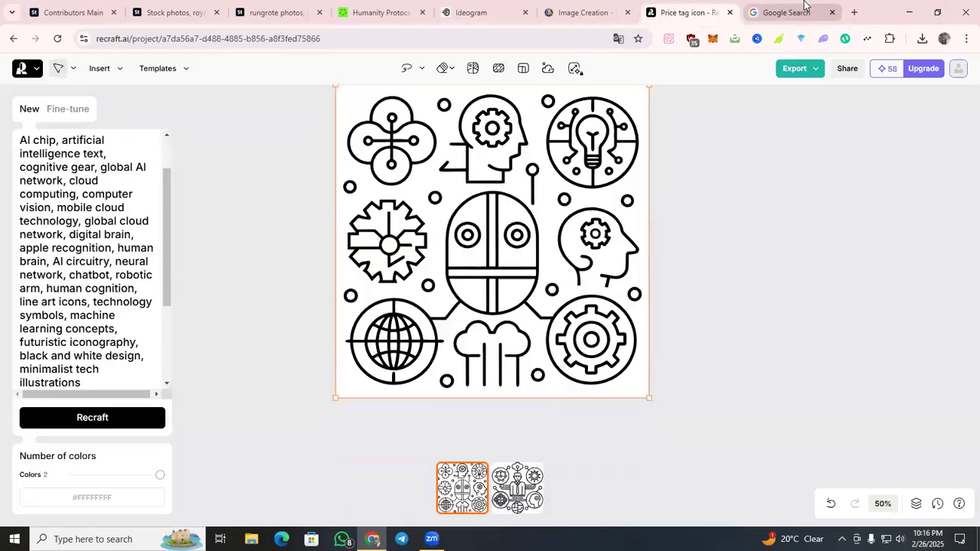
left_click(804, 9)
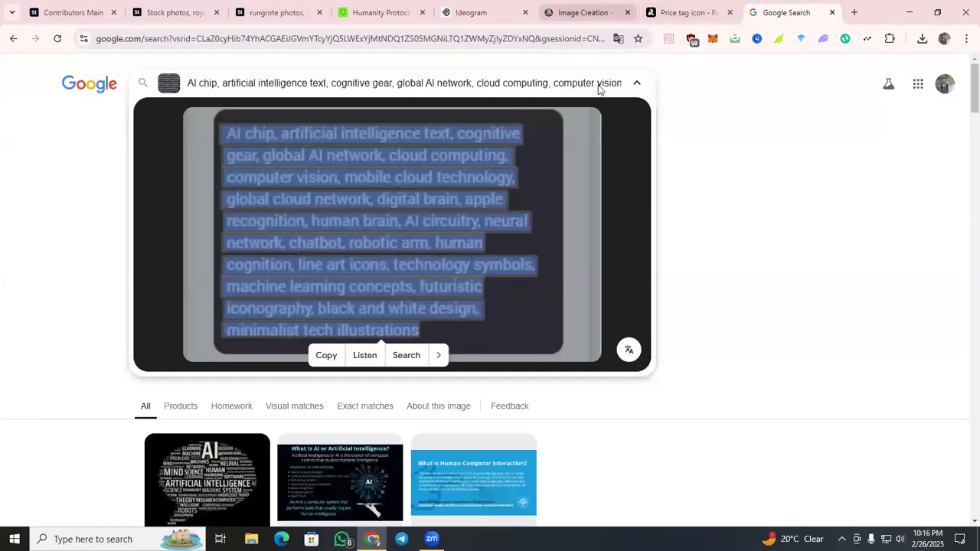
left_click(582, 12)
Return to Recraft and examine the second generated image, the businessman with connected AI icons.
left_click(685, 12)
scroll(403, 317, "up", 1)
scroll(404, 316, "down", 1)
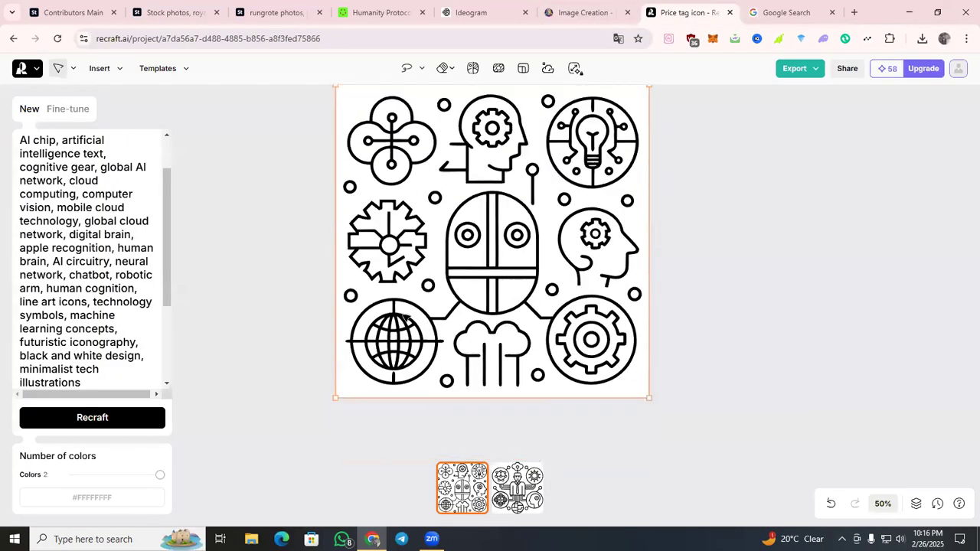
left_click(524, 486)
scroll(679, 299, "up", 1)
scroll(674, 302, "down", 1)
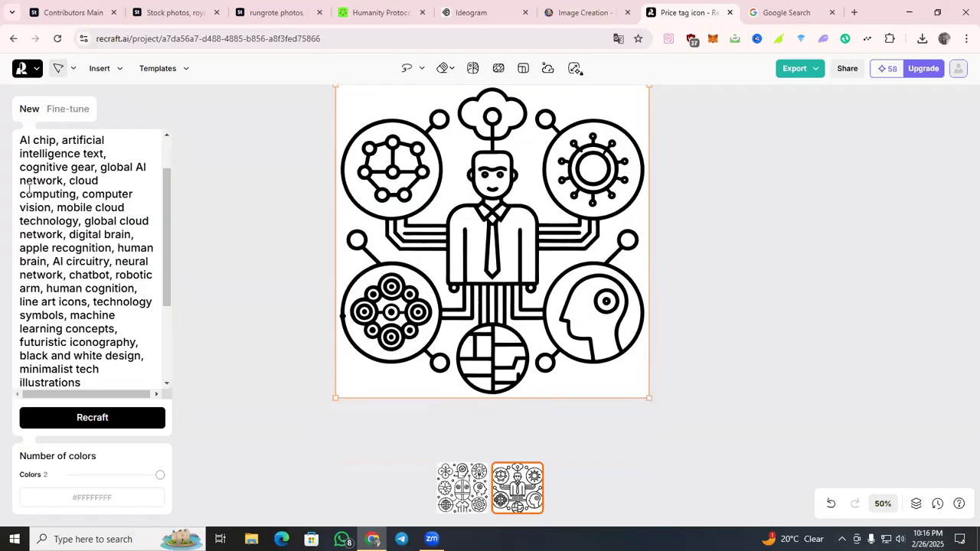
Shorten the Recraft prompt to "AI chip" and generate new Linocut images.
scroll(29, 188, "up", 1)
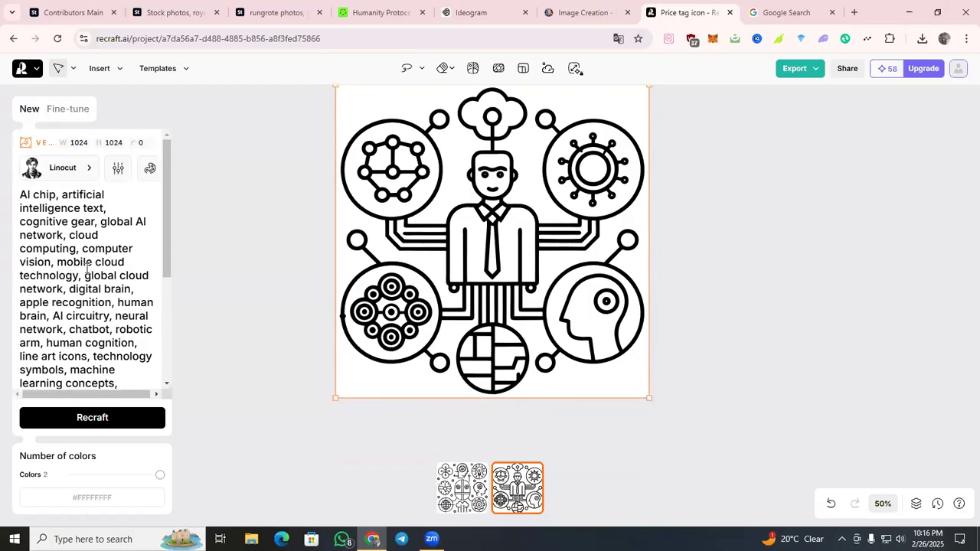
left_click_drag(56, 261, 25, 171)
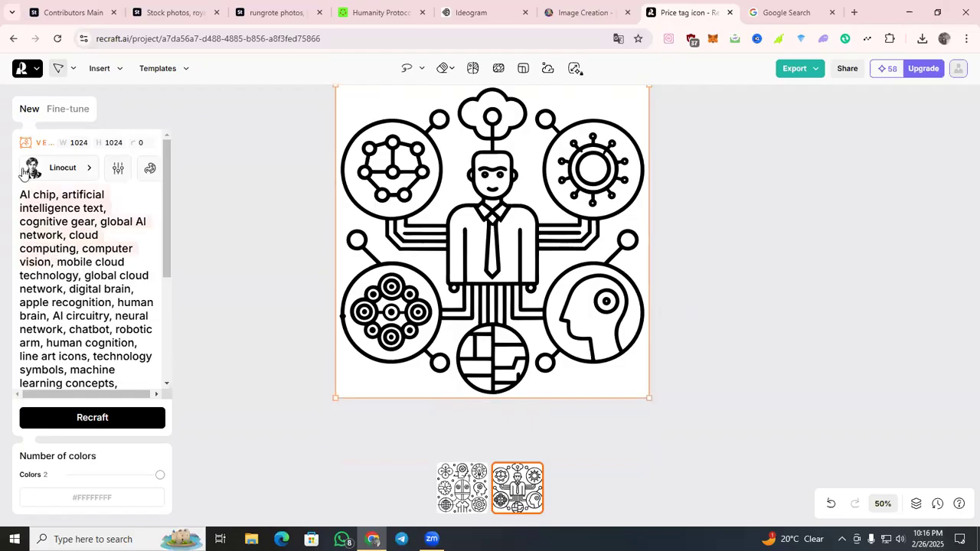
left_click_drag(66, 211, 151, 439)
key("BackSpace")
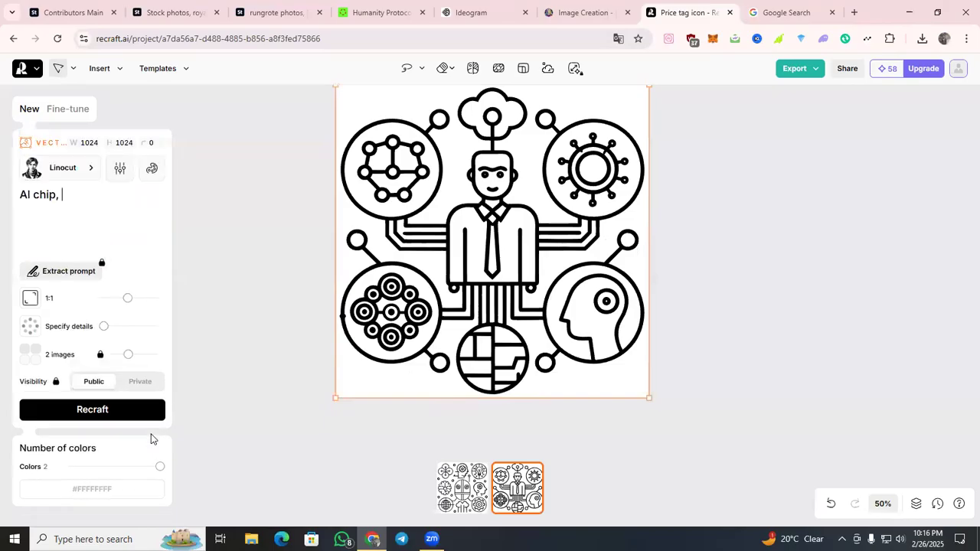
key("Return")
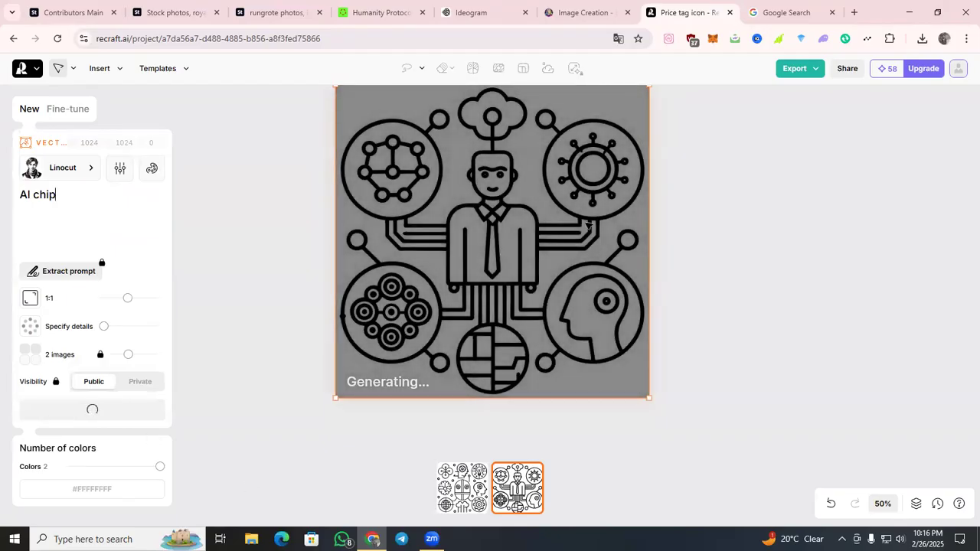
Review the new and earlier image sets in Leonardo.Ai, then close its page.
key("ctrl+shift+Tab")
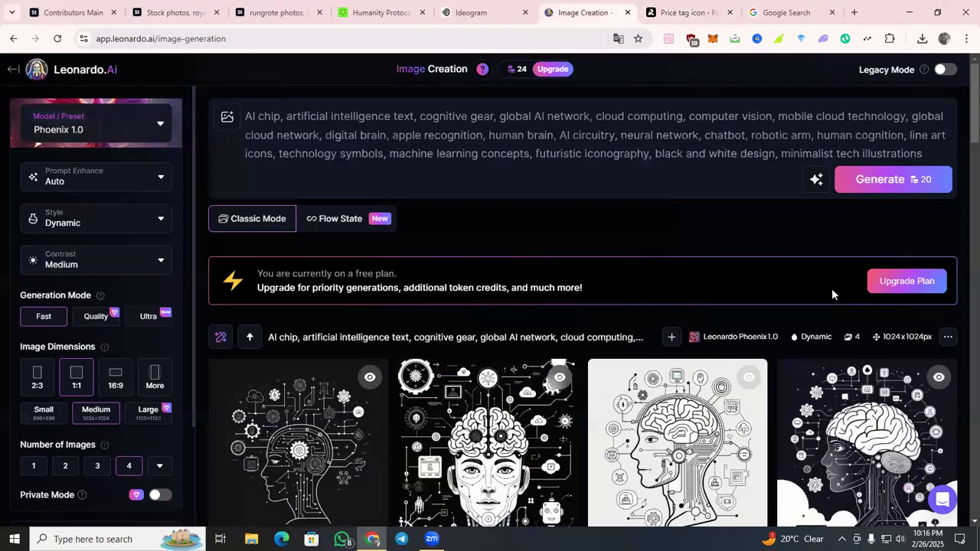
scroll(833, 294, "down", 2)
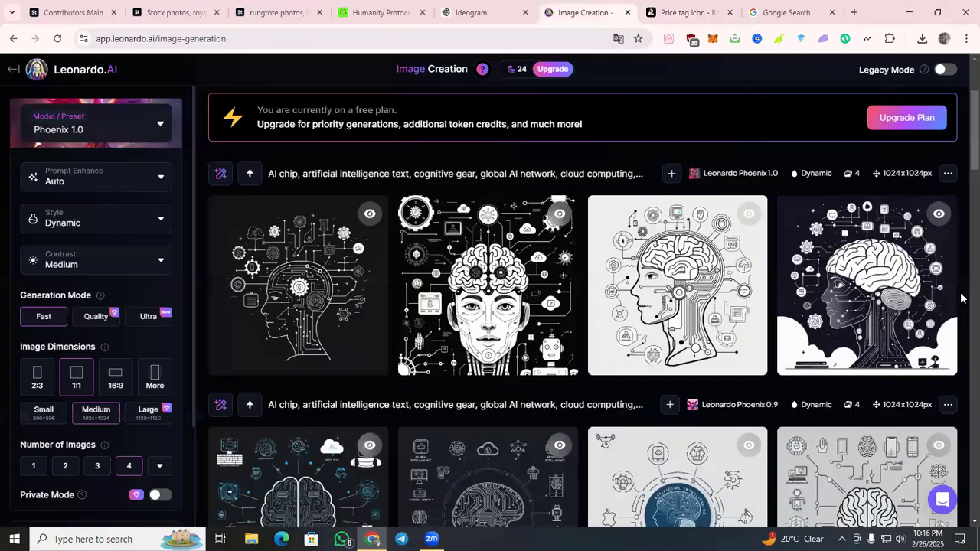
scroll(962, 298, "down", 5)
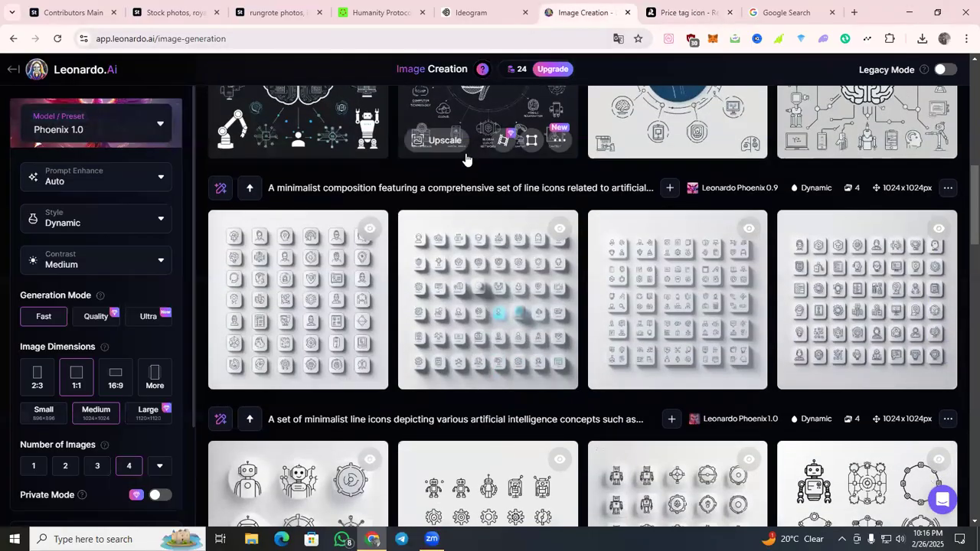
scroll(505, 122, "up", 6)
left_click(625, 12)
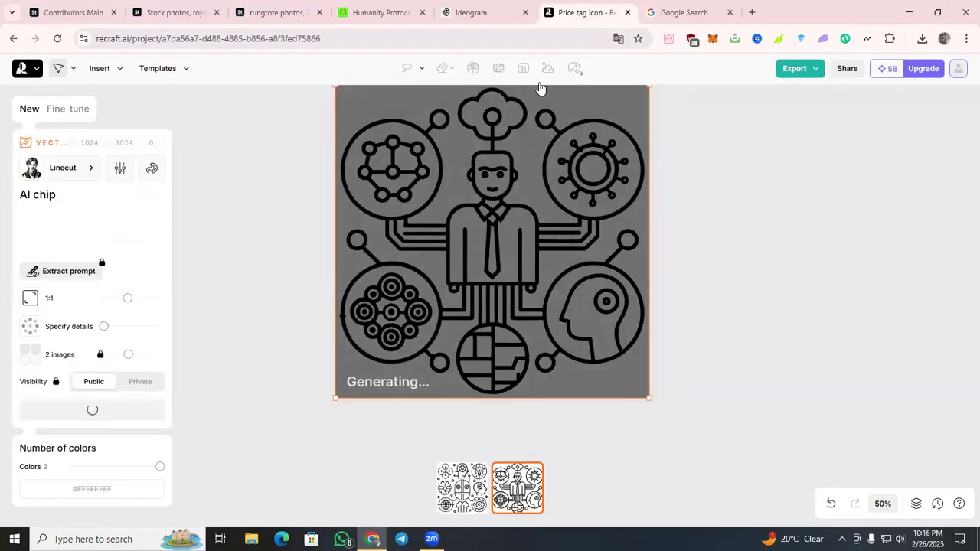
View the four finished "AI chip..." keyword images in Ideogram one by one and return to the Explore page.
left_click(547, 8)
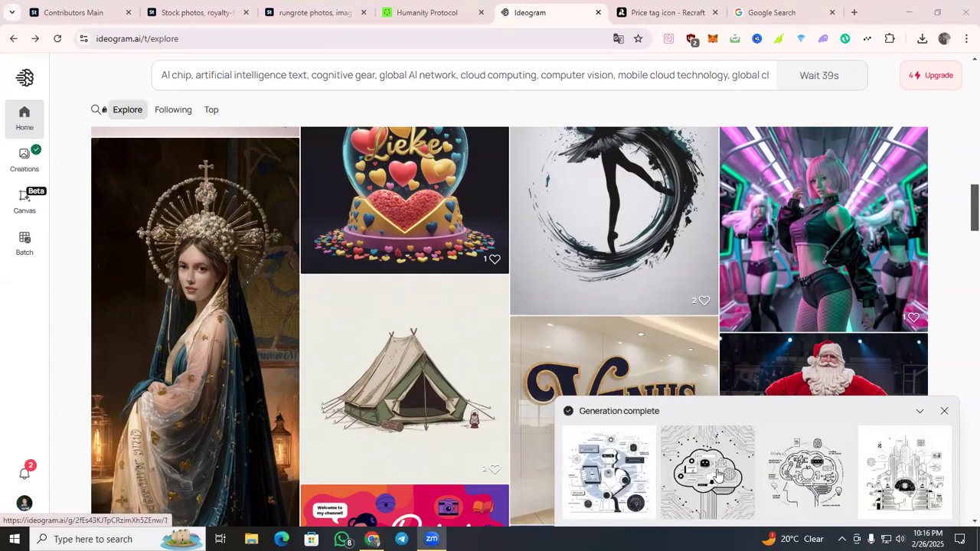
left_click(613, 488)
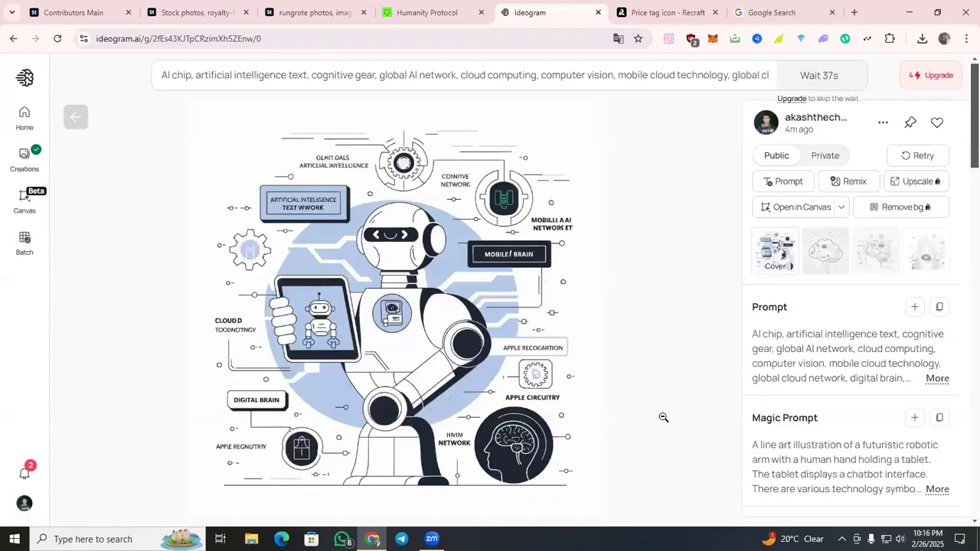
key("Right")
key("Right")
key("Right")
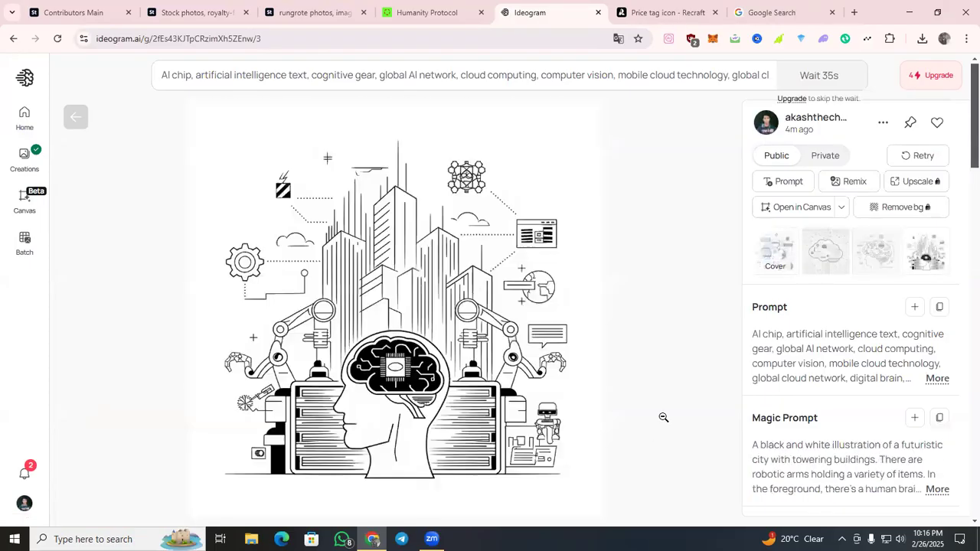
left_click(79, 120)
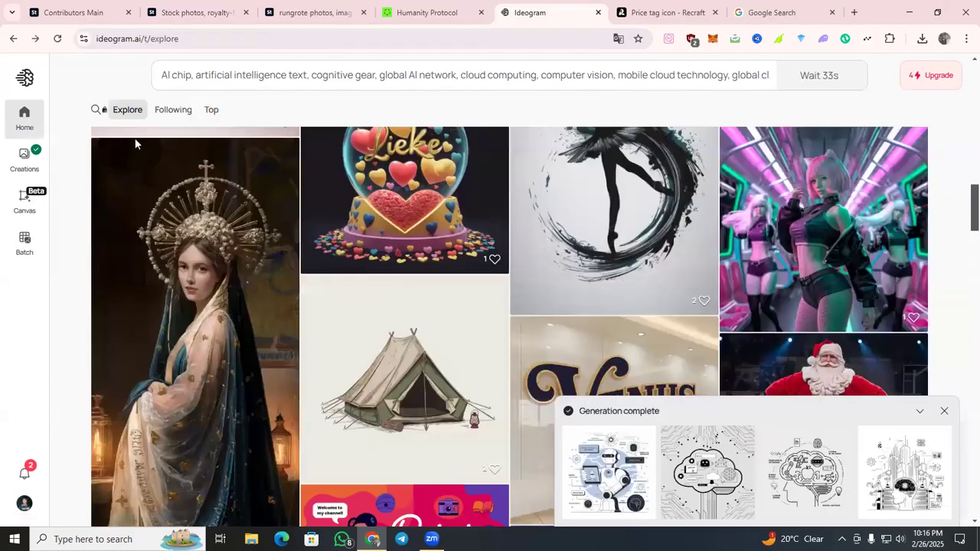
View both Recraft images generated from the "AI chip" prompt and revisit the Google Lens text result.
left_click(693, 13)
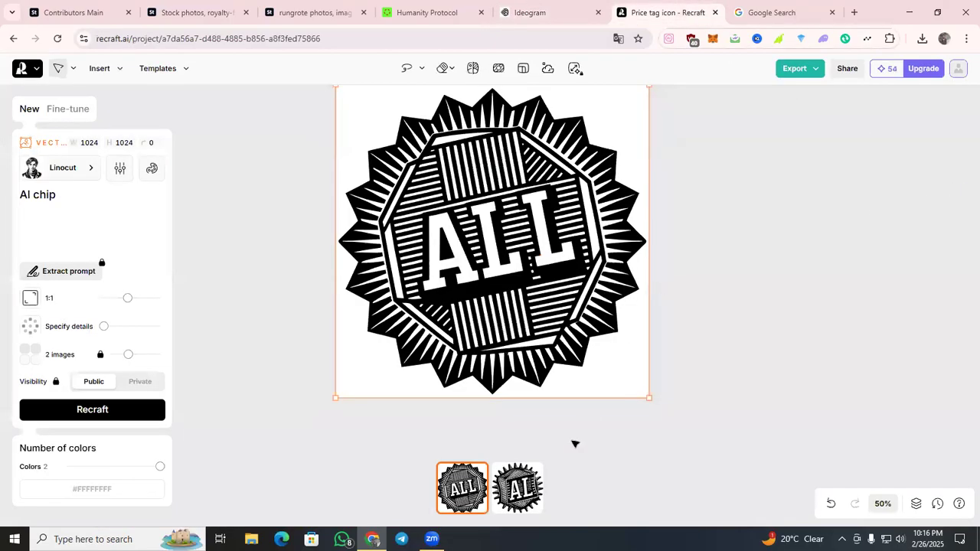
left_click(530, 484)
left_click(766, 11)
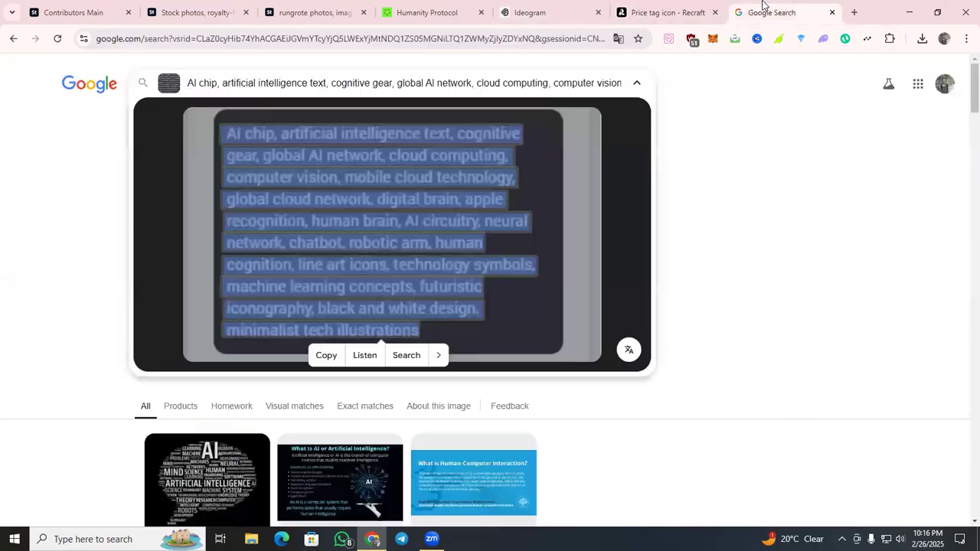
Reload the Adobe Stock vector results, open the contributor portfolio of the AI line icons set separately, and close the results page.
left_click(205, 10)
left_click(57, 40)
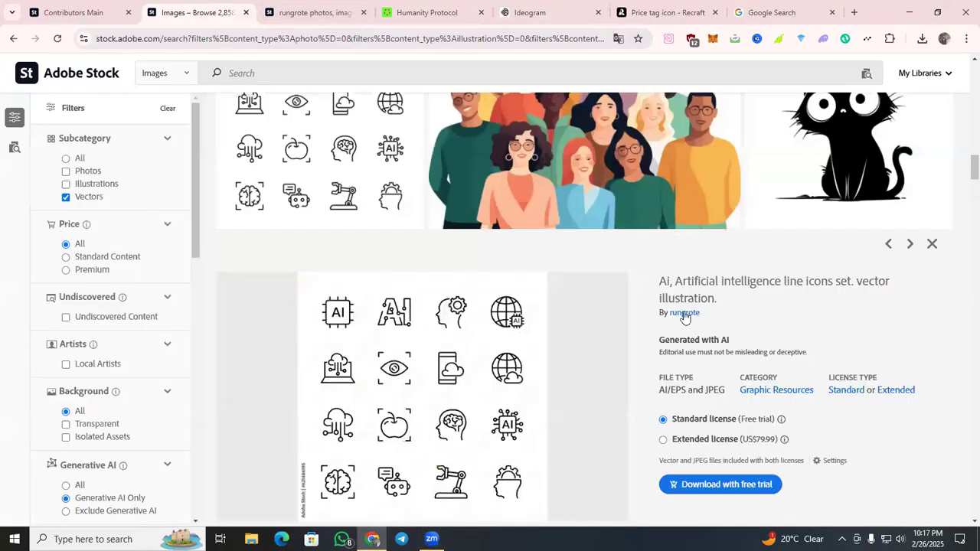
right_click(685, 314)
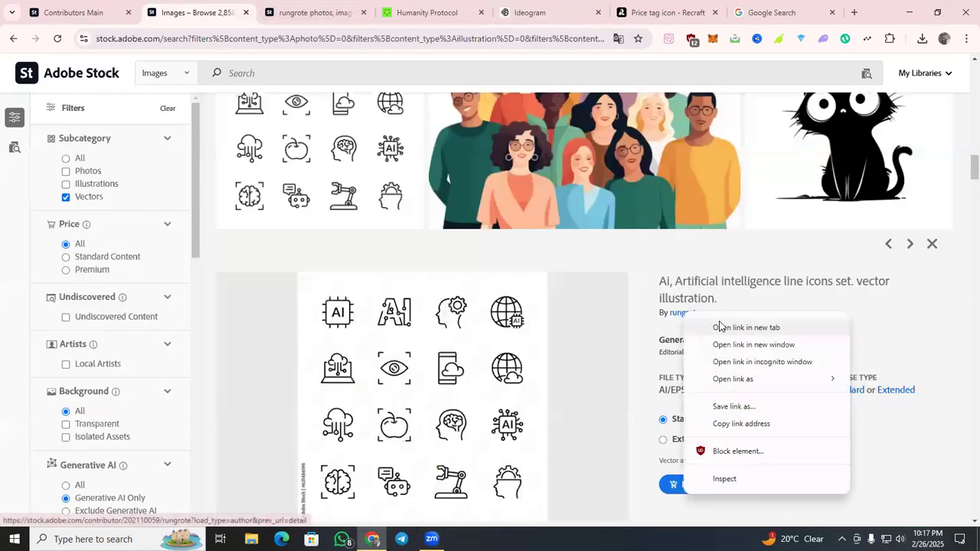
left_click(723, 328)
left_click(285, 14)
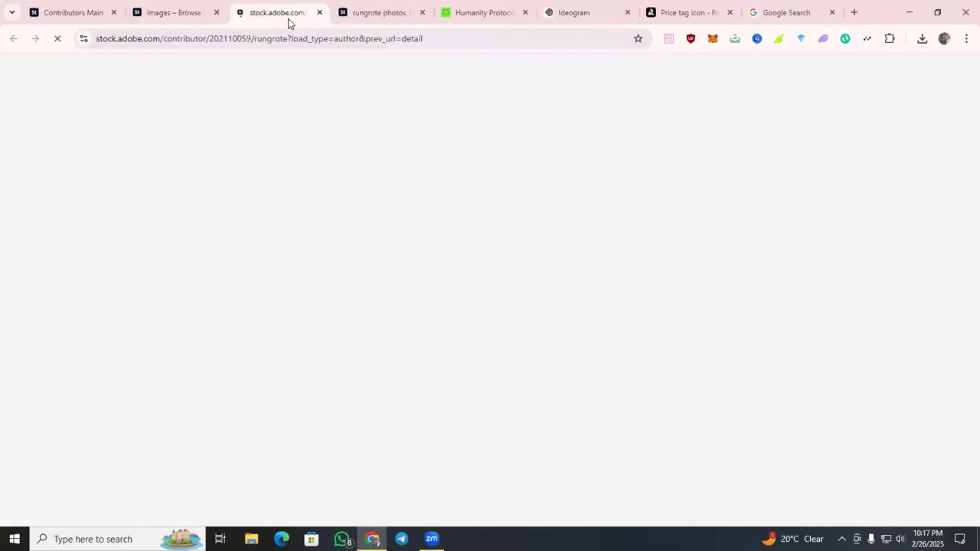
left_click(218, 13)
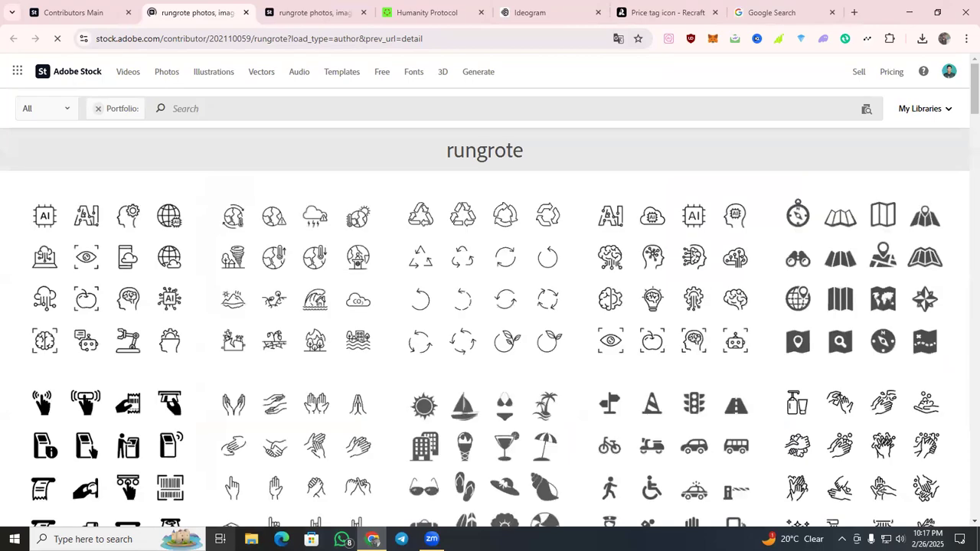
Open the Downloads folder in File Explorer.
key("super+e")
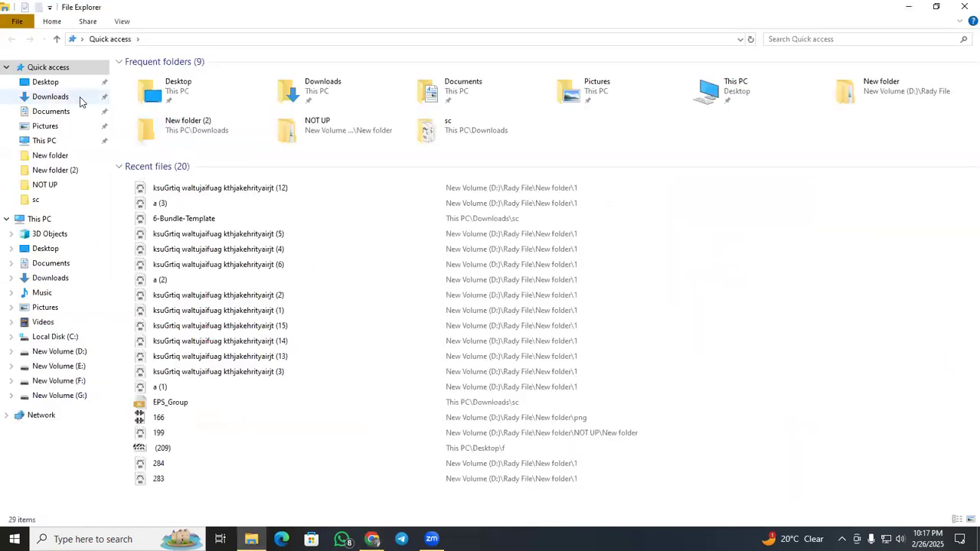
left_click(81, 98)
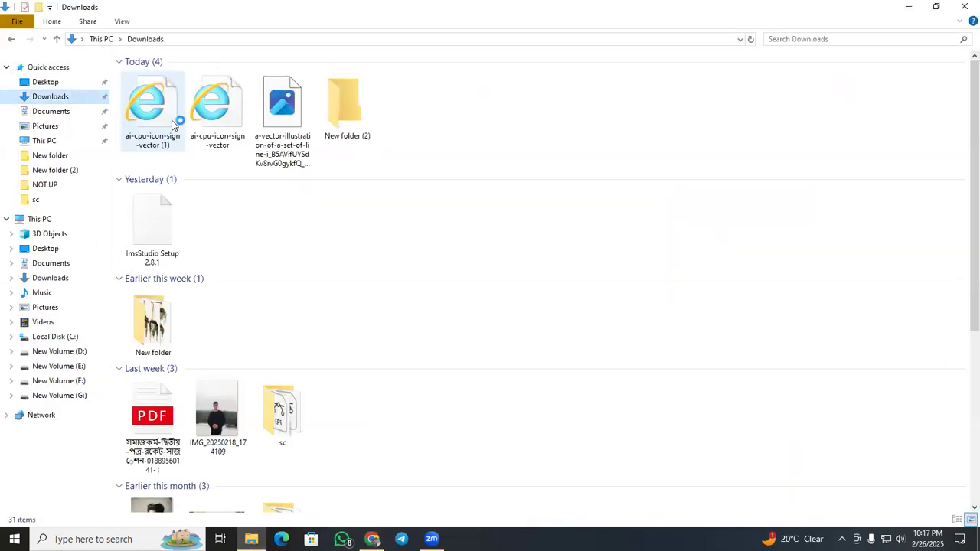
Inspect the downloaded "a-vector-illustration-of-a-set-of-line-i..." image, close it, and return to the browser.
left_click(277, 157)
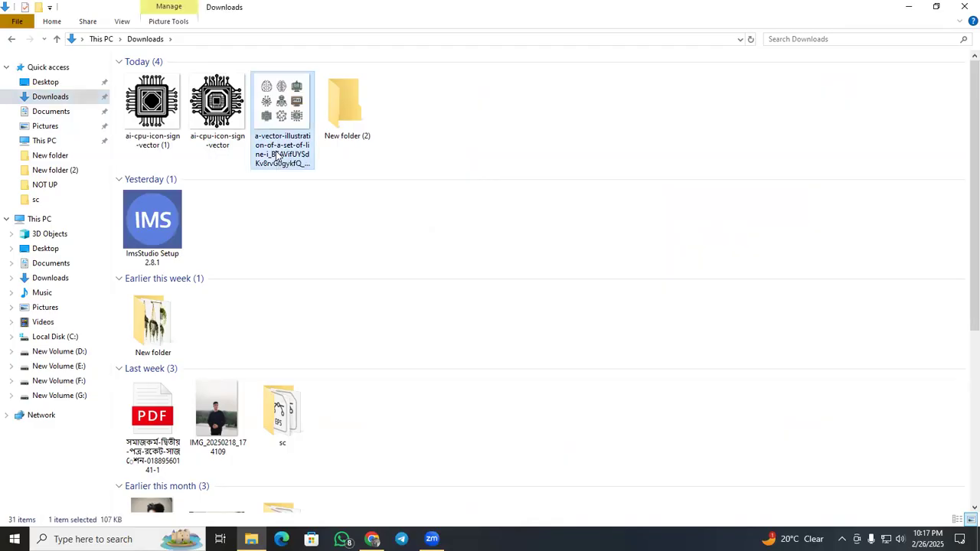
double_click(278, 155)
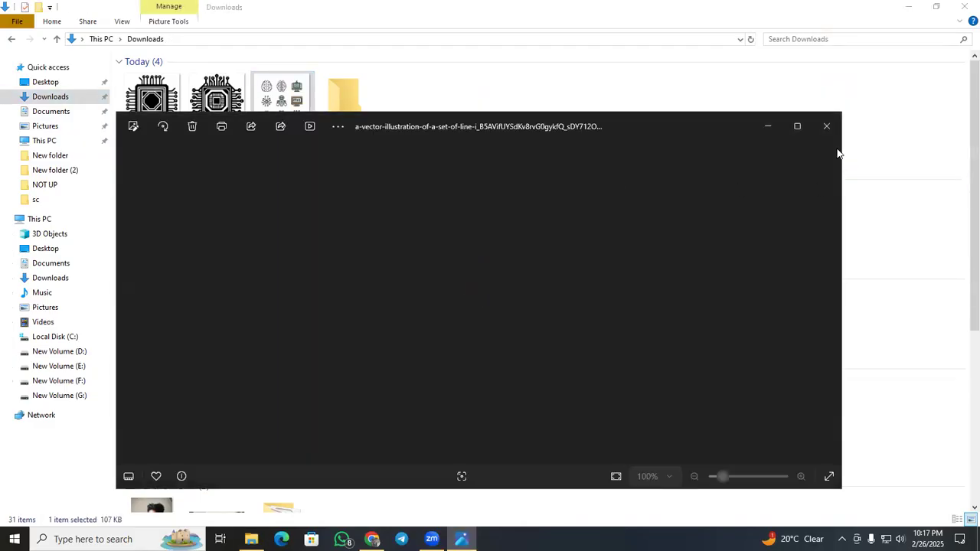
scroll(531, 252, "up", 3)
scroll(547, 276, "down", 1)
scroll(559, 299, "down", 2)
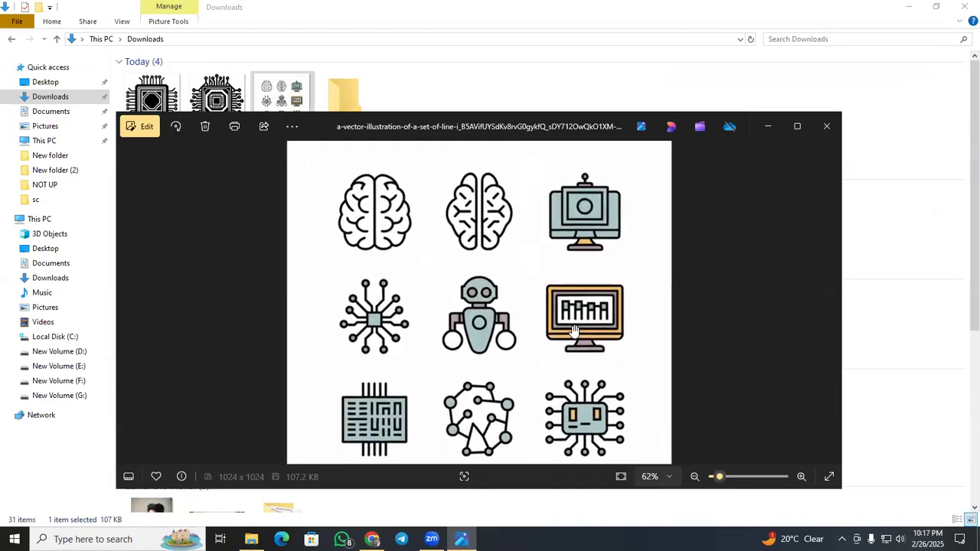
scroll(442, 253, "up", 2)
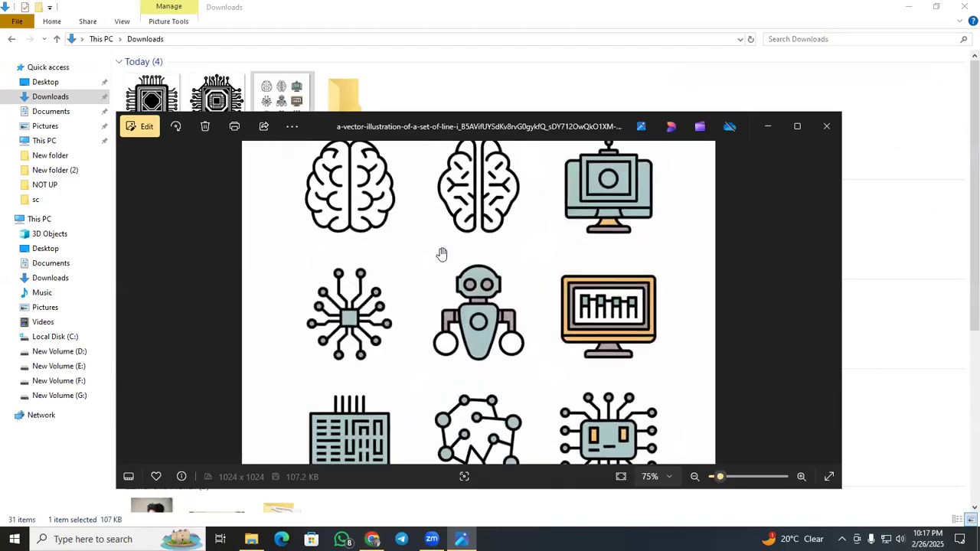
left_click(824, 127)
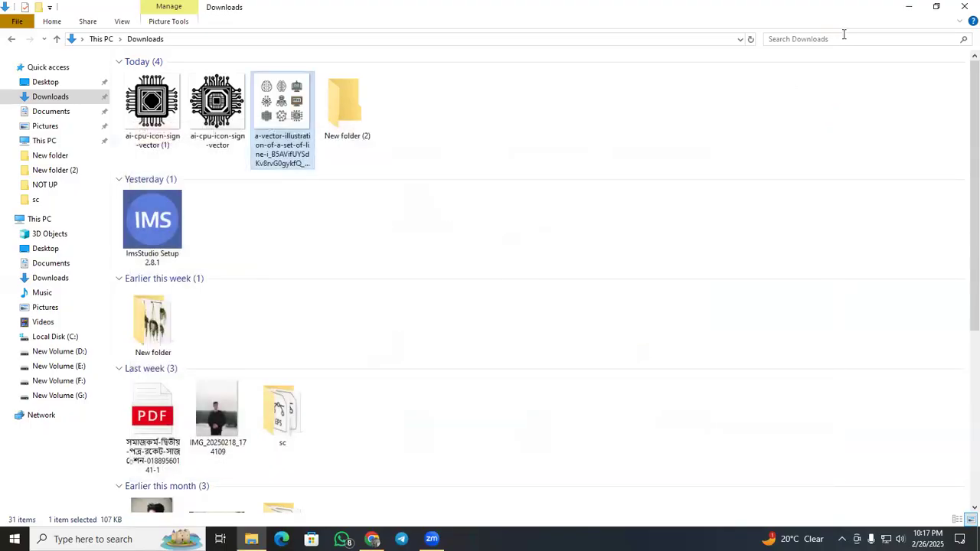
left_click(904, 7)
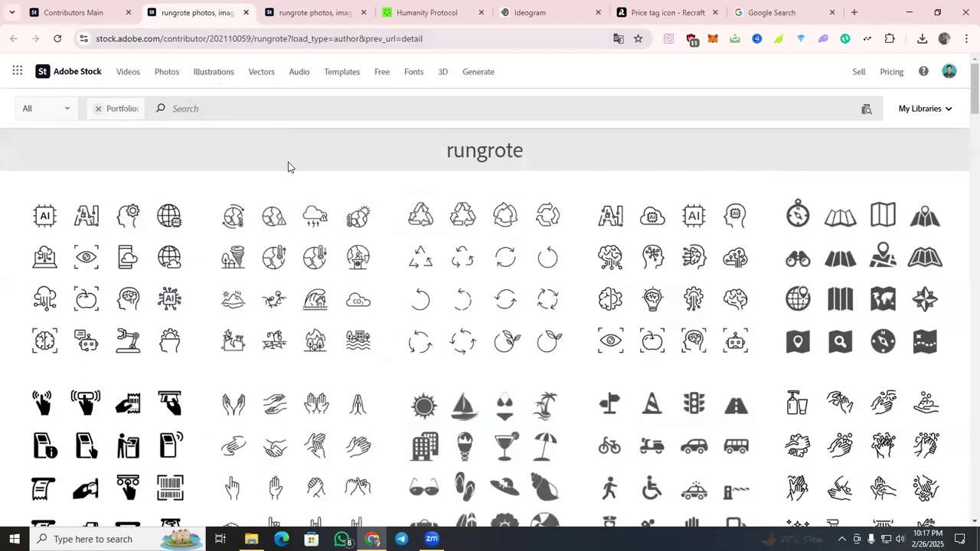
Browse the contributor's Adobe Stock portfolio for icon sets on other themes.
scroll(303, 196, "down", 5)
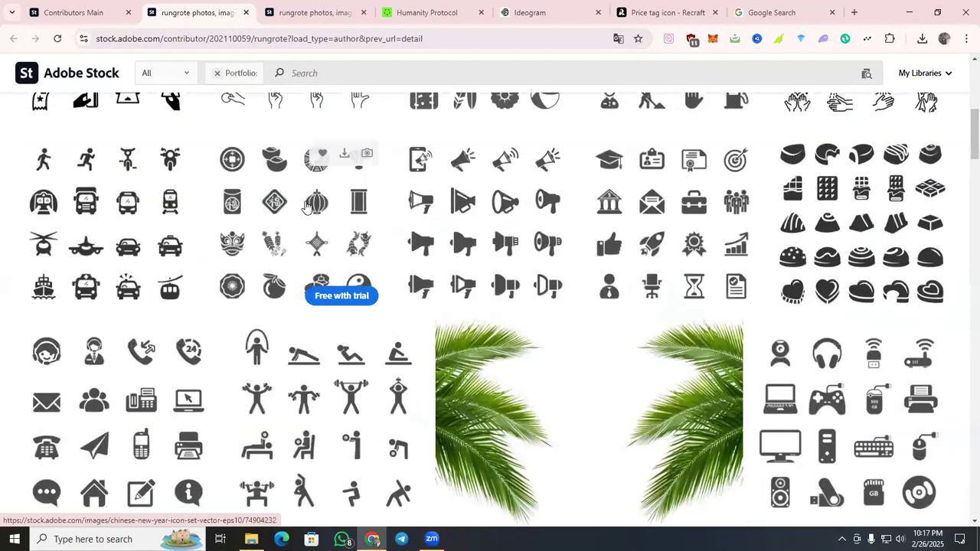
scroll(305, 207, "down", 4)
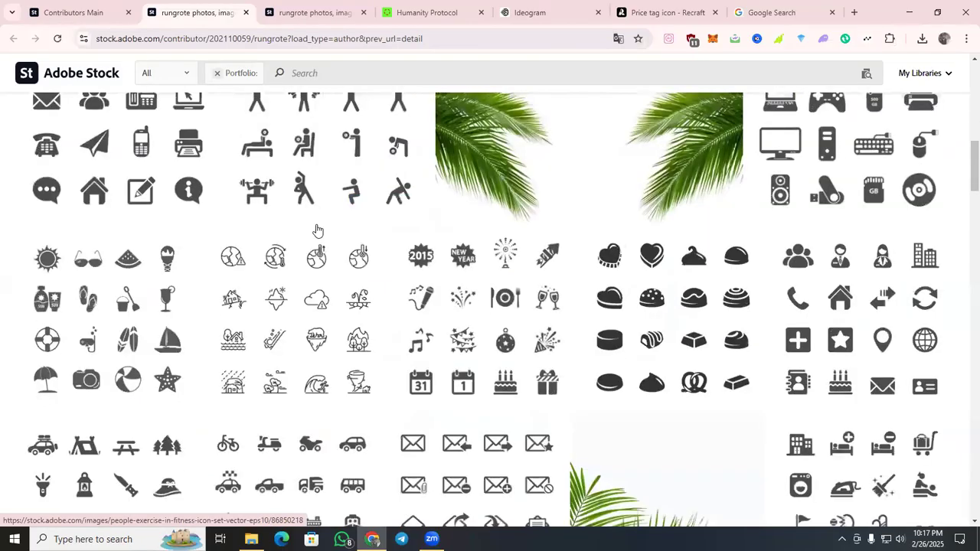
scroll(318, 231, "down", 2)
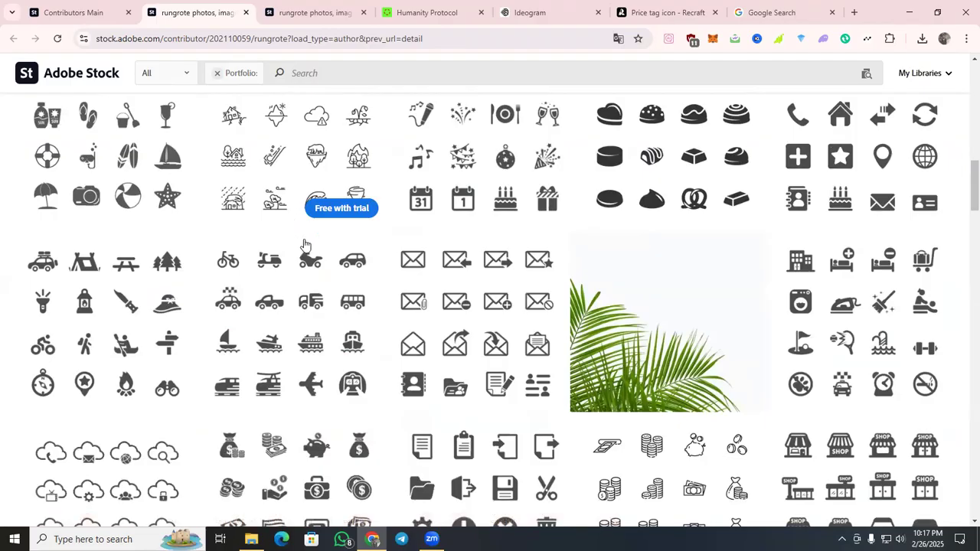
scroll(304, 249, "down", 2)
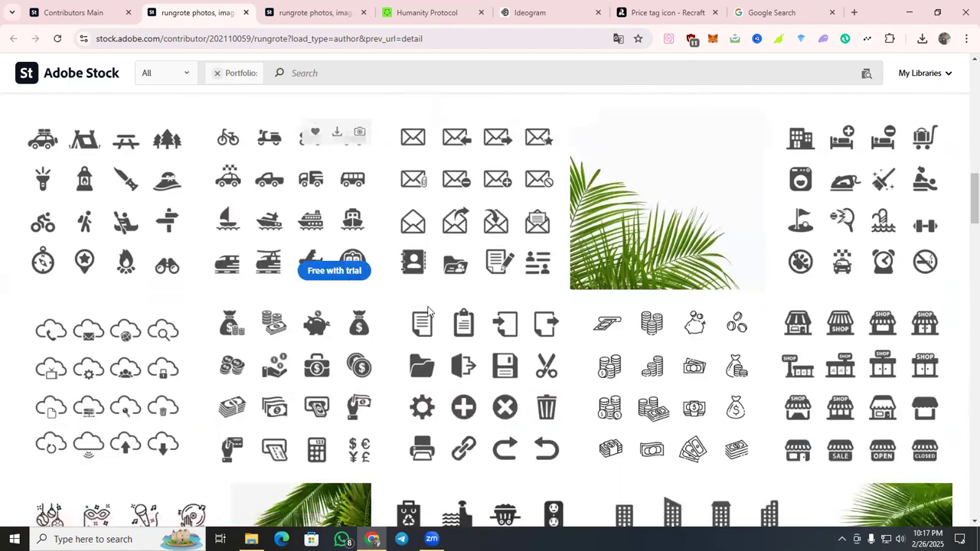
scroll(351, 263, "up", 4)
scroll(367, 327, "up", 4)
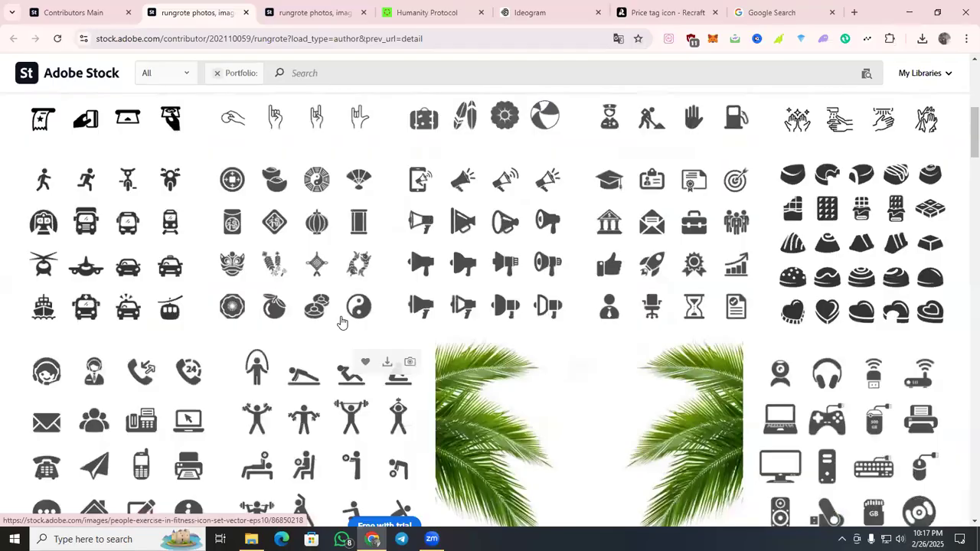
scroll(342, 322, "up", 5)
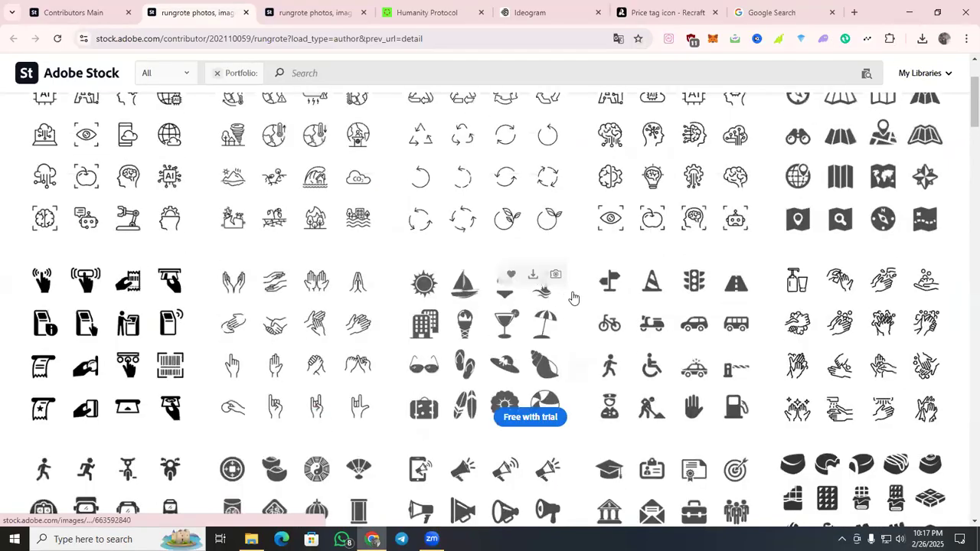
scroll(537, 295, "up", 1)
scroll(444, 285, "down", 3)
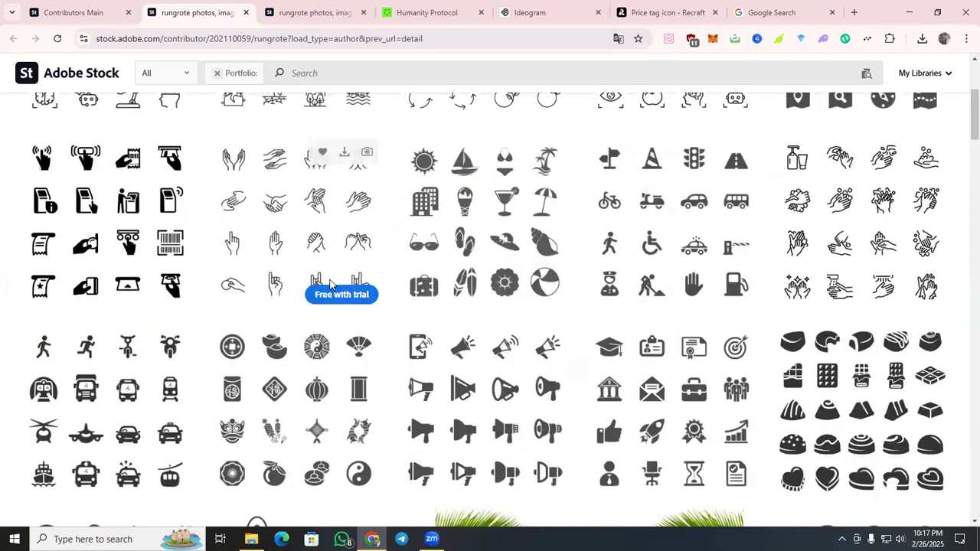
scroll(245, 278, "down", 2)
scroll(437, 236, "up", 1)
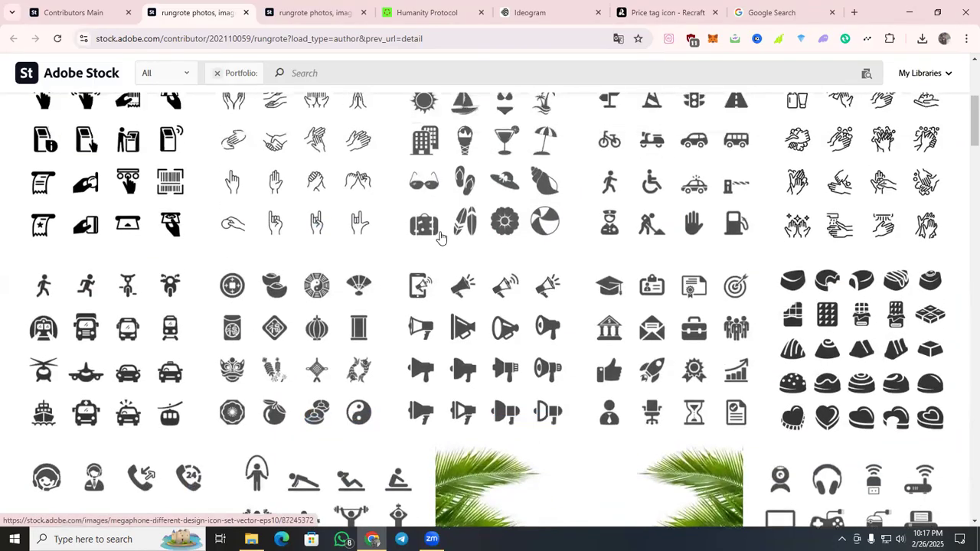
Open the summer beach icon set in the portfolio and copy "summer beach icon set," from its title.
left_click(448, 226)
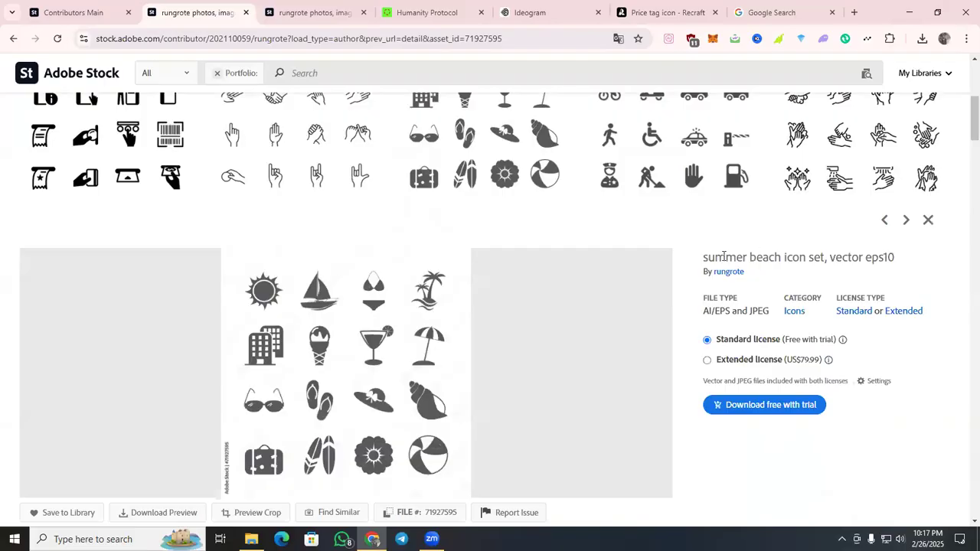
left_click_drag(705, 257, 821, 258)
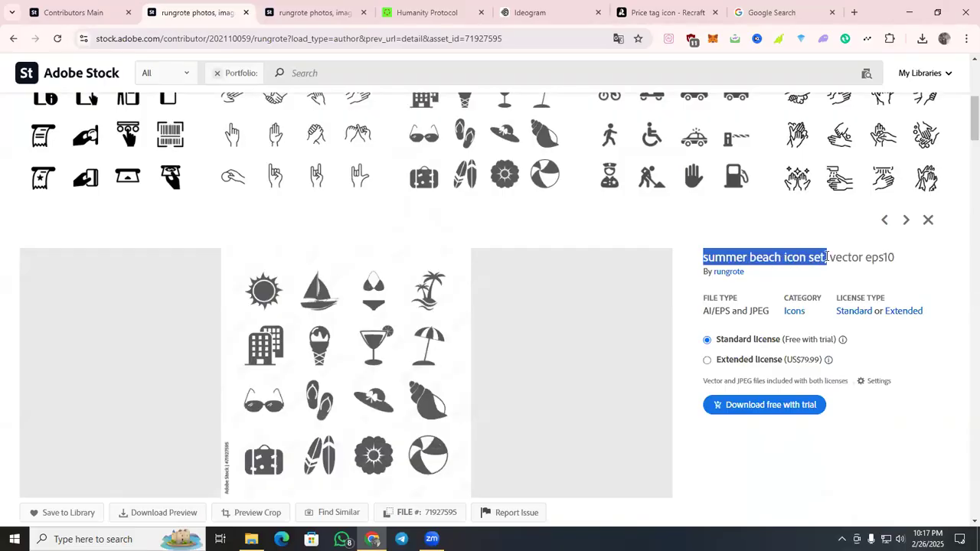
right_click(827, 258)
left_click(809, 271)
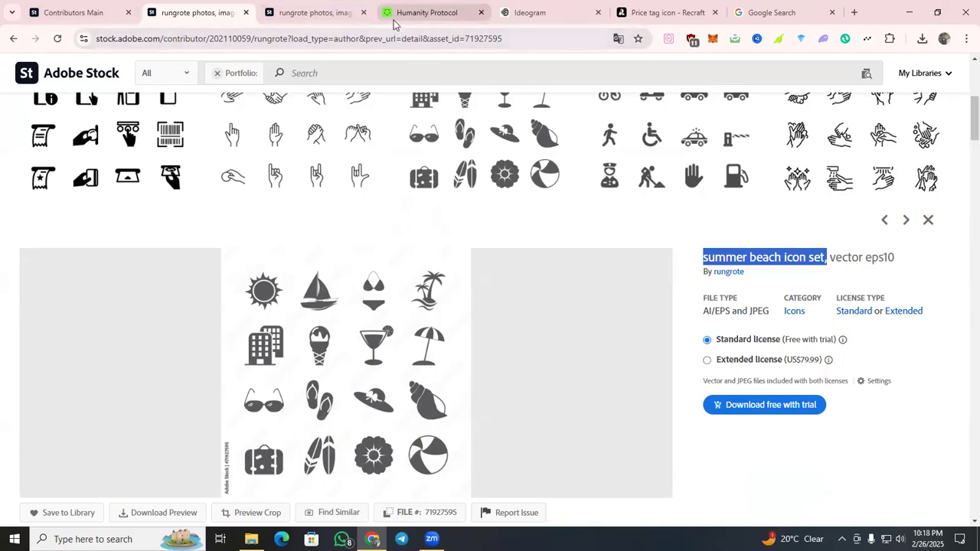
Switch to Ideogram and enter the prompt "summer beach icon set, white background", taking the background phrase from the clipboard history.
left_click(551, 10)
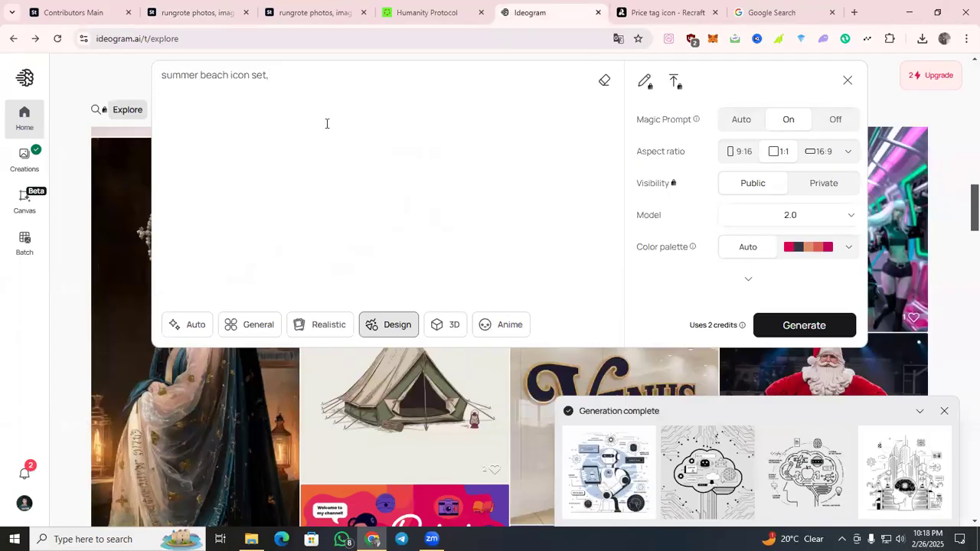
key("super+v")
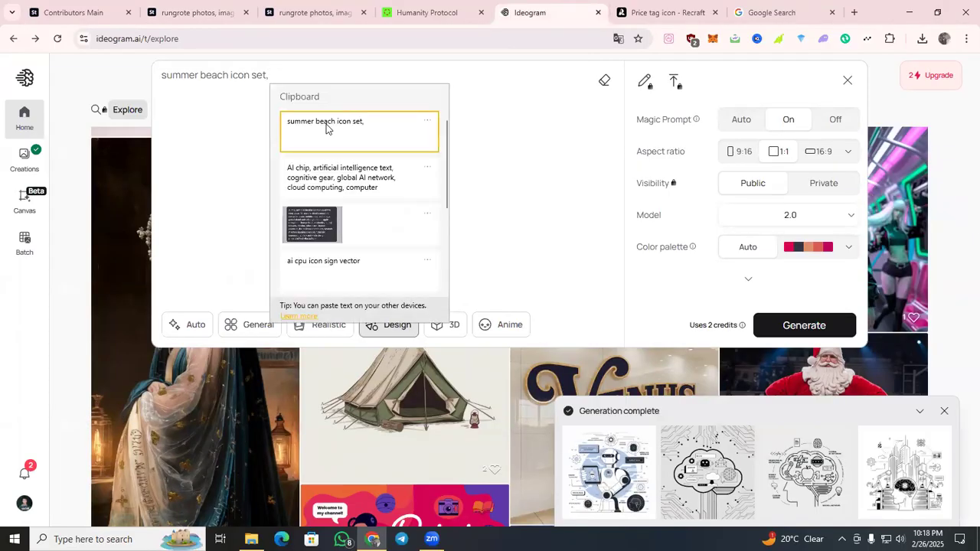
scroll(396, 217, "down", 3)
scroll(396, 222, "down", 1)
left_click(378, 214)
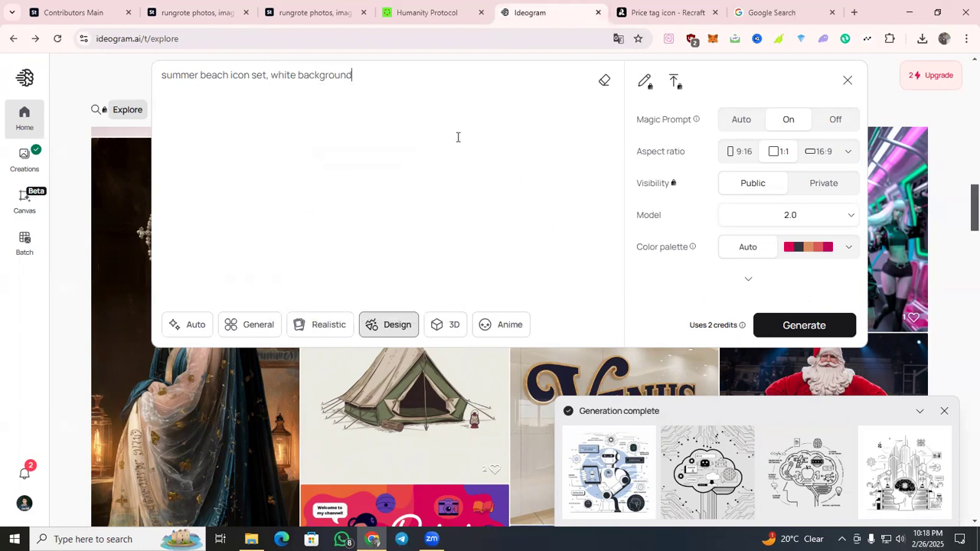
Copy the full beach icon prompt and generate it with the Design style in Ideogram.
triple_click(191, 75)
right_click(191, 76)
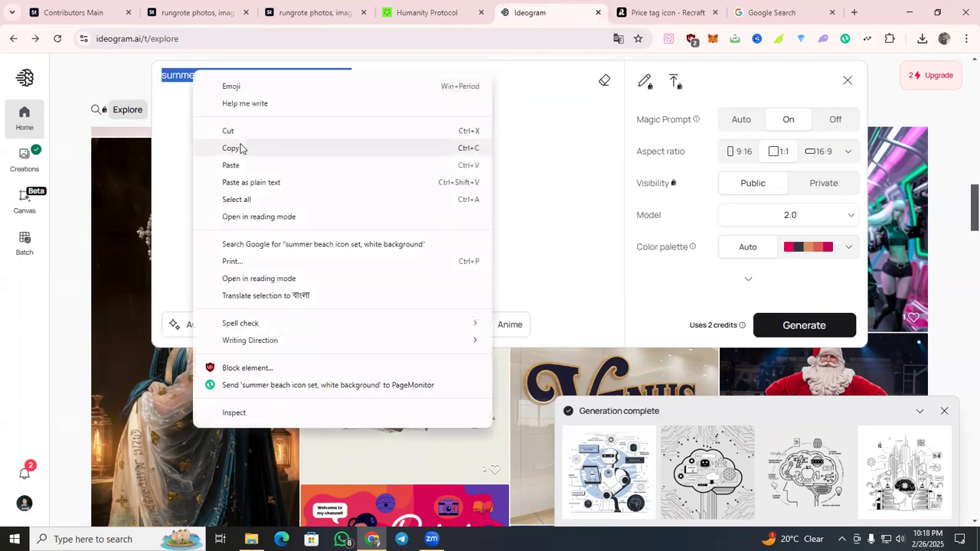
left_click(240, 149)
left_click(831, 315)
Switch to Recraft, replace the prompt with "summer beach icon set, white background", and generate the Linocut vector images.
left_click(638, 21)
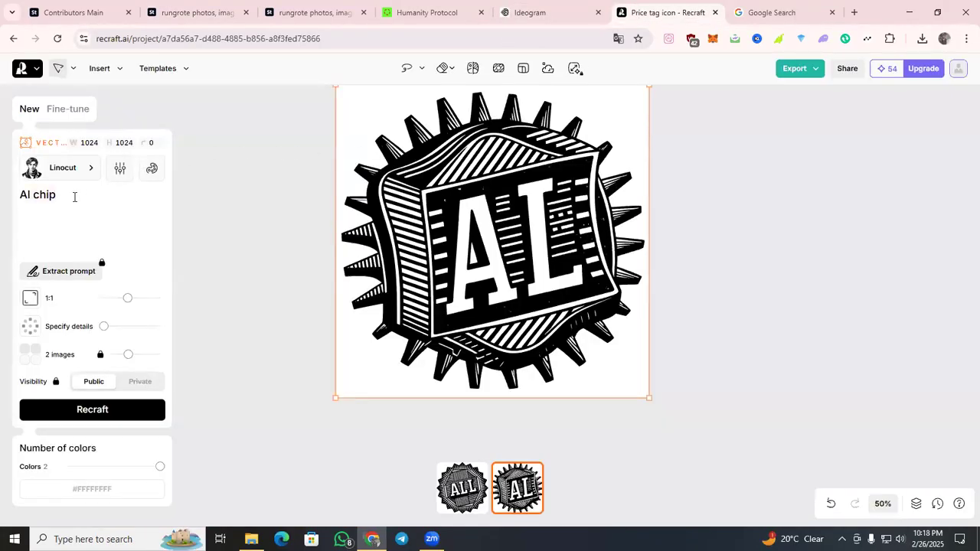
key("ctrl+a")
key("ctrl+v")
key("Return")
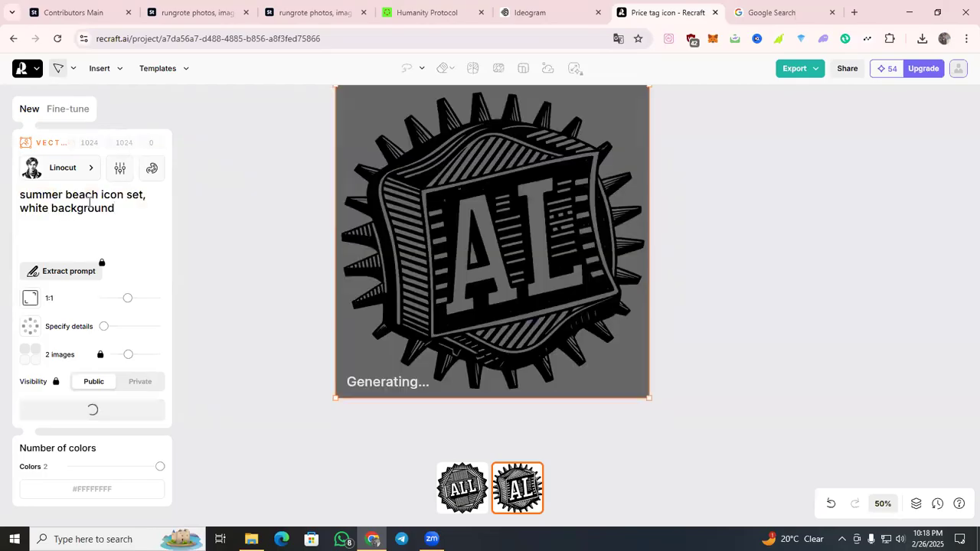
Check the queued generation in Ideogram, and return to Recraft to view the beach icon images.
left_click(528, 13)
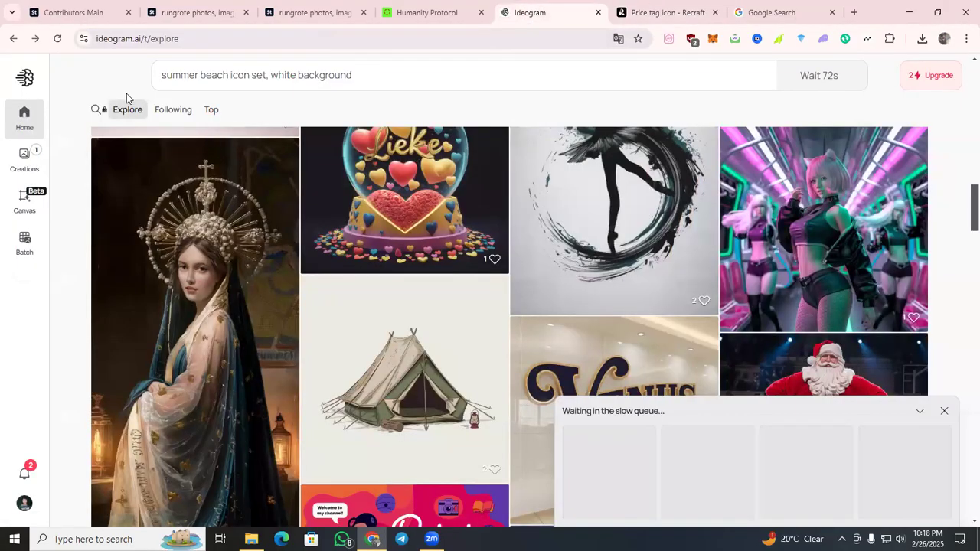
scroll(610, 179, "up", 1)
scroll(963, 446, "up", 1)
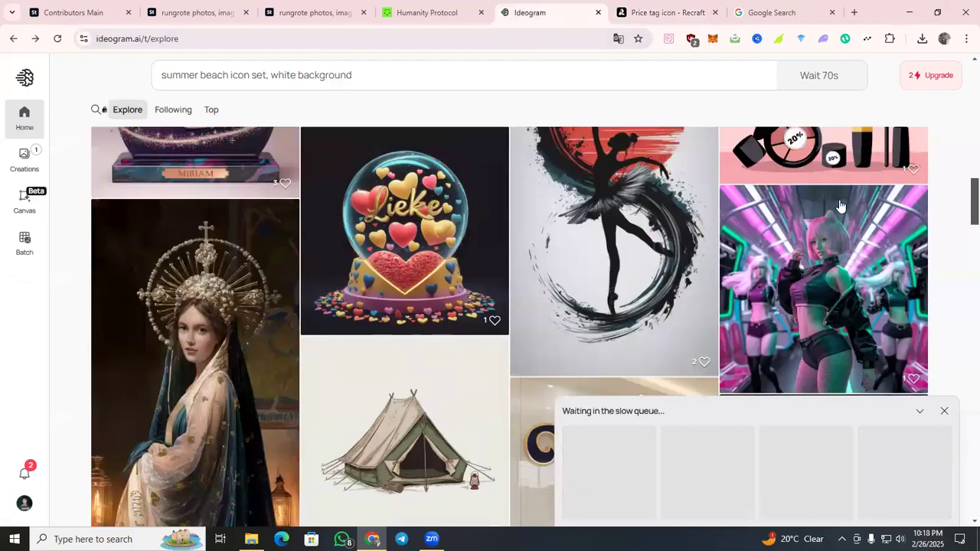
left_click(651, 7)
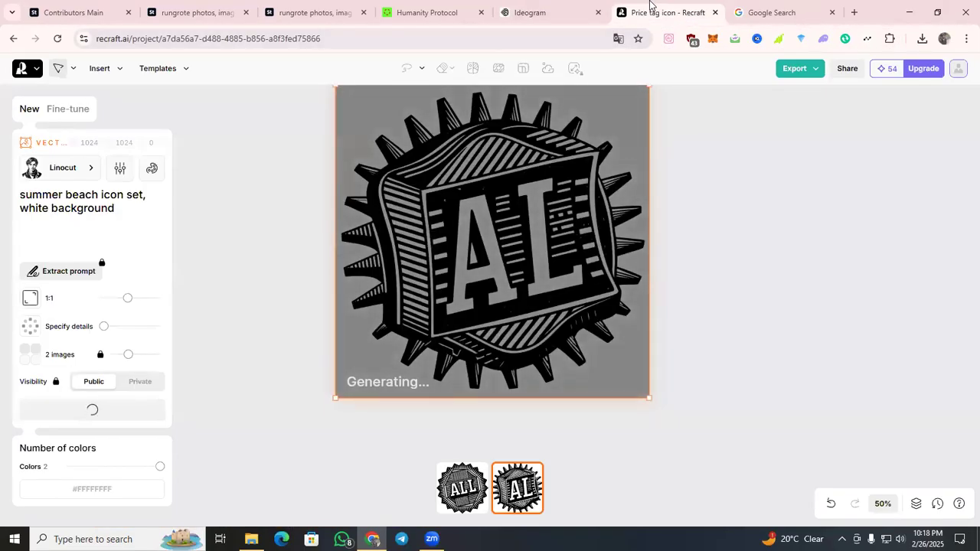
scroll(862, 231, "up", 1)
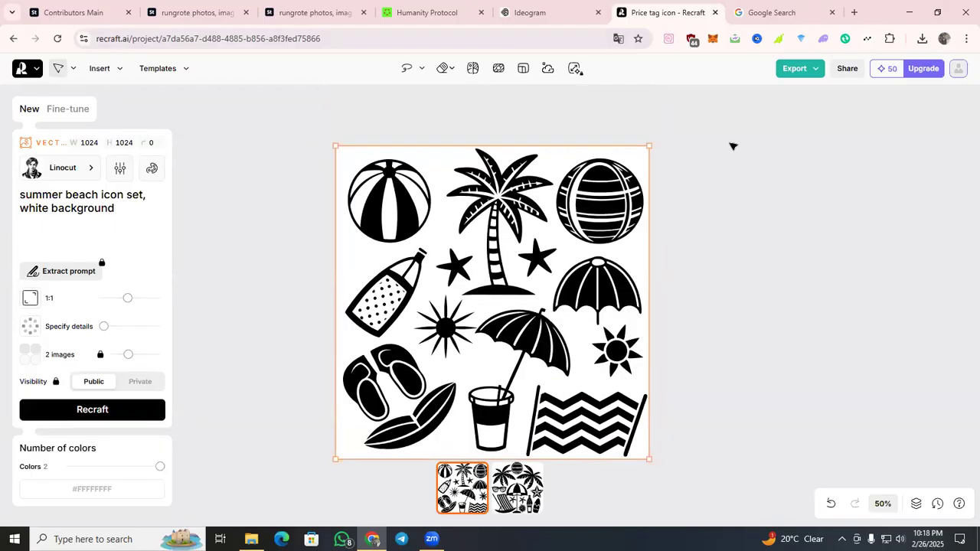
Export the first beach icon image from Recraft as an SVG and display the second image.
left_click(804, 69)
left_click(776, 174)
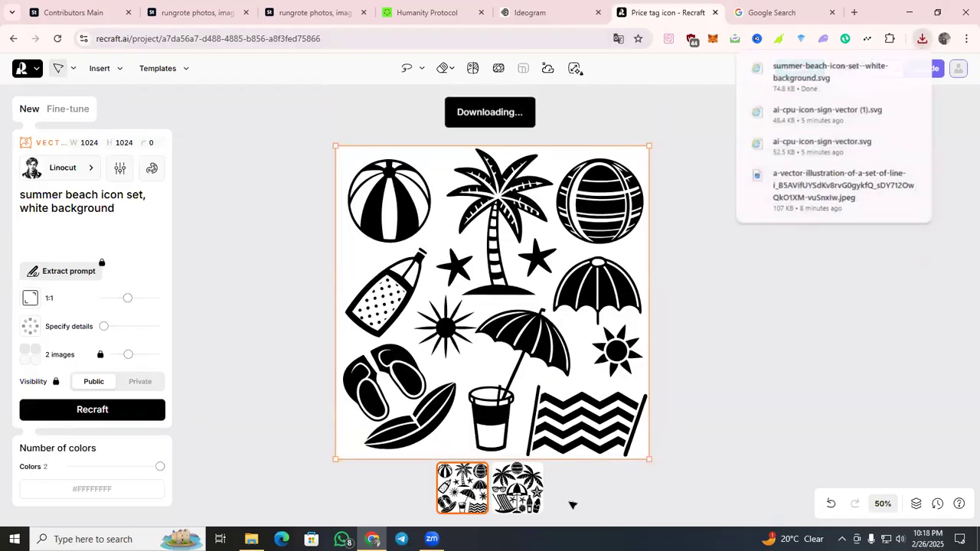
left_click(544, 503)
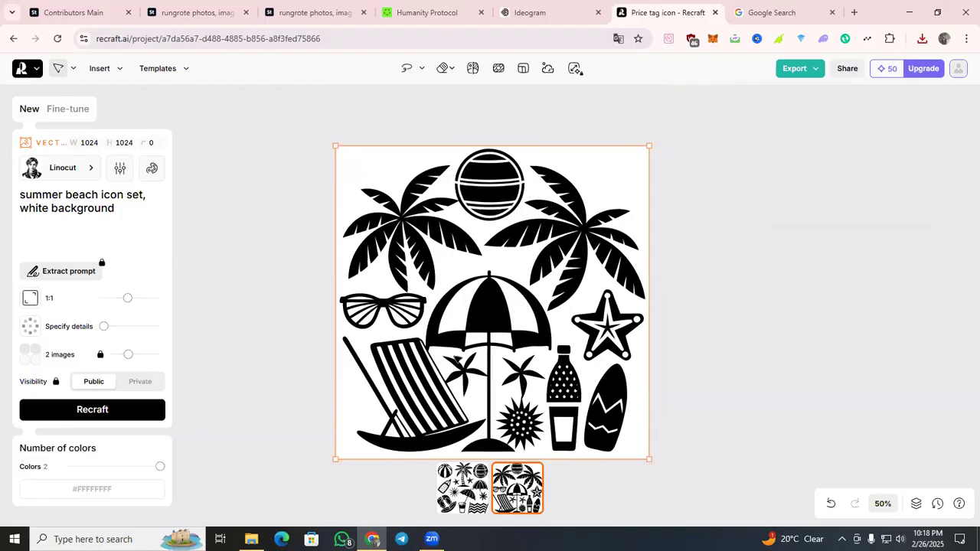
Generate the beach icon prompt again in Recraft and shorten the prompt text to "summer beach icon".
left_click(136, 417)
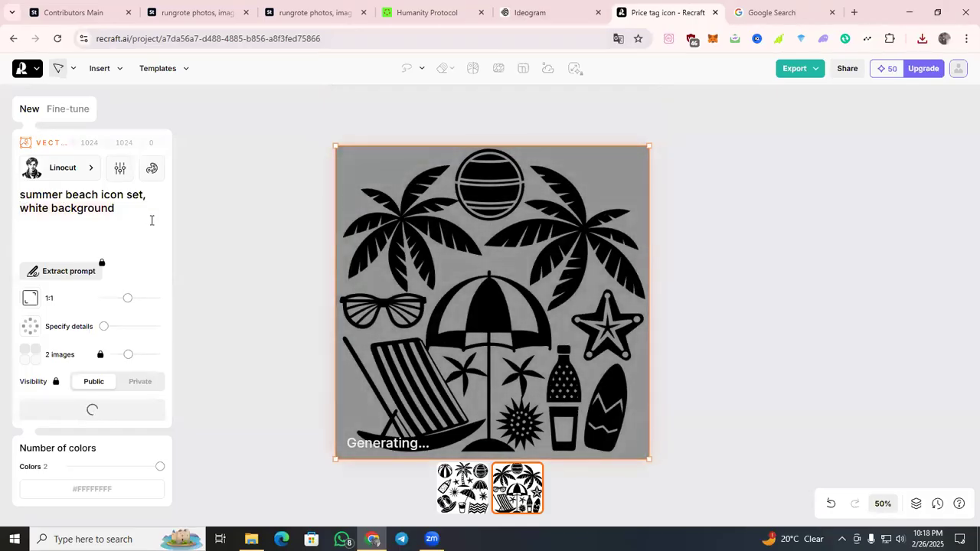
key("ctrl+BackSpace")
key("ctrl+BackSpace")
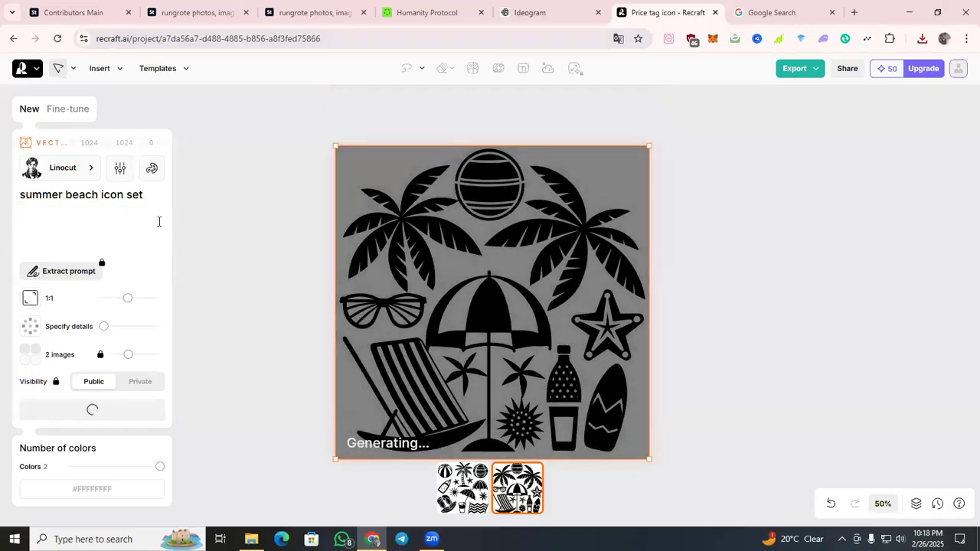
key("BackSpace")
key("ctrl+BackSpace")
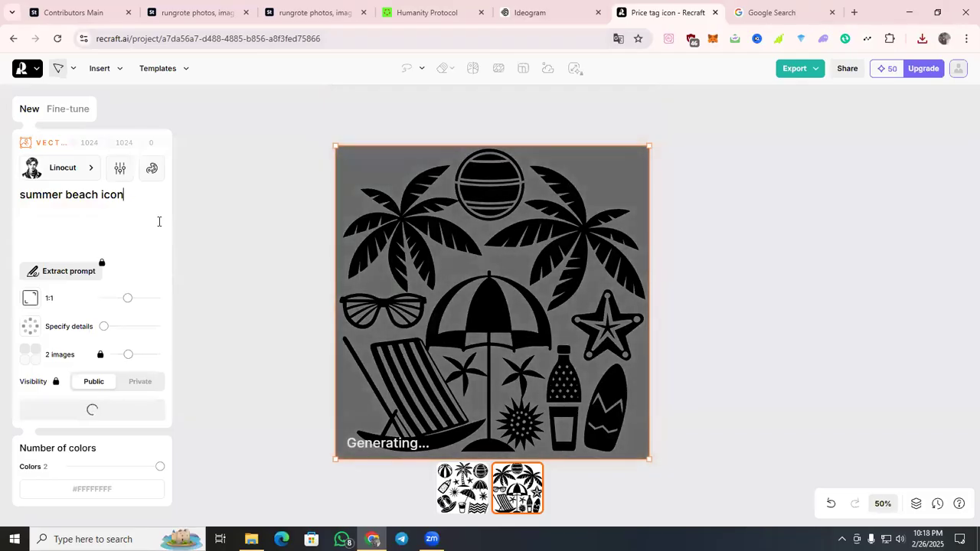
Switch to Ideogram, check the progress of the beach icon generation, and browse the Explore feed.
left_click(536, 18)
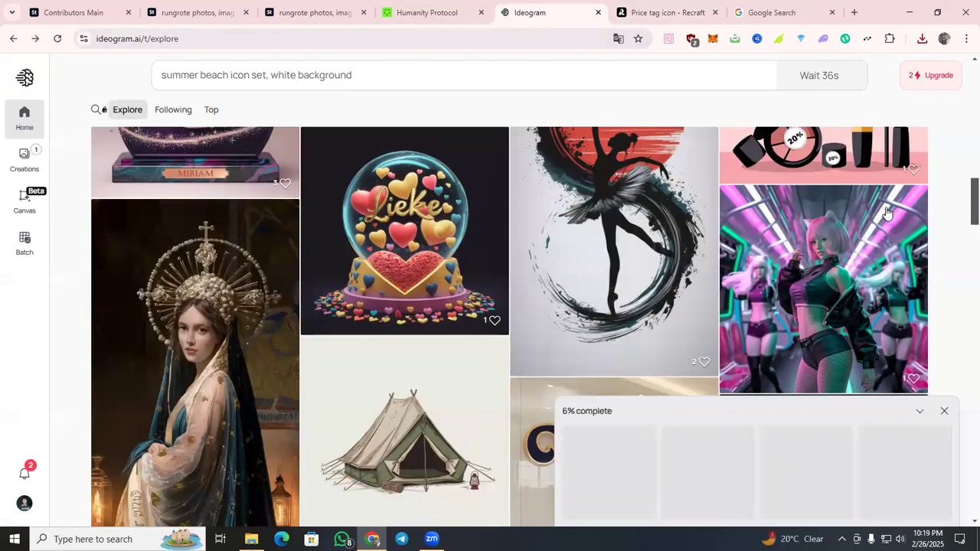
scroll(842, 230, "down", 1)
scroll(707, 205, "down", 5)
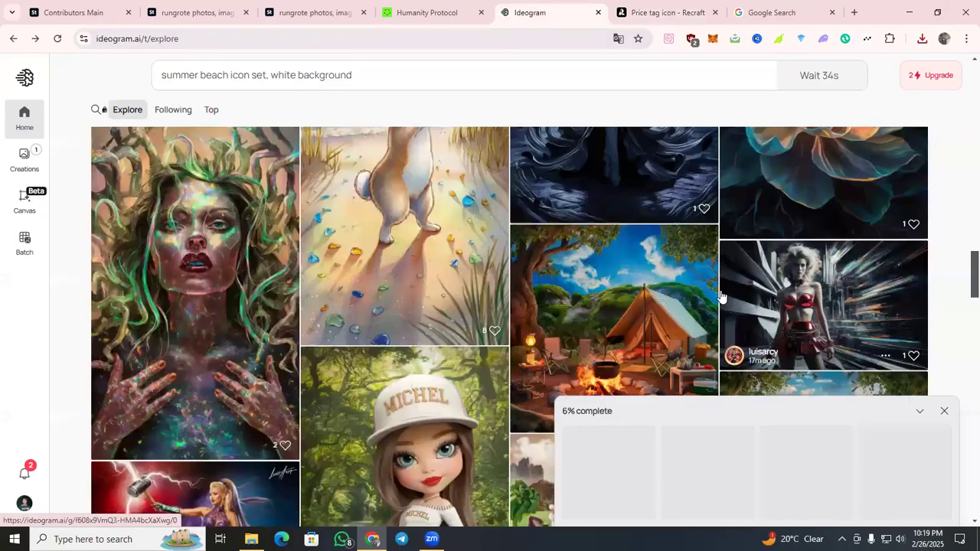
scroll(963, 318, "down", 3)
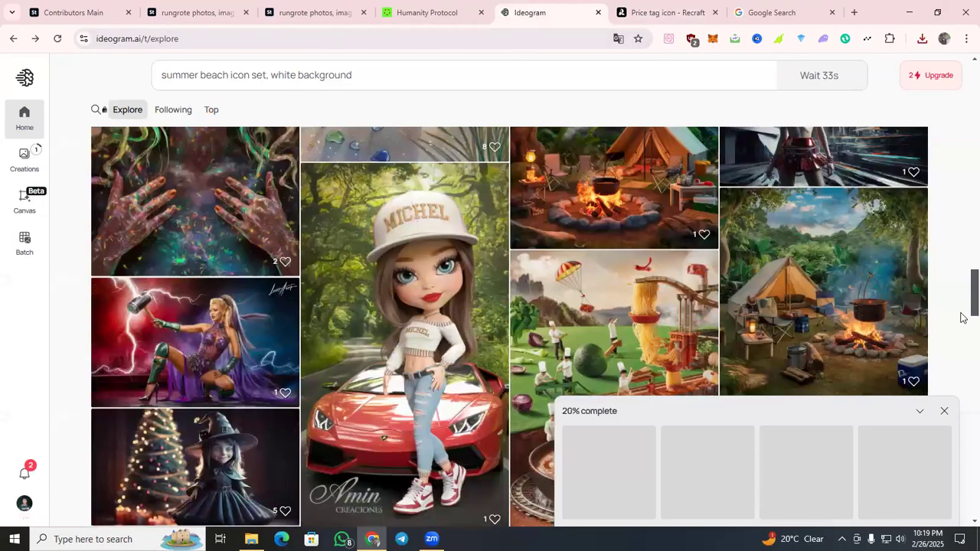
scroll(963, 318, "down", 1)
scroll(962, 316, "down", 5)
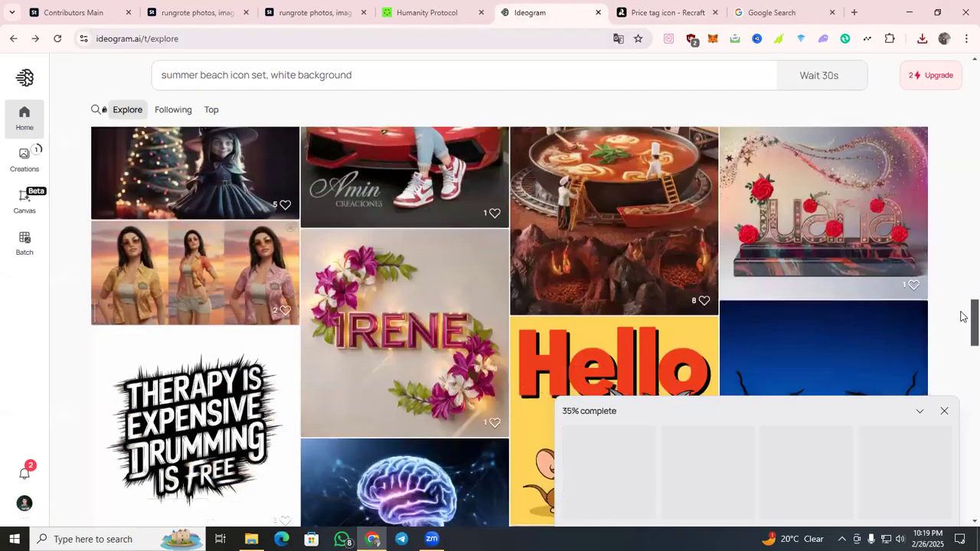
scroll(963, 314, "down", 3)
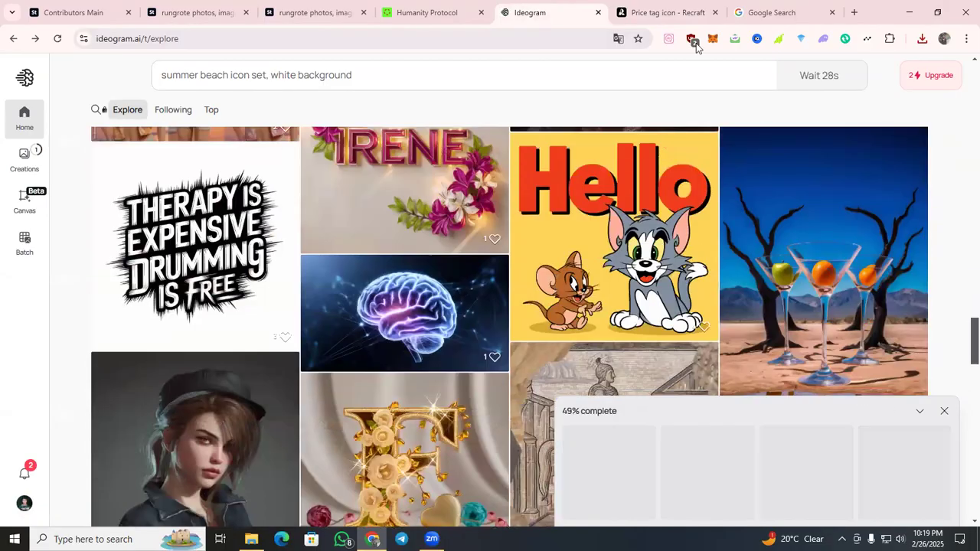
Switch to Recraft, compare the two beach icon set images, and generate the "summer beach icon" prompt.
left_click(667, 13)
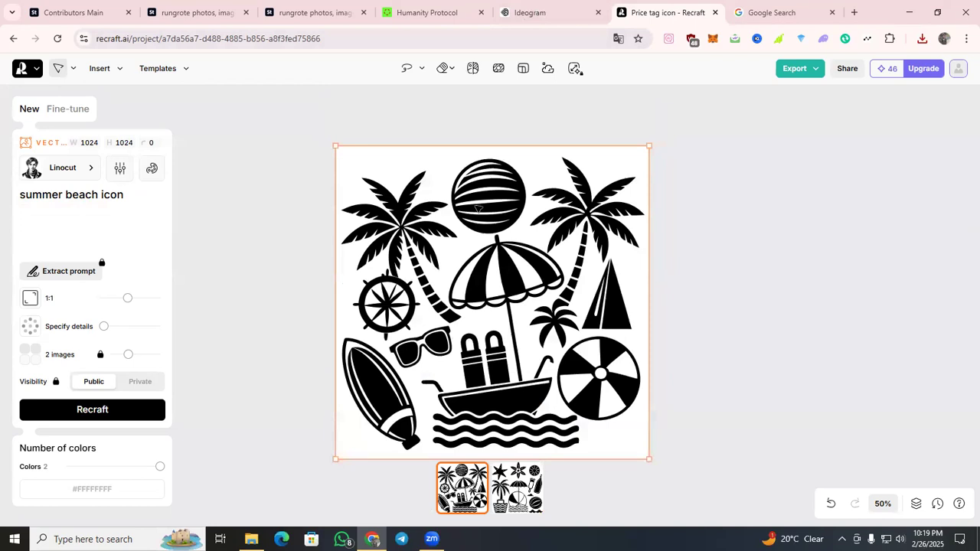
left_click(518, 498)
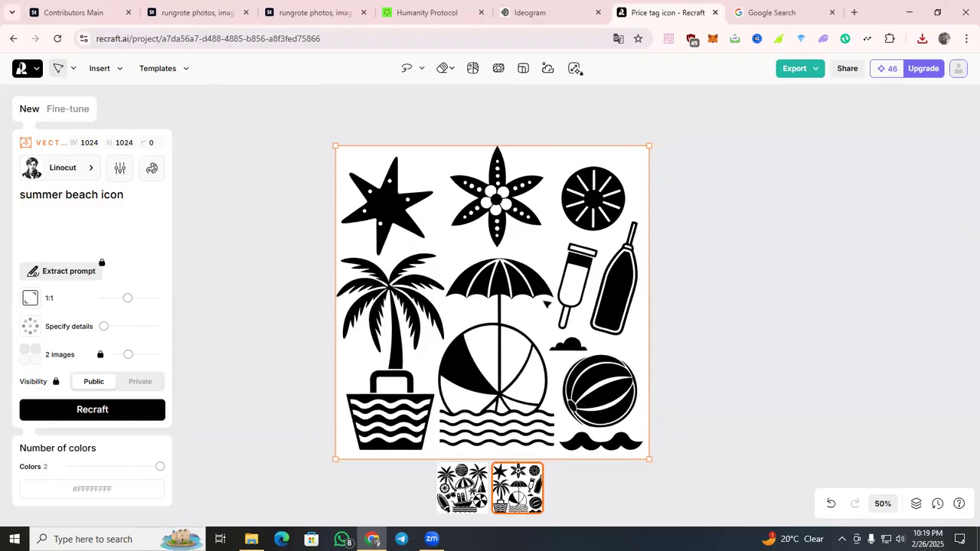
left_click(460, 494)
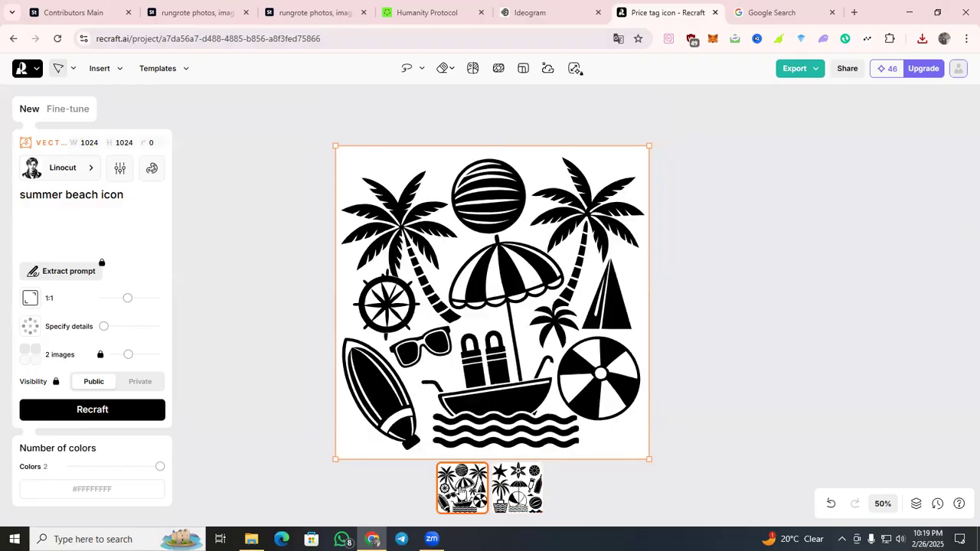
left_click(157, 419)
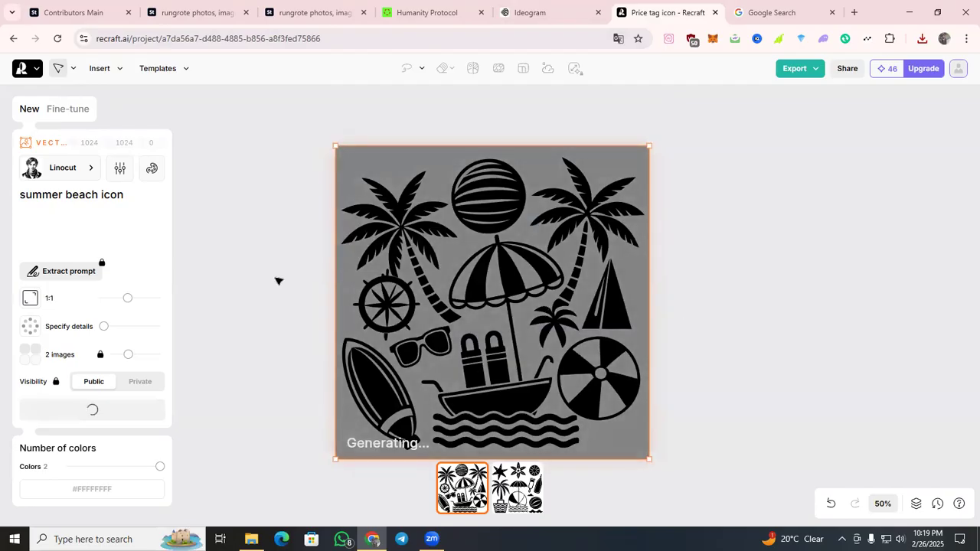
Switch to the Adobe Stock listing of the summer beach icon set and open the Image to Prompt extension.
left_click(116, 6)
left_click(183, 14)
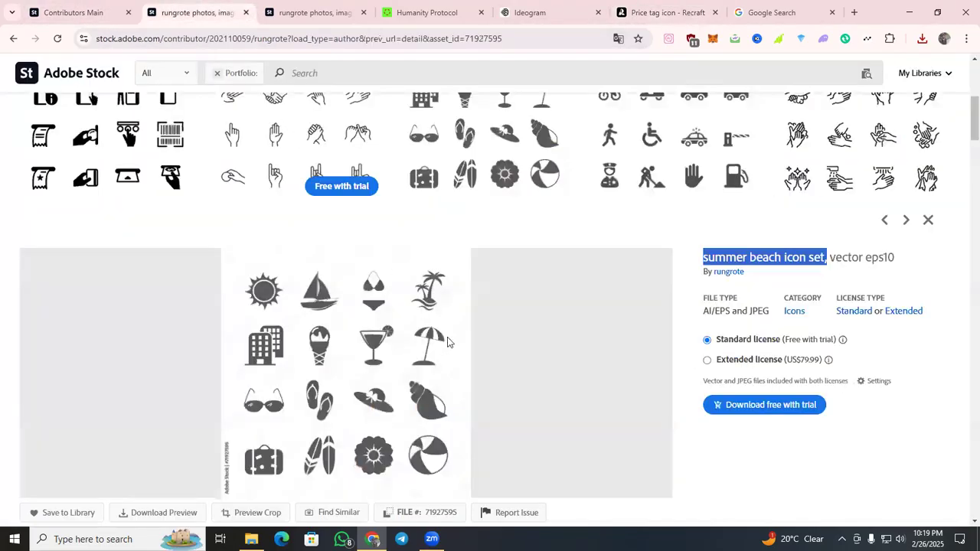
scroll(459, 341, "down", 2)
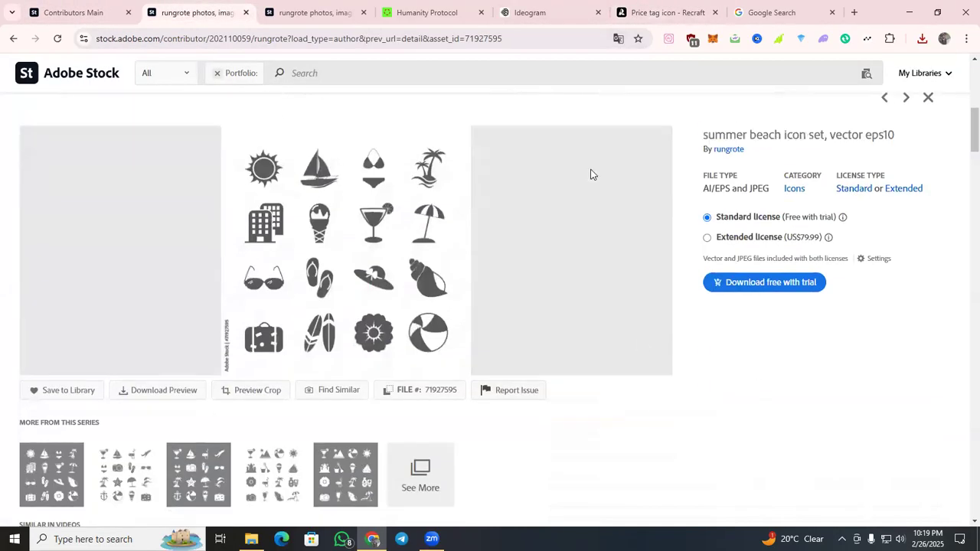
left_click(669, 38)
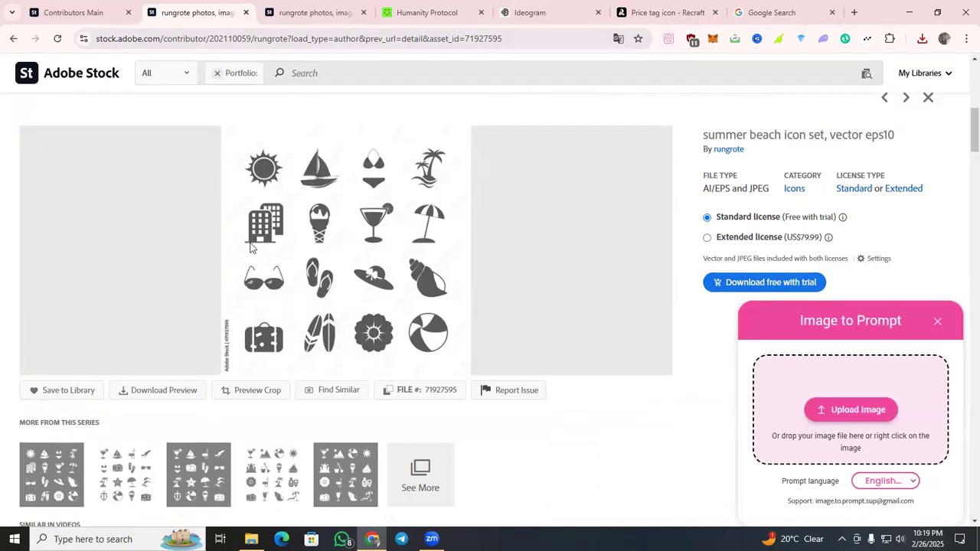
Copy the address of CoCoClip.AI's image-to-prompt page from the other Chrome profile and open it in a new tab of the original profile.
left_click(853, 17)
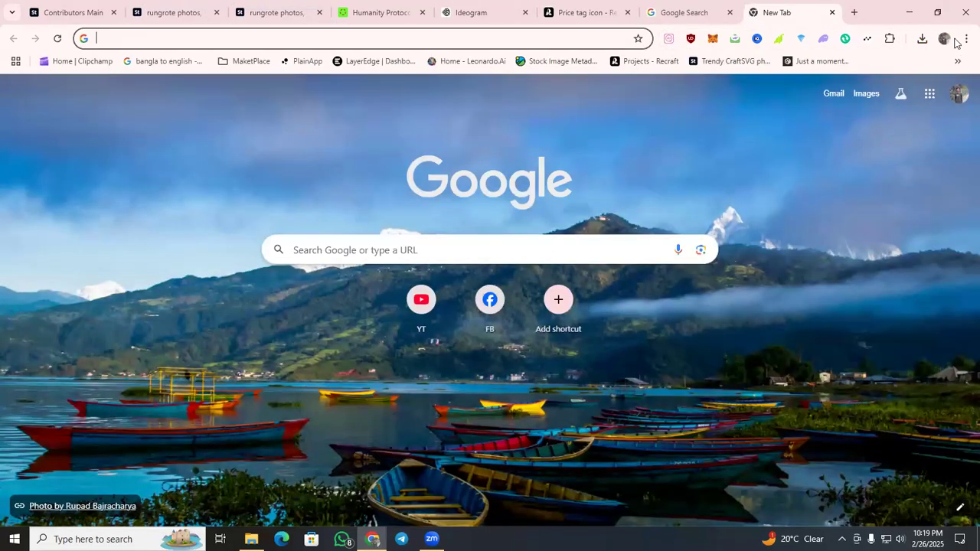
left_click(945, 39)
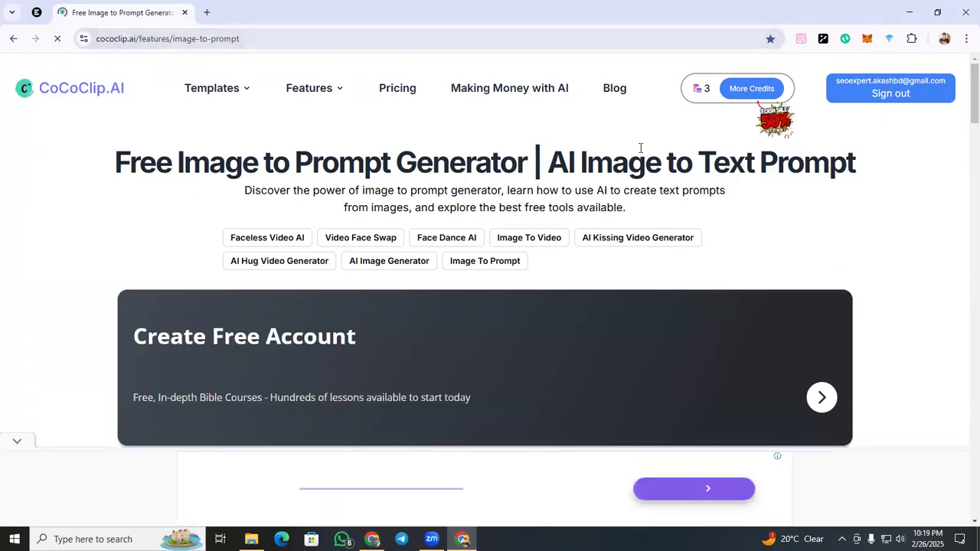
scroll(641, 150, "down", 1)
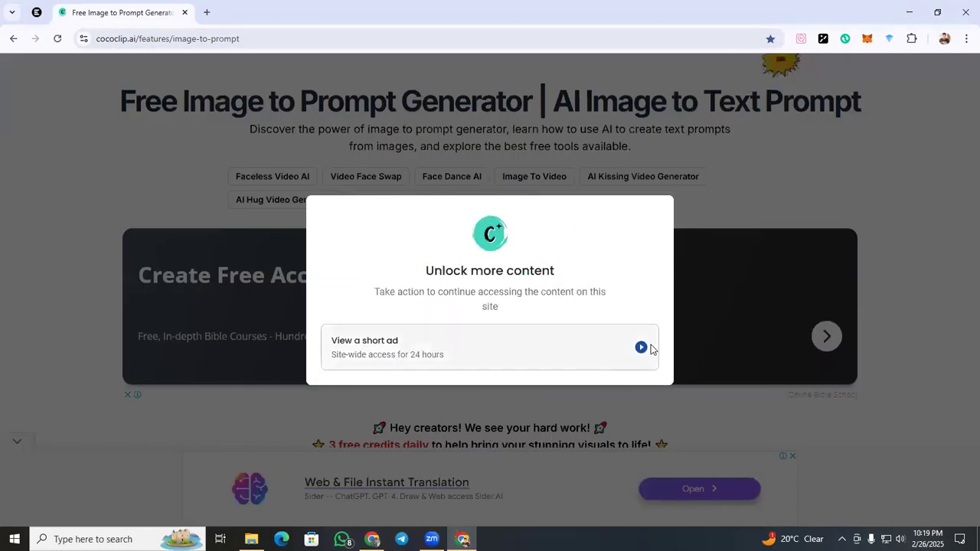
left_click(268, 38)
right_click(268, 38)
left_click(314, 136)
left_click(966, 9)
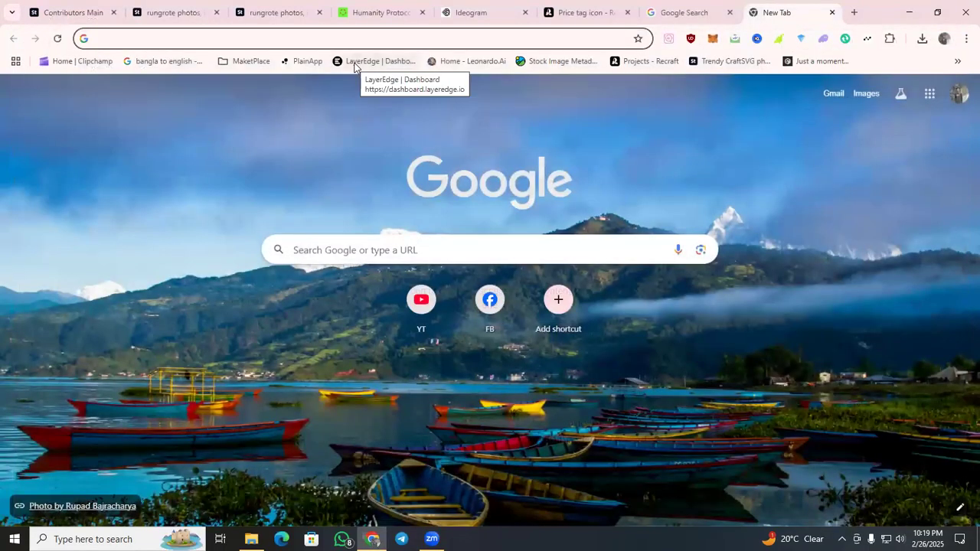
type("https://cococlip.ai/features/image-to-prompt#google_vignette")
key("Return")
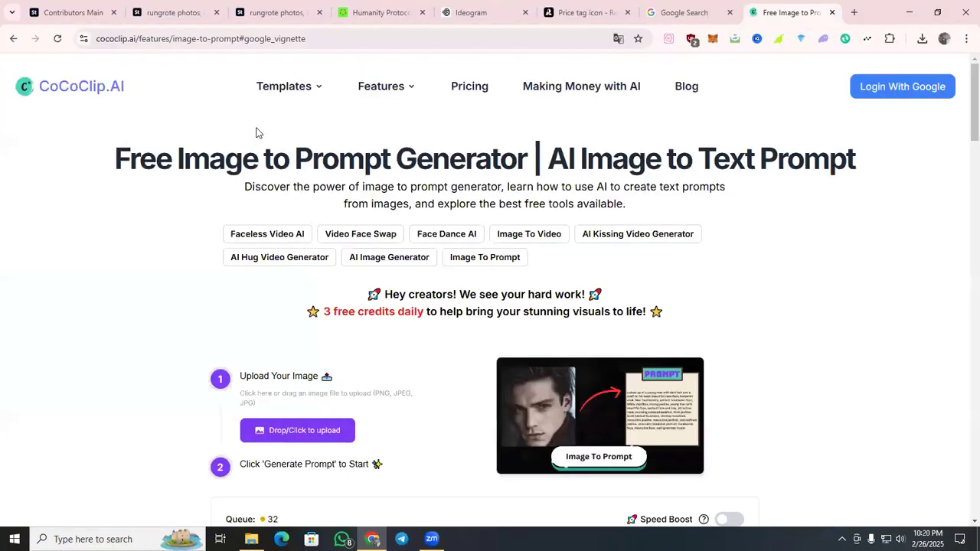
scroll(289, 163, "down", 2)
scroll(289, 163, "down", 2)
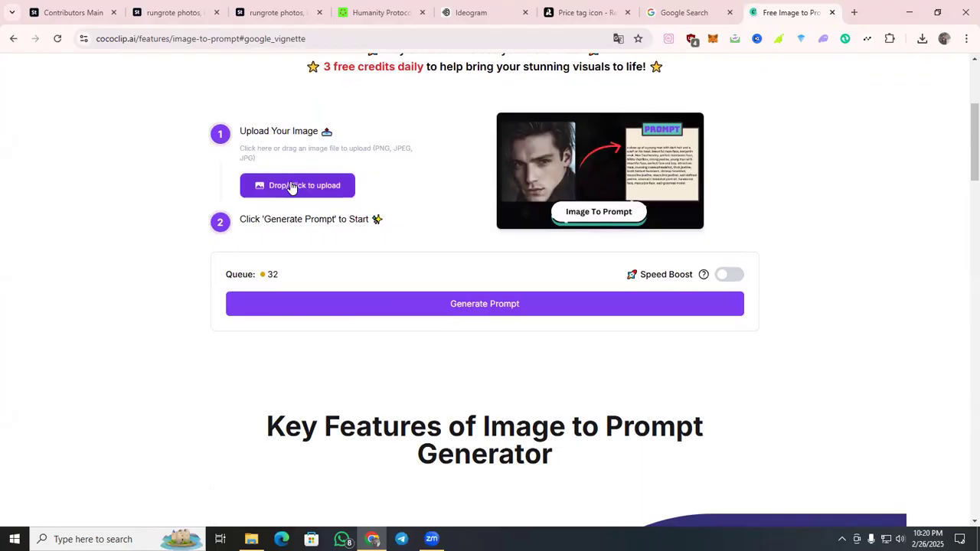
left_click(293, 186)
left_click(628, 222)
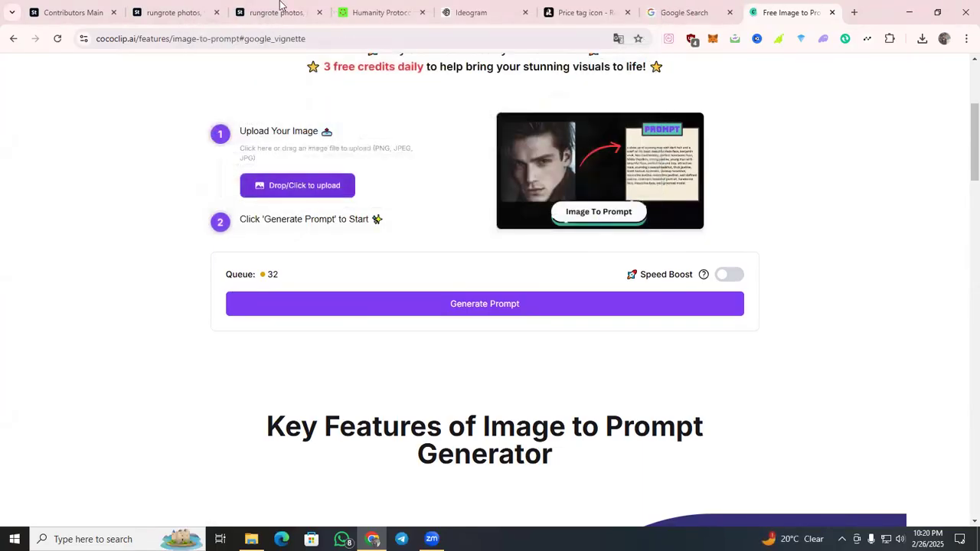
Open the summer beach icon set preview from Adobe Stock in its own tab and save it as a JPEG in Downloads.
left_click(179, 9)
left_click_drag(348, 206, 328, 167)
left_click_drag(651, 80, 320, 189)
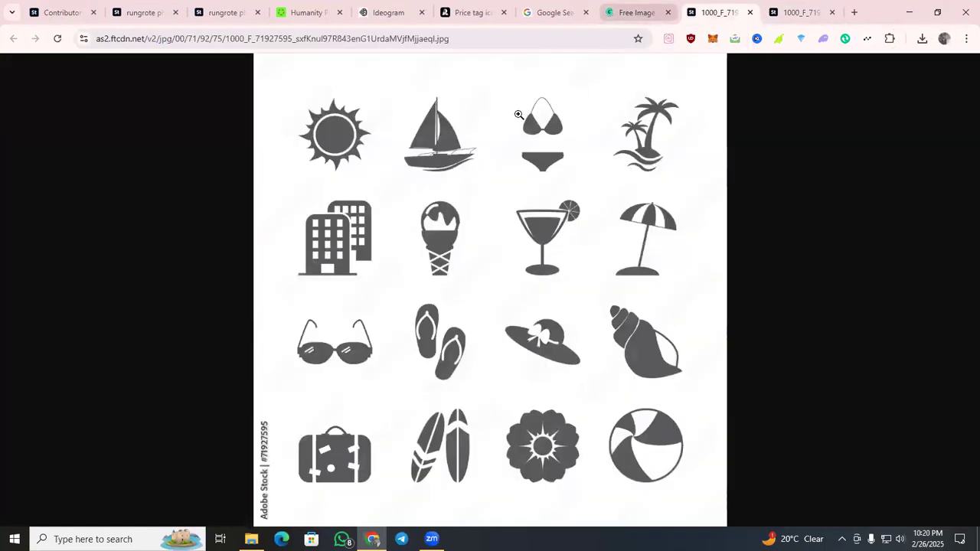
right_click(519, 123)
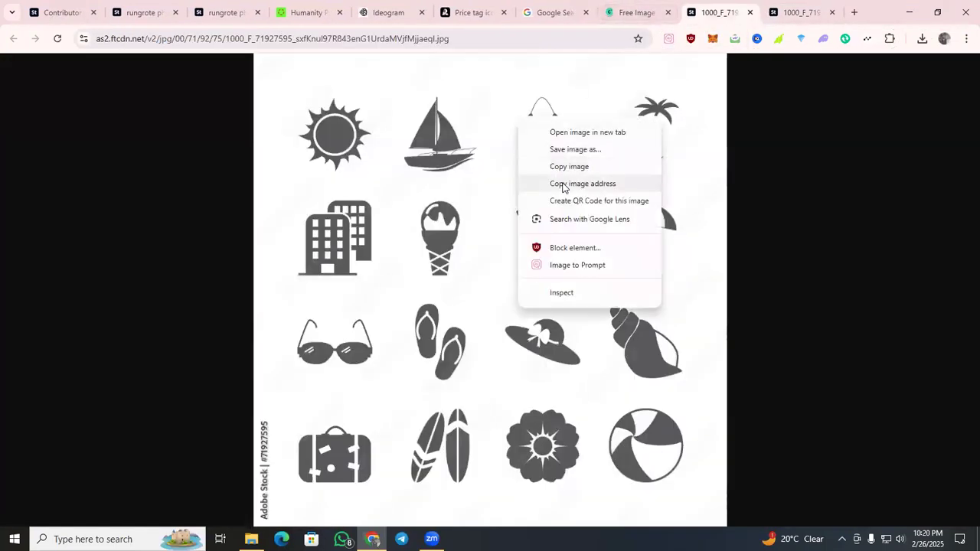
left_click(588, 150)
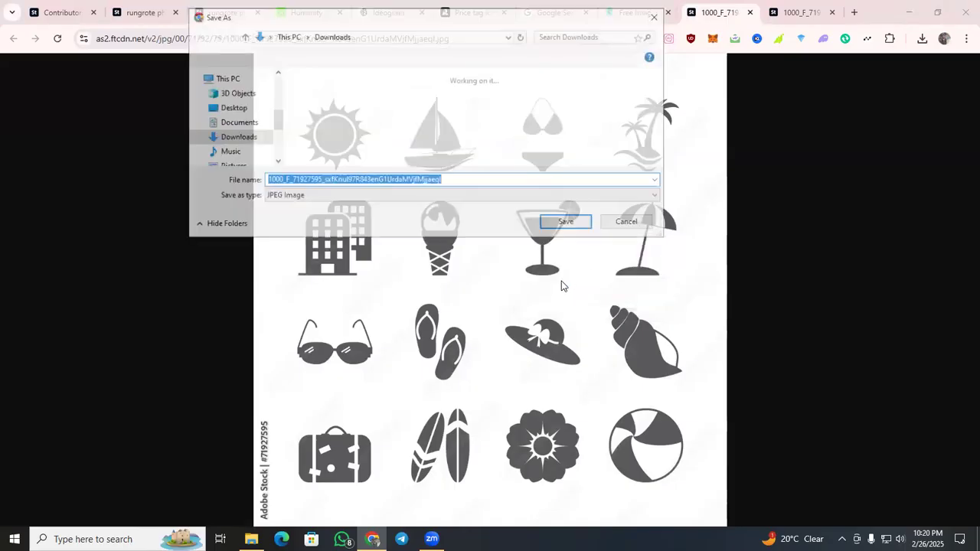
left_click(568, 223)
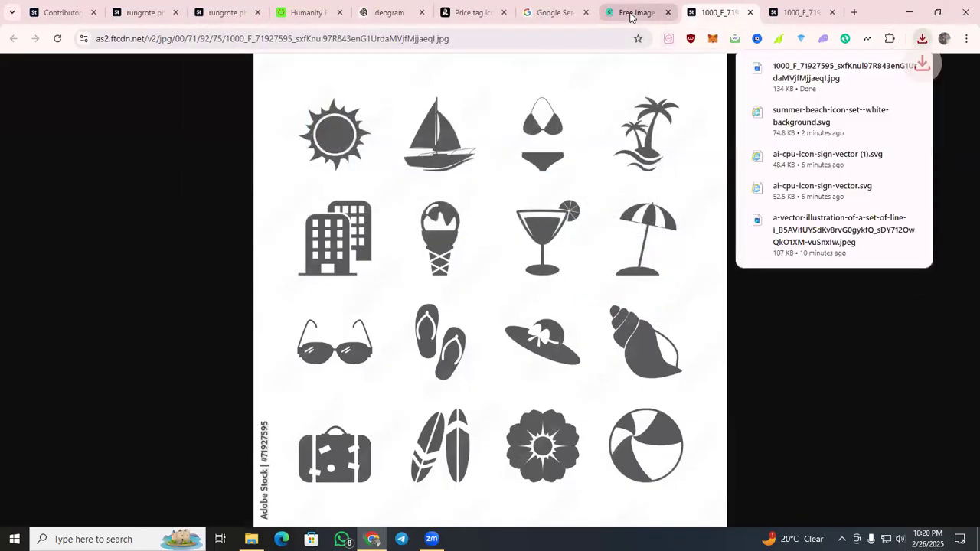
Choose the saved beach icon image for upload in CoCoClip.AI and sign in with a Google account.
left_click(635, 13)
left_click(331, 191)
left_click(344, 149)
left_click(568, 223)
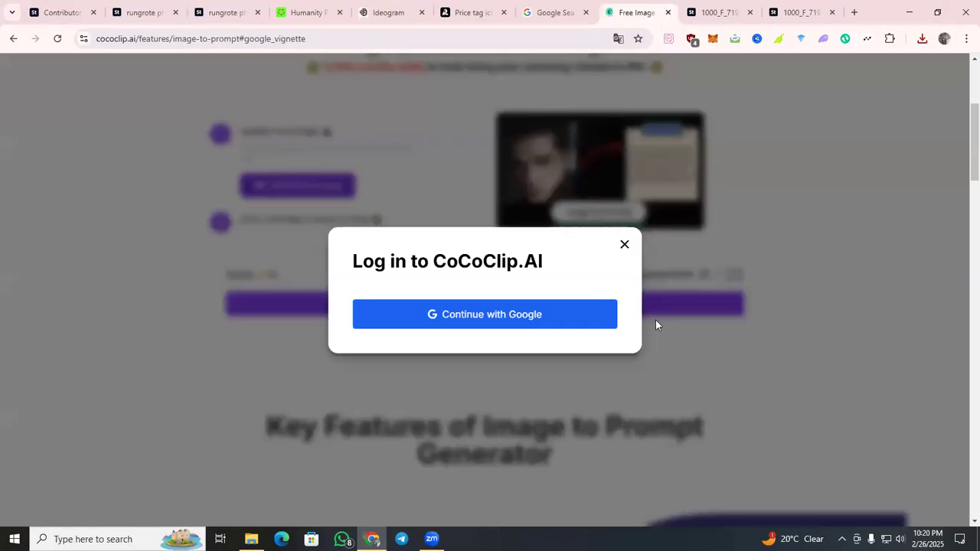
left_click(592, 327)
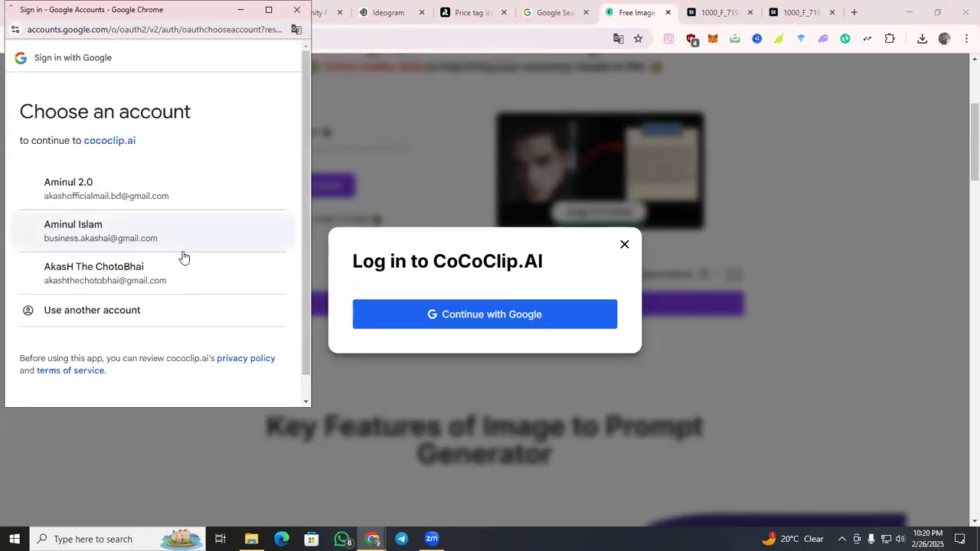
left_click(182, 282)
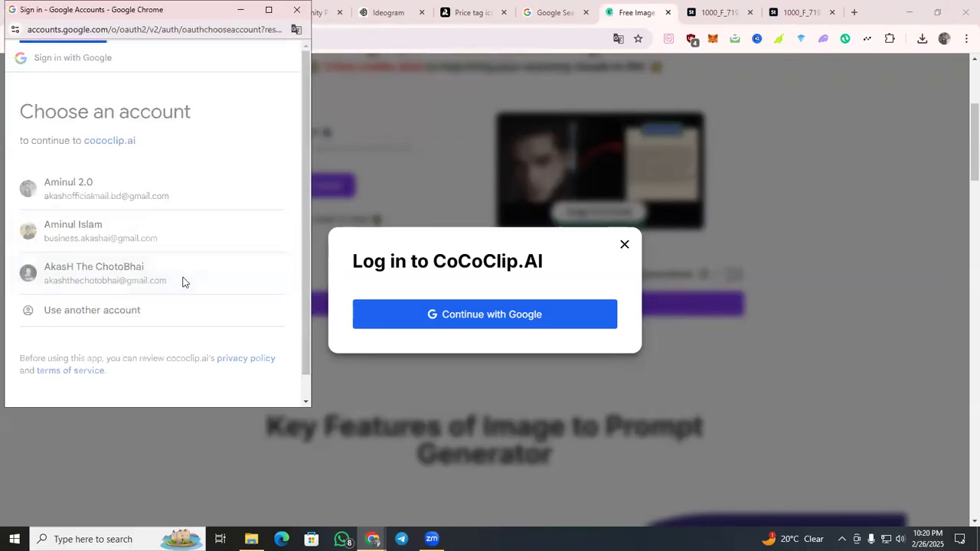
left_click(249, 278)
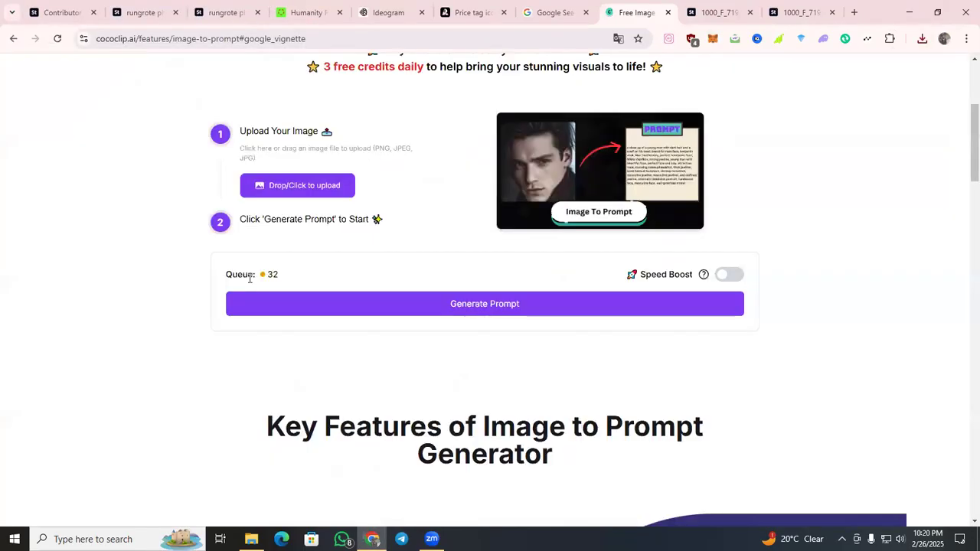
Upload the saved beach icon image from Downloads to CoCoClip.AI and start generating its prompt.
scroll(249, 280, "up", 1)
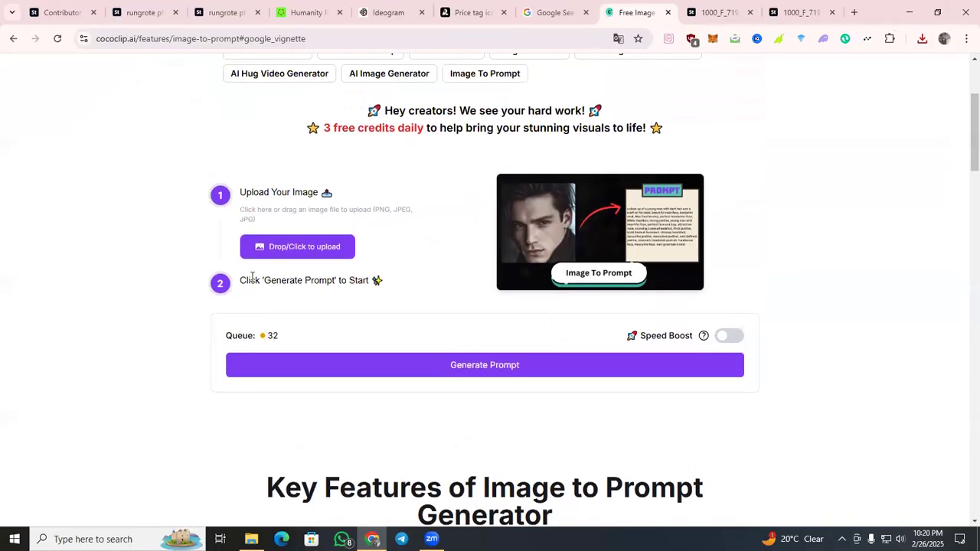
left_click(304, 253)
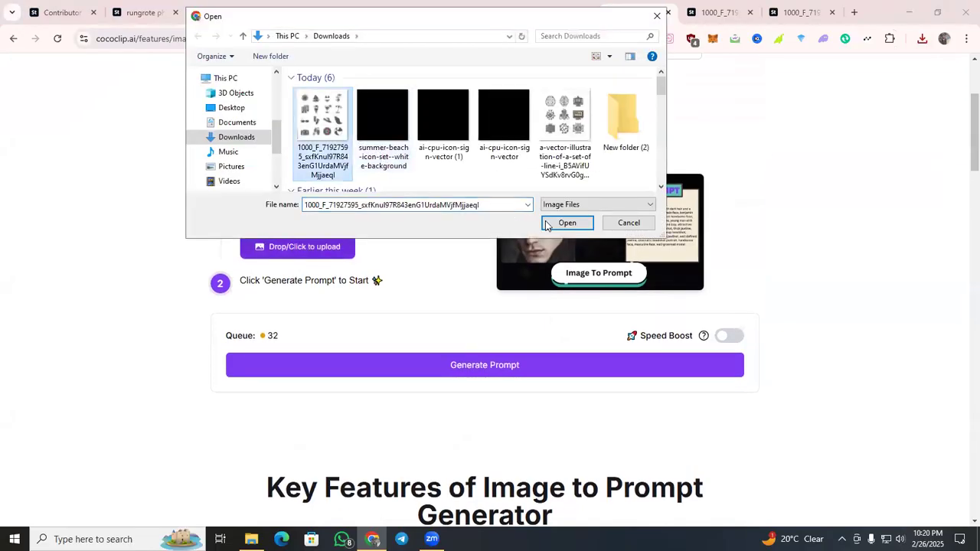
left_click(566, 223)
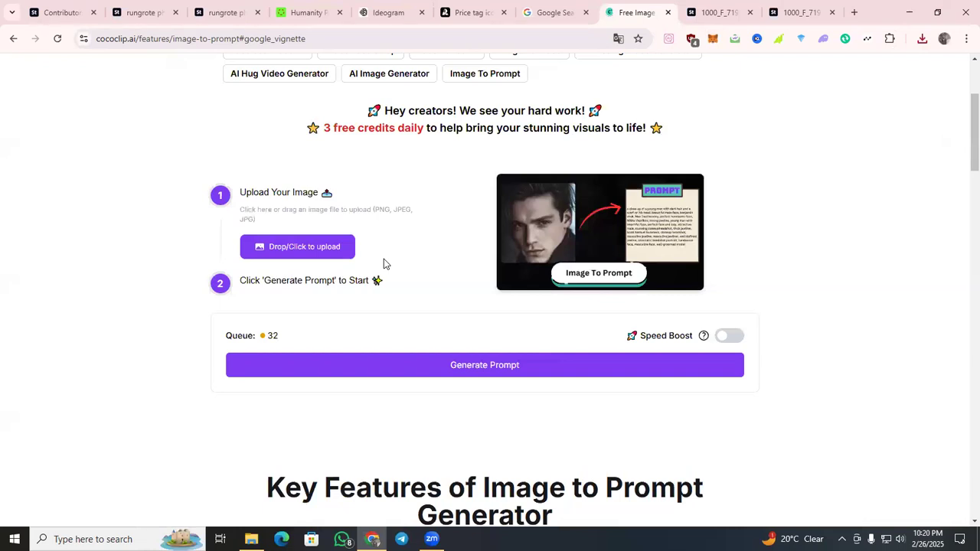
left_click(451, 367)
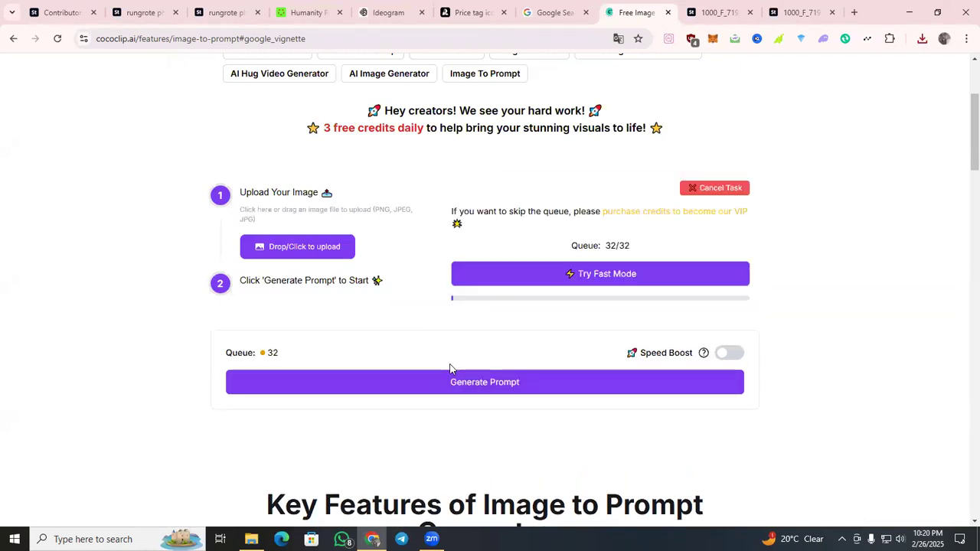
Check the prompt generation queue in CoCoClip.AI and close the duplicate tab of the preview image.
left_click_drag(579, 245, 667, 248)
left_click(836, 255)
left_click(705, 12)
left_click(750, 13)
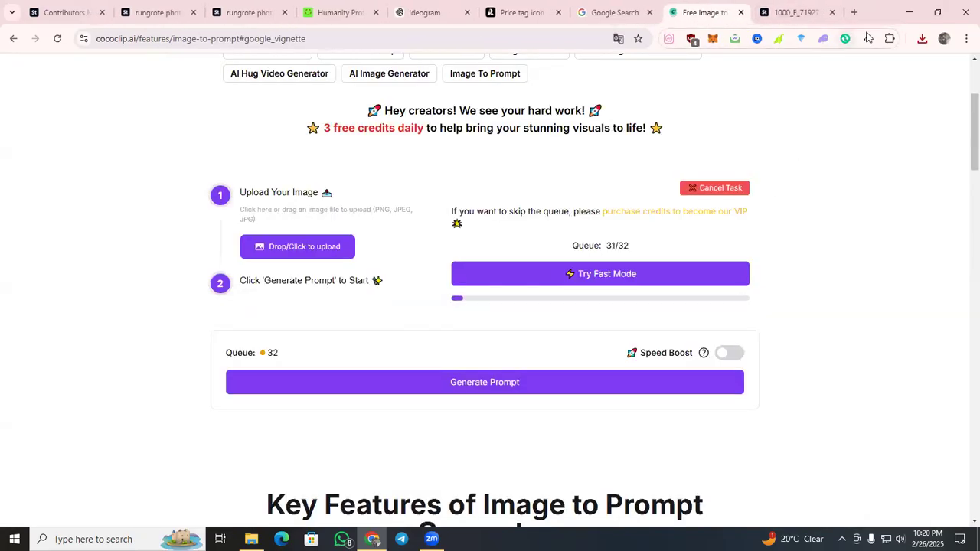
Search Google for "chatgpt 3.5" in a new tab.
left_click(855, 14)
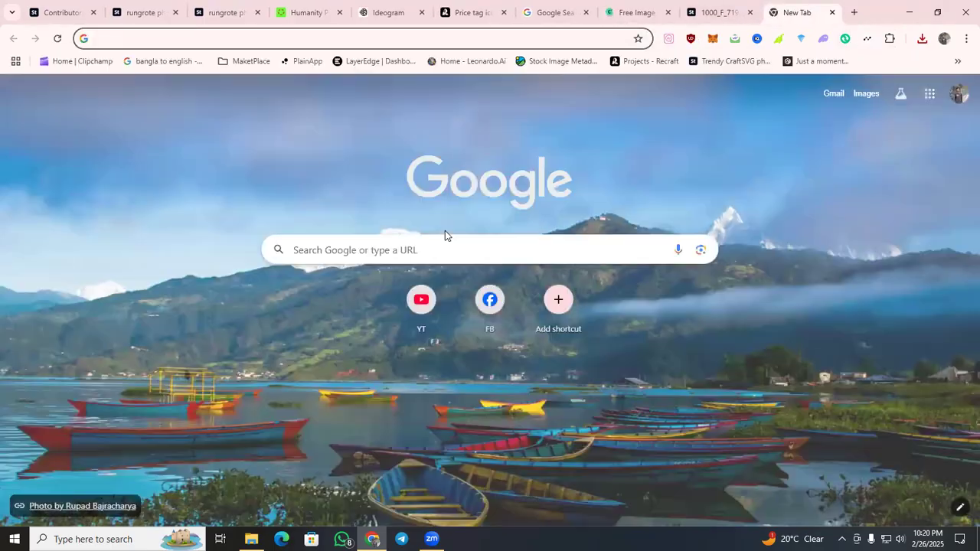
type("c")
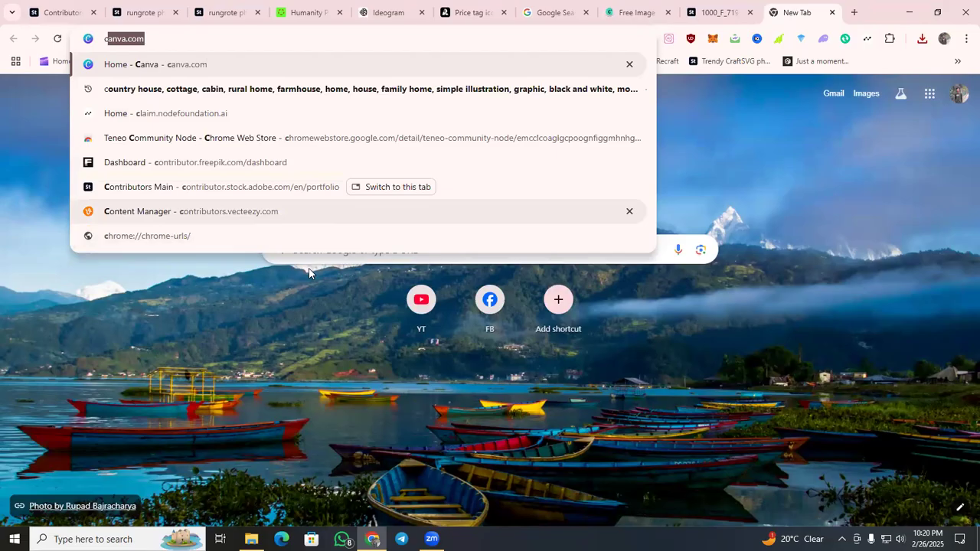
type("hat")
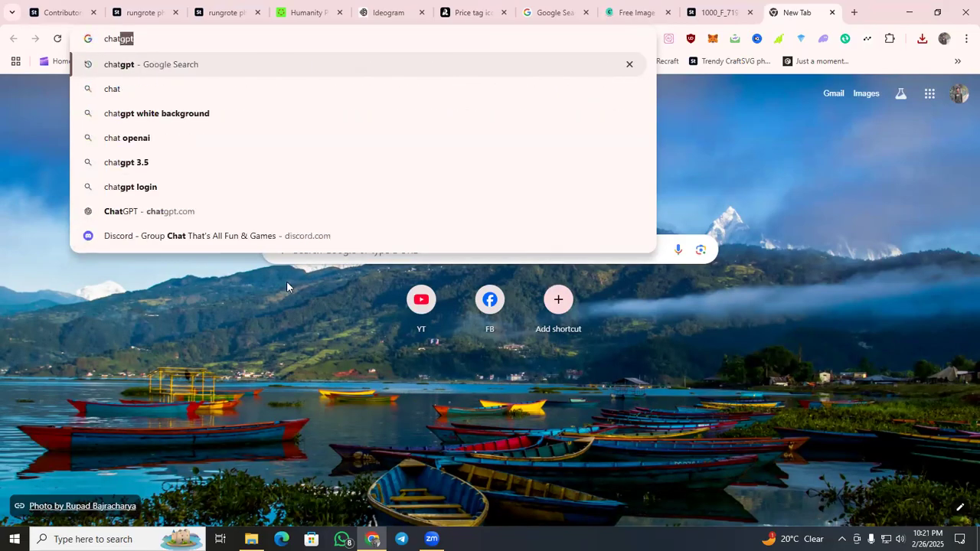
left_click(164, 163)
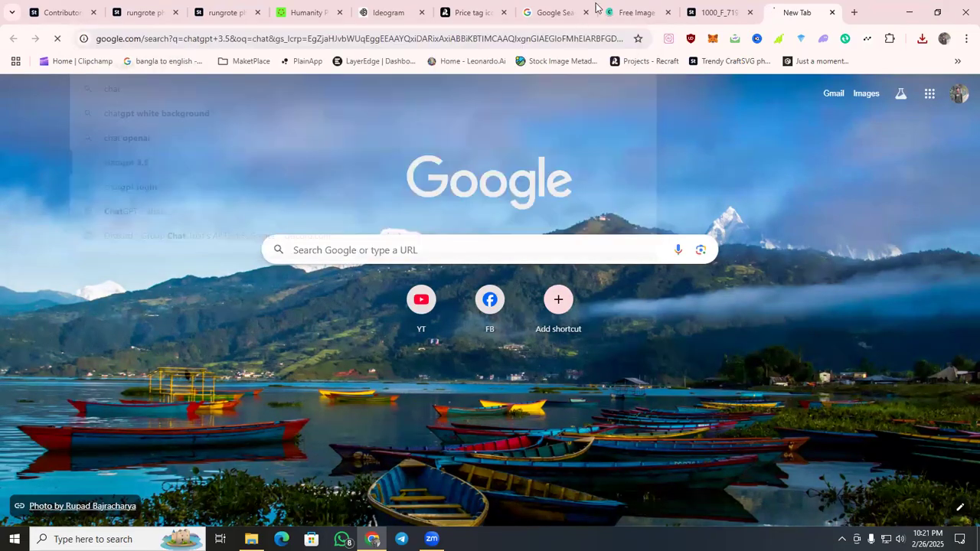
Return to Recraft and view the second image generated from the "summer beach icon" prompt.
left_click(469, 13)
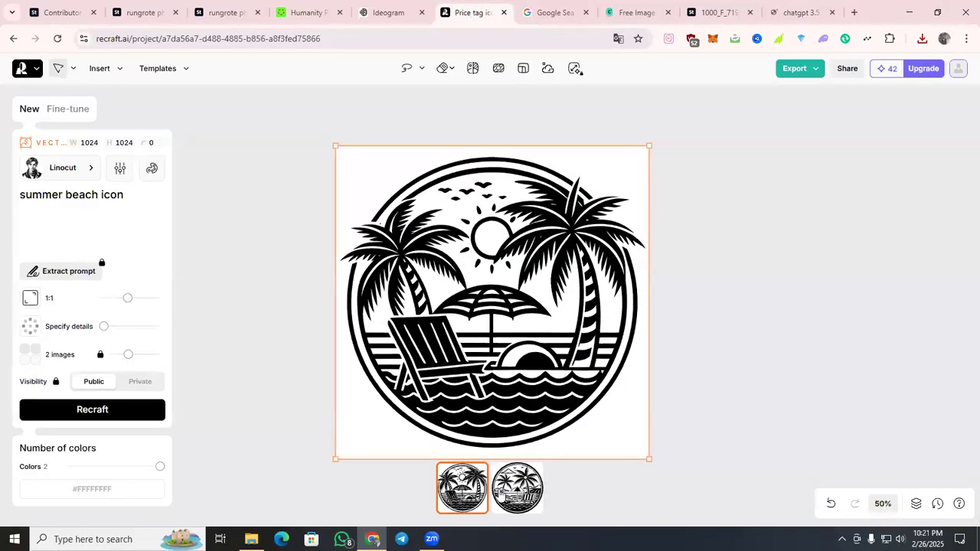
left_click(503, 494)
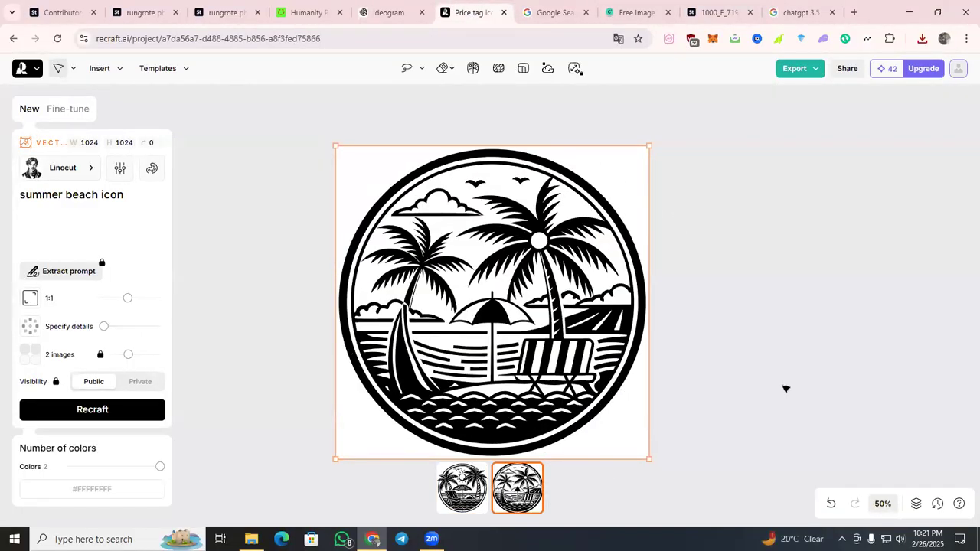
Export the selected second "summer beach icon" image from the Recraft canvas.
left_click(801, 68)
left_click(770, 172)
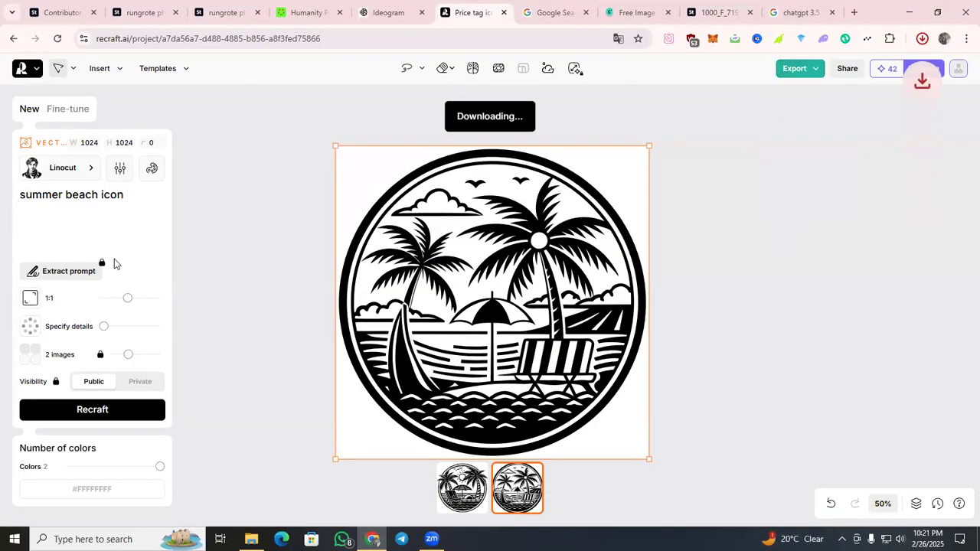
left_click(136, 201)
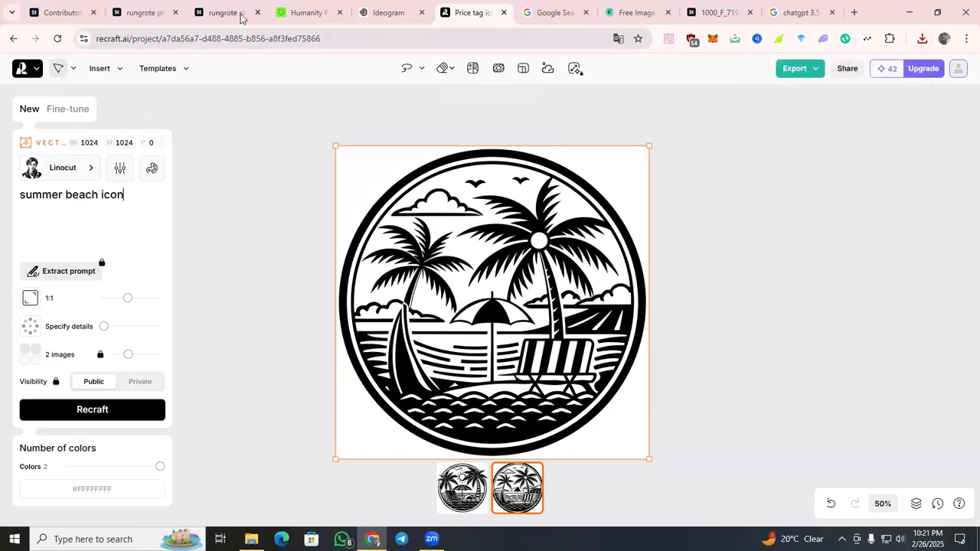
Review the summer beach icon set on its Adobe Stock page and its enlarged preview image.
left_click(146, 5)
left_click(643, 164)
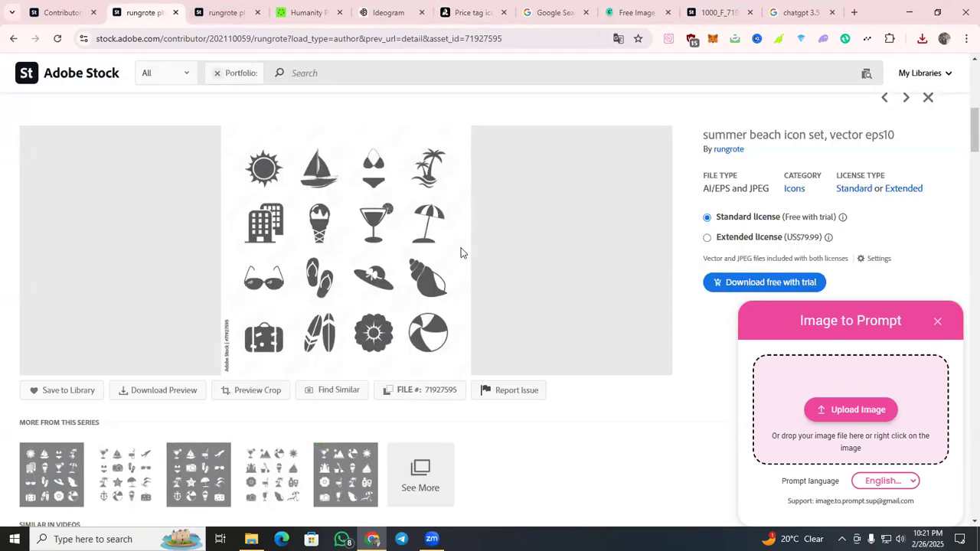
left_click(708, 10)
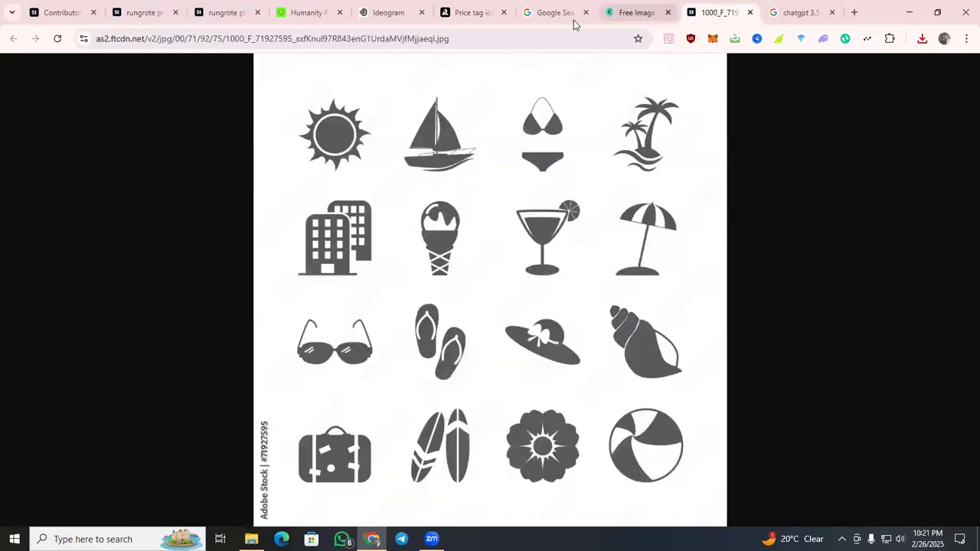
left_click(619, 4)
left_click(716, 10)
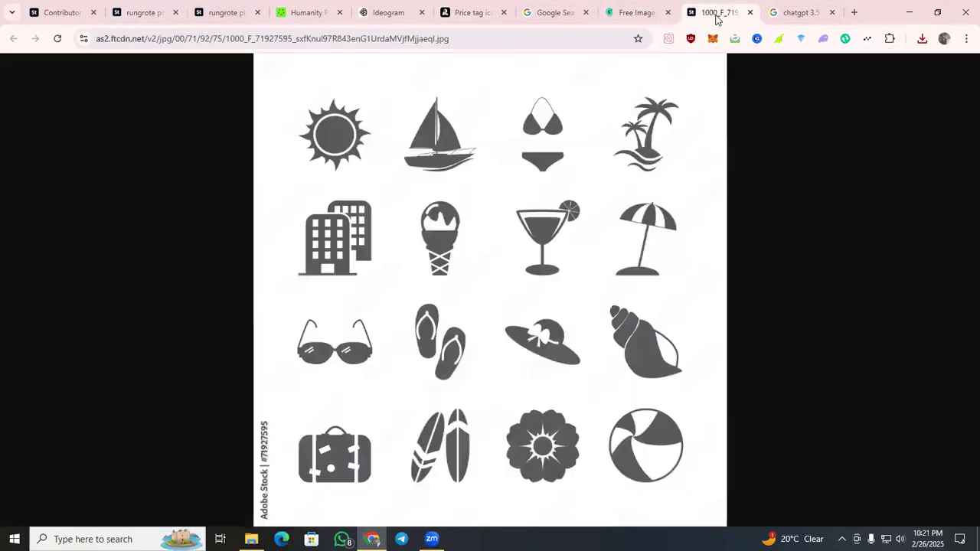
Change the Google search to "chatgpt" and open the ChatGPT page from the OpenAI results.
left_click(800, 11)
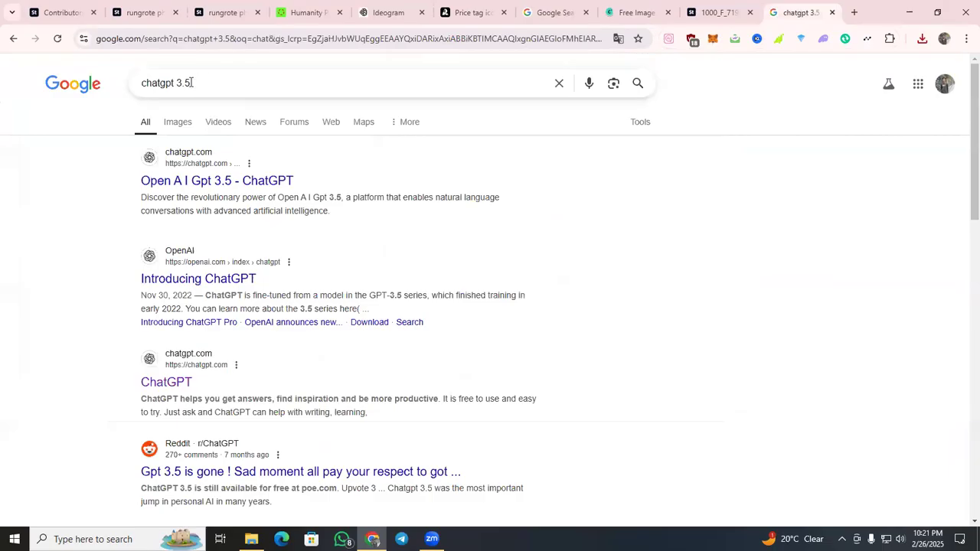
left_click(482, 85)
key("BackSpace")
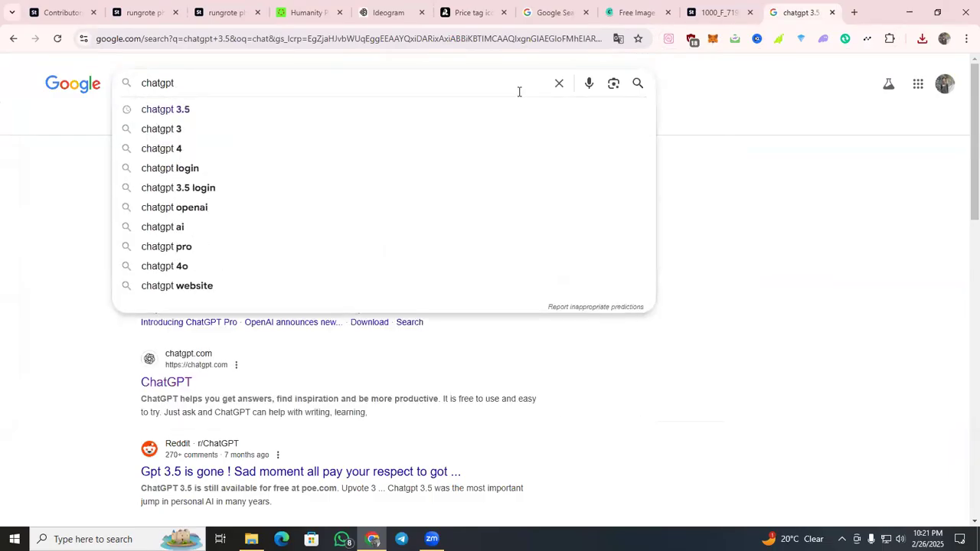
key("Return")
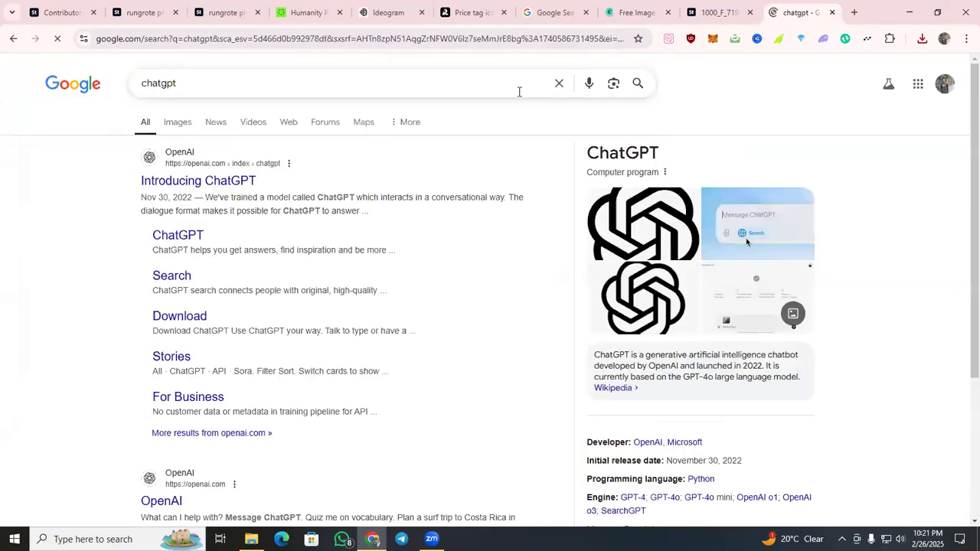
left_click(178, 235)
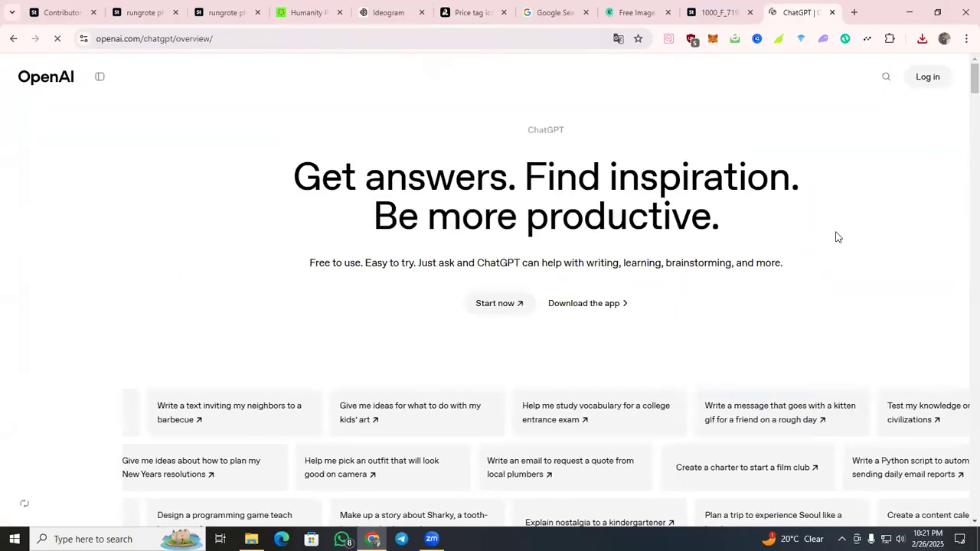
Choose ChatGPT as the OpenAI product to log in to and open its login form.
left_click(922, 83)
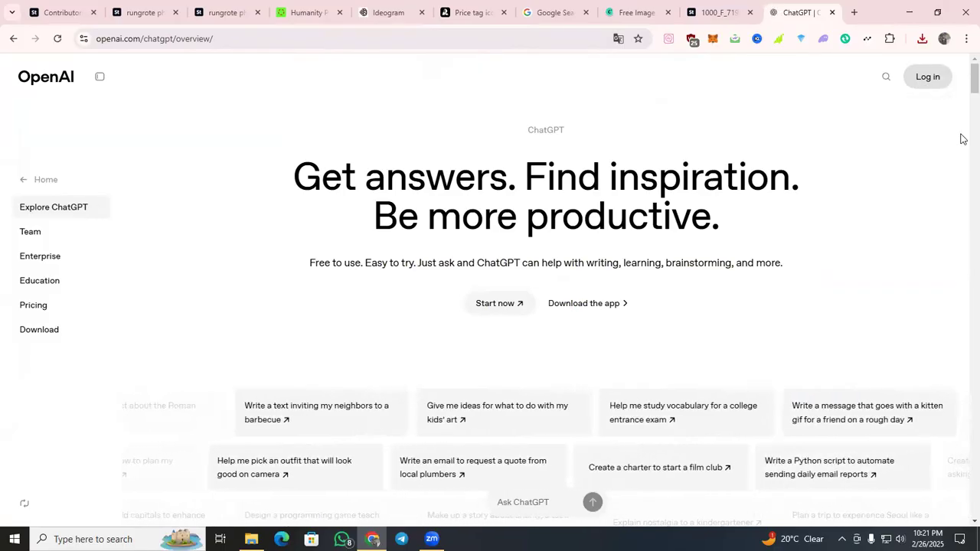
left_click(923, 78)
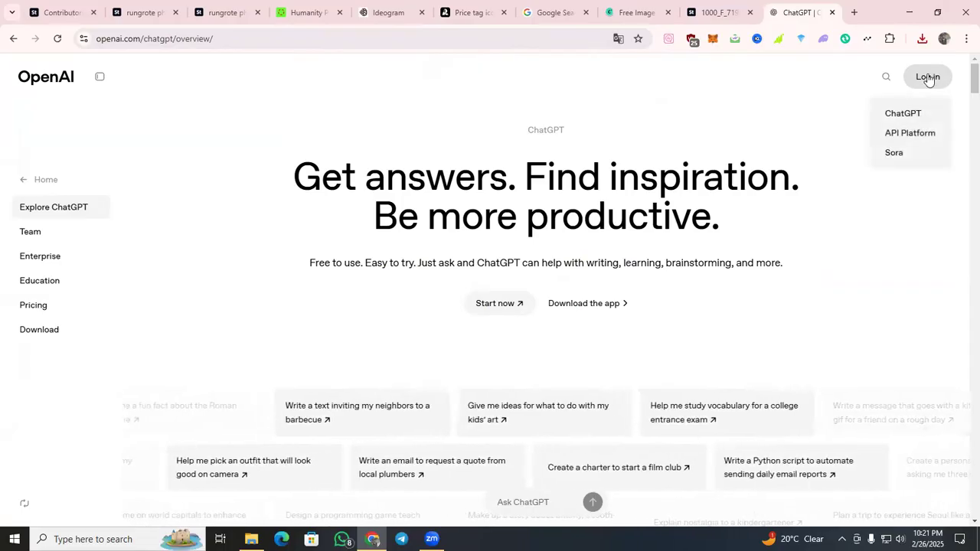
left_click(928, 79)
left_click(928, 80)
left_click(902, 113)
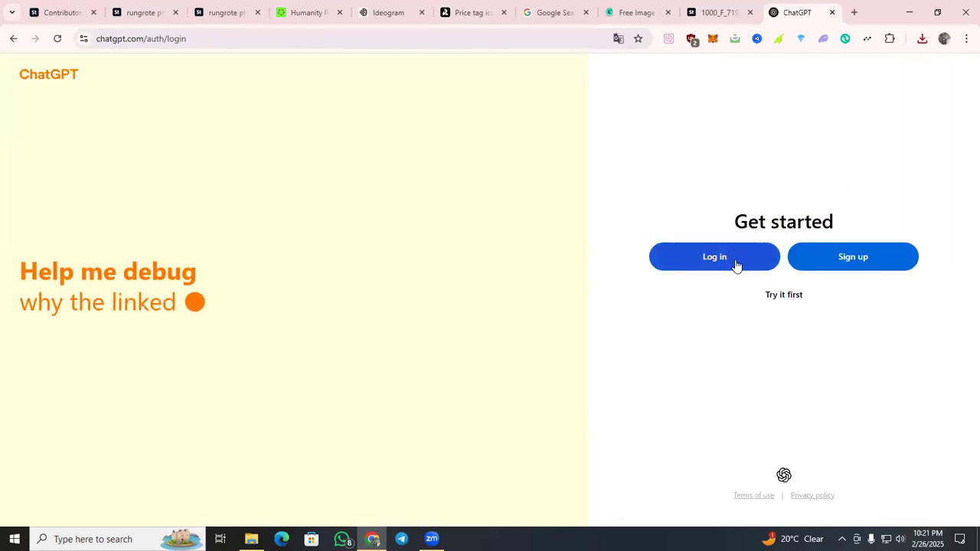
left_click(735, 261)
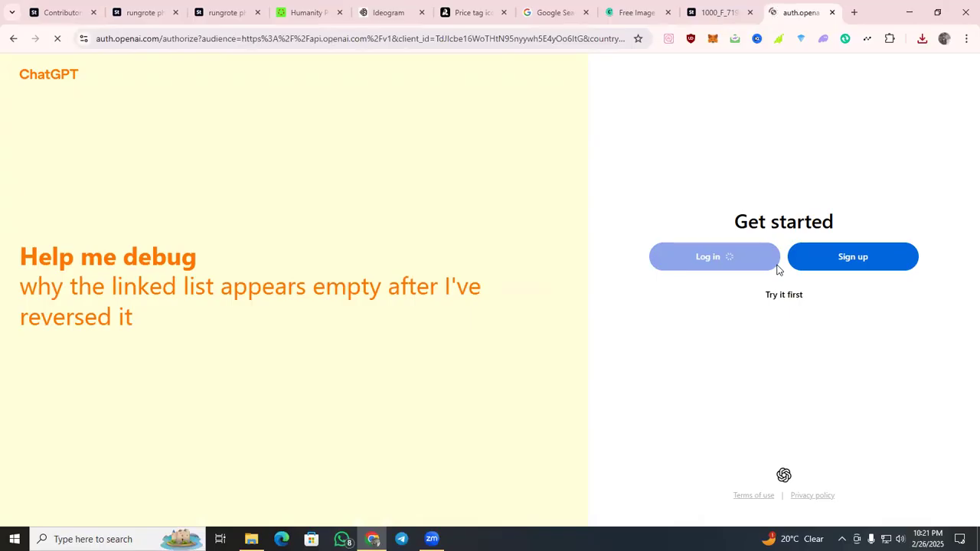
Try to log in to ChatGPT with the saved e-mail address and account password.
left_click(517, 172)
left_click(516, 202)
left_click(516, 221)
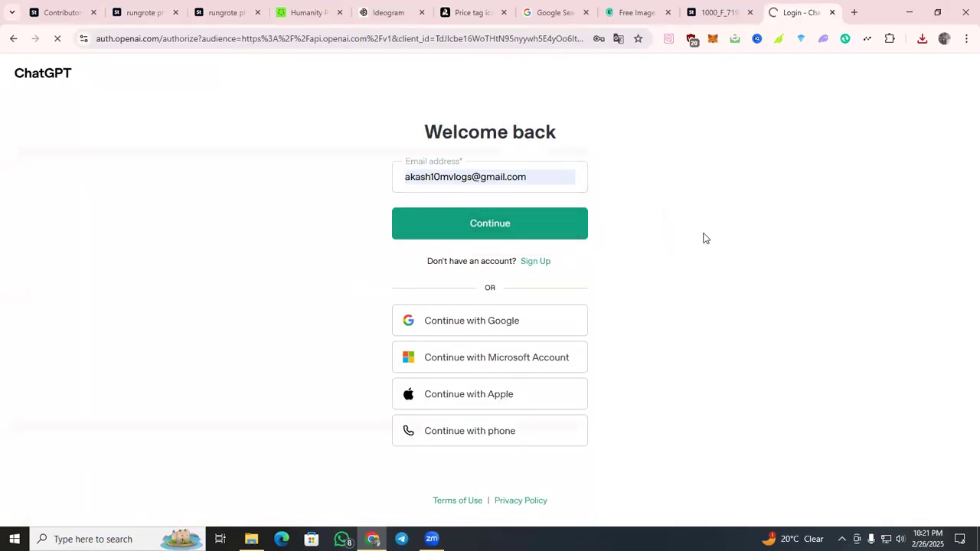
left_click(487, 225)
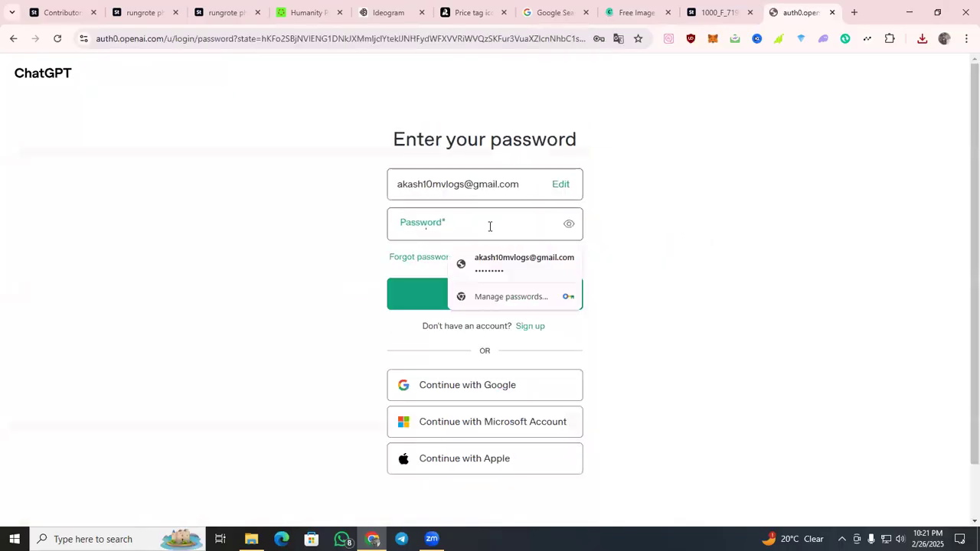
left_click(526, 274)
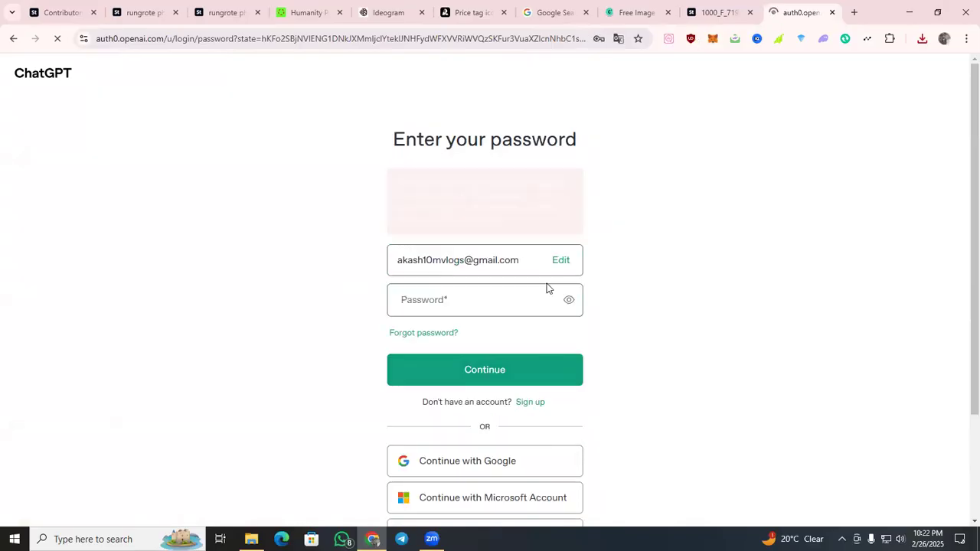
scroll(547, 283, "down", 3)
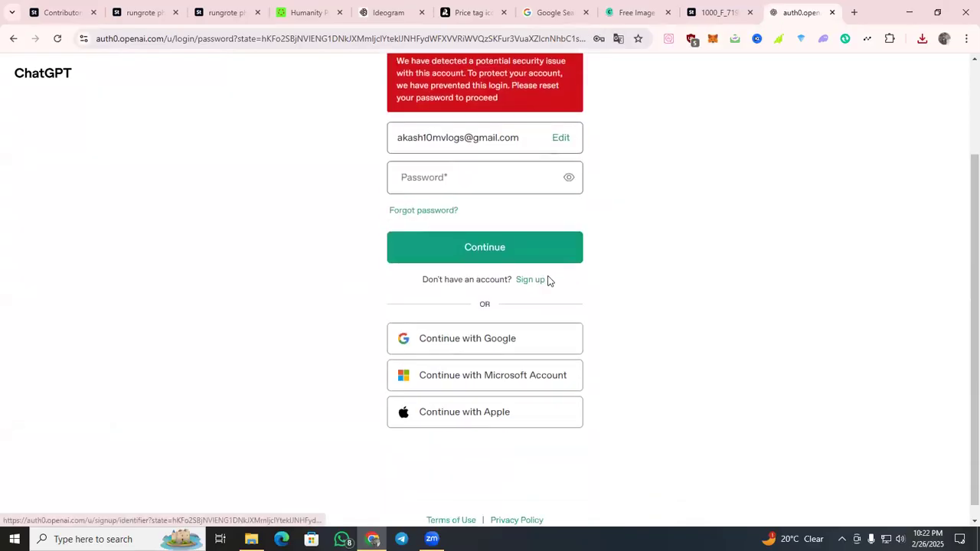
left_click(538, 344)
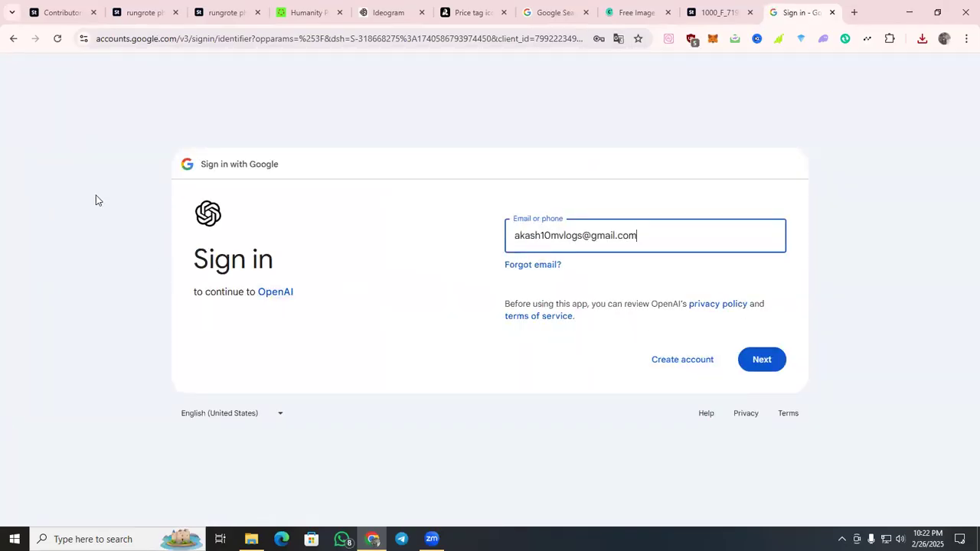
left_click(2, 42)
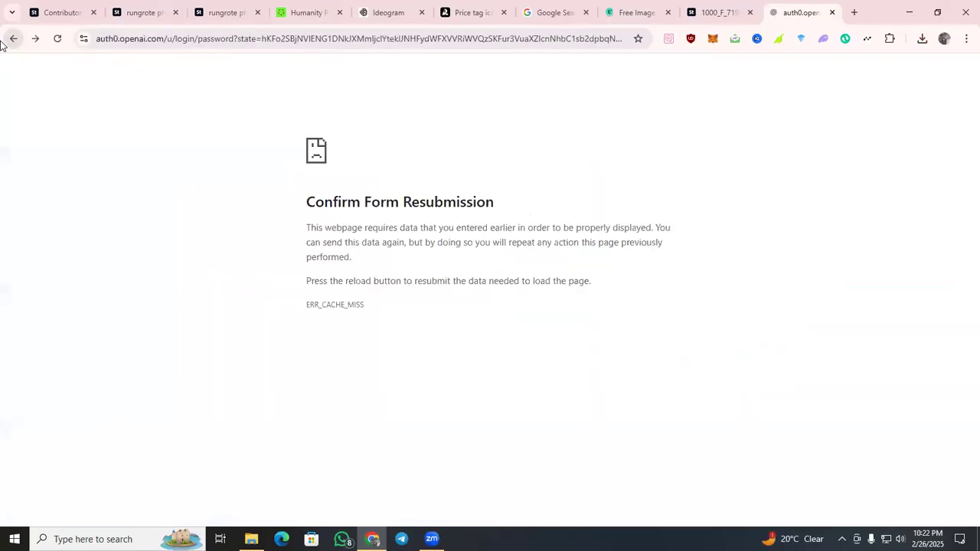
left_click(9, 41)
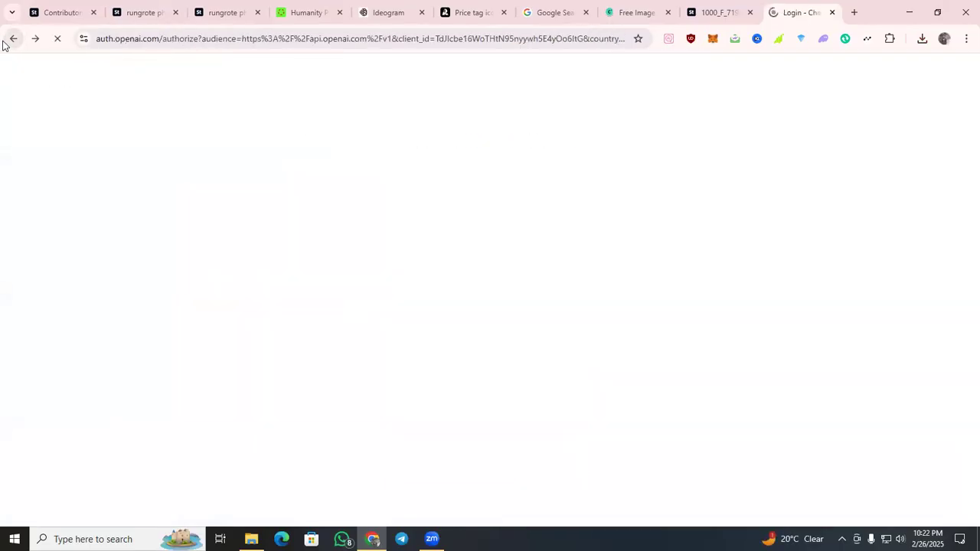
left_click(4, 43)
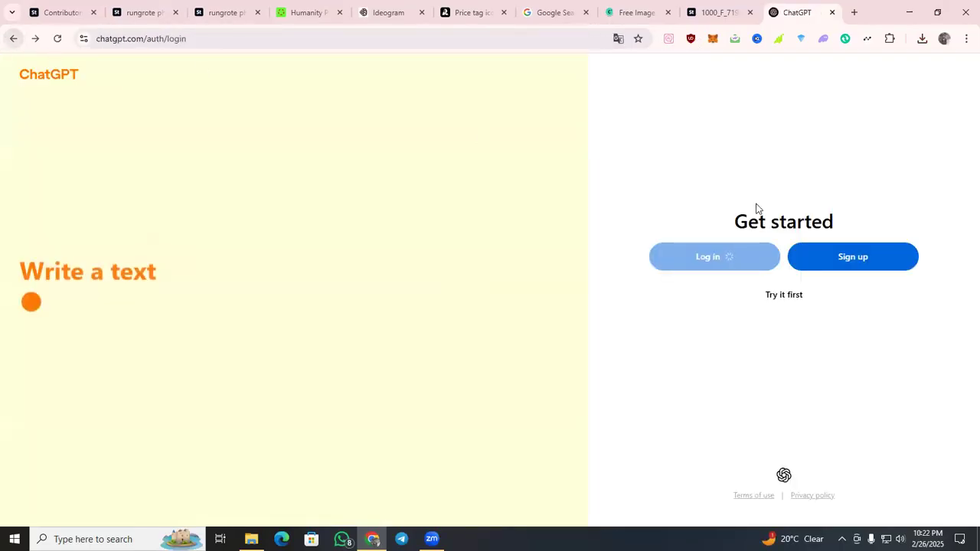
Sign up for ChatGPT with the third listed Google account and approve sharing its details with OpenAI.
left_click(887, 269)
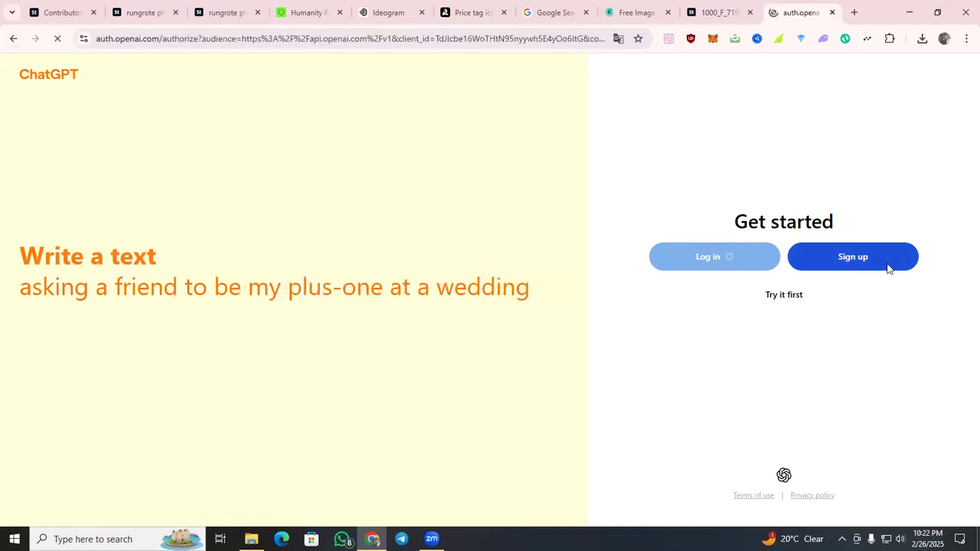
left_click(510, 320)
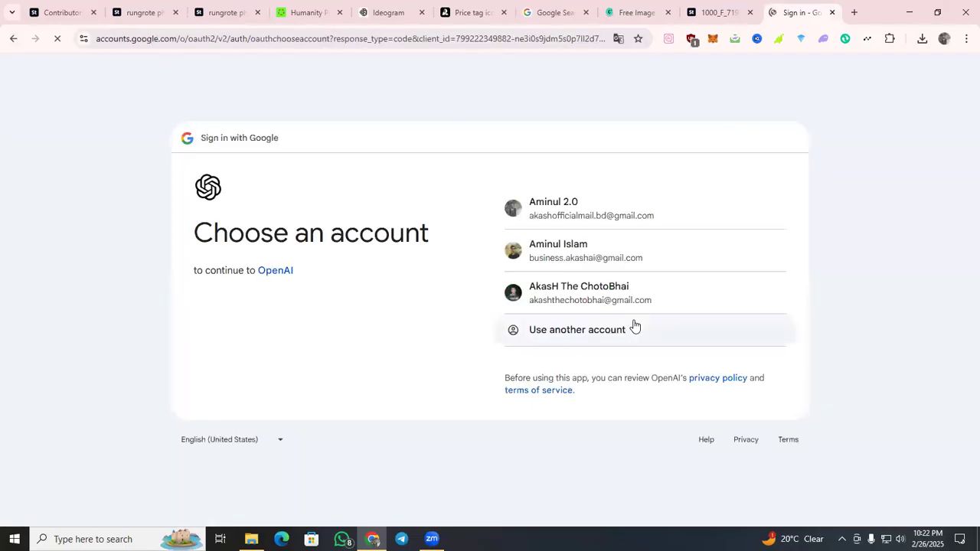
left_click(635, 301)
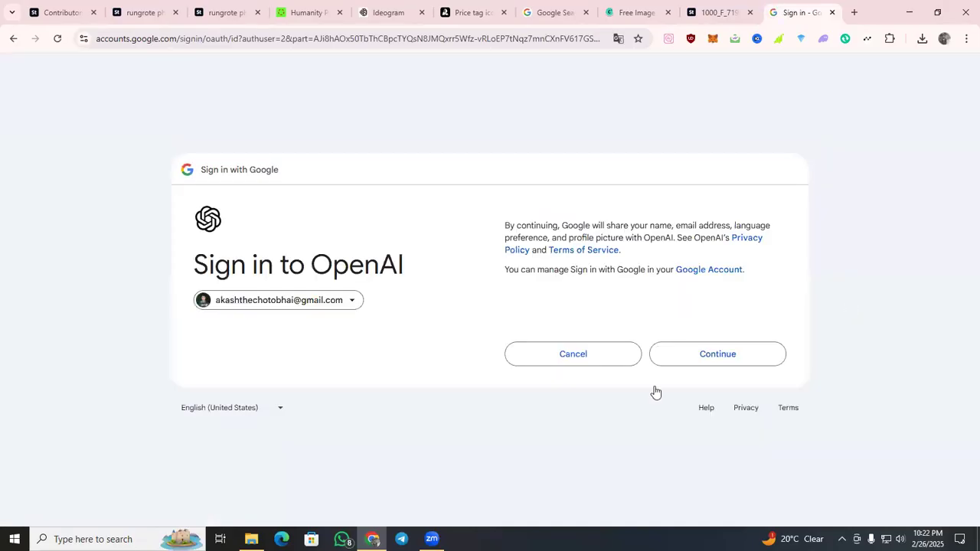
left_click(684, 363)
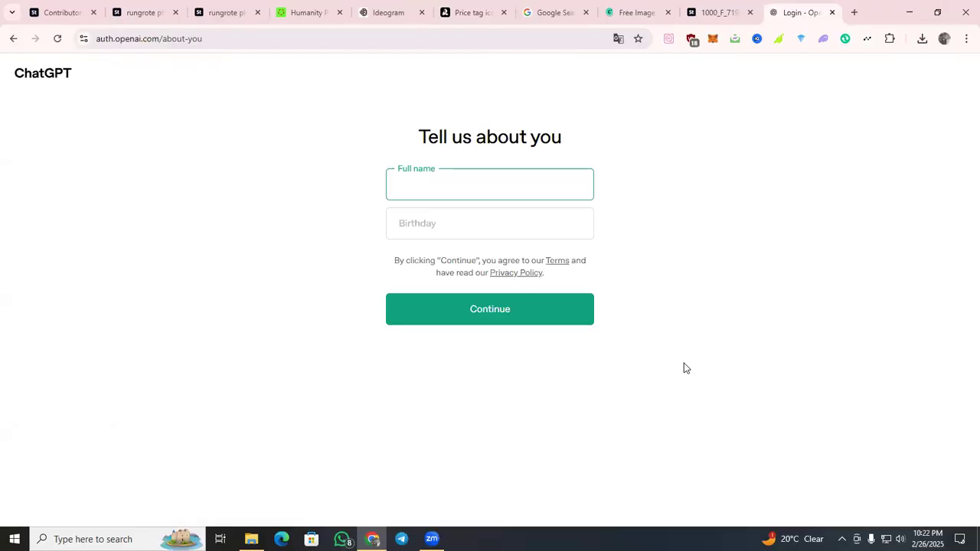
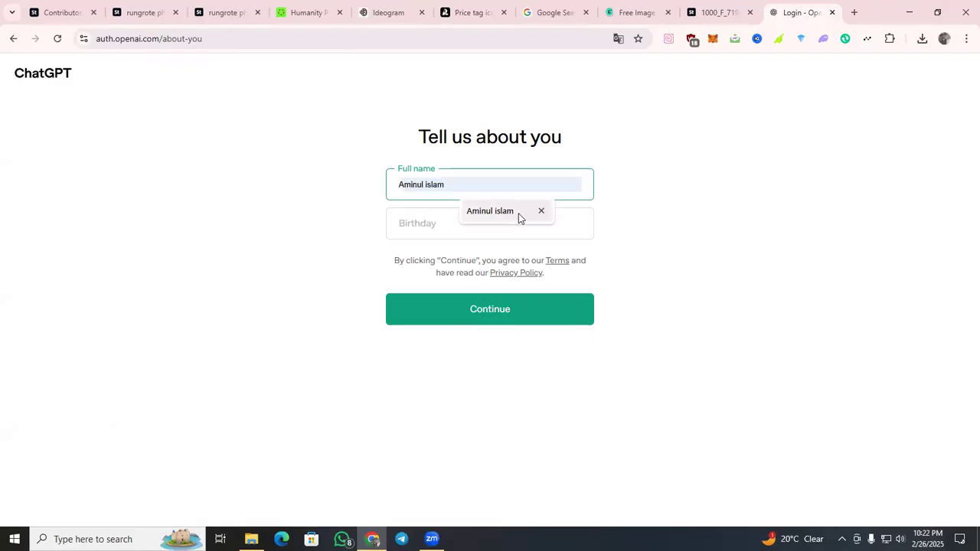
Fill in the full name and date of birth for the new ChatGPT account and submit them.
left_click(517, 216)
left_click(515, 230)
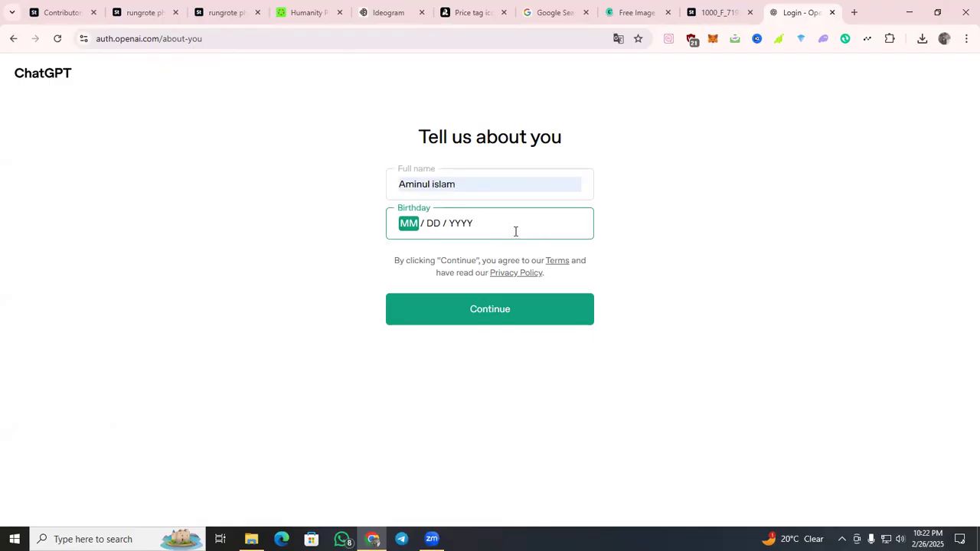
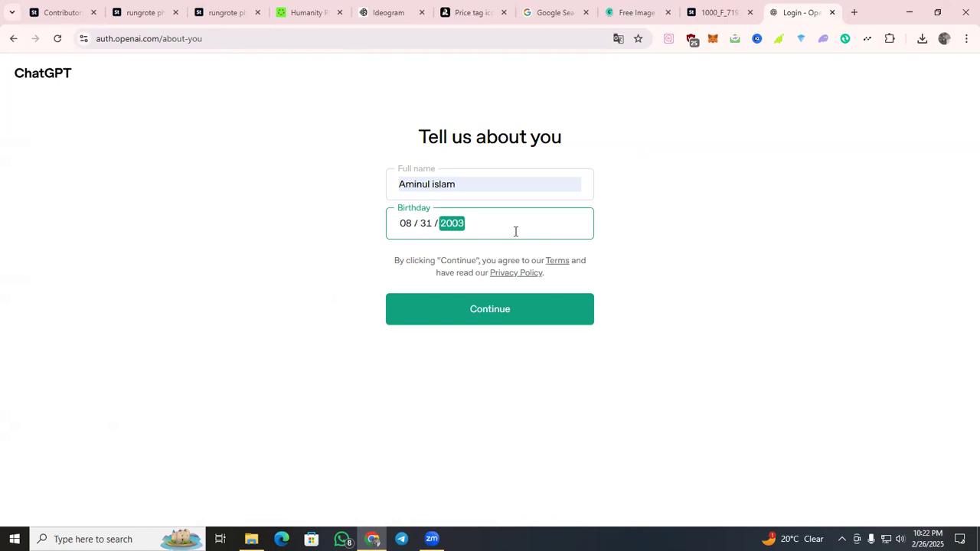
key("Return")
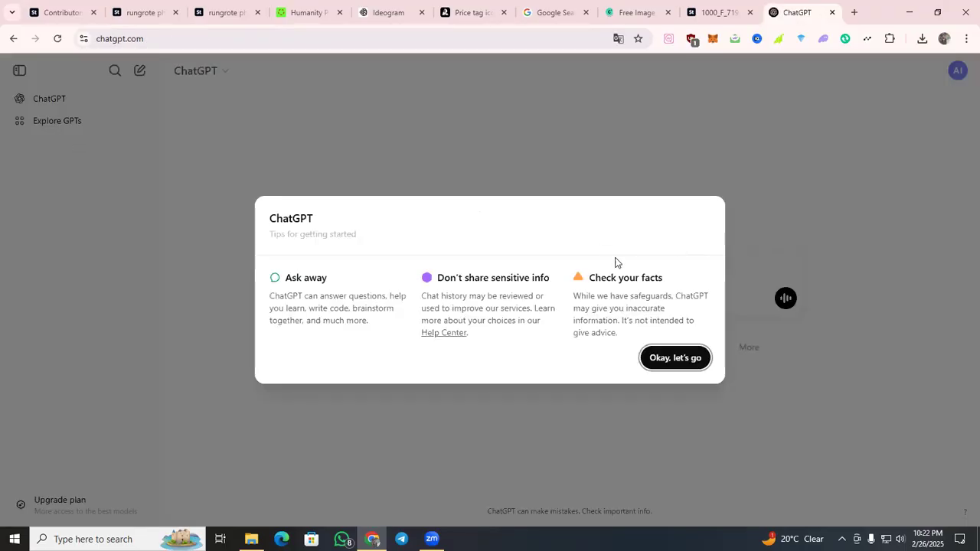
Dismiss the getting-started tips and attach the Adobe Stock beach icon preview image to a new ChatGPT message.
left_click(648, 359)
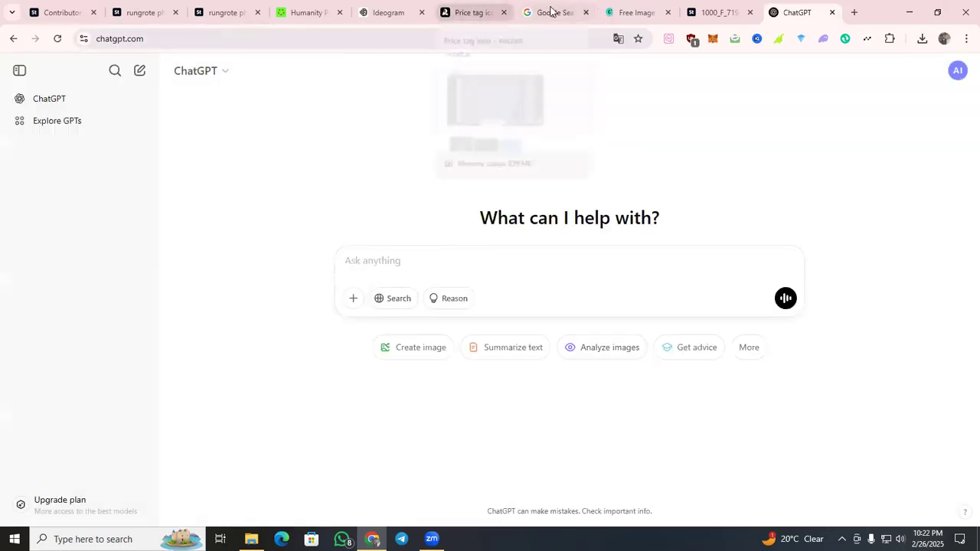
left_click(714, 13)
left_click_drag(808, 4, 544, 217)
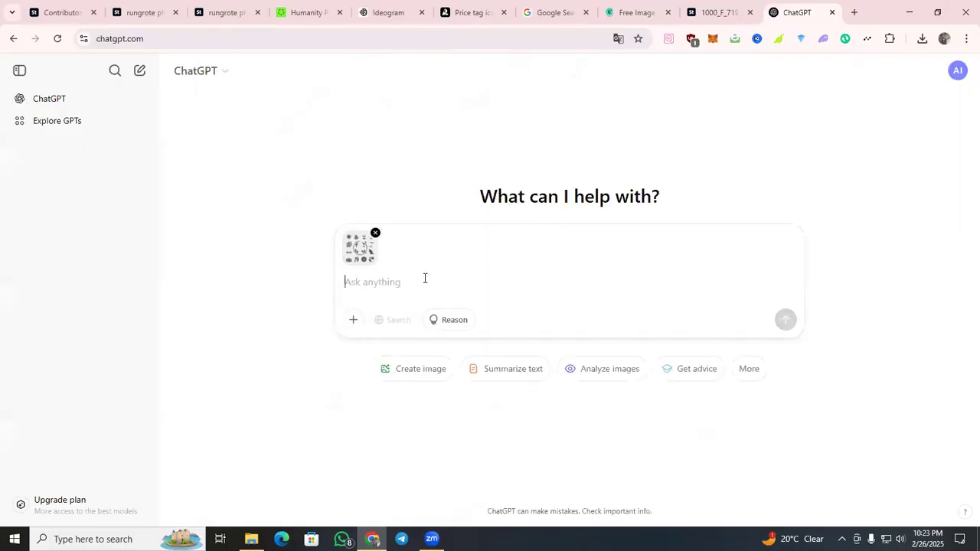
key("super+v")
scroll(452, 459, "down", 5)
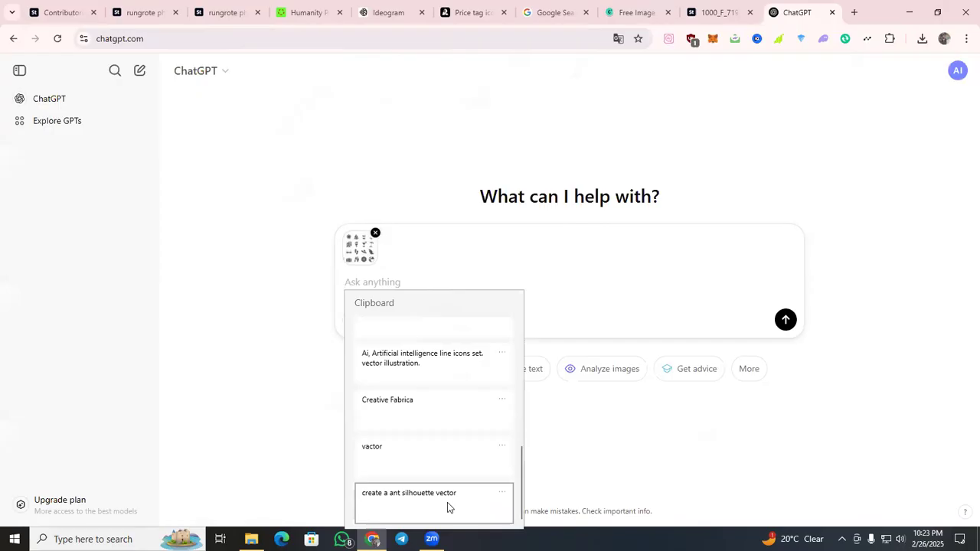
scroll(439, 470, "up", 5)
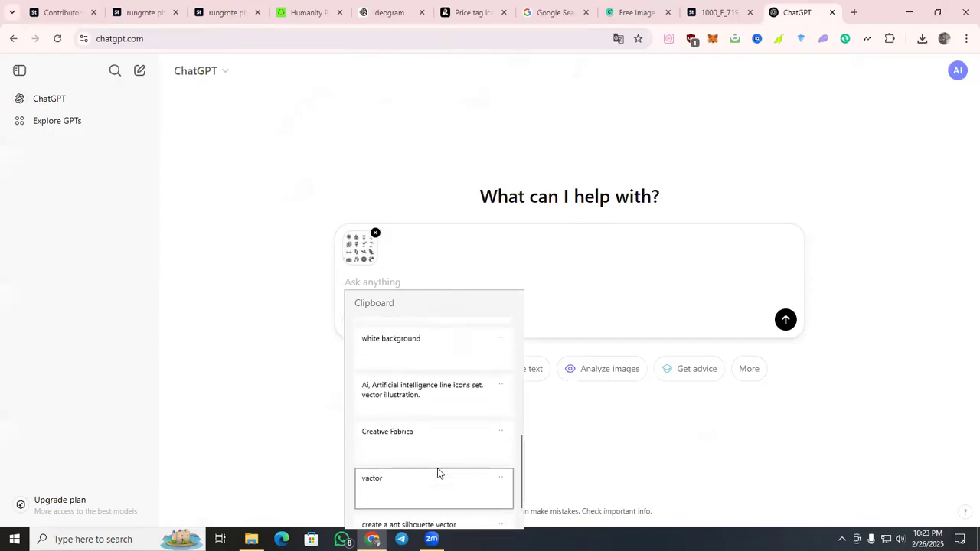
left_click(596, 295)
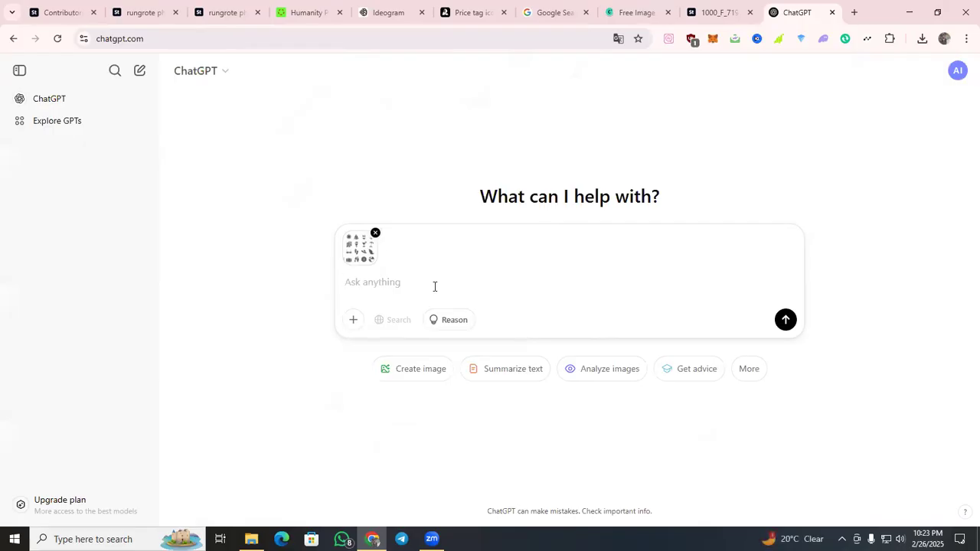
Send ChatGPT the message "give me a promt" with the attached beach icon image and dismiss the tip about longer thinking.
type("give me a")
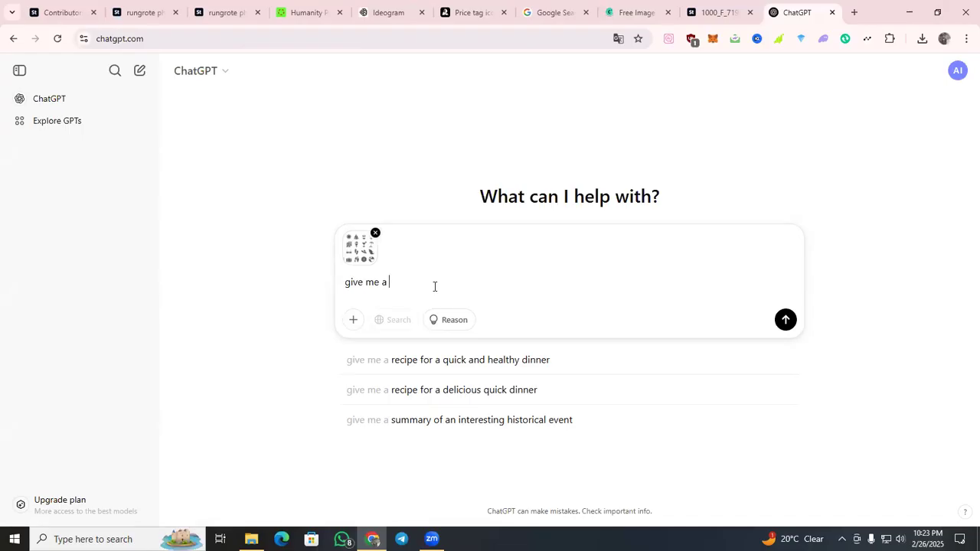
type("p")
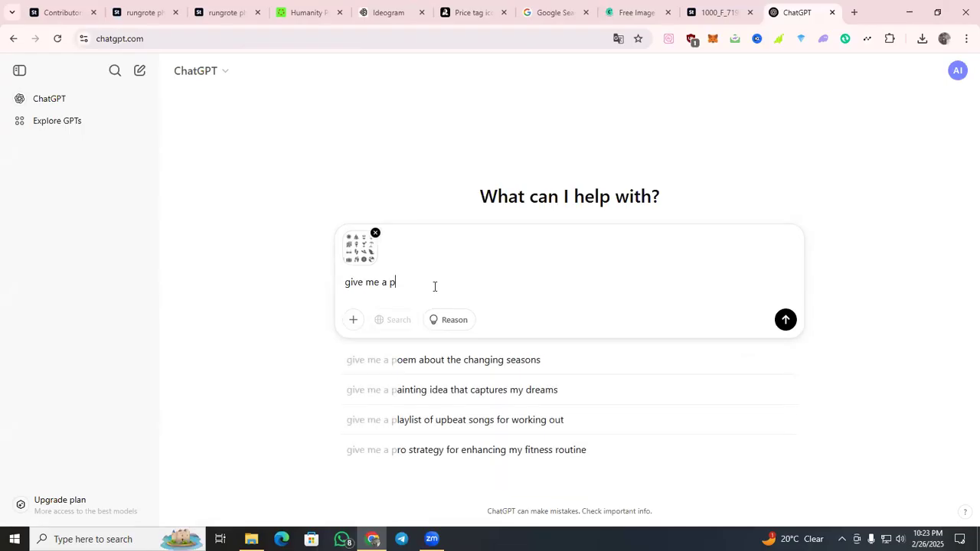
type("ro")
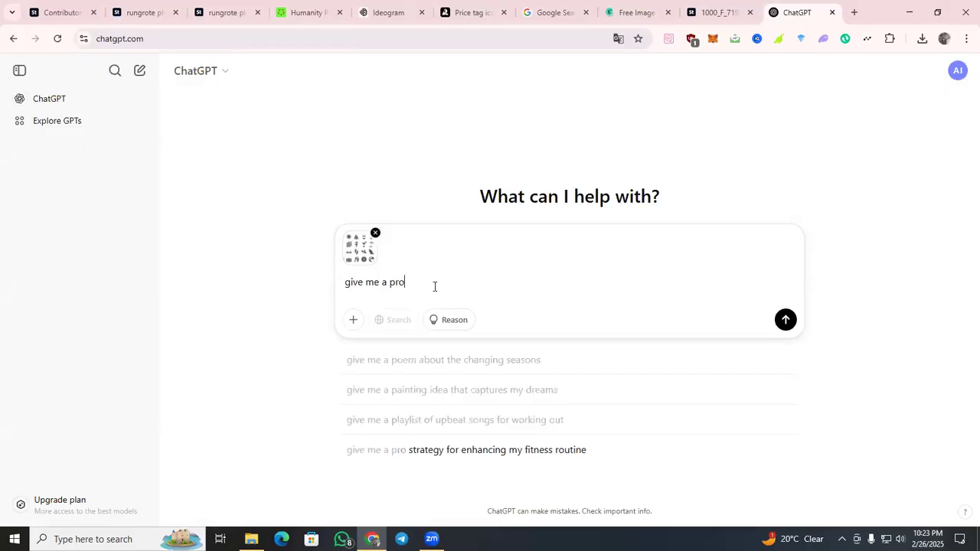
type("mt")
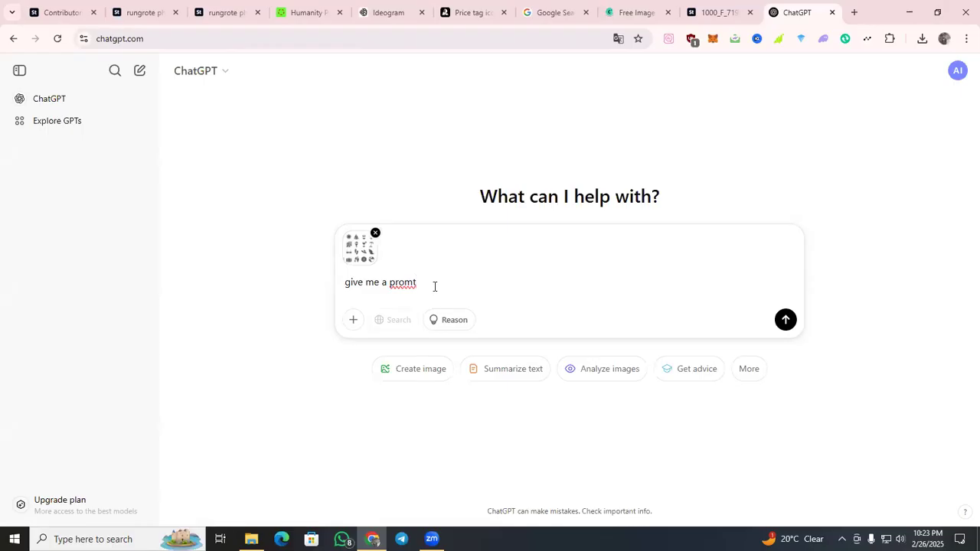
key("Return")
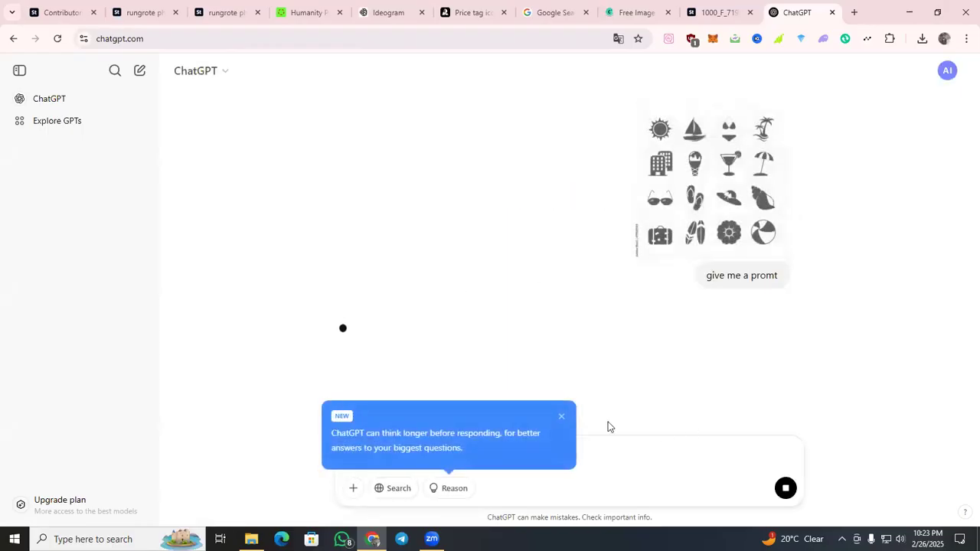
left_click(560, 419)
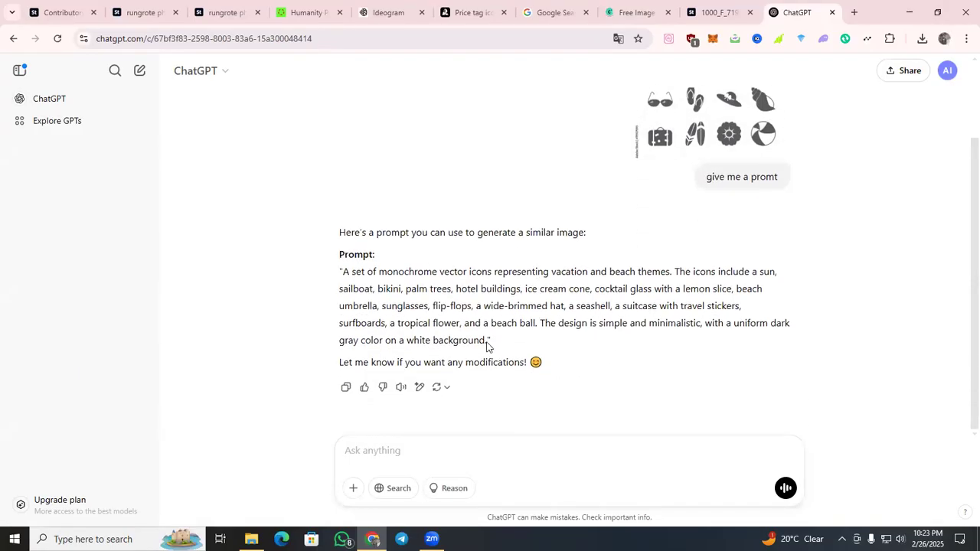
Copy ChatGPT's monochrome vacation and beach icon prompt into Ideogram in place of the old summer beach prompt and generate the images.
left_click_drag(492, 342, 351, 276)
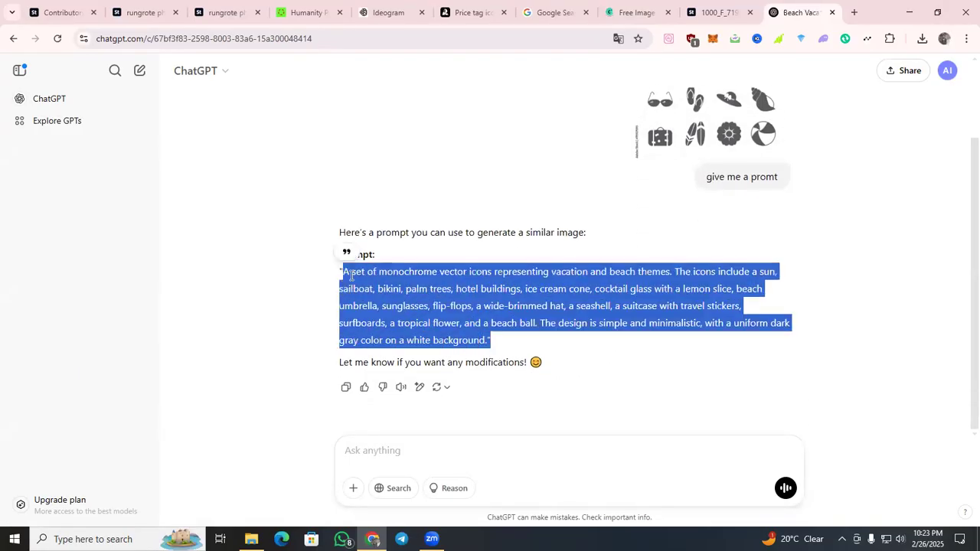
right_click(344, 272)
left_click(375, 289)
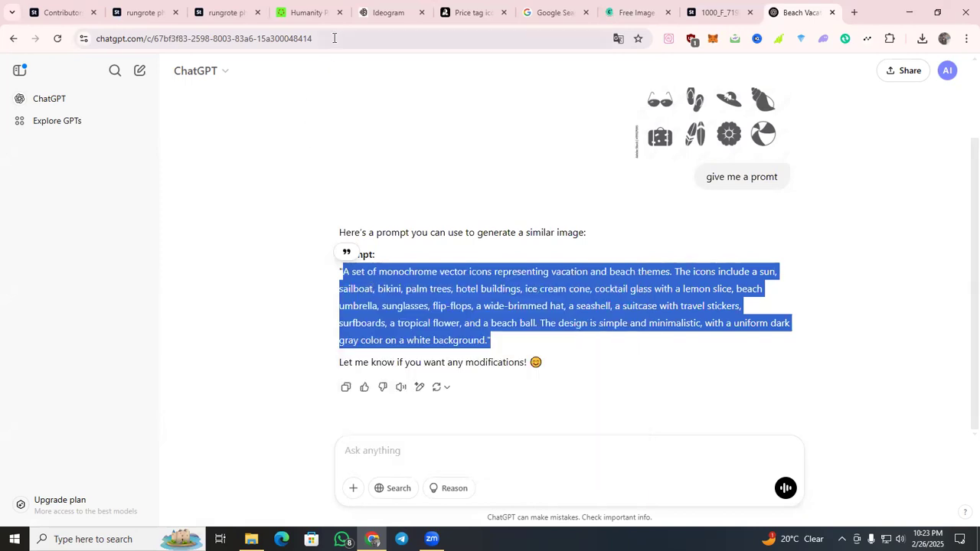
left_click(398, 15)
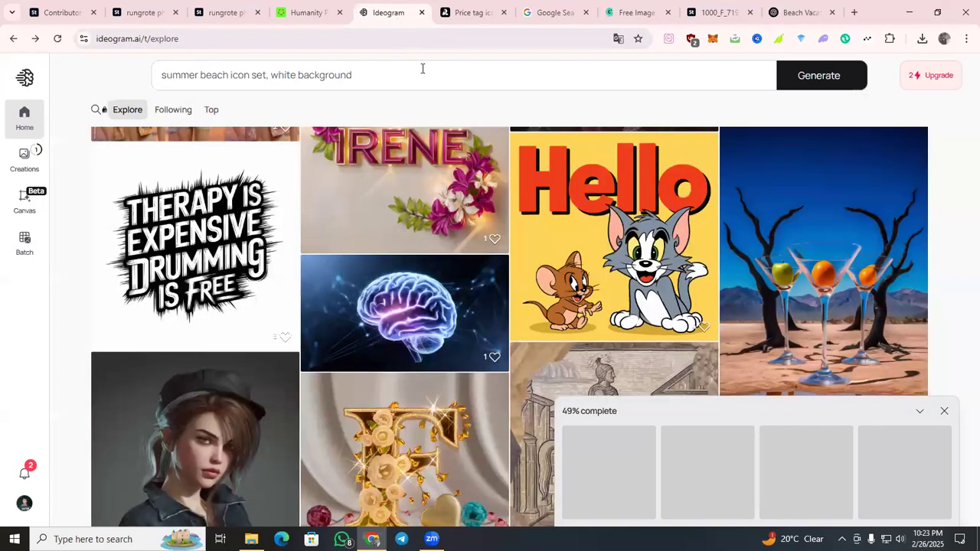
left_click(422, 68)
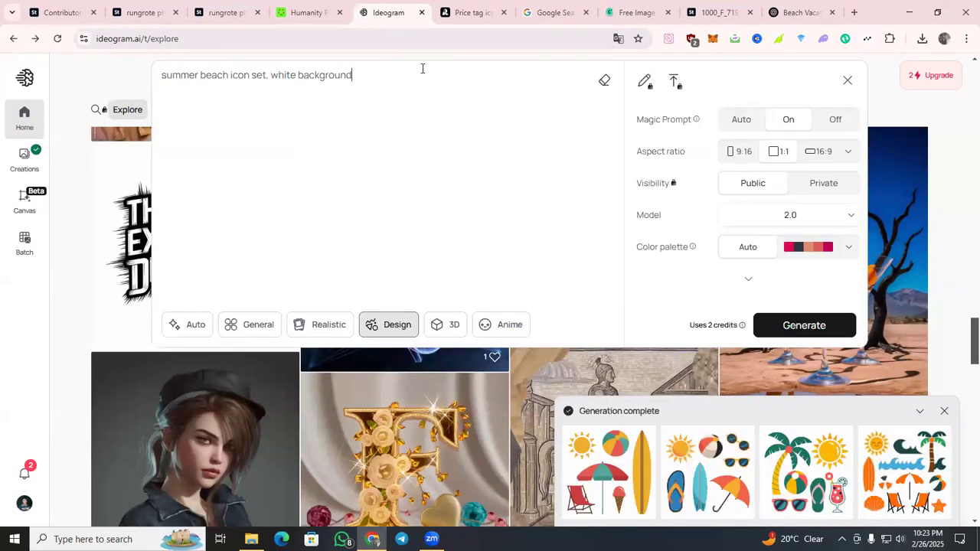
key("ctrl+v")
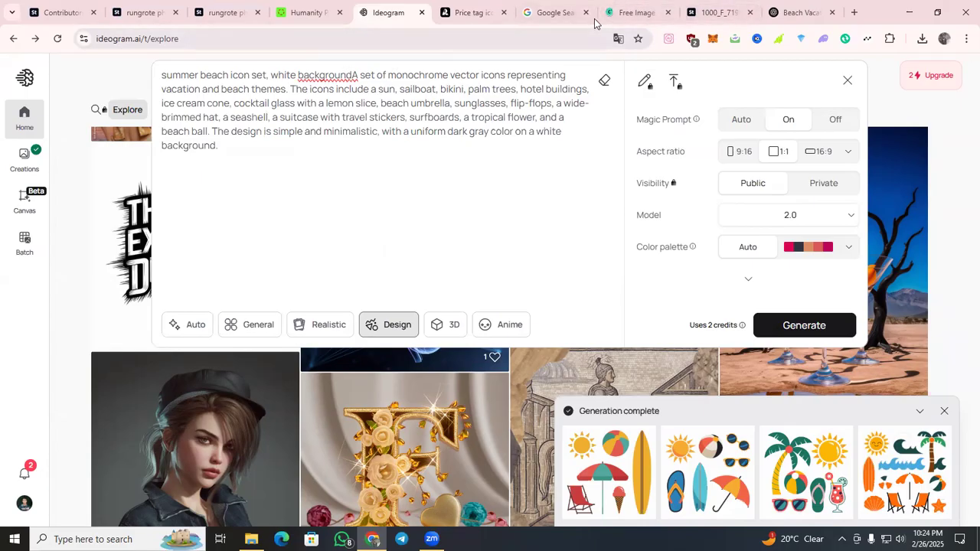
left_click_drag(348, 75, 159, 77)
key("BackSpace")
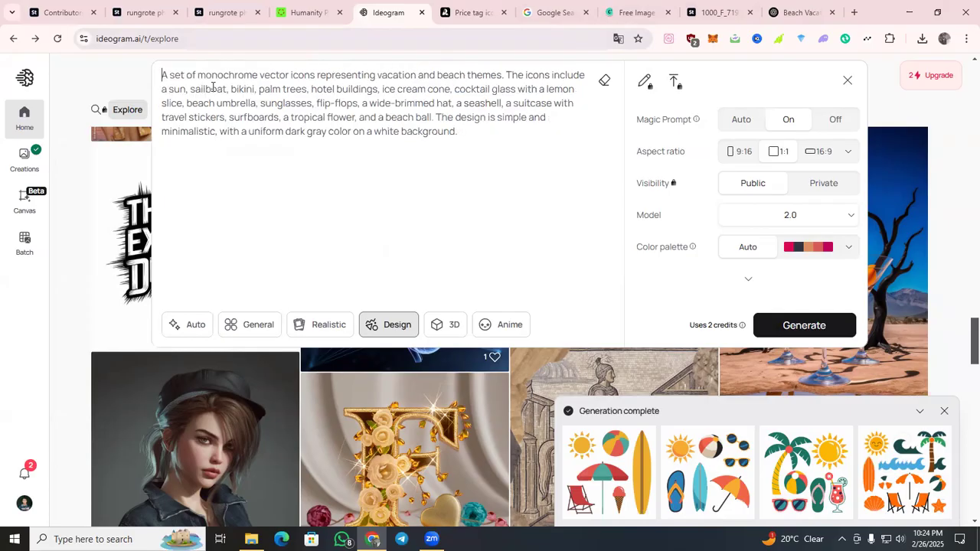
left_click(804, 326)
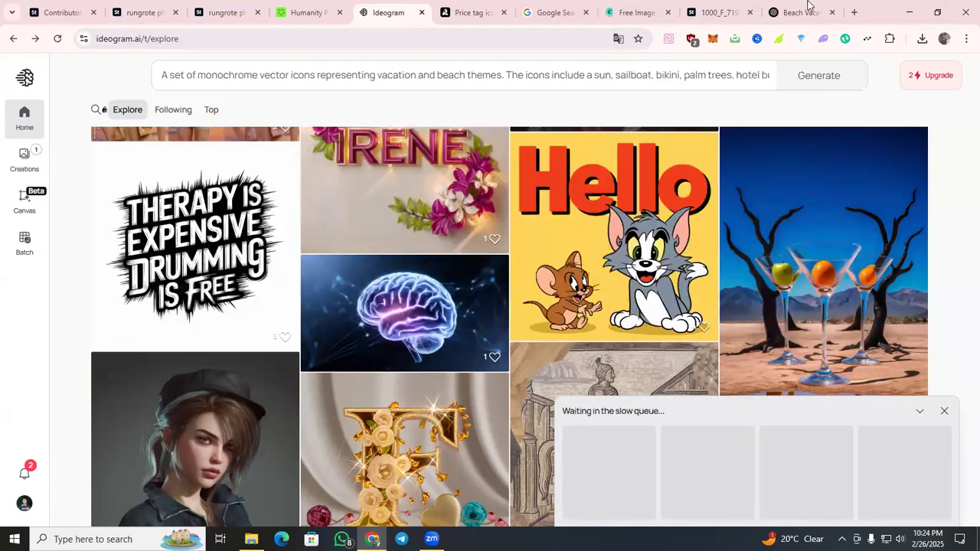
Replace the prompt of the Linocut beach image in Recraft with the copied ChatGPT prompt and generate new variants.
left_click(497, 8)
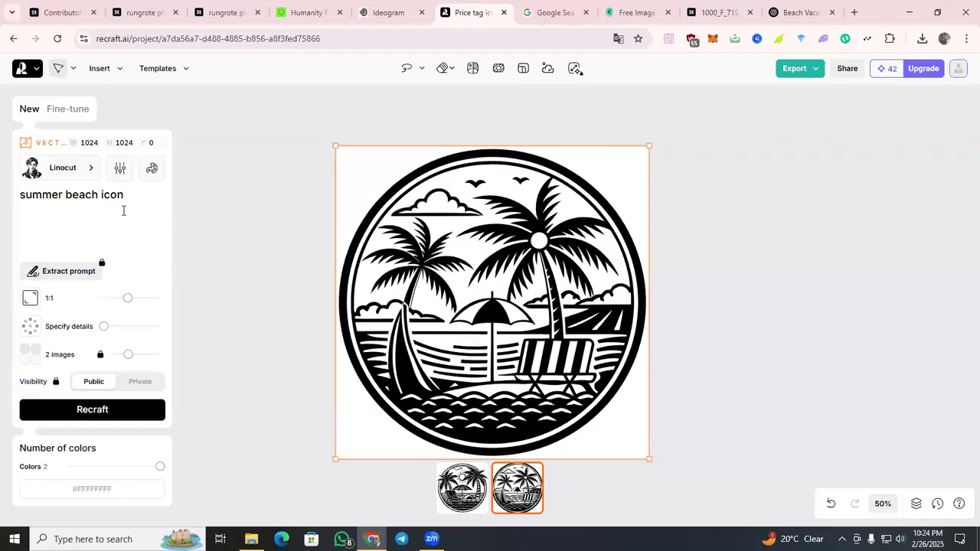
left_click(481, 500)
left_click(516, 501)
key("ctrl+v")
left_click(115, 420)
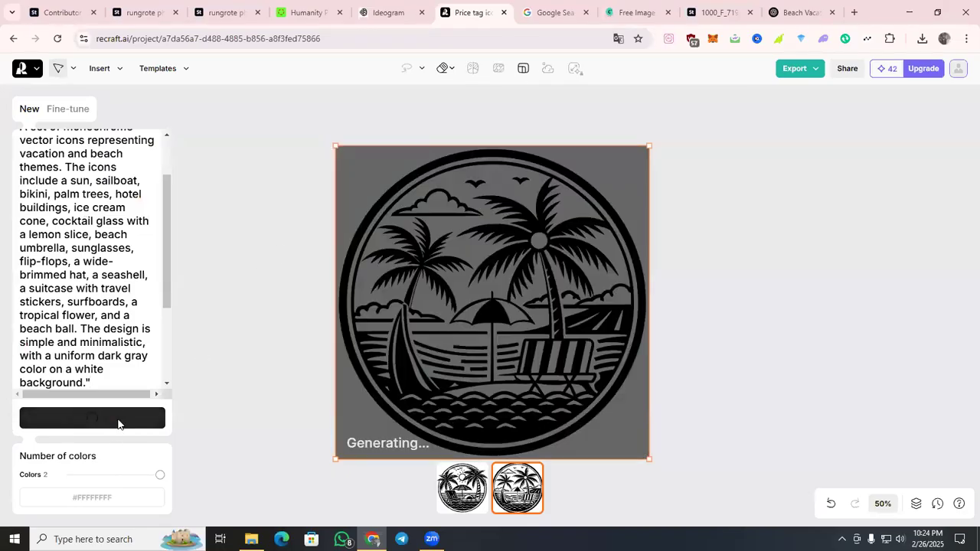
Close the Google image search, CocoClip image-to-prompt and Adobe Stock preview image pages.
left_click(583, 5)
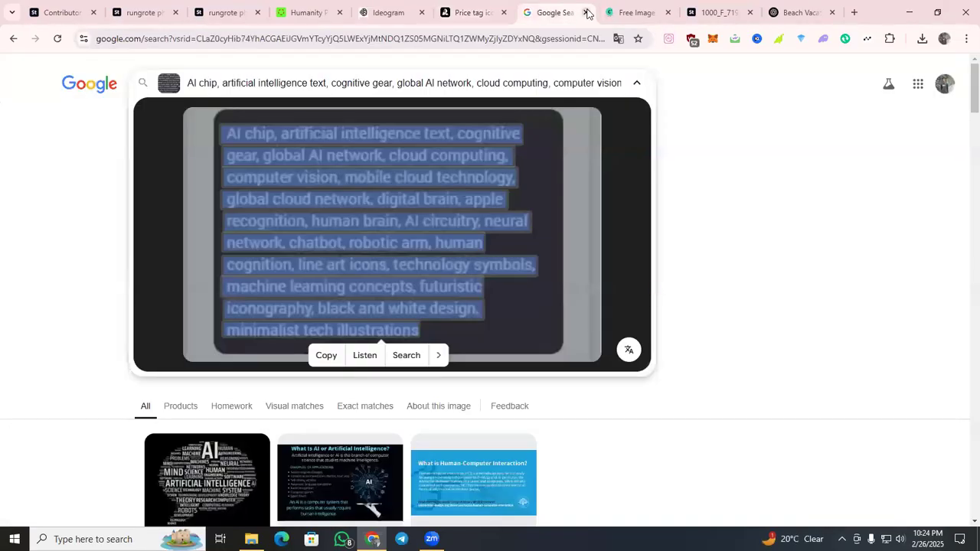
left_click(586, 12)
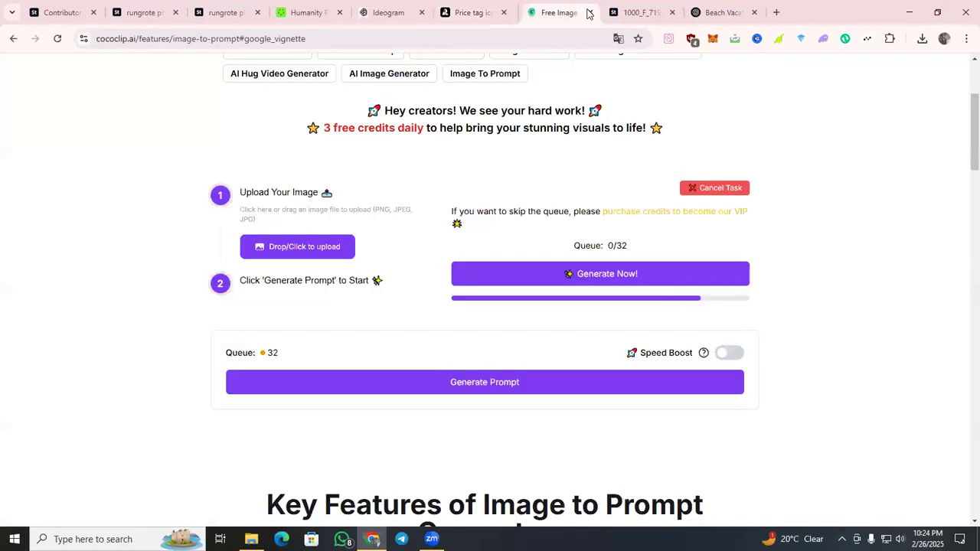
left_click(629, 282)
left_click(629, 282)
left_click(630, 282)
left_click(630, 282)
left_click(630, 282)
left_click(630, 282)
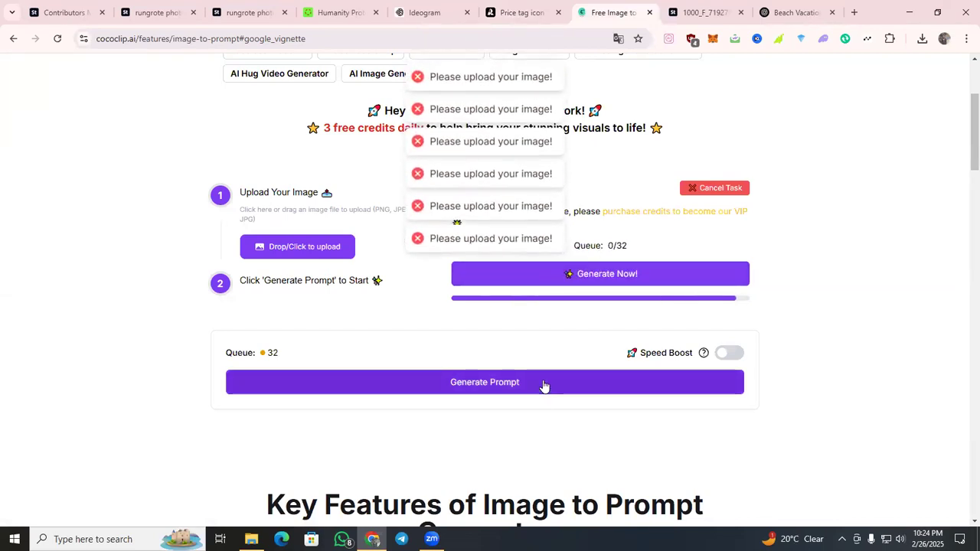
left_click(649, 12)
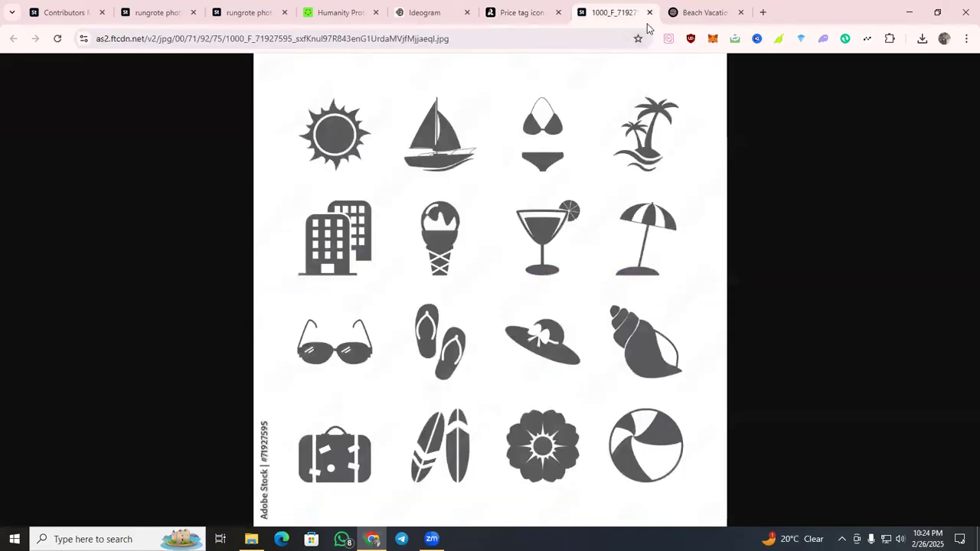
left_click(650, 13)
left_click(464, 135)
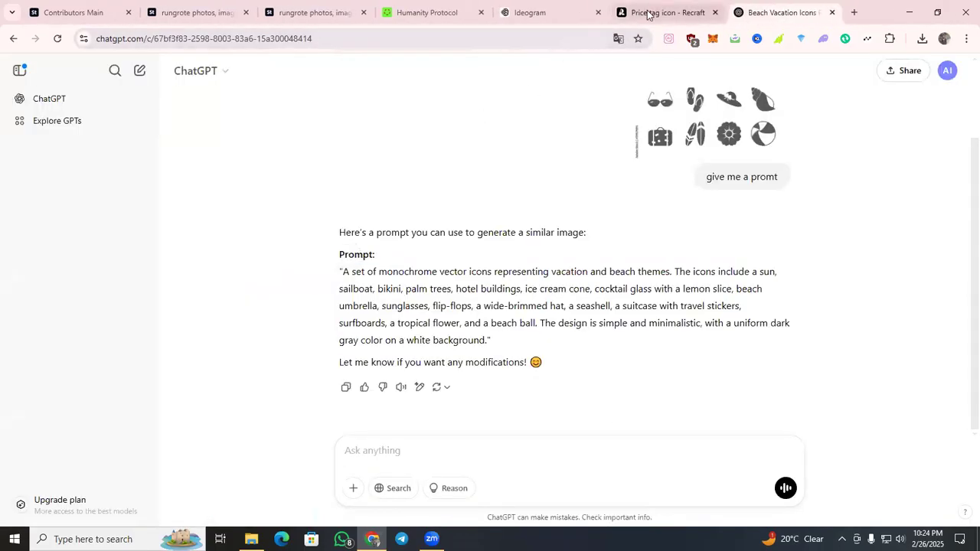
Compare the new Recraft beach icons with the original Adobe Stock icon set and view Recraft's export format options.
left_click(666, 12)
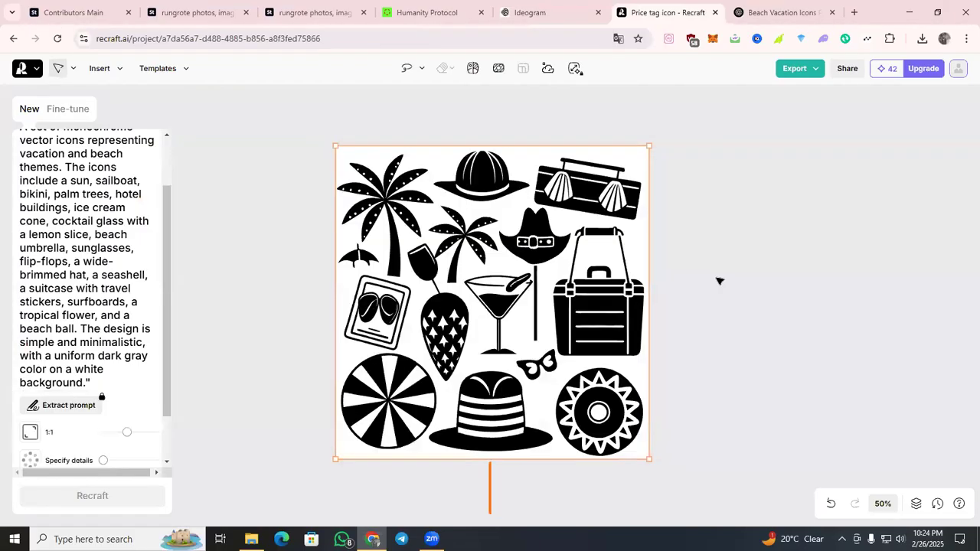
left_click(92, 8)
left_click(195, 12)
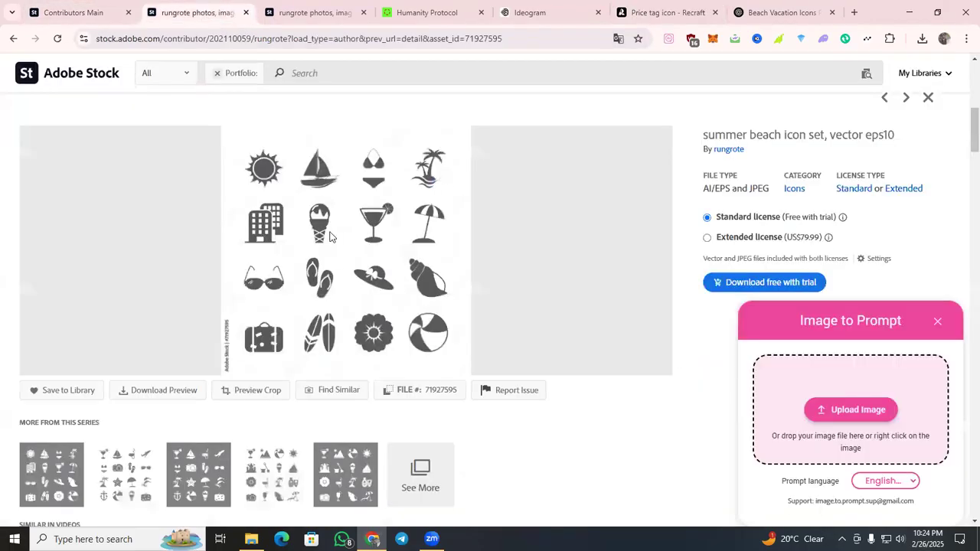
left_click(663, 12)
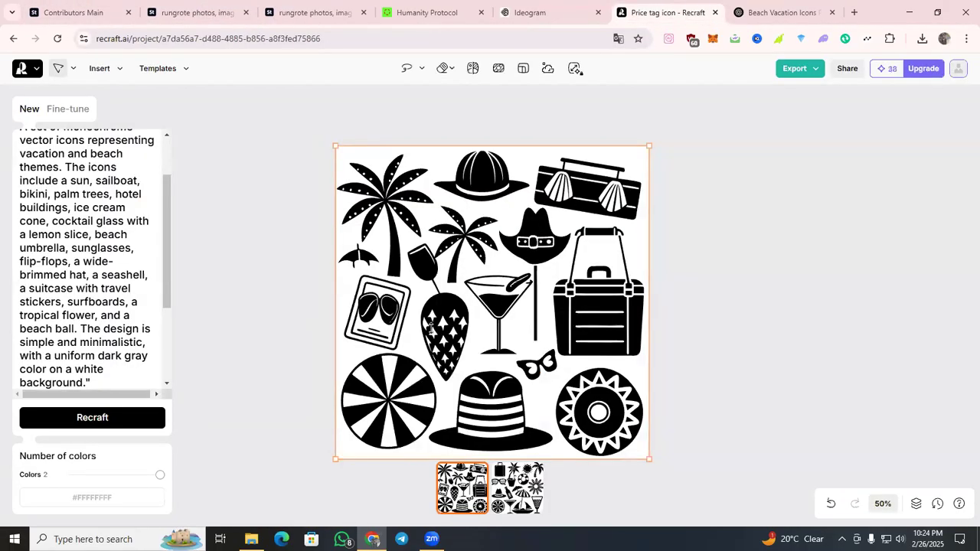
left_click(796, 69)
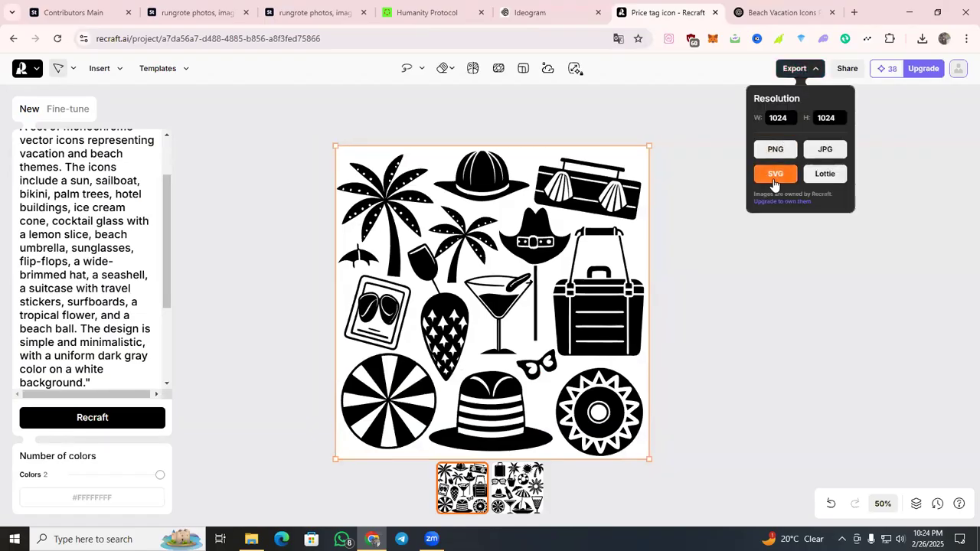
left_click(823, 151)
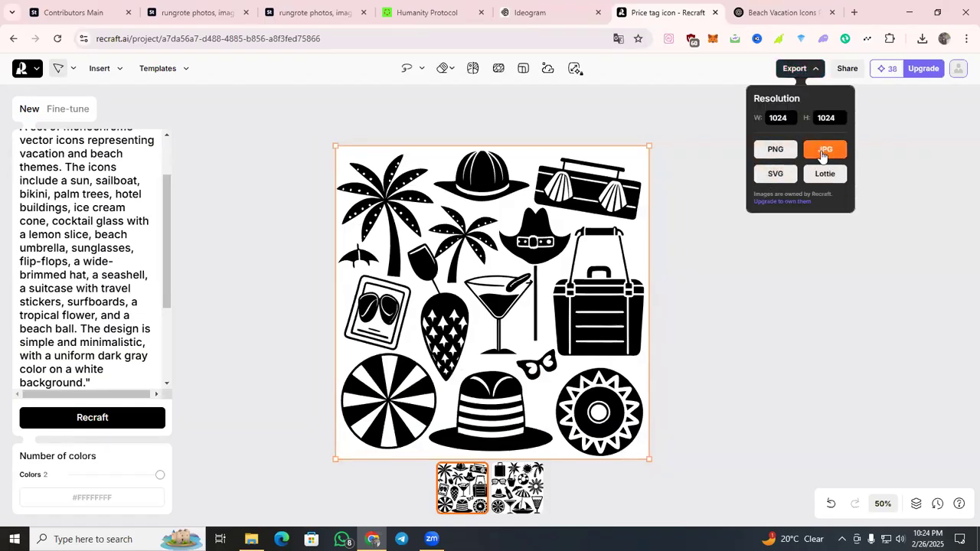
Try to resize the generated vector image to 4000 wide by 4000 high.
scroll(74, 181, "up", 2)
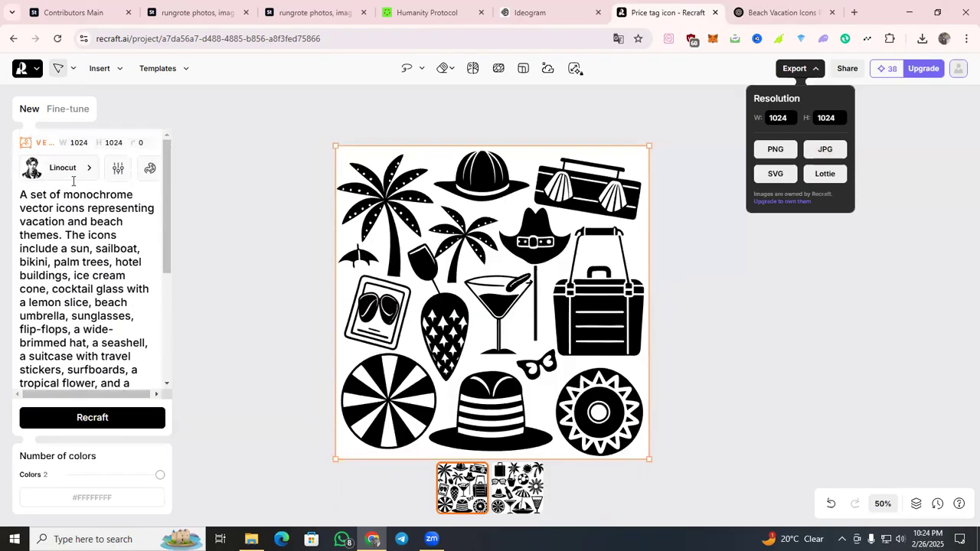
left_click(86, 142)
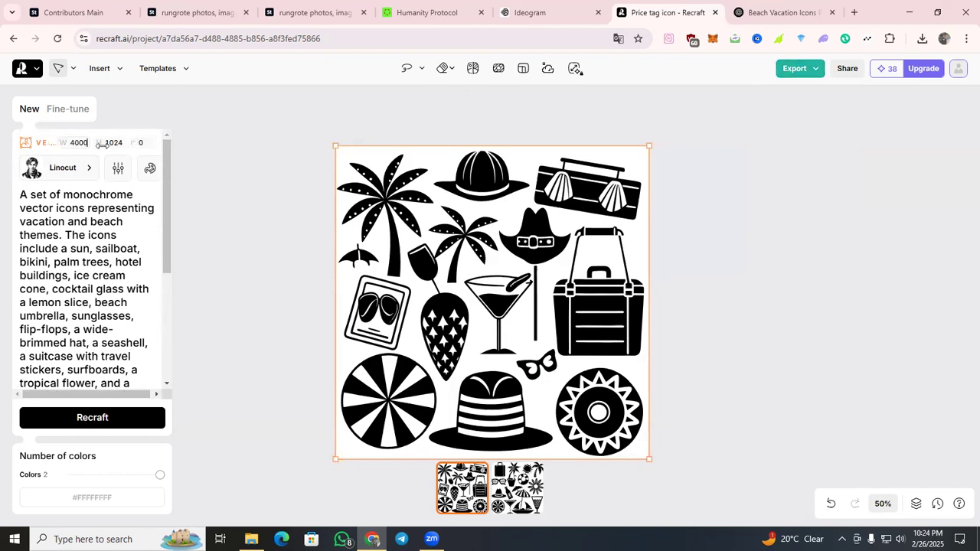
left_click_drag(105, 142, 151, 144)
type("4000")
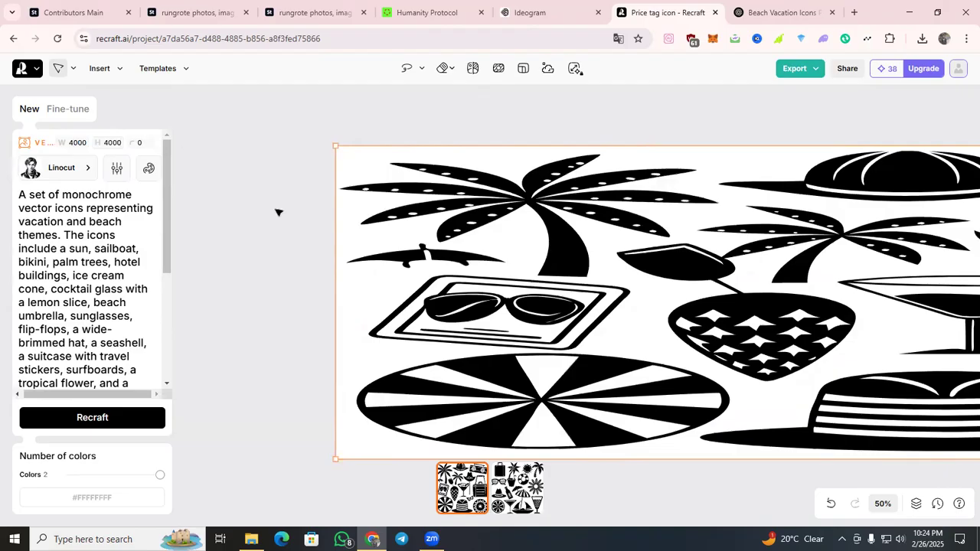
left_click(278, 294)
left_click(390, 291)
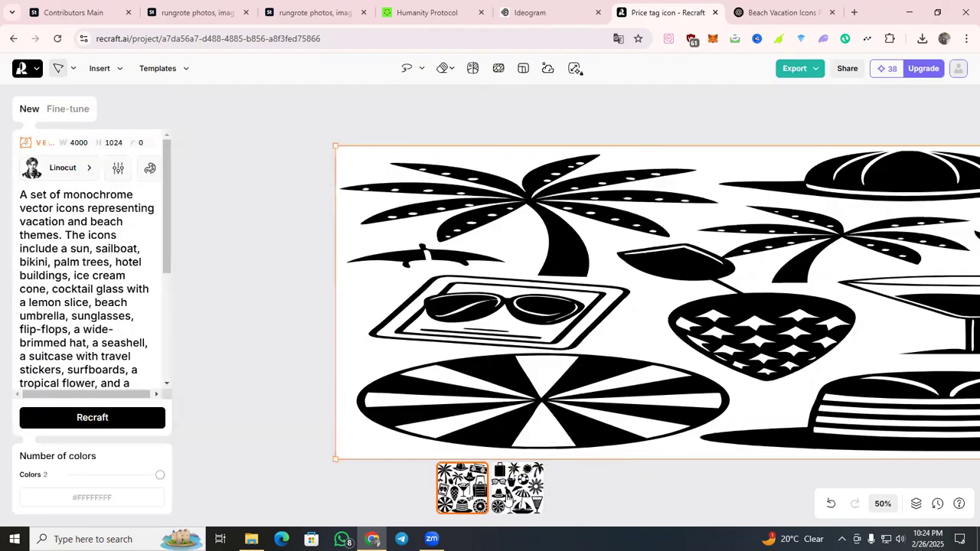
Switch between the two variants of the stretched image and copy its height value.
left_click(507, 496)
left_click(479, 501)
left_click(509, 501)
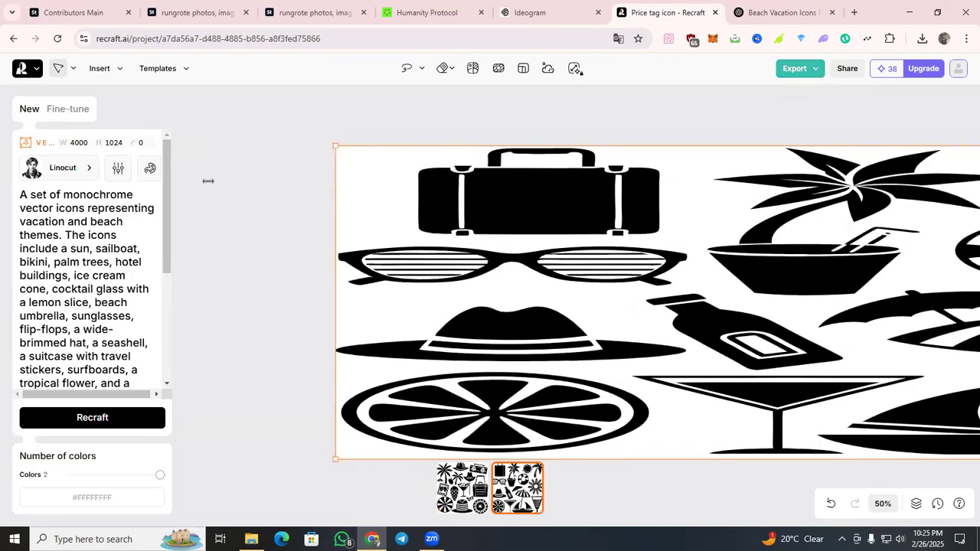
right_click(119, 143)
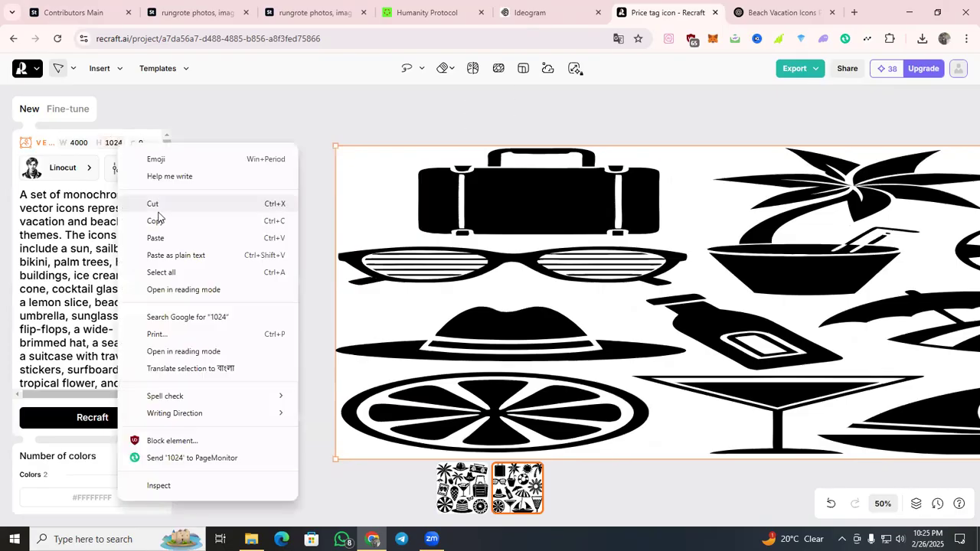
left_click(158, 219)
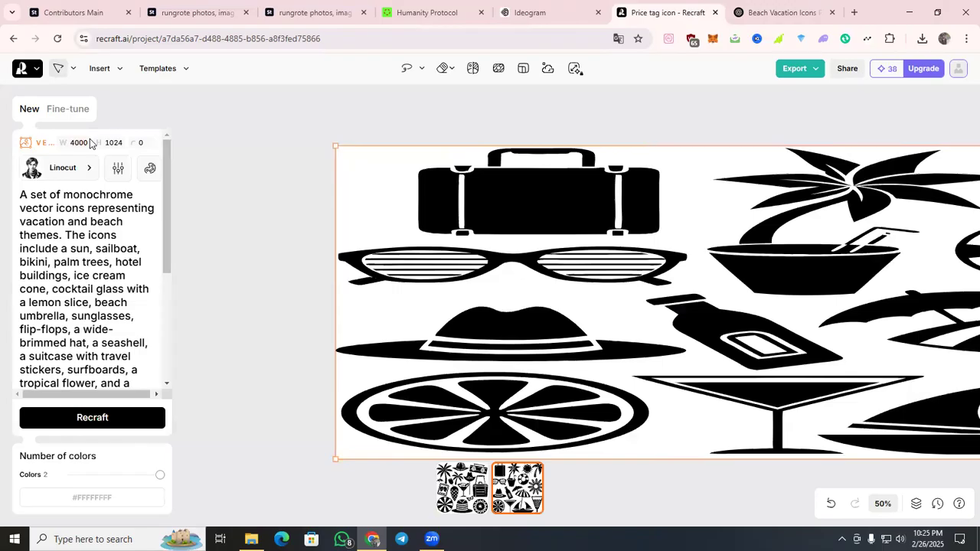
Delete the stretched image, undo the deletion and the resizing, and display the second variant of the restored icon set.
key("Delete")
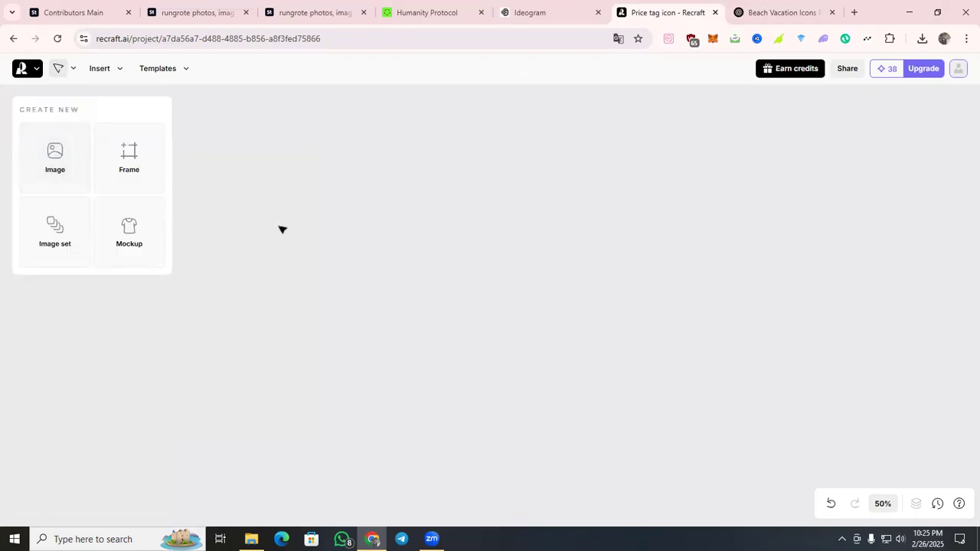
key("ctrl+z")
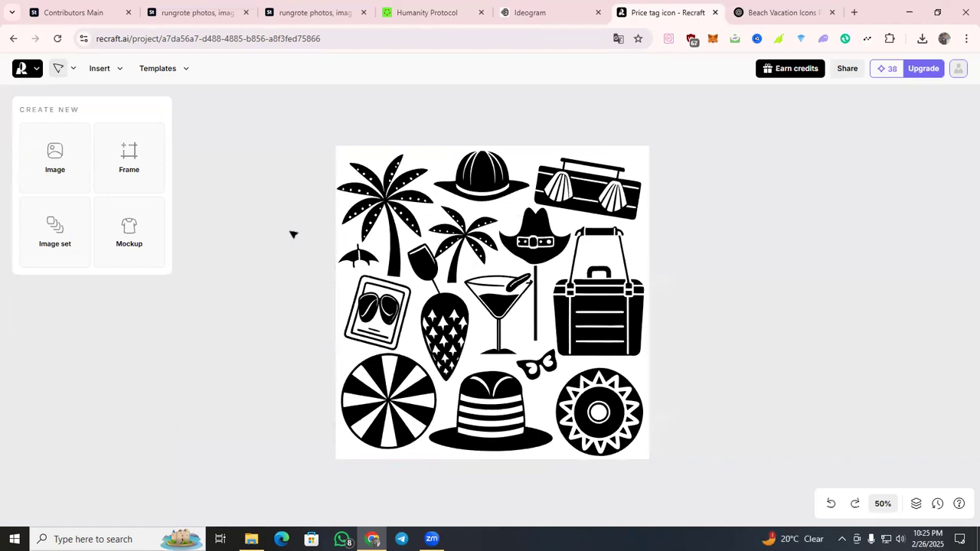
left_click(383, 281)
left_click(503, 499)
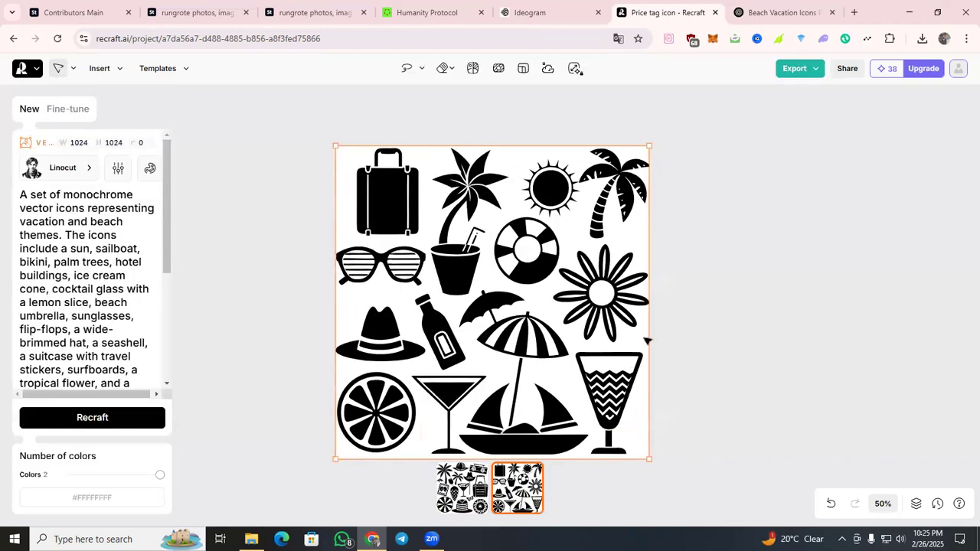
Export the second and the first variant of the generated icon set as JPG files.
left_click(808, 69)
left_click(825, 148)
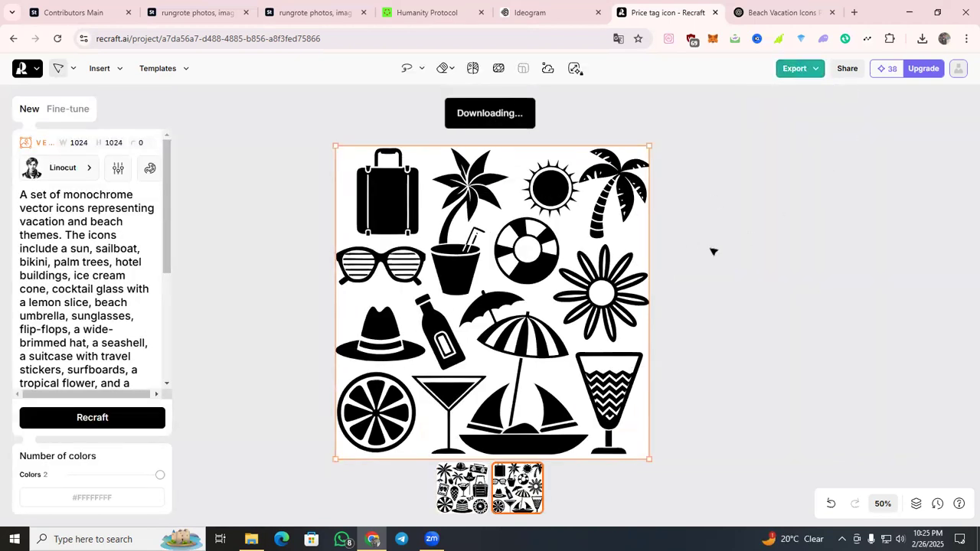
scroll(702, 251, "up", 1)
left_click(712, 109)
left_click(547, 370)
left_click(478, 486)
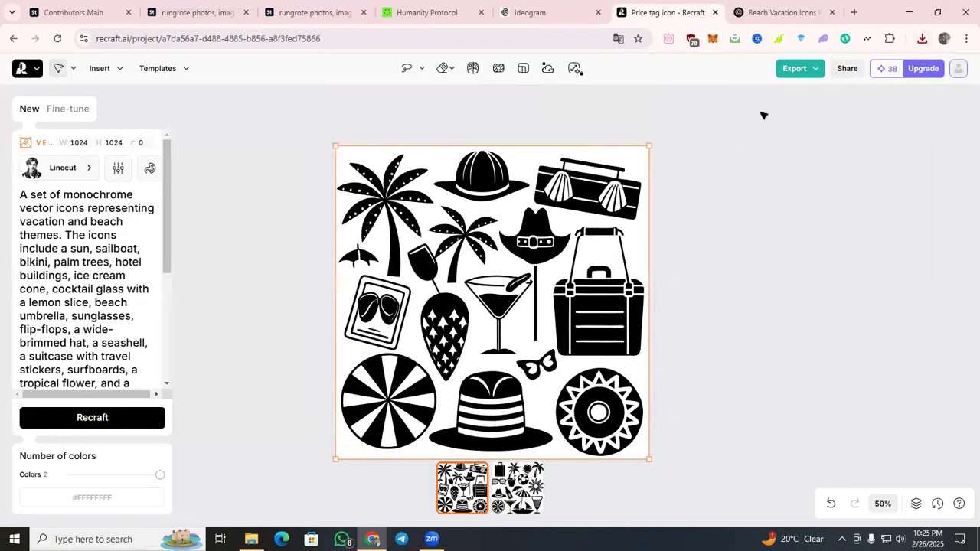
left_click(799, 72)
left_click(835, 147)
Set the image size to 4000 wide by 4000 high and regenerate the icon set with the same prompt.
left_click_drag(108, 144, 123, 147)
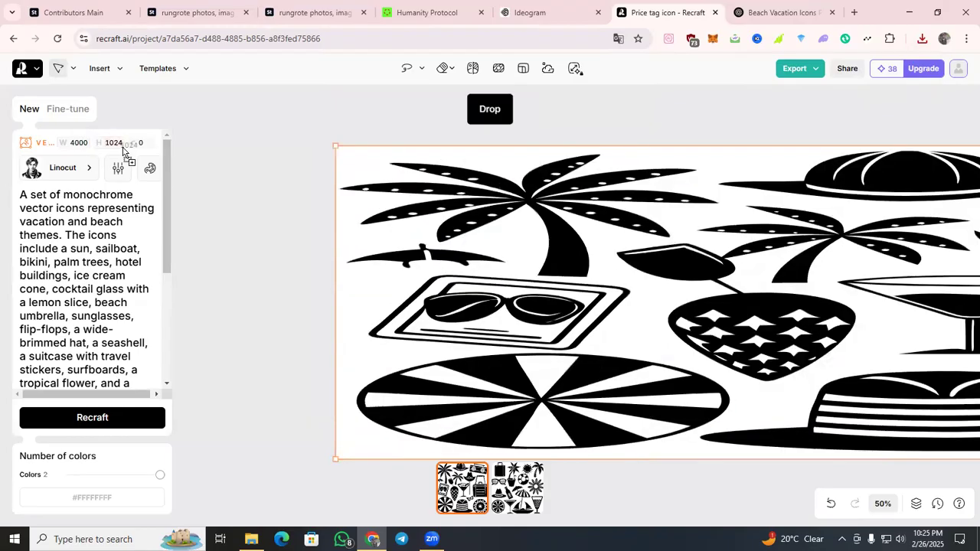
type("4000")
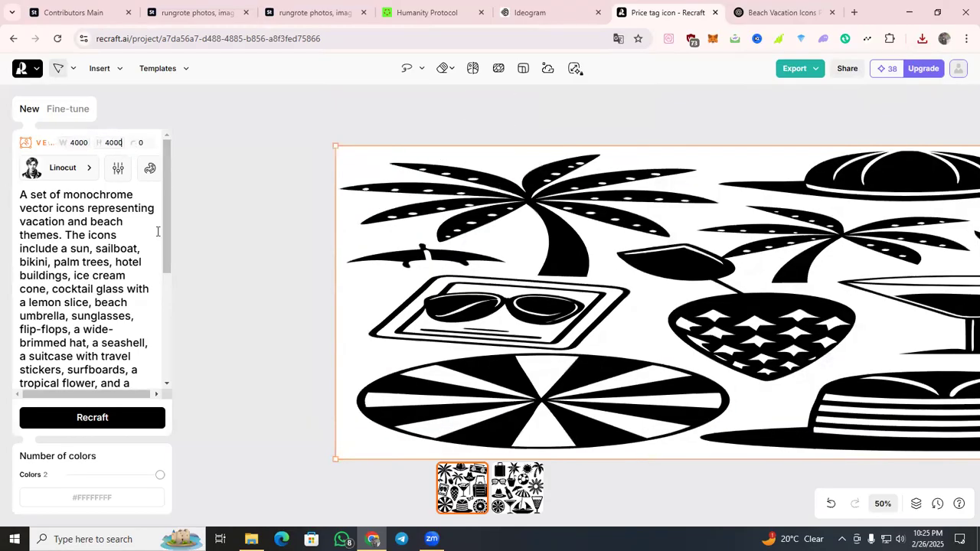
left_click(114, 417)
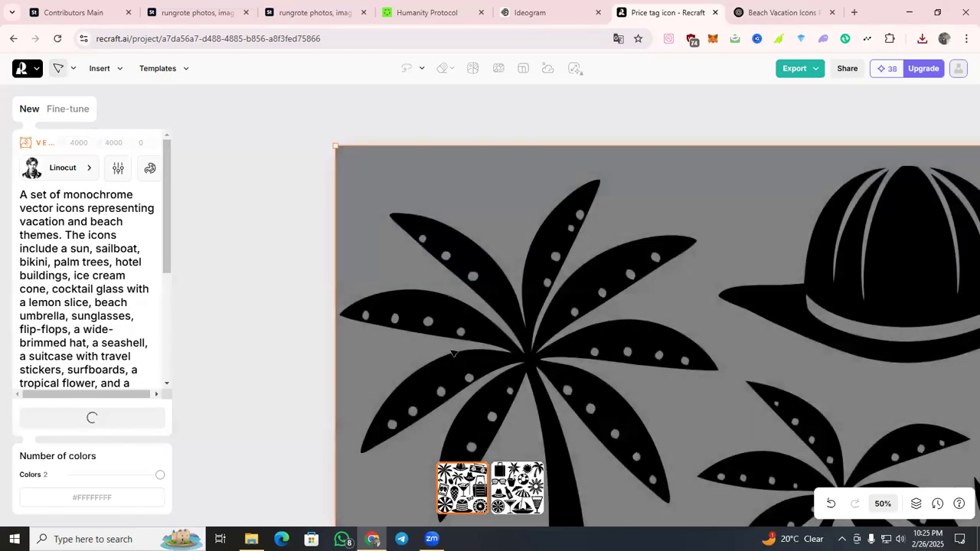
left_click(882, 502)
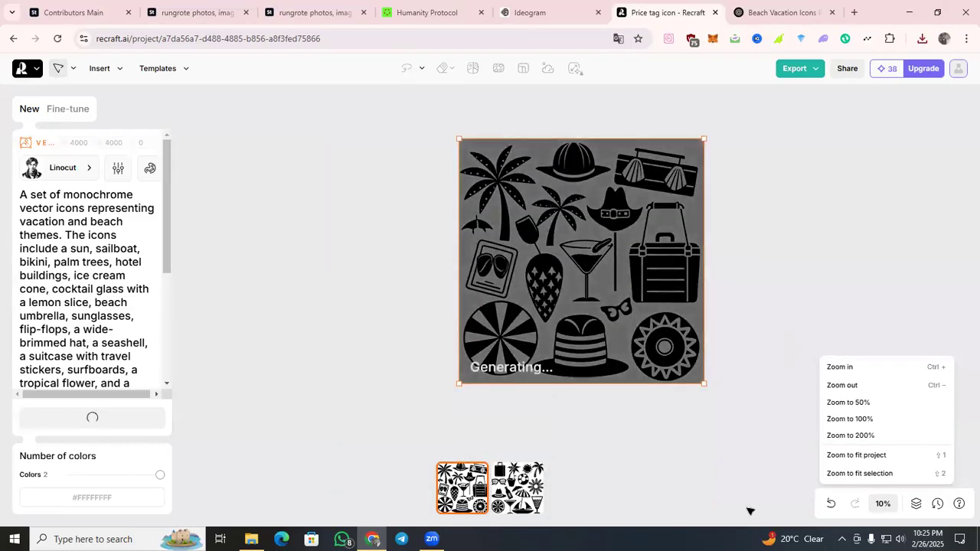
left_click(880, 503)
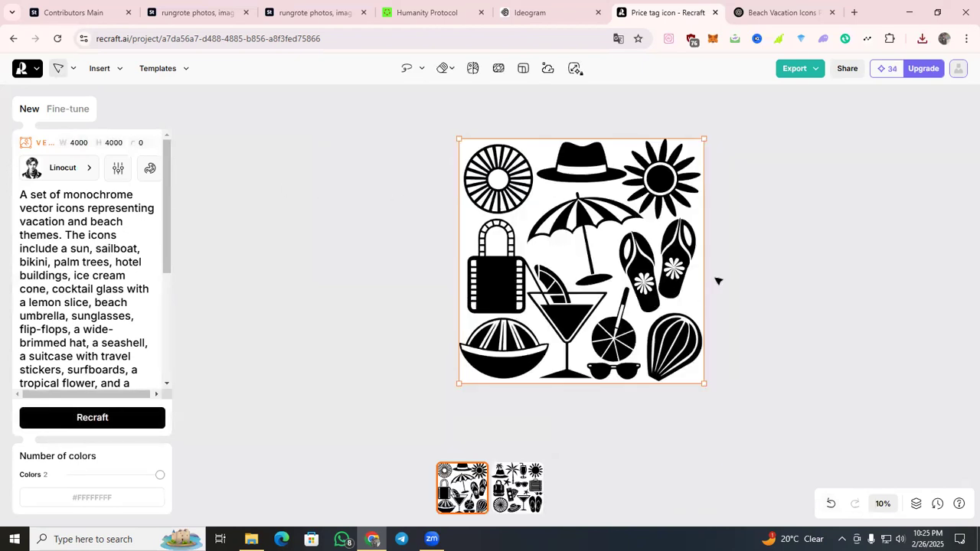
Export both variants of the regenerated 4000 by 4000 icon set as SVG files.
left_click(797, 74)
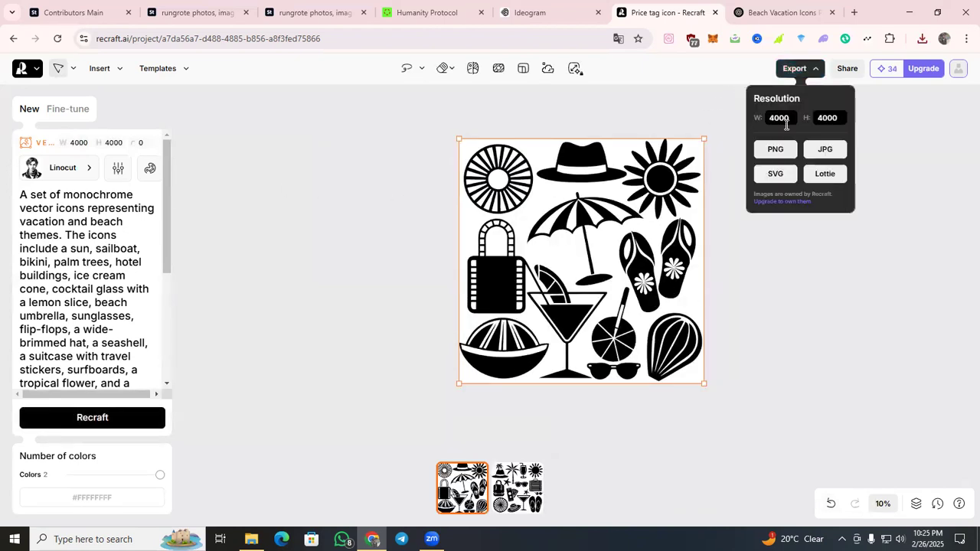
left_click(785, 177)
left_click(536, 484)
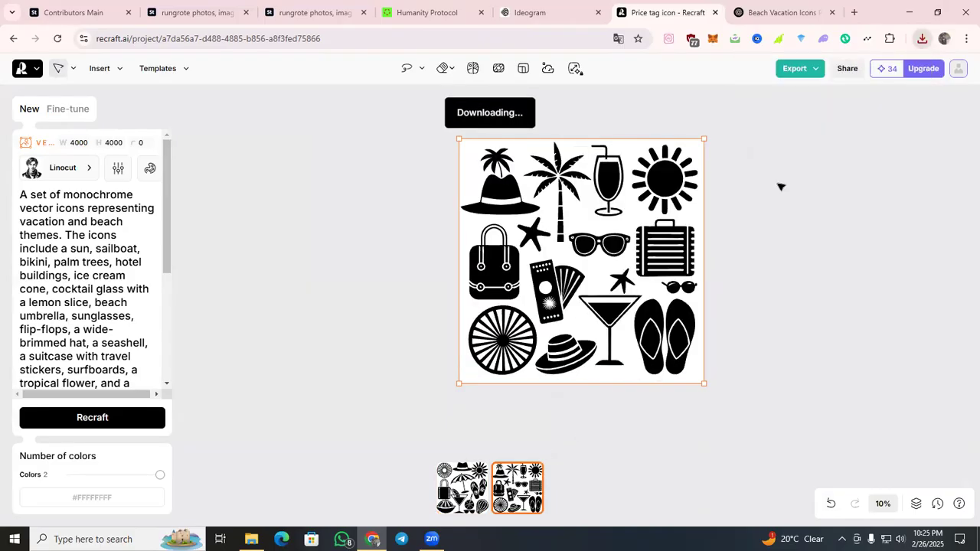
left_click(804, 68)
left_click(781, 174)
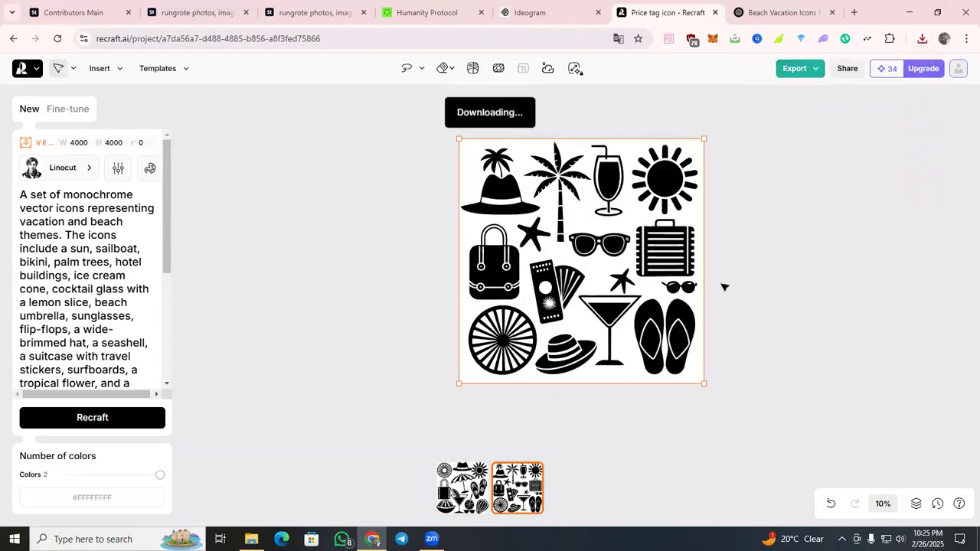
Switch to Ideogram, open the first image of the completed summer beach generation and dismiss the plan limit banner.
left_click(77, 12)
left_click(195, 12)
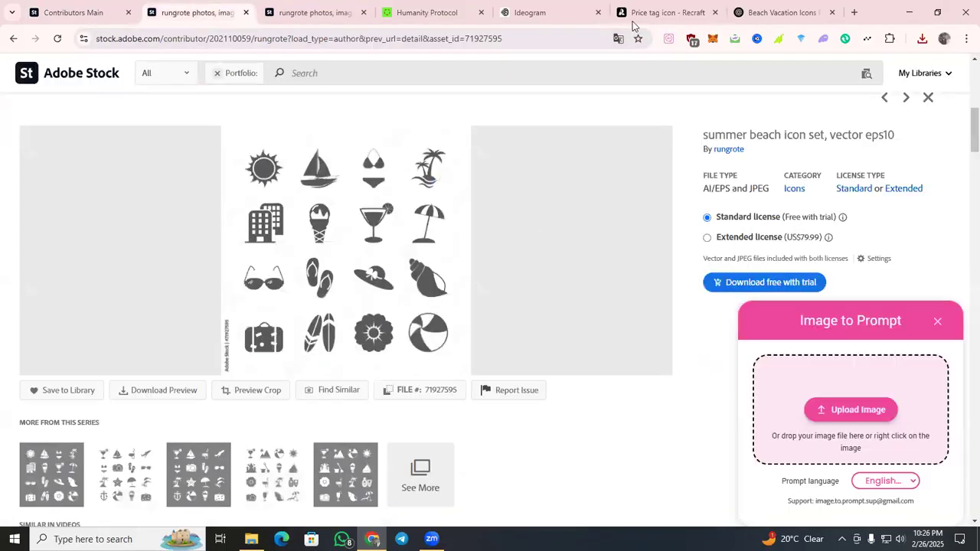
left_click(633, 10)
left_click(557, 10)
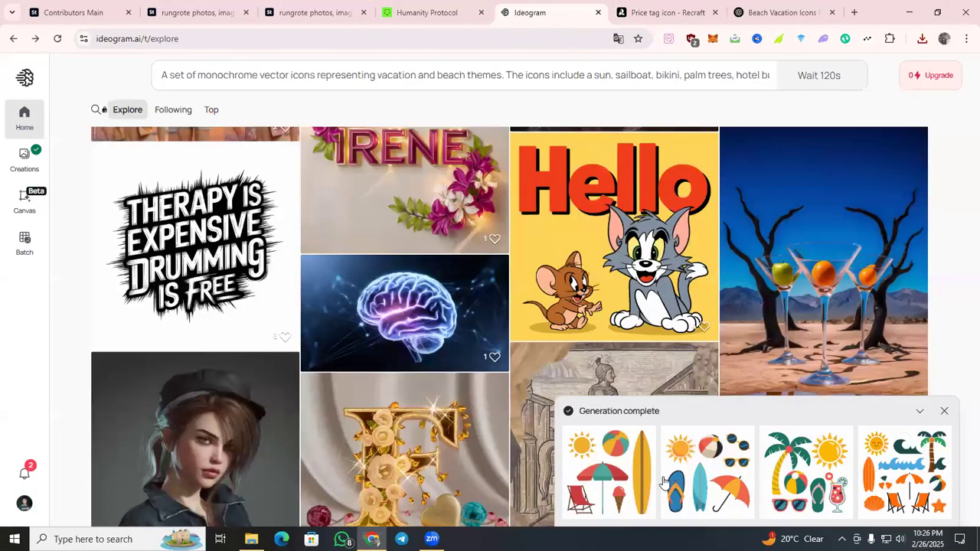
left_click(637, 494)
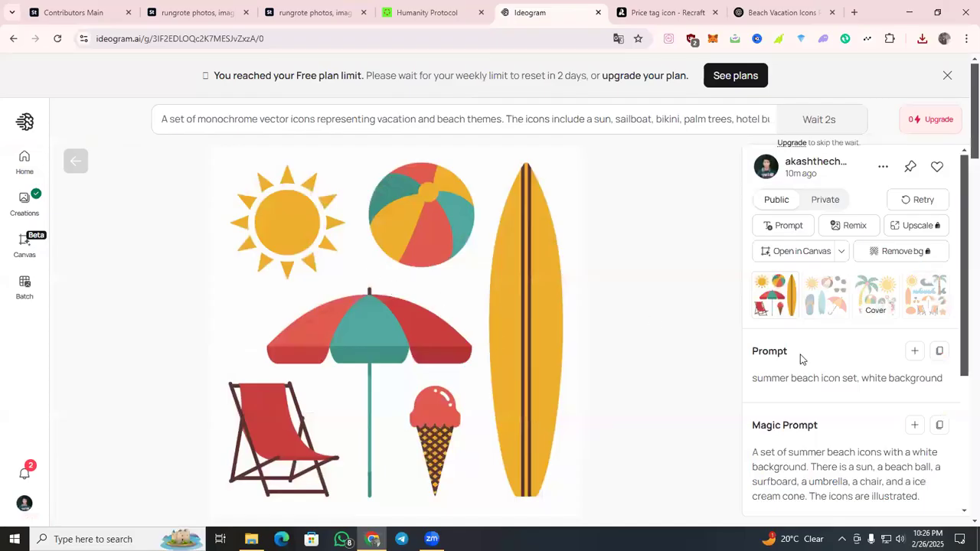
scroll(621, 320, "down", 1)
scroll(619, 317, "up", 1)
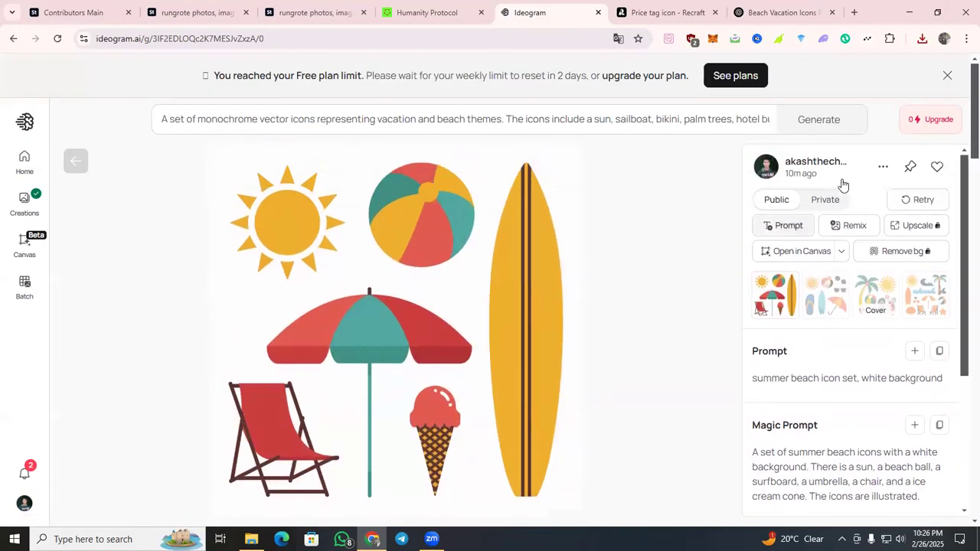
left_click(947, 75)
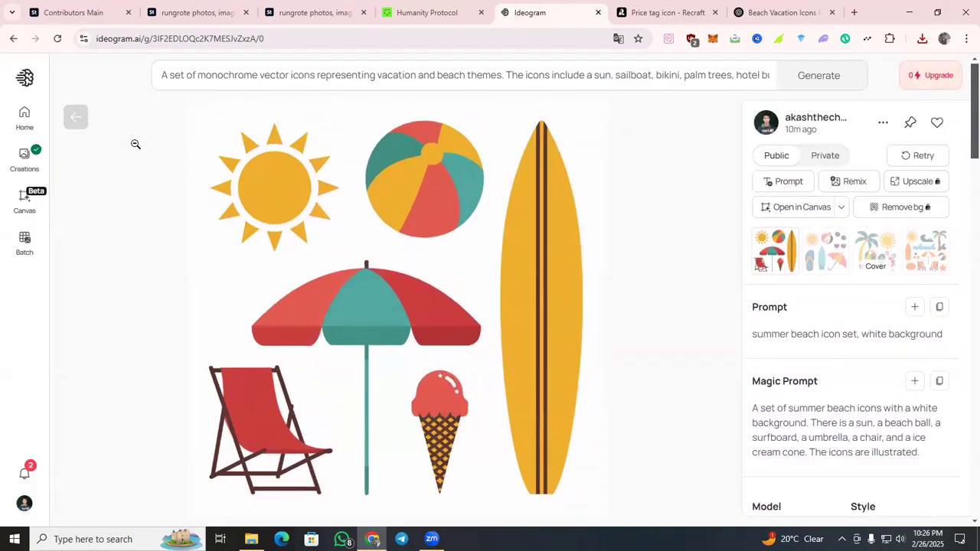
Download the image with the surfboard, umbrella and deck chair as a JPEG at 70% quality.
left_click(883, 123)
mouse_move(782, 389)
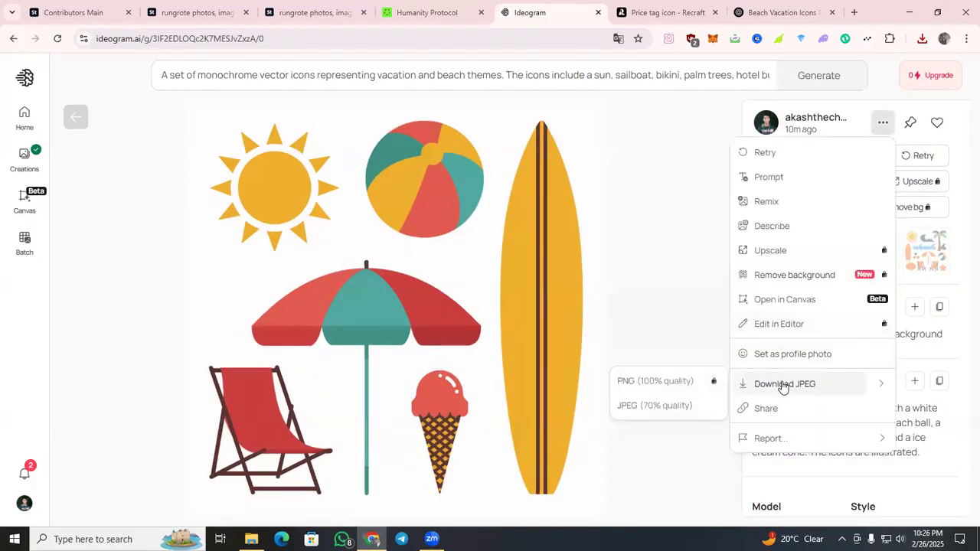
left_click(704, 406)
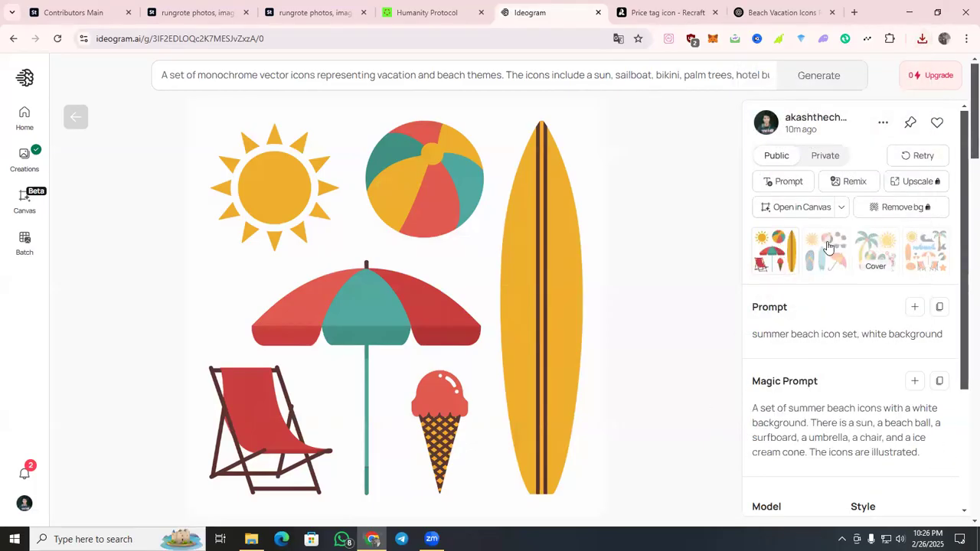
Open the third image, with the palm tree and cocktail, and download it as a JPEG at 70% quality.
left_click(827, 249)
left_click(868, 249)
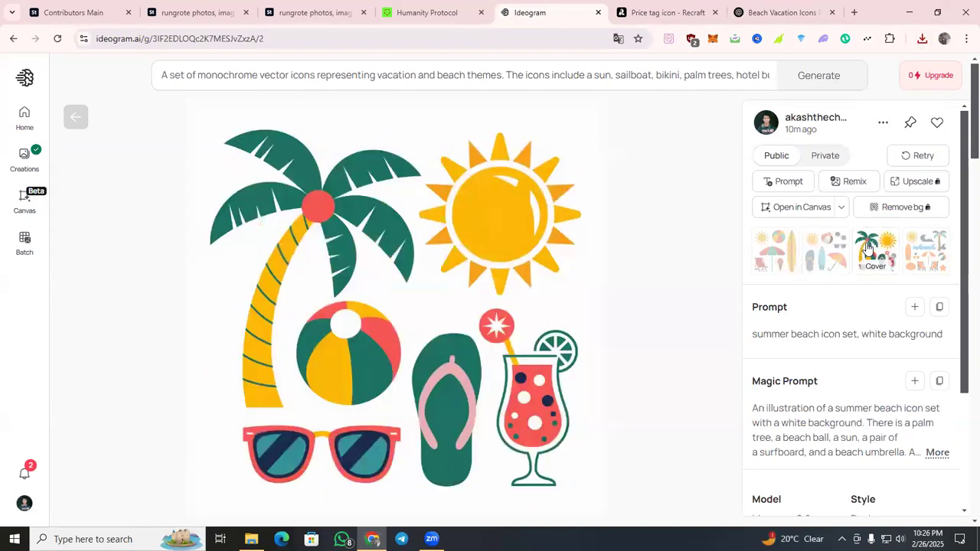
left_click(883, 122)
mouse_move(749, 395)
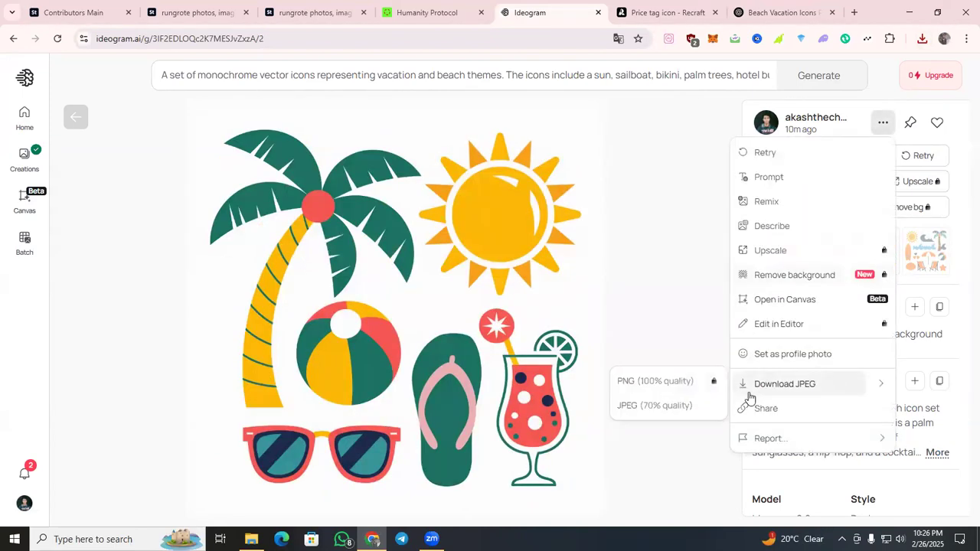
left_click(702, 405)
left_click(962, 434)
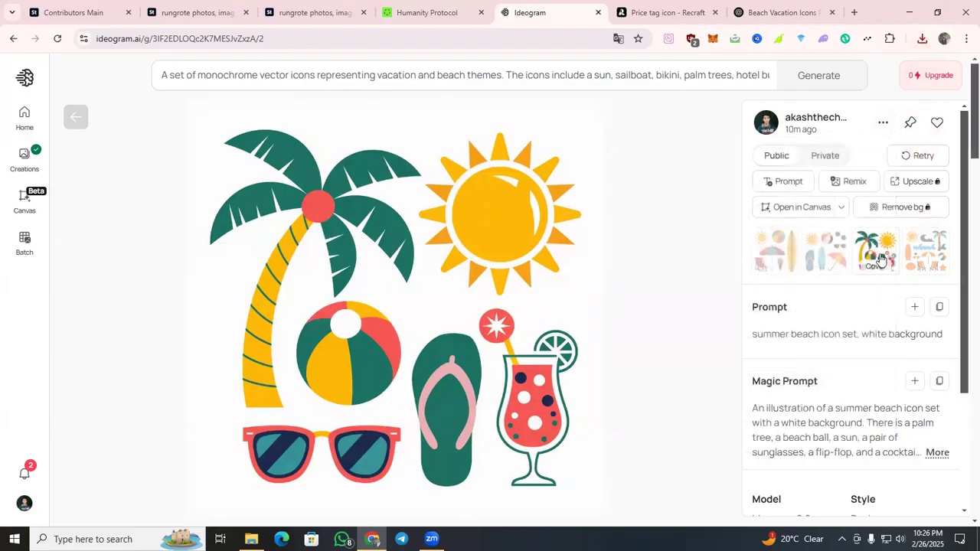
View the fourth image of the generation, then download the second image, with the flip-flop and tilted umbrella, as a 70% quality JPEG.
left_click(922, 250)
scroll(426, 257, "down", 1)
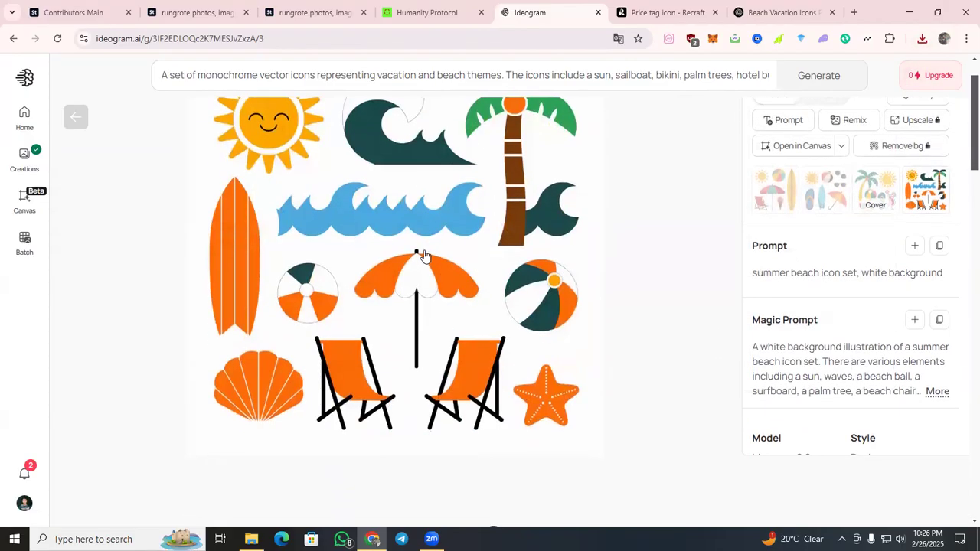
scroll(425, 256, "up", 1)
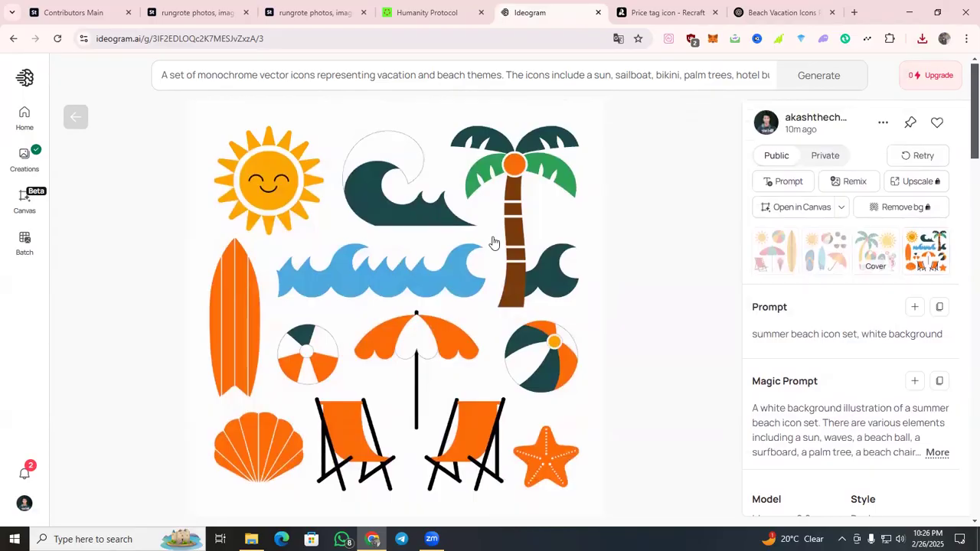
left_click(806, 261)
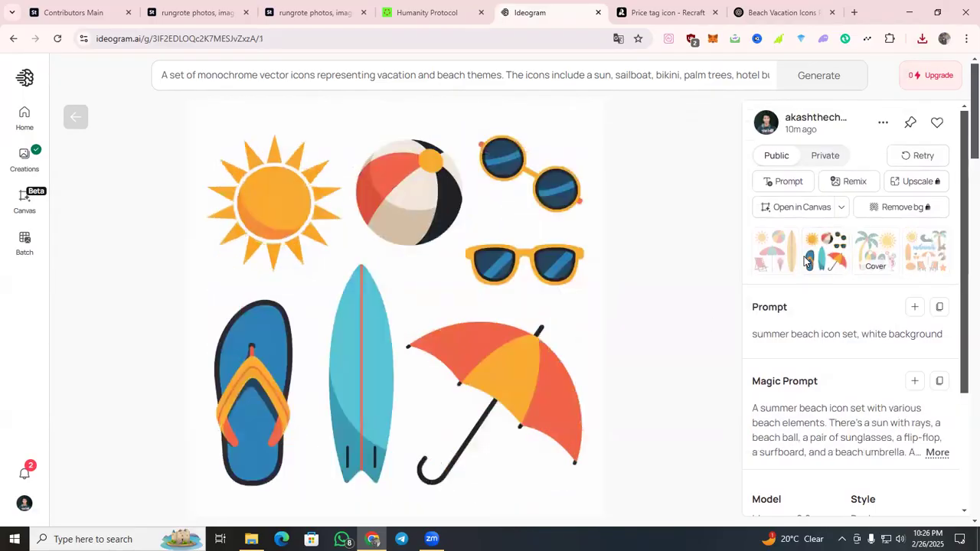
left_click(883, 122)
mouse_move(811, 391)
left_click(676, 404)
Switch back to Recraft, compare the two icon set variants and export the second one as SVG again.
left_click(654, 13)
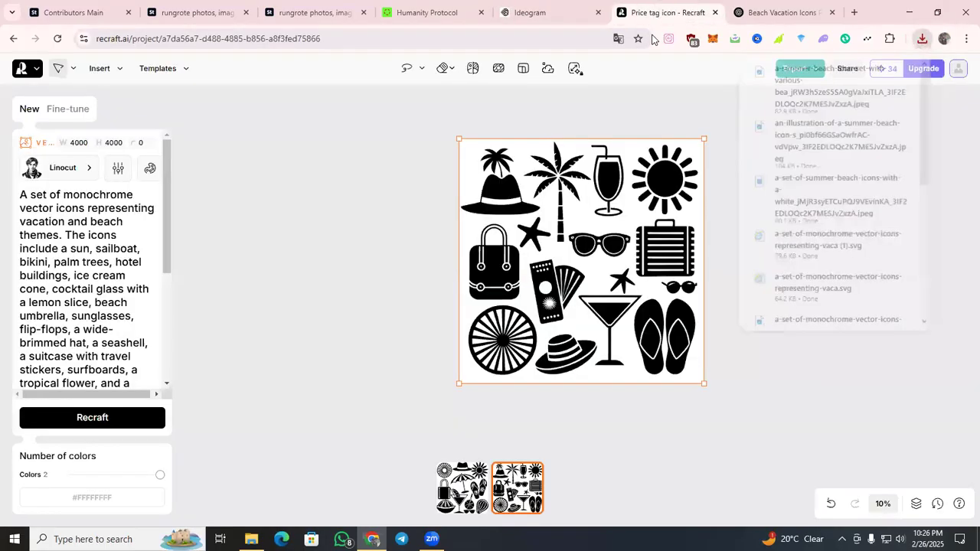
scroll(330, 322, "down", 1)
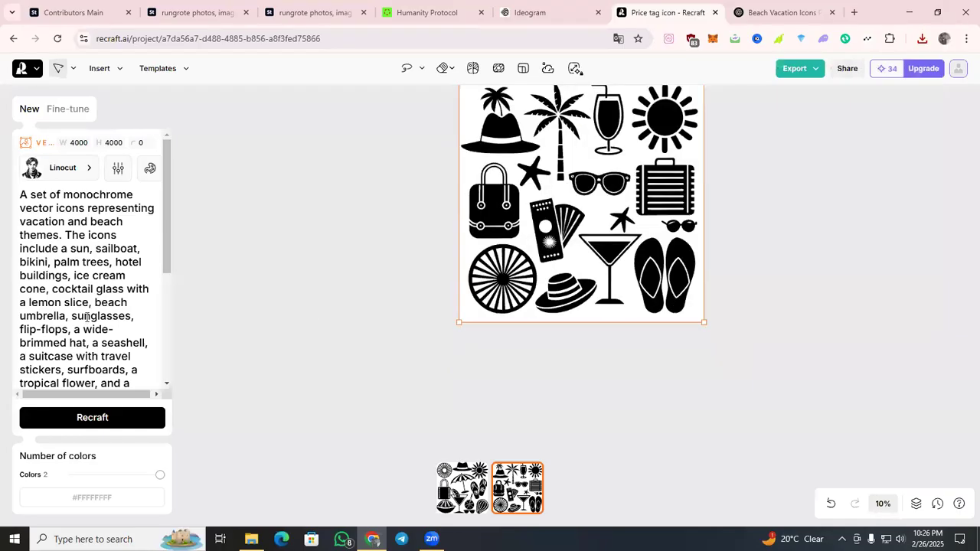
scroll(468, 268, "up", 1)
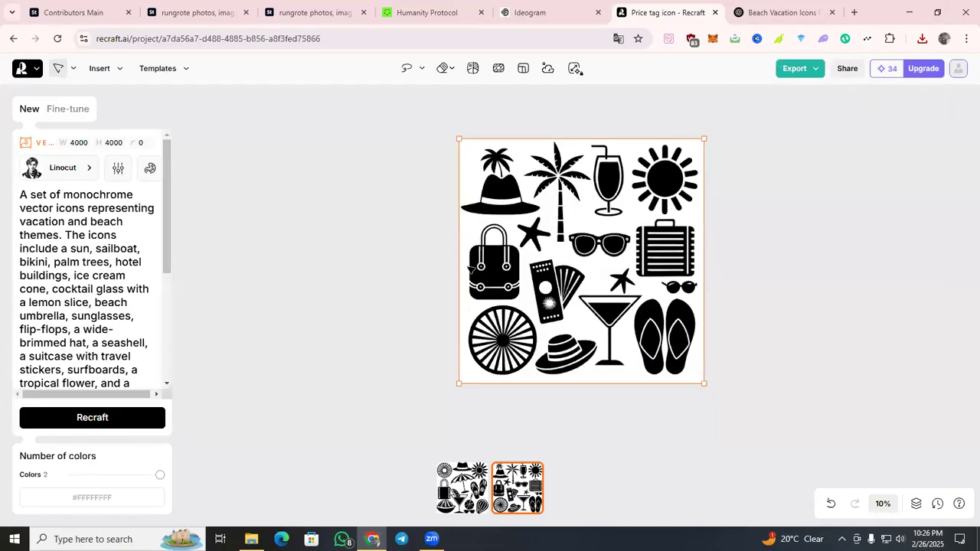
left_click(469, 477)
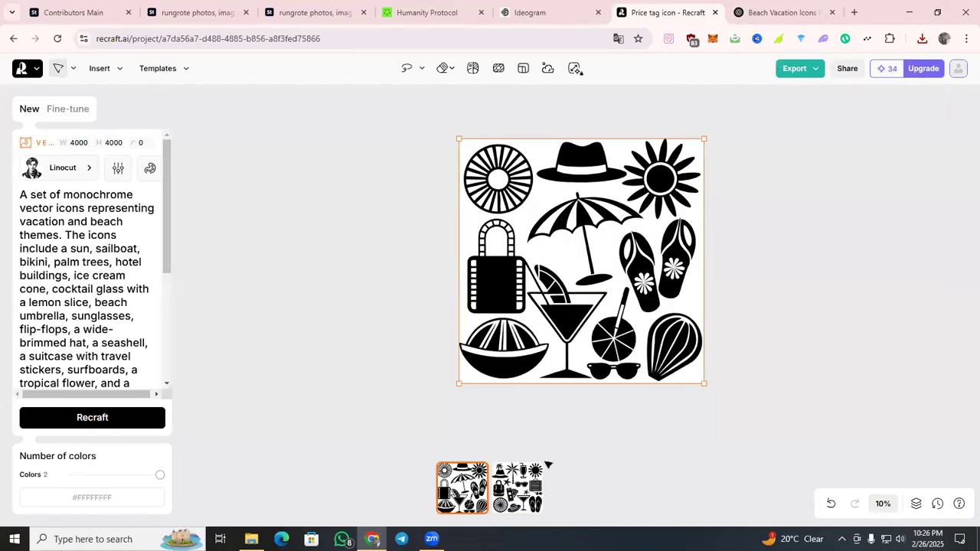
left_click(534, 484)
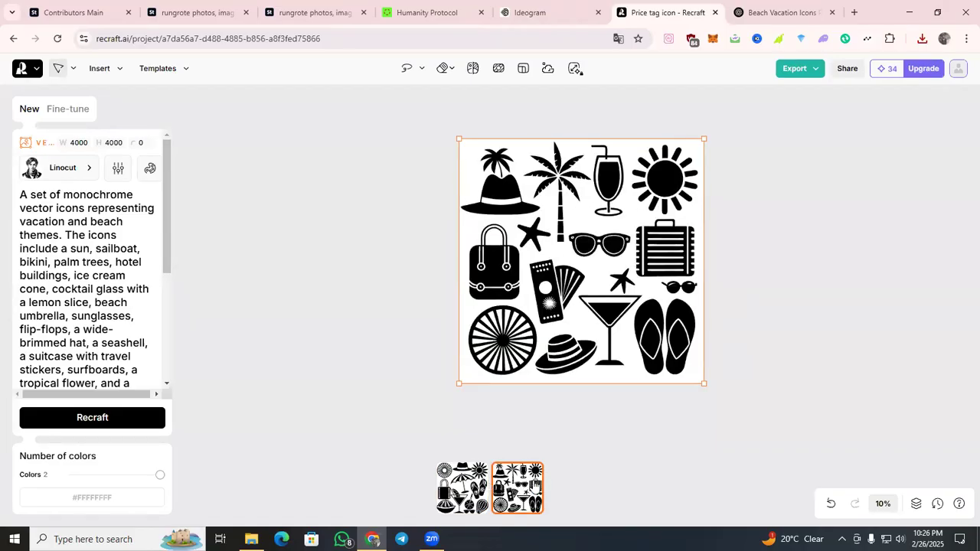
left_click(794, 68)
left_click(776, 174)
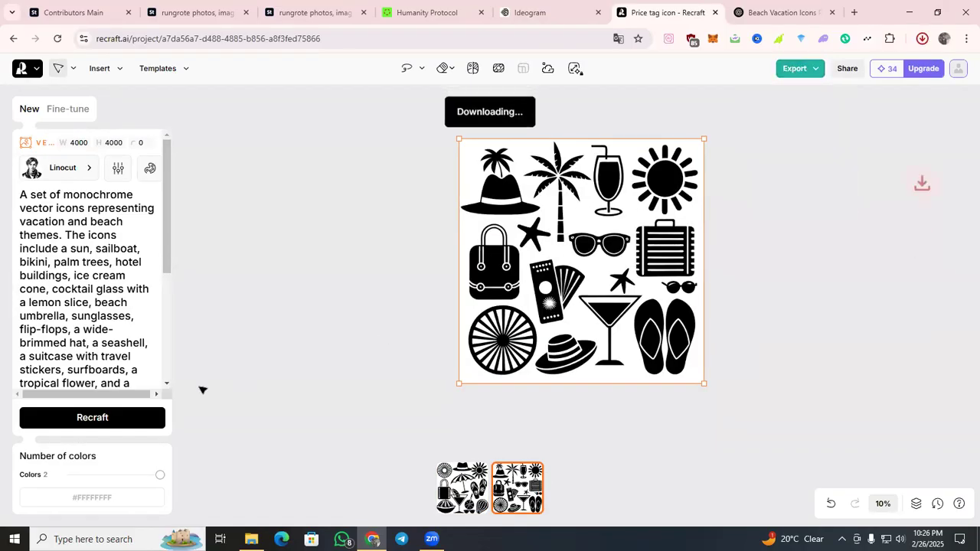
Generate another pair of icon sets from the same Recraft prompt and revisit the original Adobe Stock summer beach icon set.
left_click(142, 425)
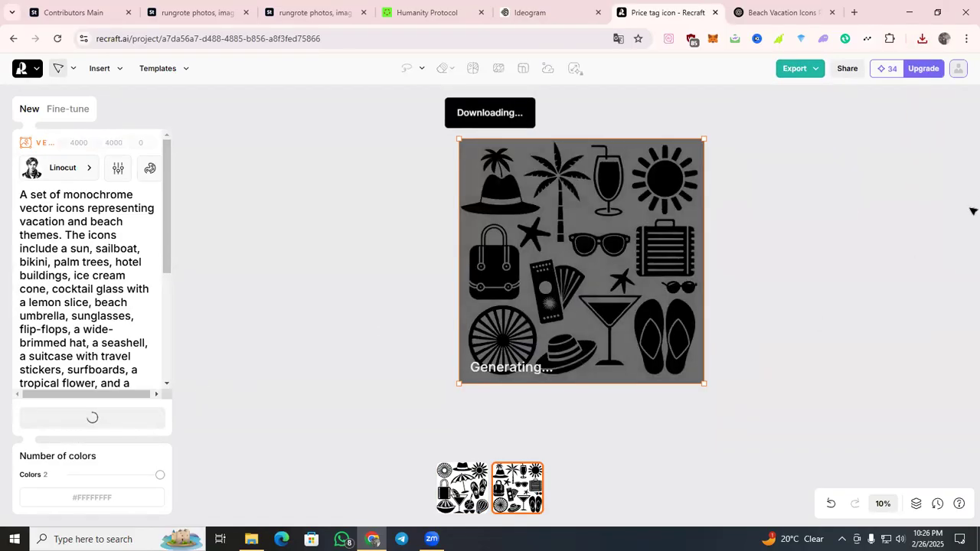
left_click(187, 13)
left_click(303, 12)
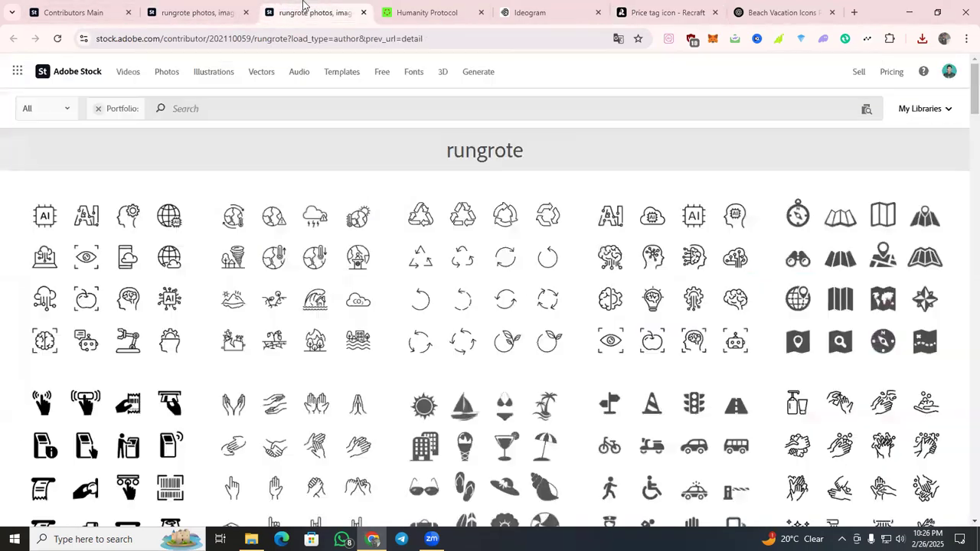
left_click(241, 16)
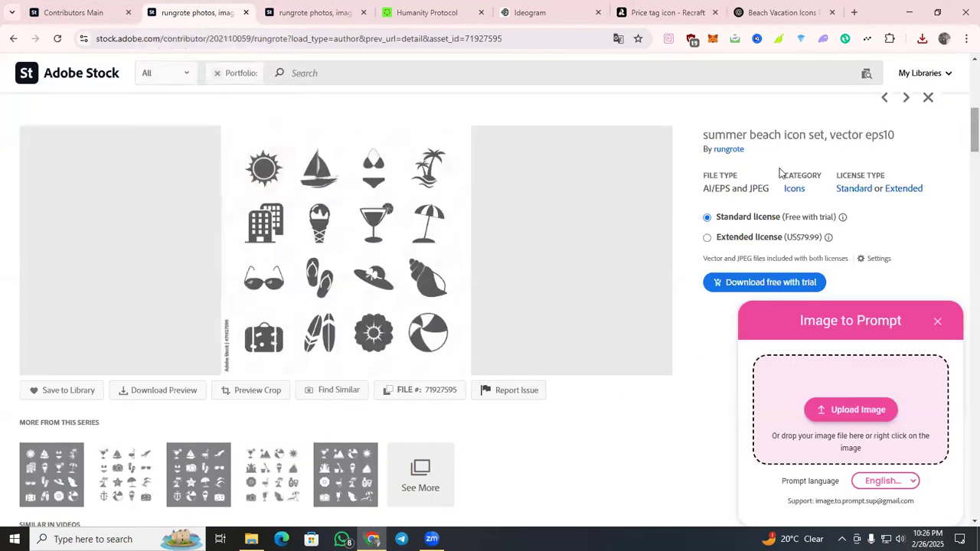
left_click(646, 11)
left_click(759, 21)
left_click(670, 13)
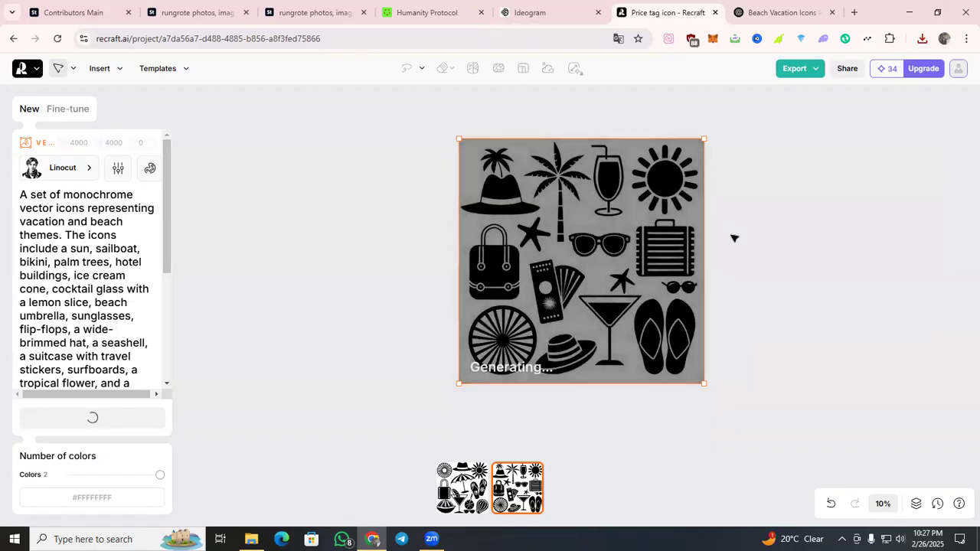
Examine both variants of the newly generated beach icon set.
scroll(729, 245, "down", 2)
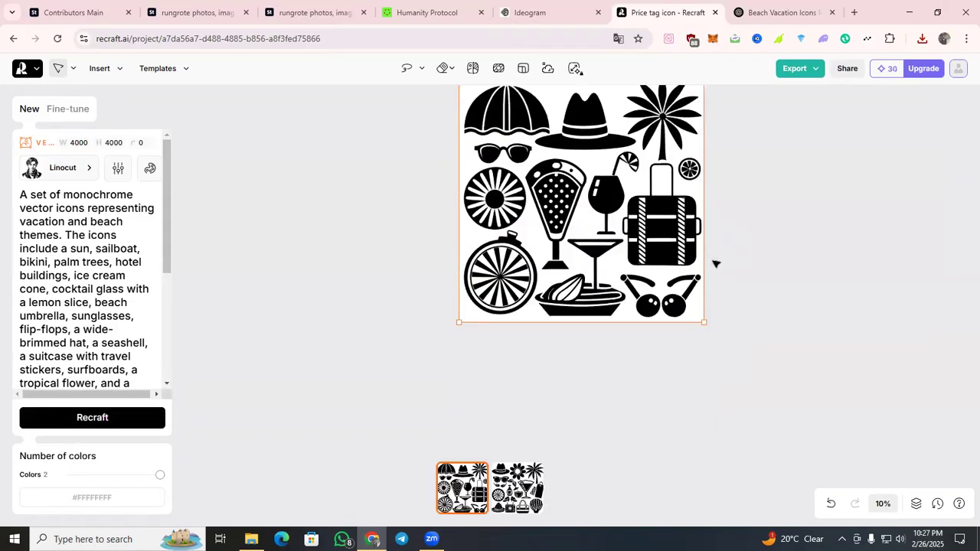
left_click(528, 491)
scroll(729, 354, "down", 2)
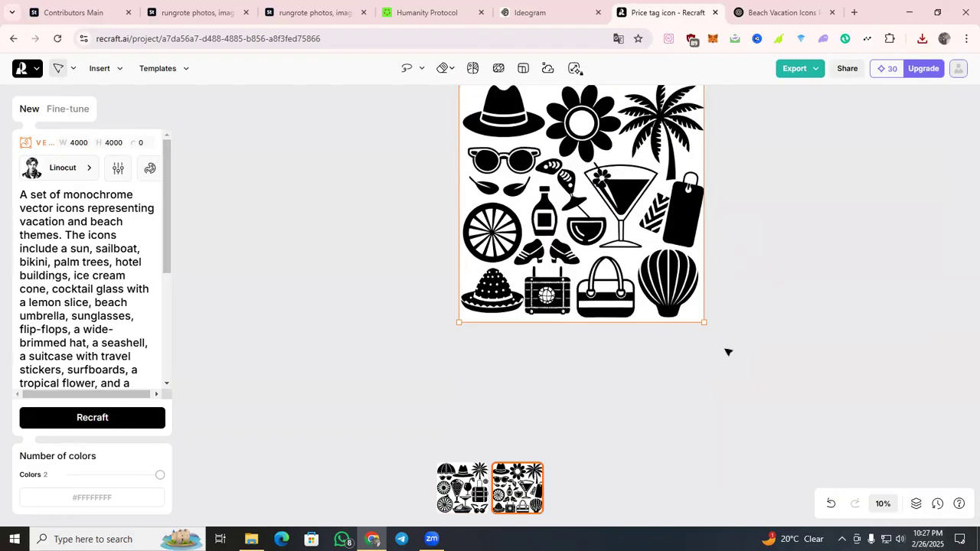
Export both variants of the new beach icon set as SVG and launch Adobe Illustrator.
scroll(657, 322, "up", 2)
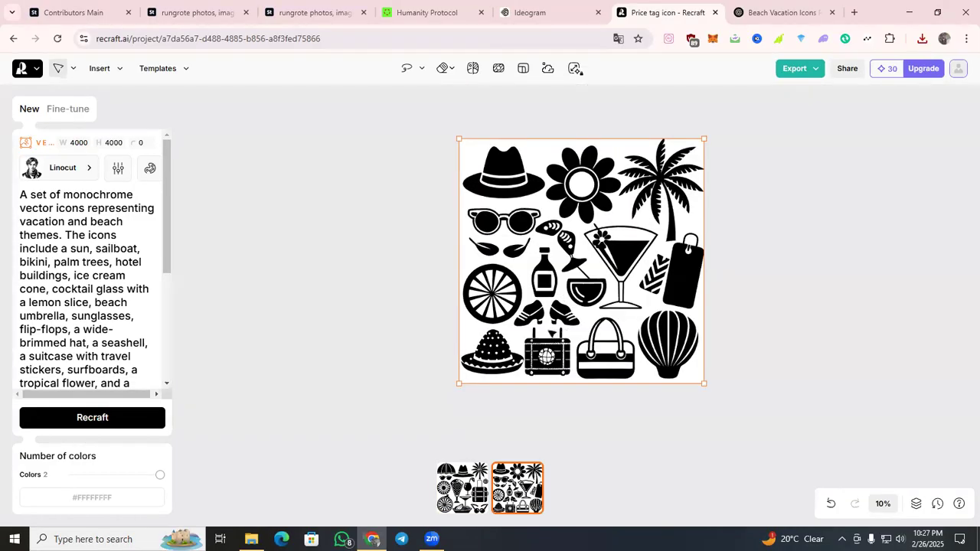
left_click(473, 485)
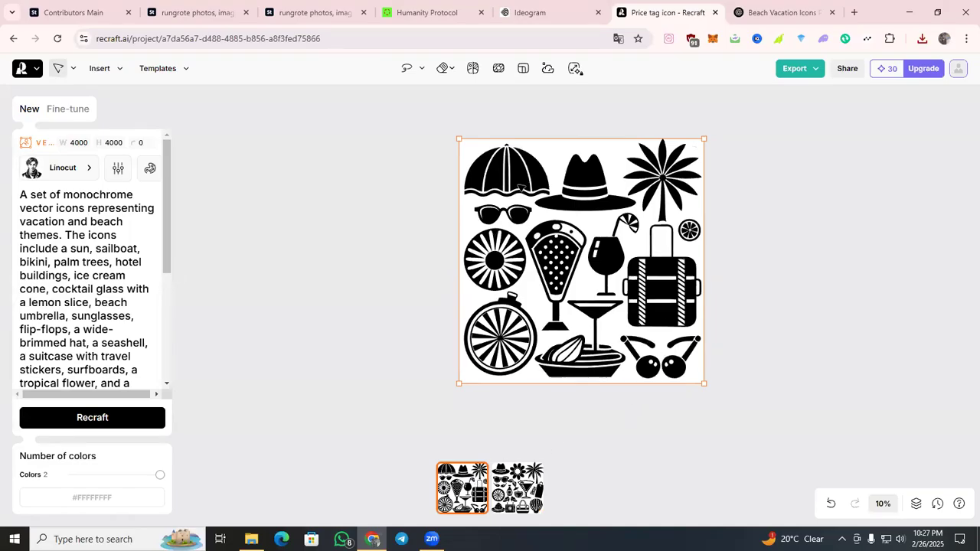
left_click(795, 70)
left_click(776, 175)
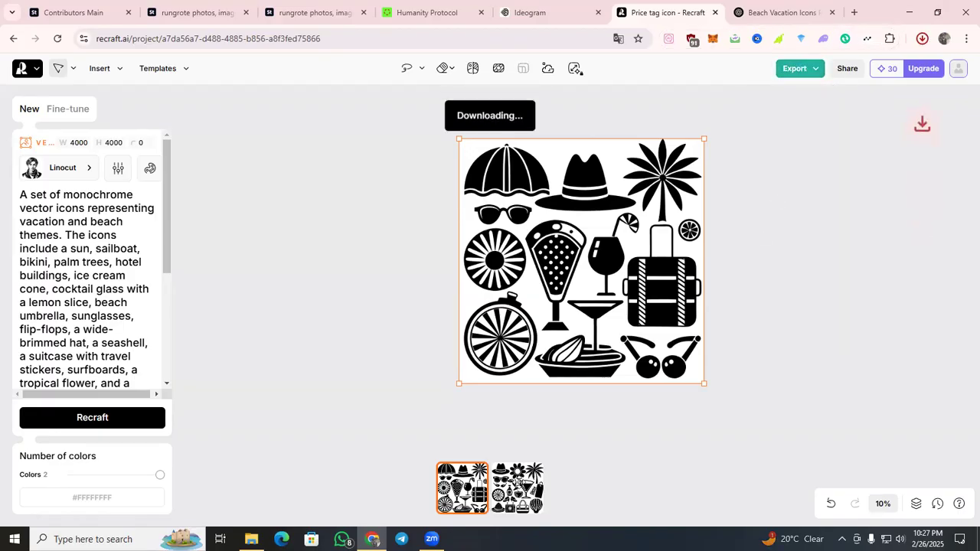
left_click(518, 481)
left_click(817, 70)
left_click(772, 181)
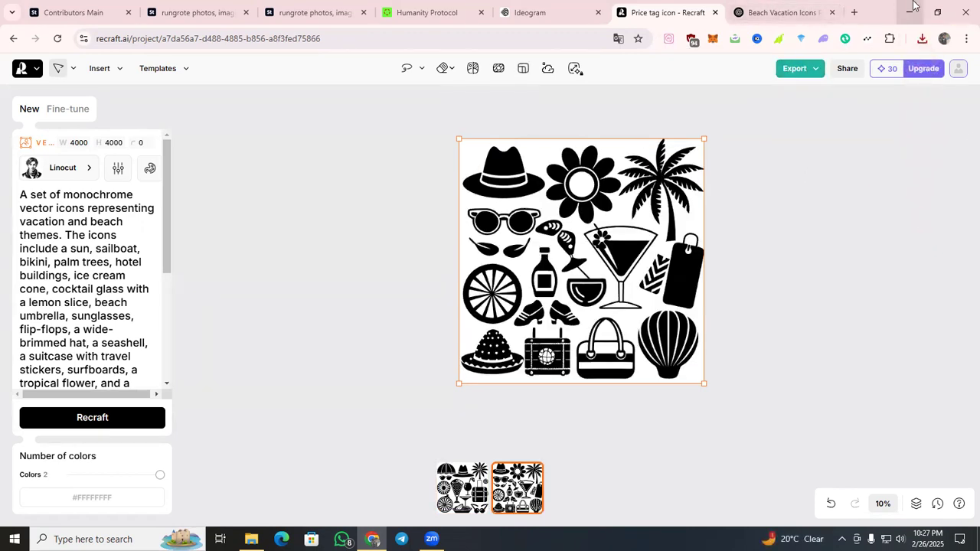
key("super")
left_click(229, 384)
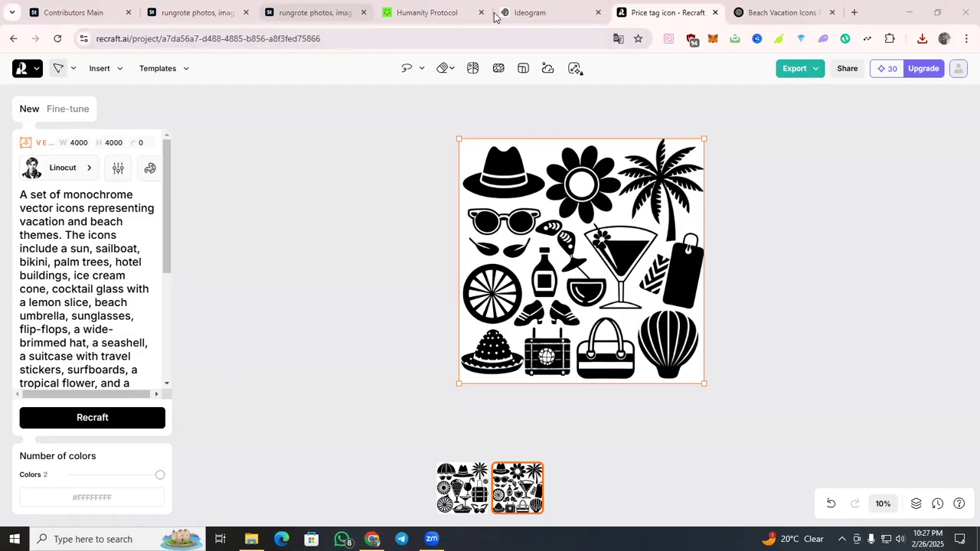
Claim the daily reward on the Humanity Protocol dashboard, unlocking MetaMask with the wallet password and confirming the transaction request.
left_click(429, 8)
scroll(456, 213, "down", 4)
left_click(376, 298)
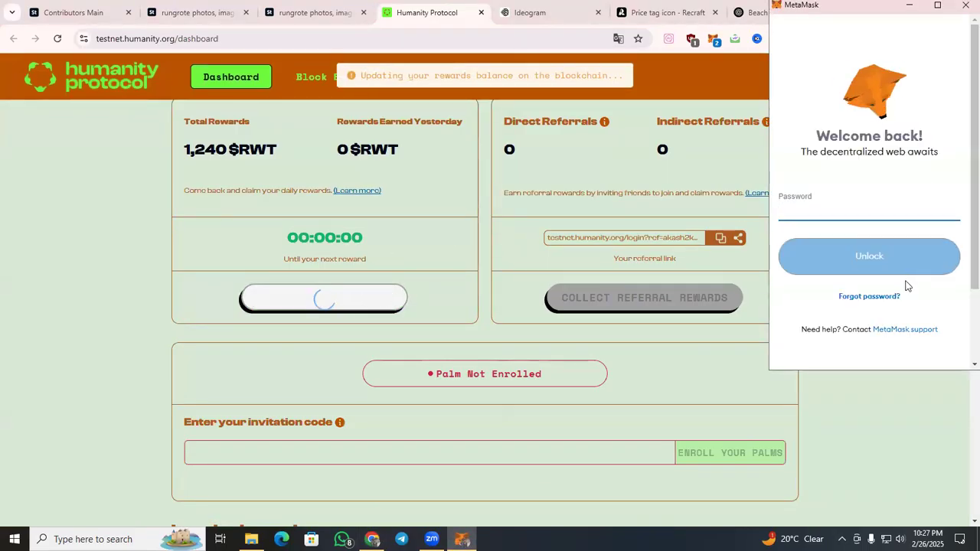
type("•••")
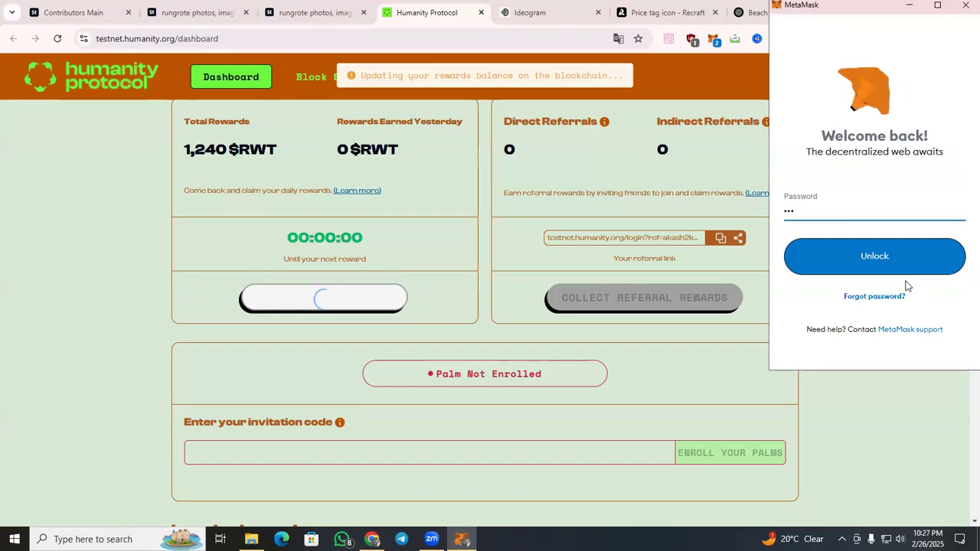
type("•••••")
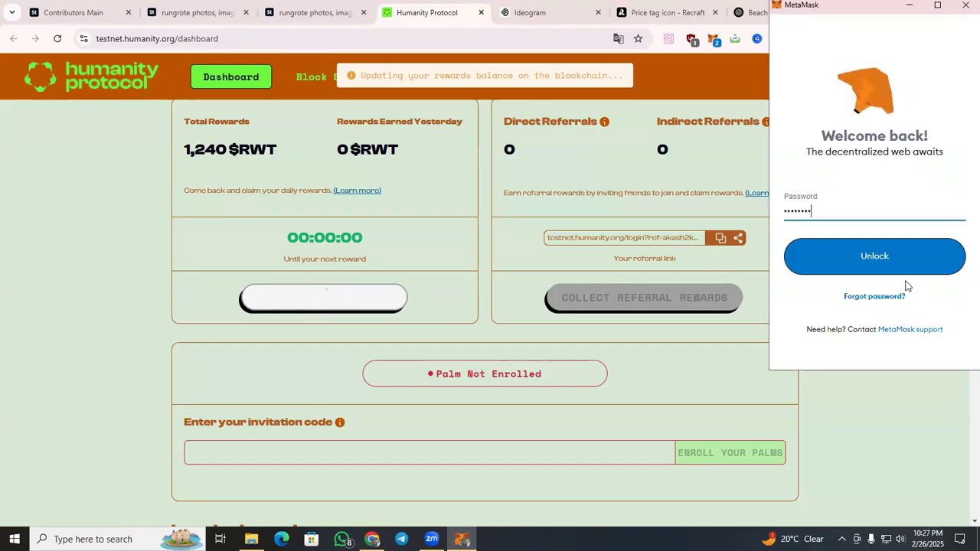
key("Return")
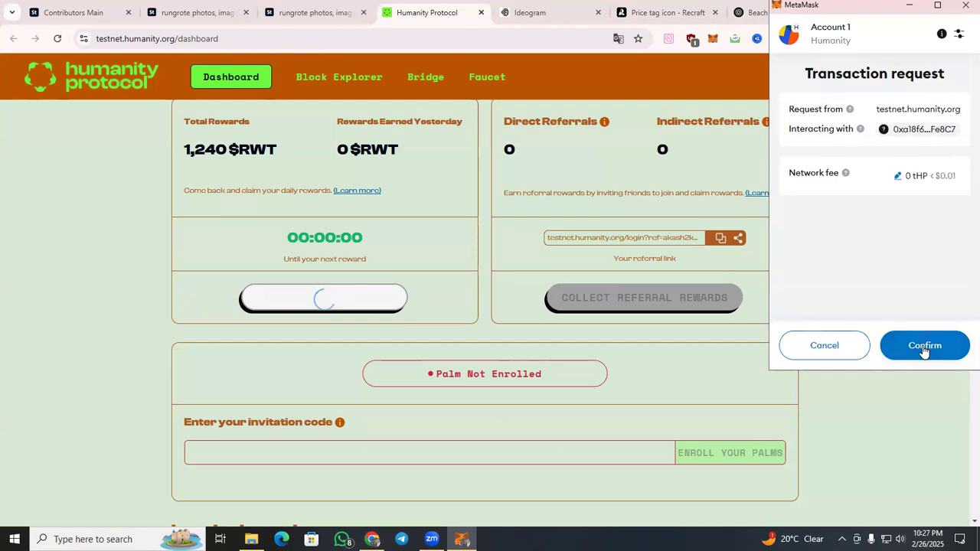
left_click(924, 347)
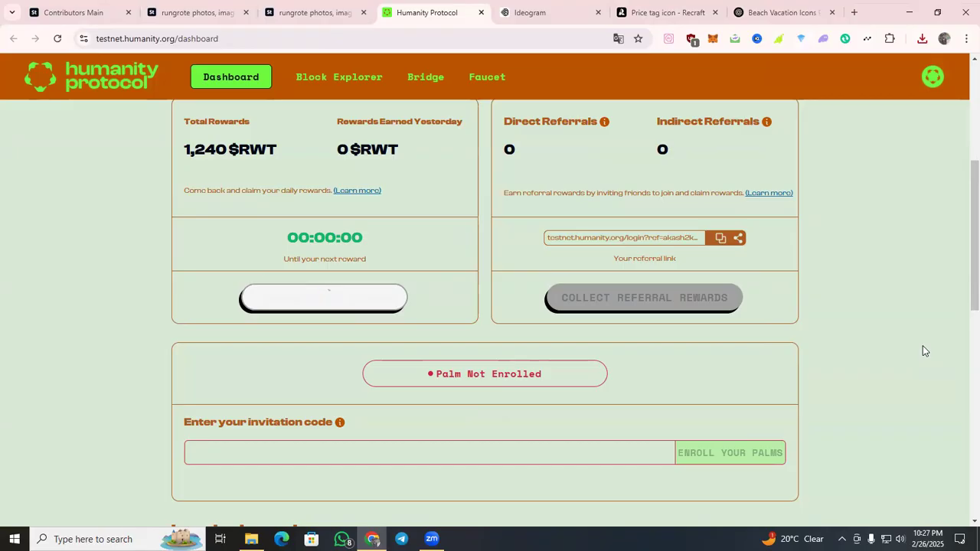
Close the Humanity Protocol and Ideogram pages.
left_click(481, 13)
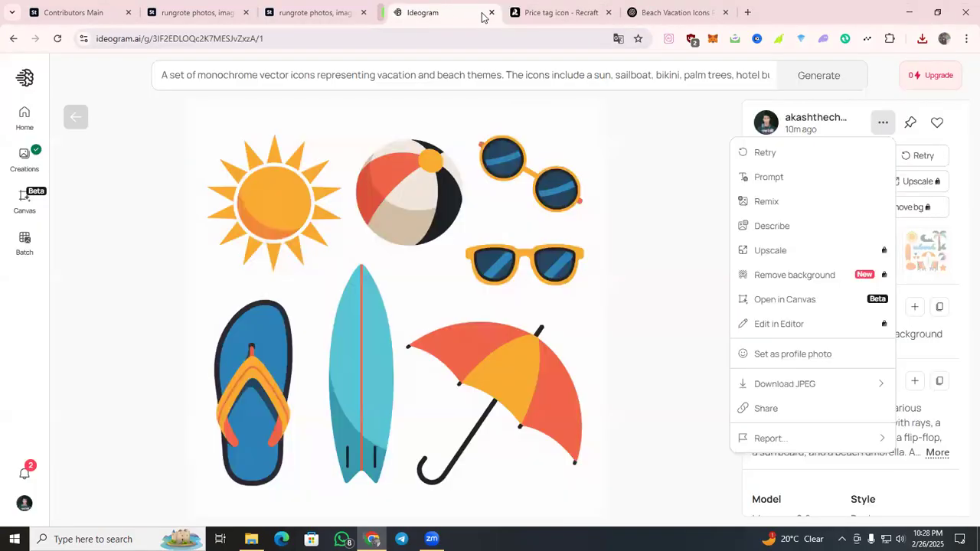
left_click(481, 13)
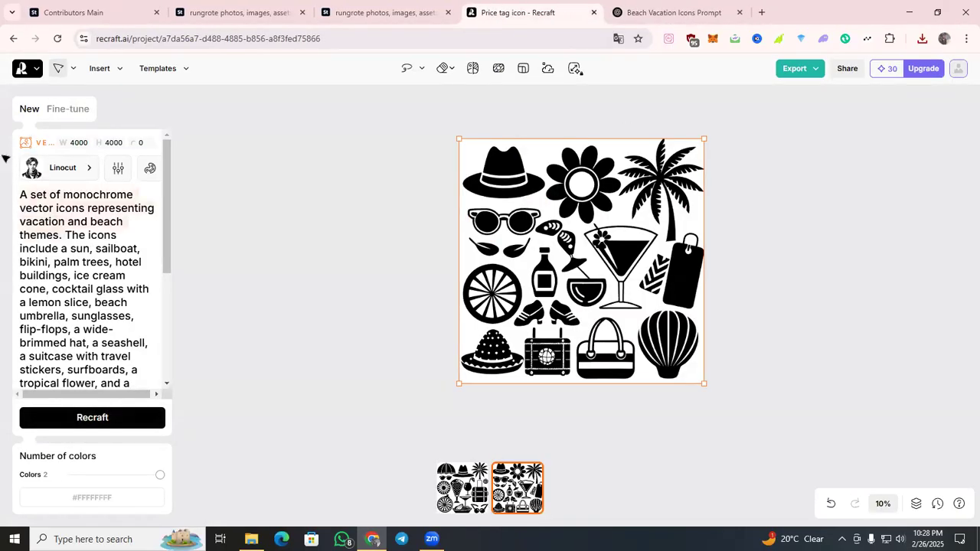
Delete the opening sentence from the Recraft prompt, generate a new pair of icon sets and close the duplicate Adobe Stock page.
key("BackSpace")
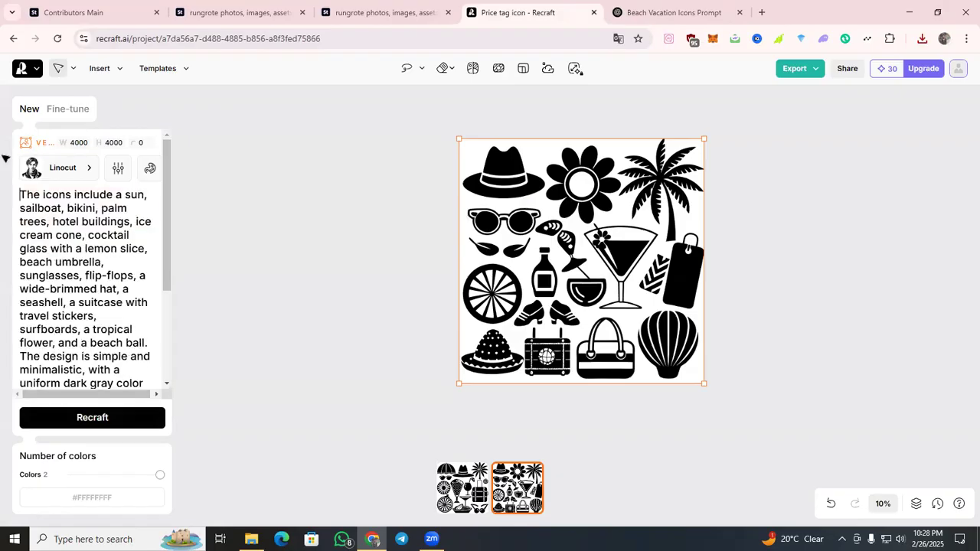
left_click(146, 428)
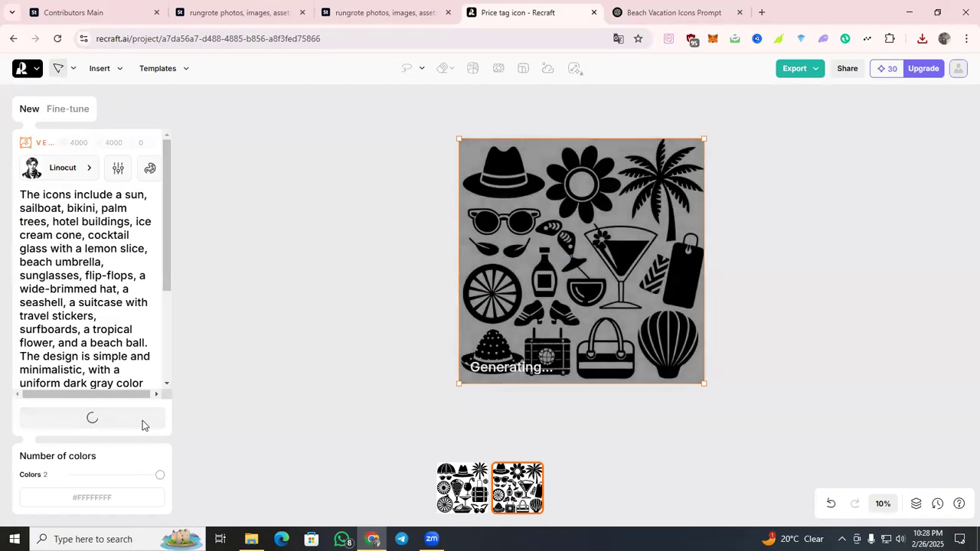
left_click(681, 11)
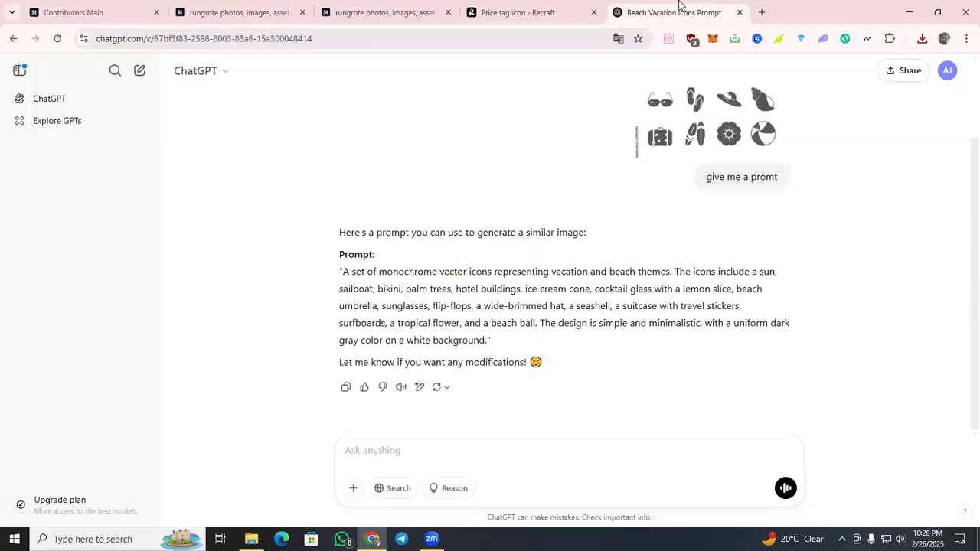
left_click(549, 5)
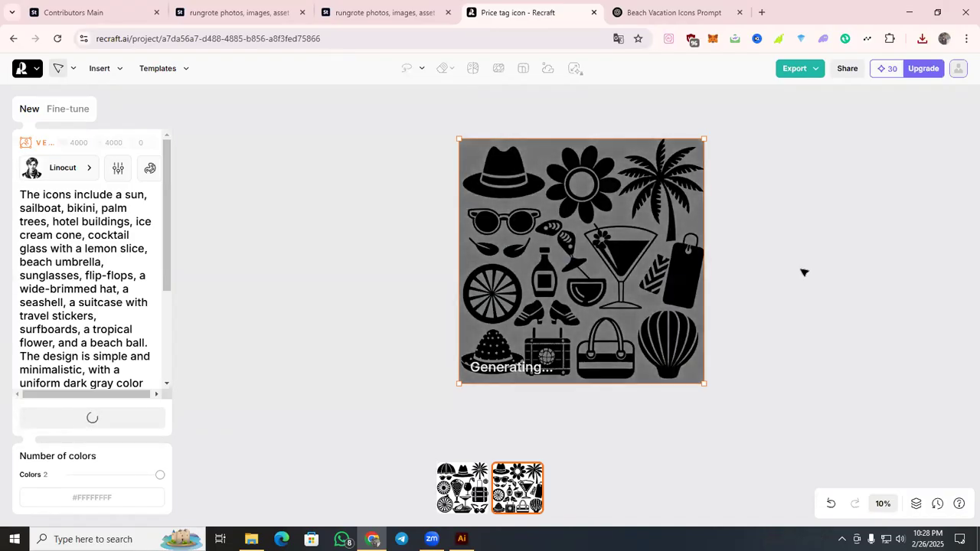
left_click(448, 12)
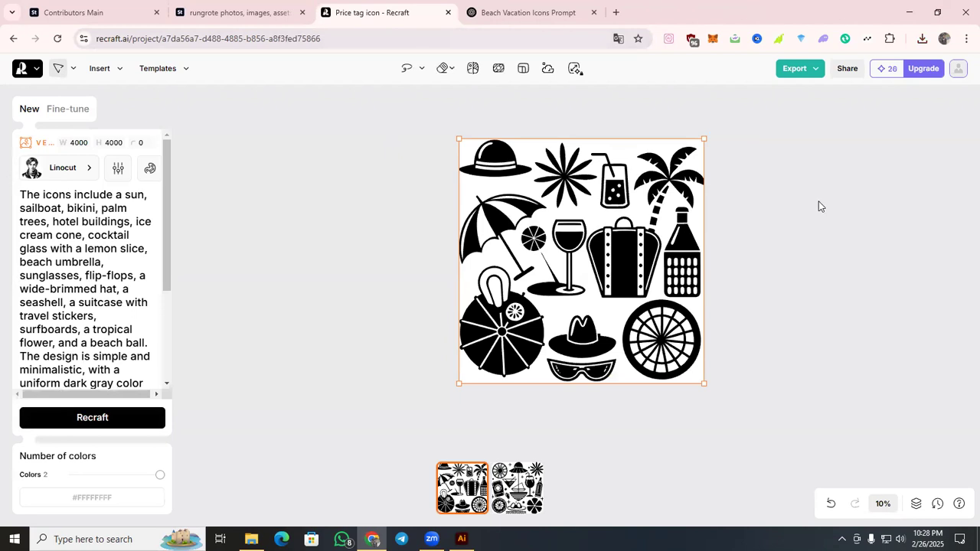
Export both variants of the regenerated icon set as SVG, starting with the sailboat one.
left_click(539, 479)
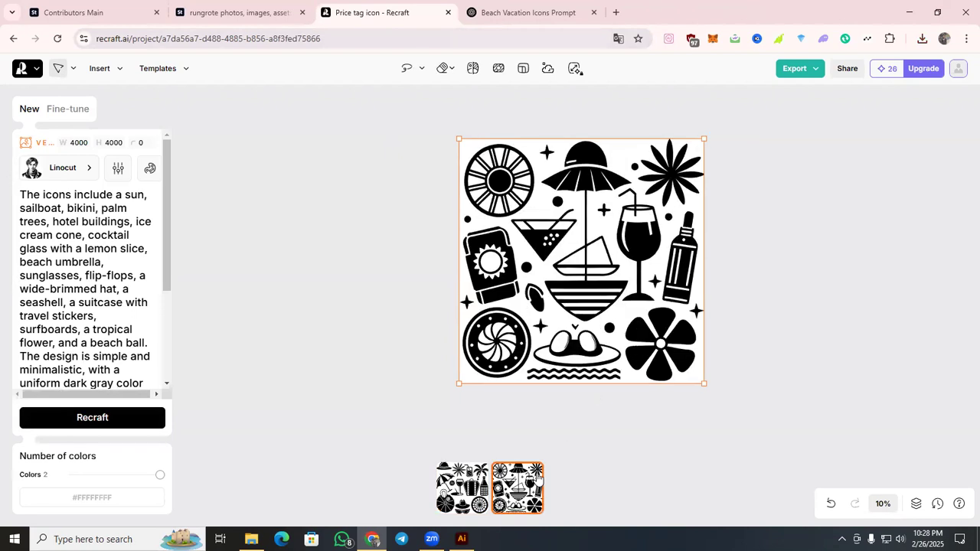
left_click(800, 68)
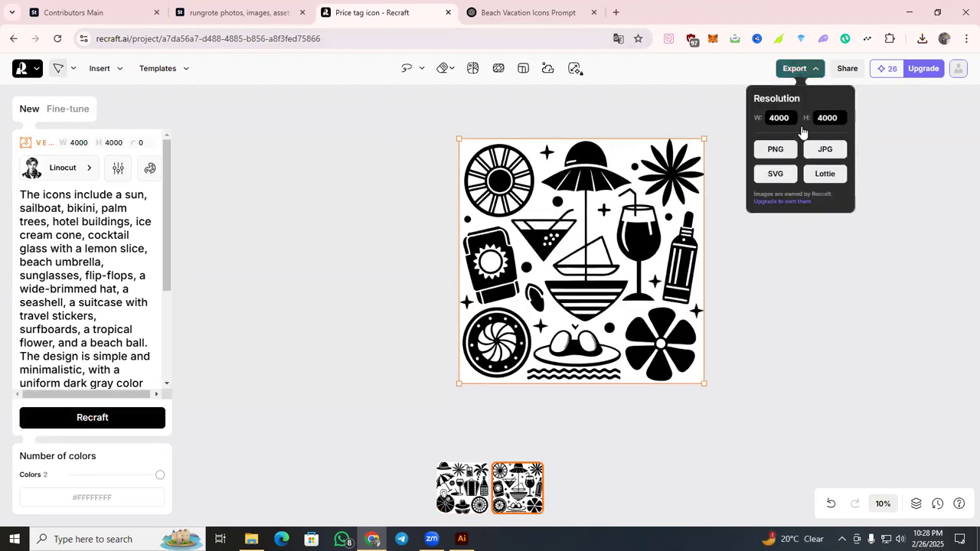
left_click(774, 174)
left_click(463, 480)
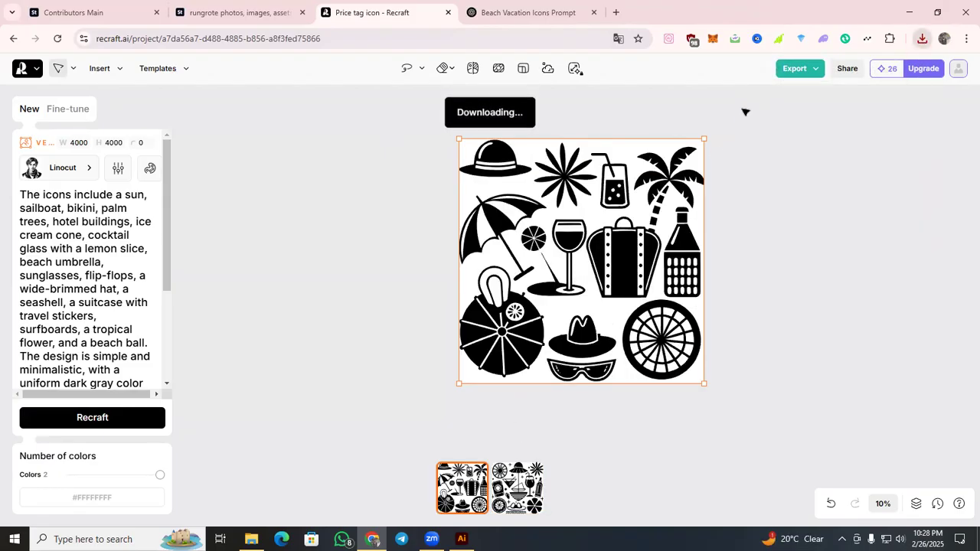
left_click(802, 70)
left_click(774, 174)
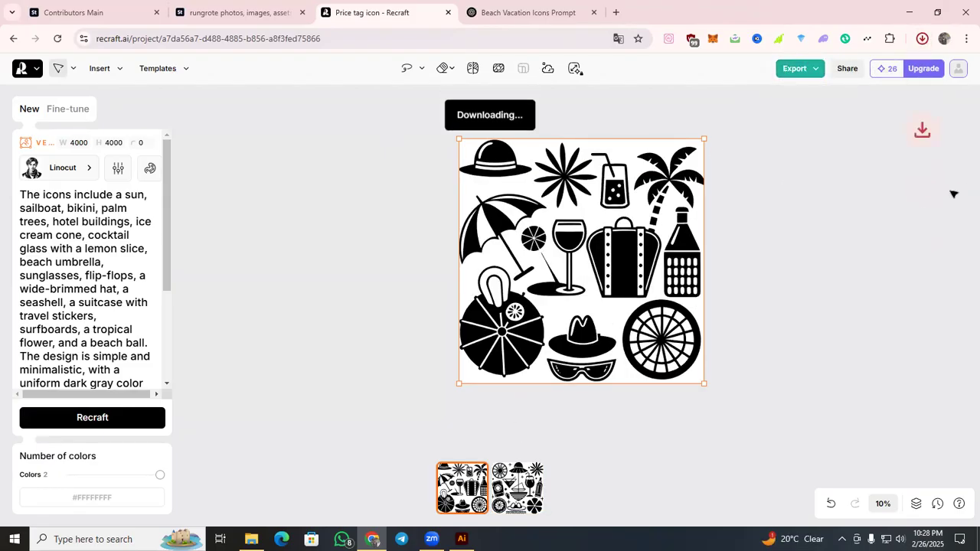
Close the Recraft and ChatGPT pages and minimize the browser to bring Adobe Illustrator into view.
left_click(450, 13)
left_click(450, 13)
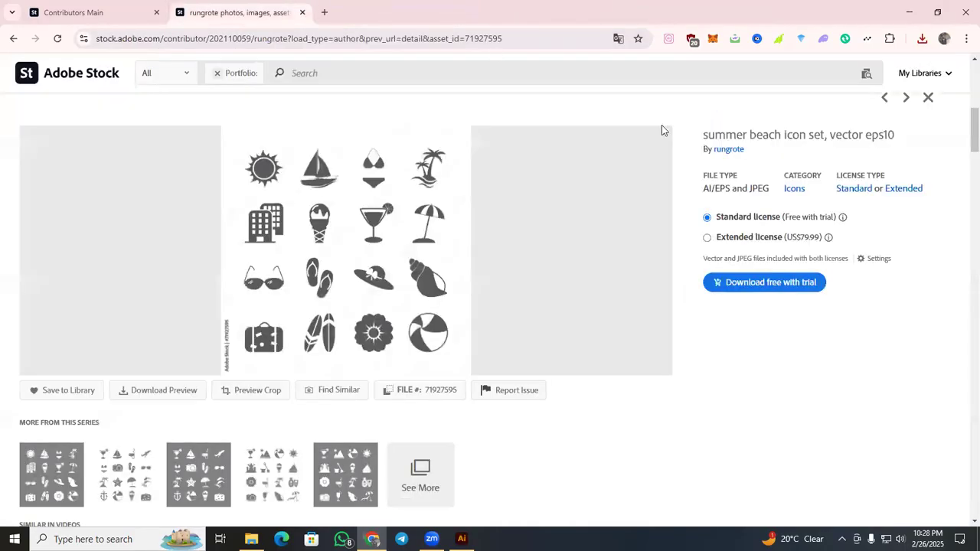
left_click(909, 13)
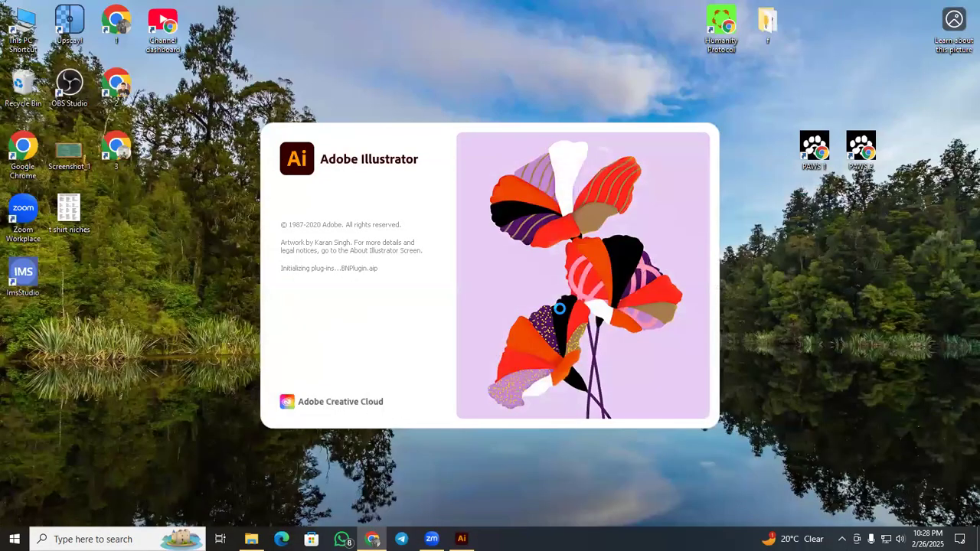
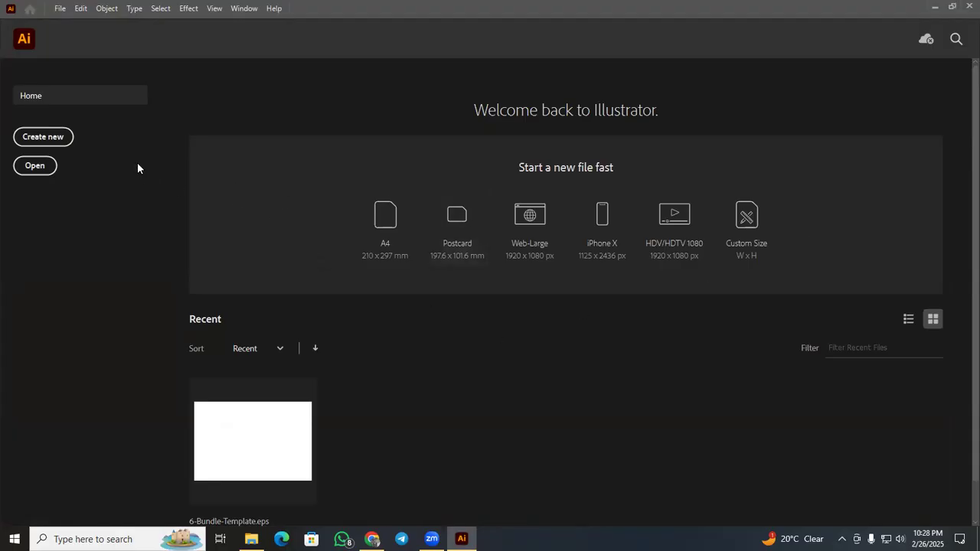
Create a new 4000 x 4000 px document in RGB color at 300 ppi.
left_click(44, 137)
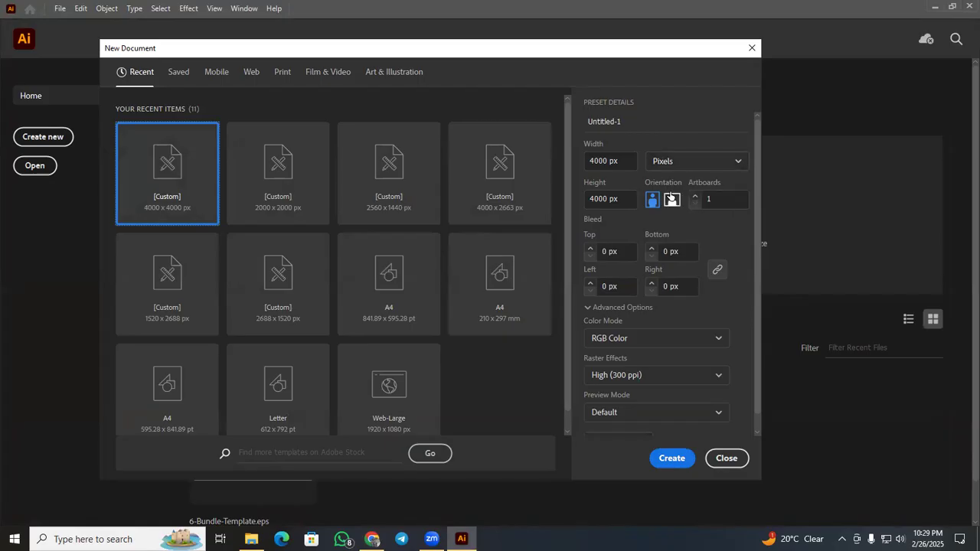
left_click(670, 458)
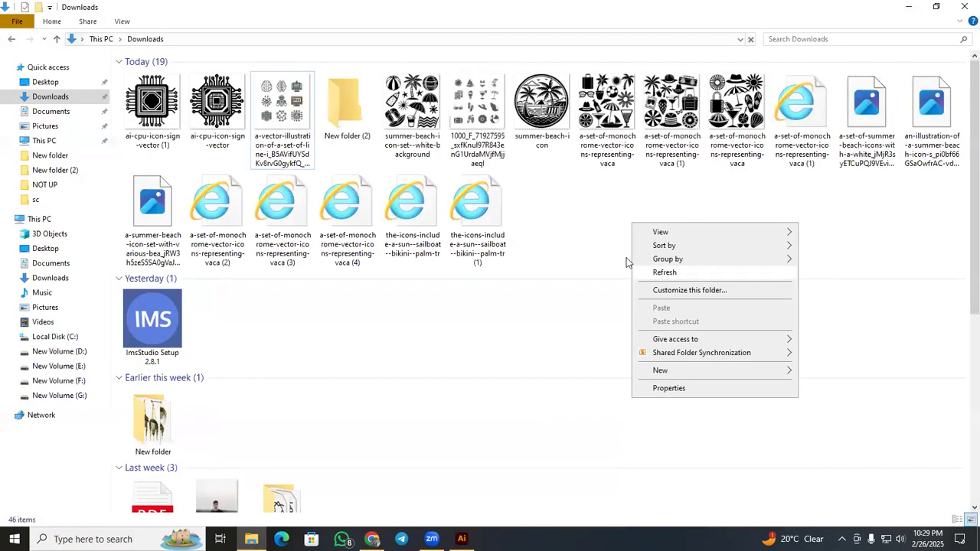
Switch to the Downloads folder in File Explorer and refresh it until the icon file thumbnails load.
right_click(570, 224)
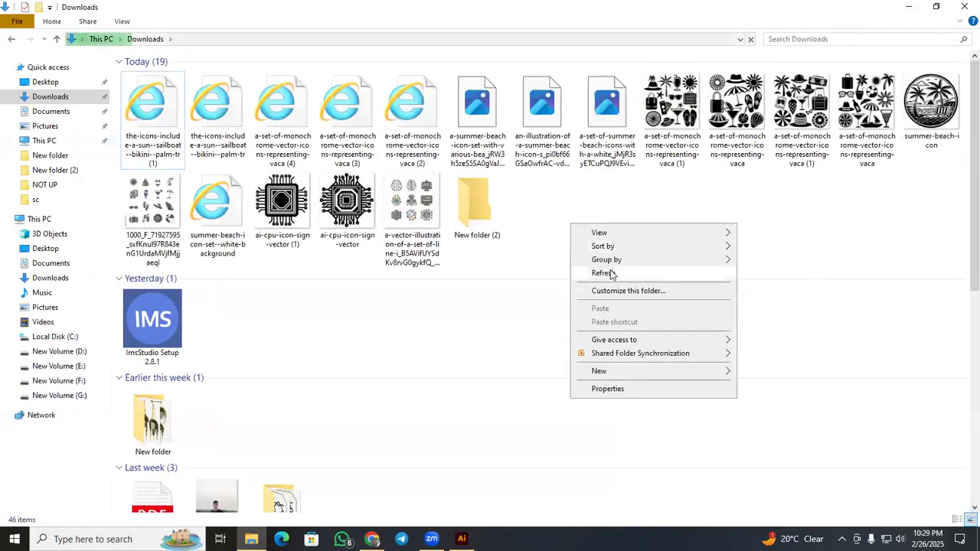
left_click(602, 274)
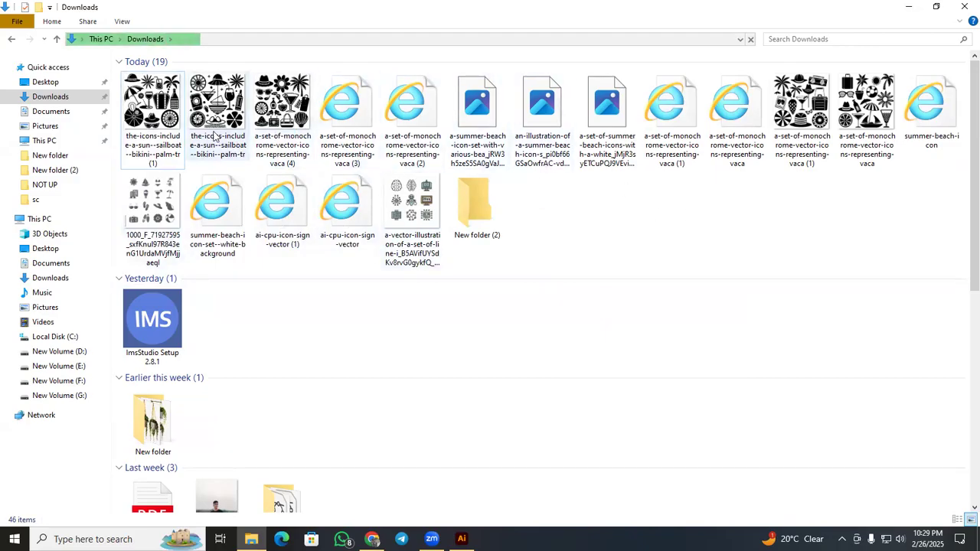
left_click_drag(182, 131, 420, 115)
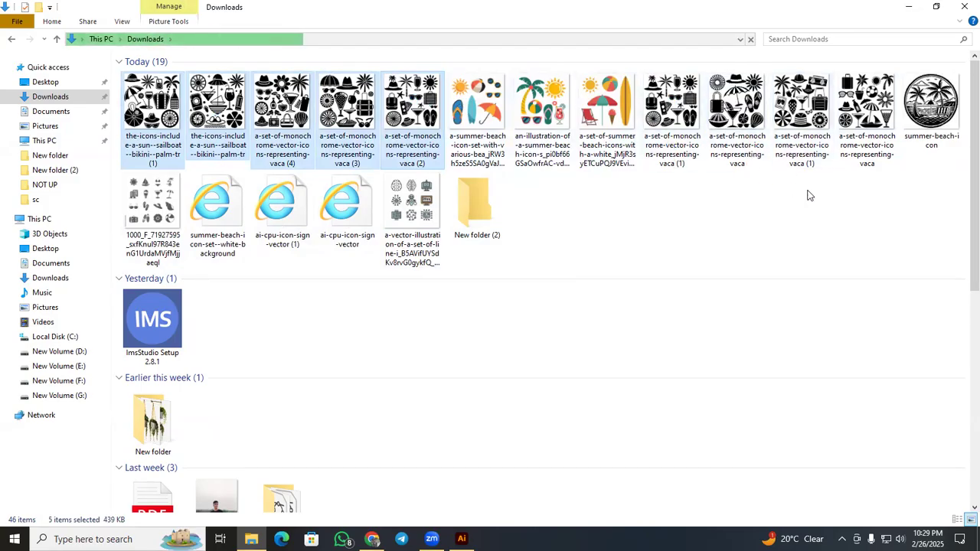
right_click(725, 218)
left_click(756, 262)
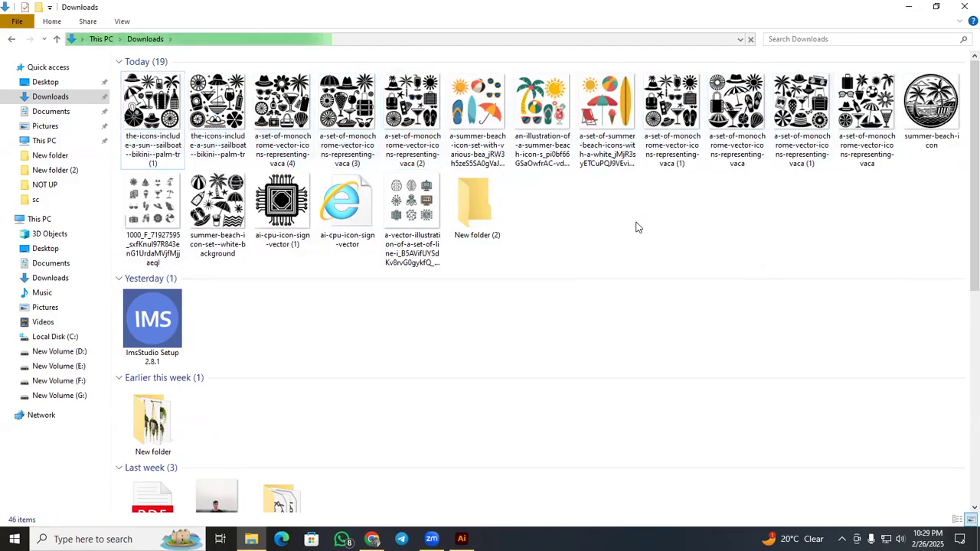
right_click(636, 224)
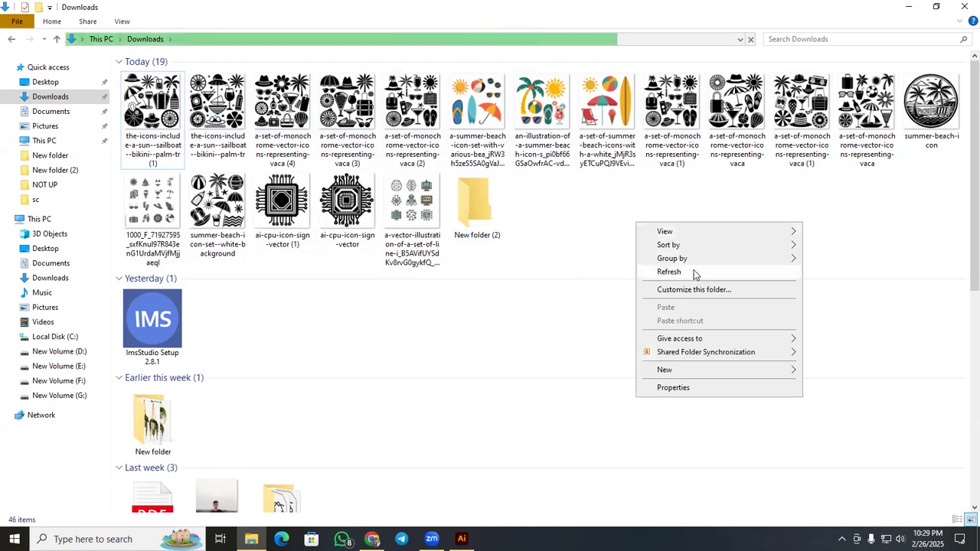
left_click(695, 273)
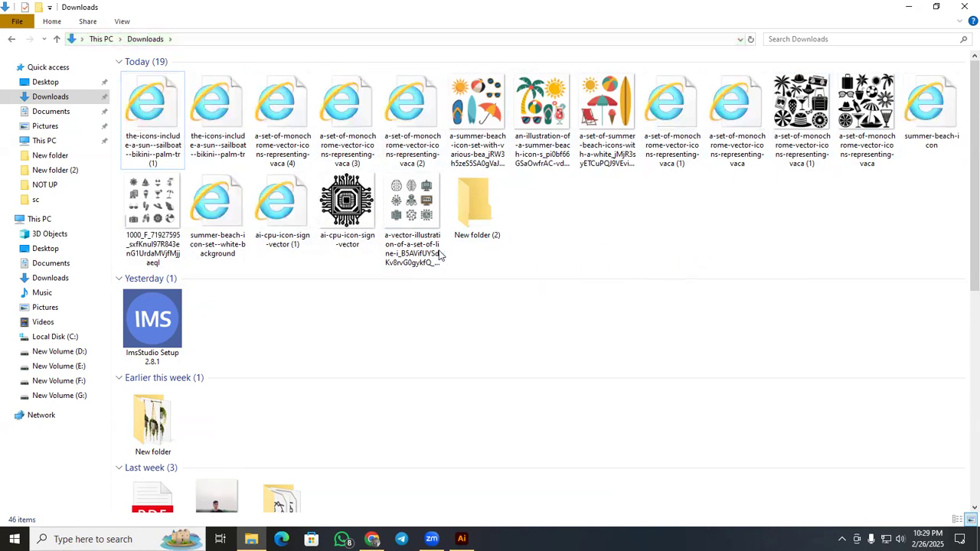
Move the three colored beach images, the AI line-icon image, the 1000_F stock JPG and the ai-cpu-icon-sign-vector SVG into New folder (2).
left_click(371, 226)
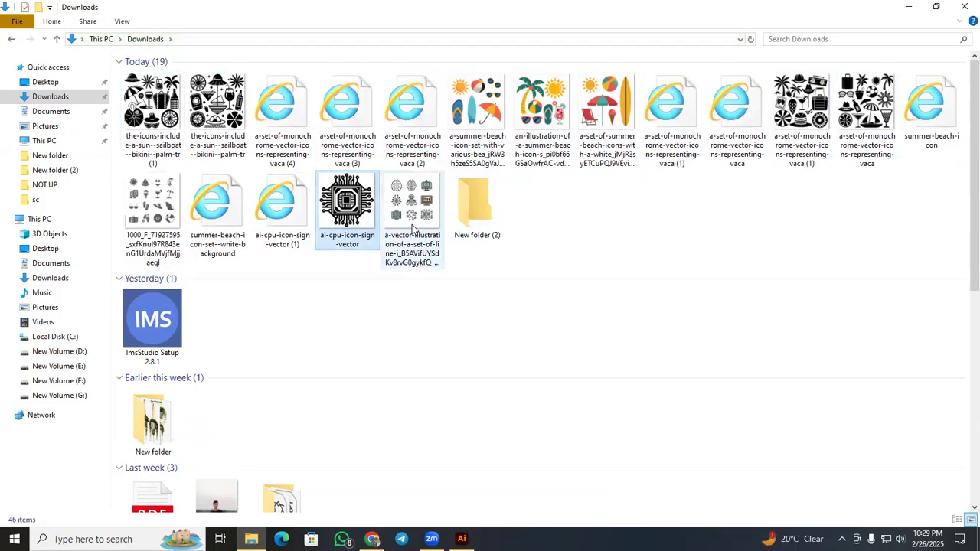
left_click(411, 227, "ctrl")
left_click(148, 225, "ctrl")
left_click(478, 134, "ctrl")
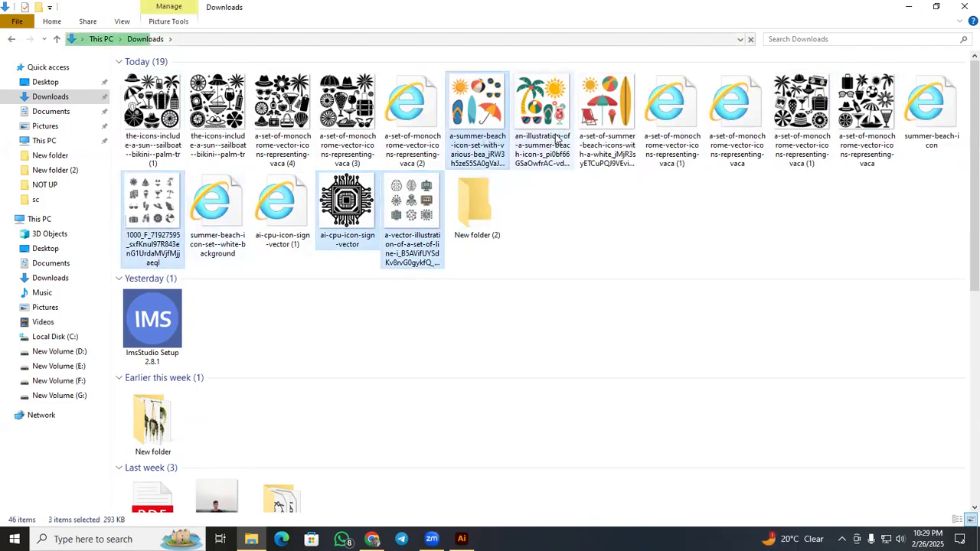
left_click(542, 134, "ctrl")
left_click(604, 138, "ctrl")
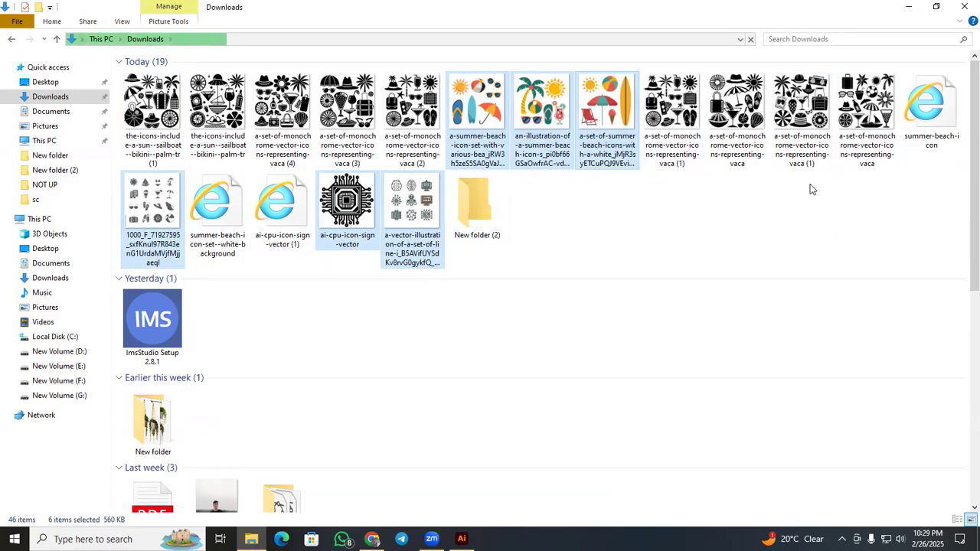
right_click(535, 156)
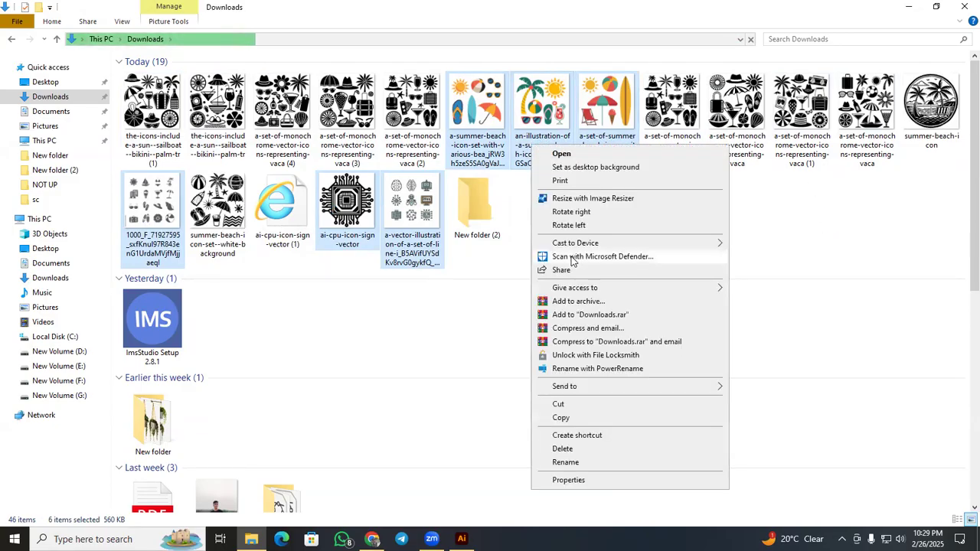
left_click(544, 404)
double_click(475, 203)
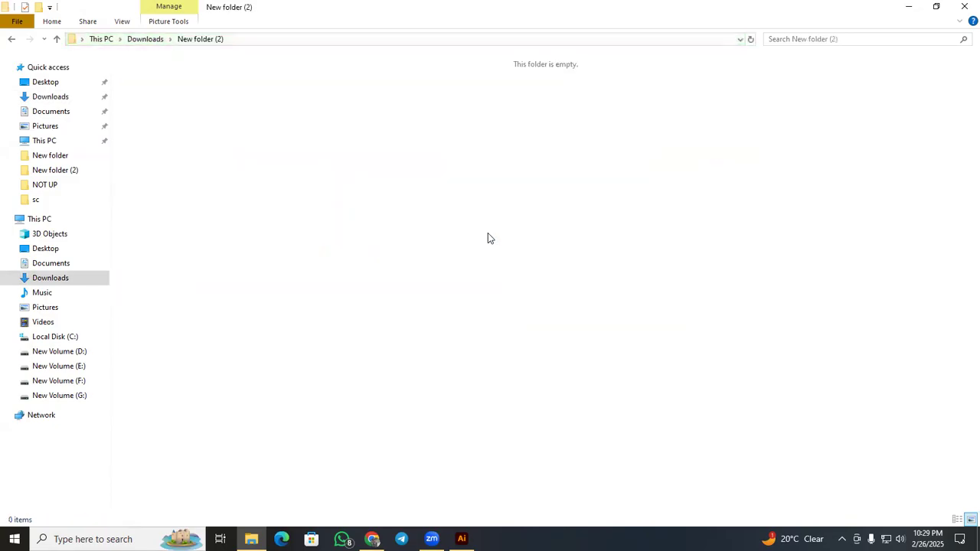
right_click(488, 233)
left_click(477, 301)
right_click(420, 253)
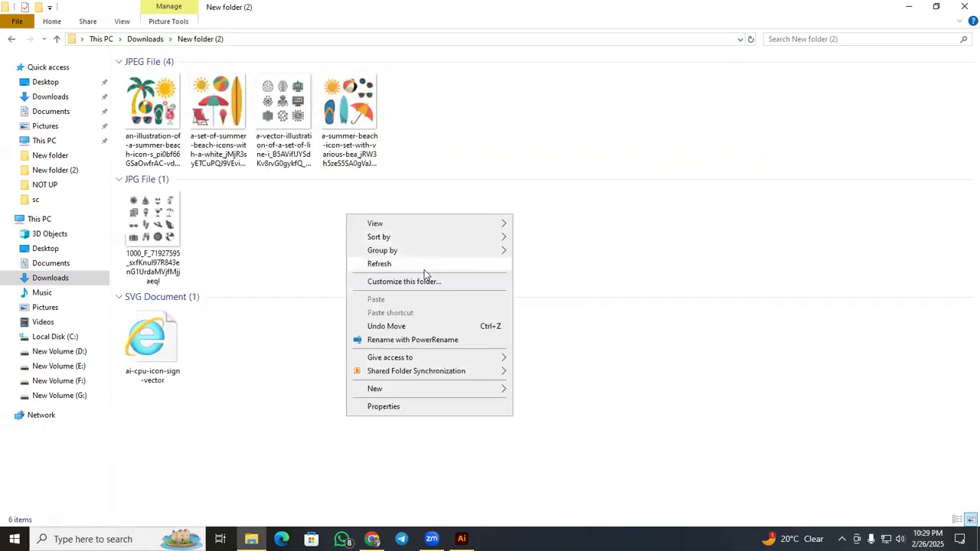
left_click(420, 263)
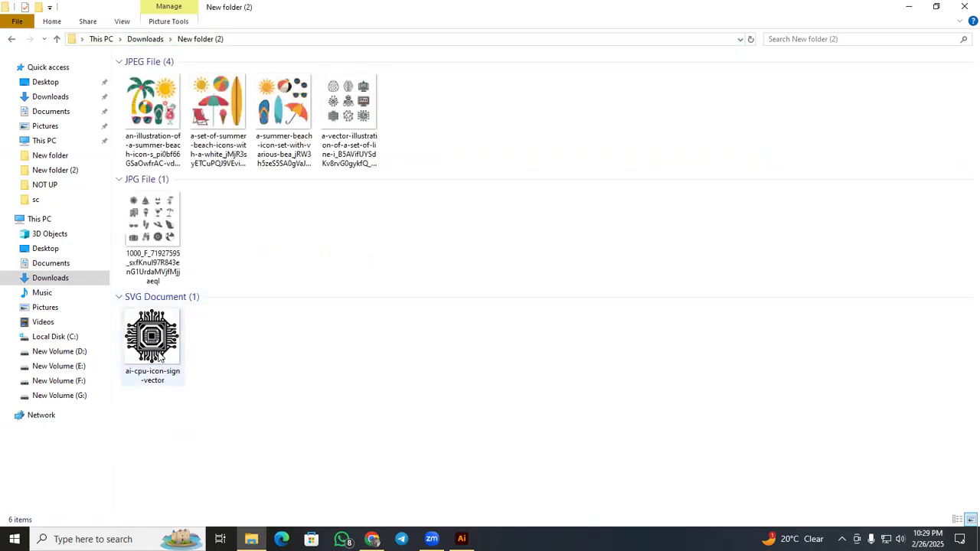
Move the twelve remaining icon files from today in Downloads into New folder (2), leaving the folder itself out of the selection.
left_click(56, 40)
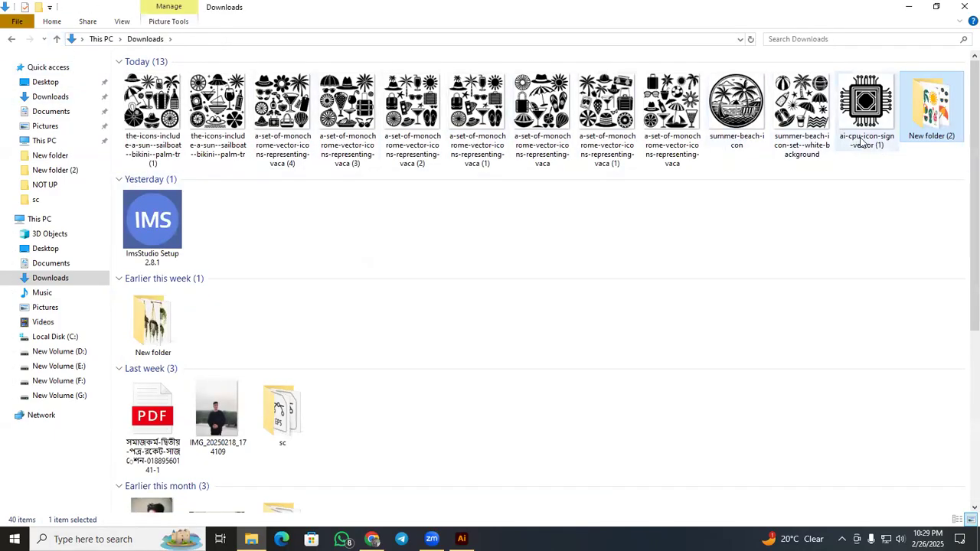
left_click(147, 135, "ctrl")
left_click(219, 133, "ctrl")
left_click(284, 129, "ctrl")
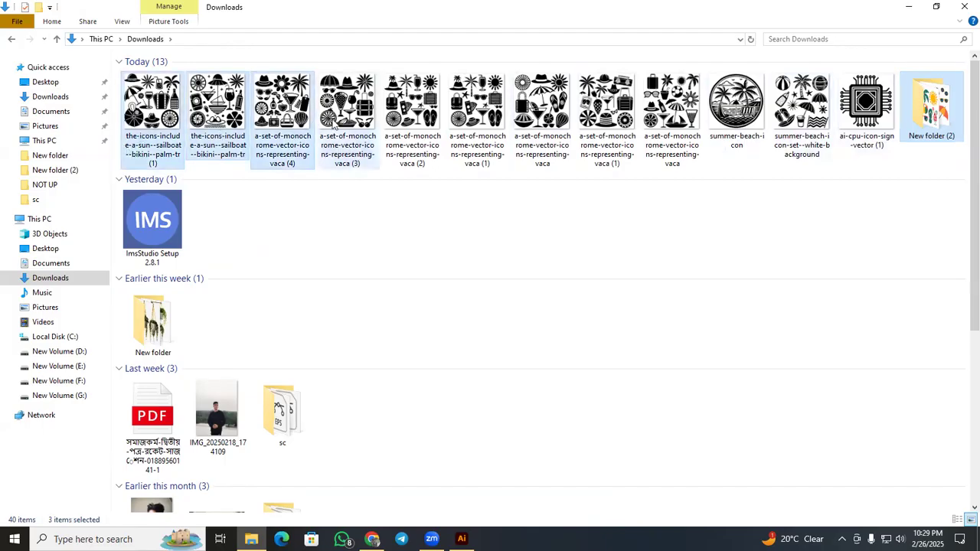
left_click(413, 126, "ctrl")
left_click(469, 128, "ctrl")
left_click(348, 132, "ctrl")
left_click(553, 138, "ctrl")
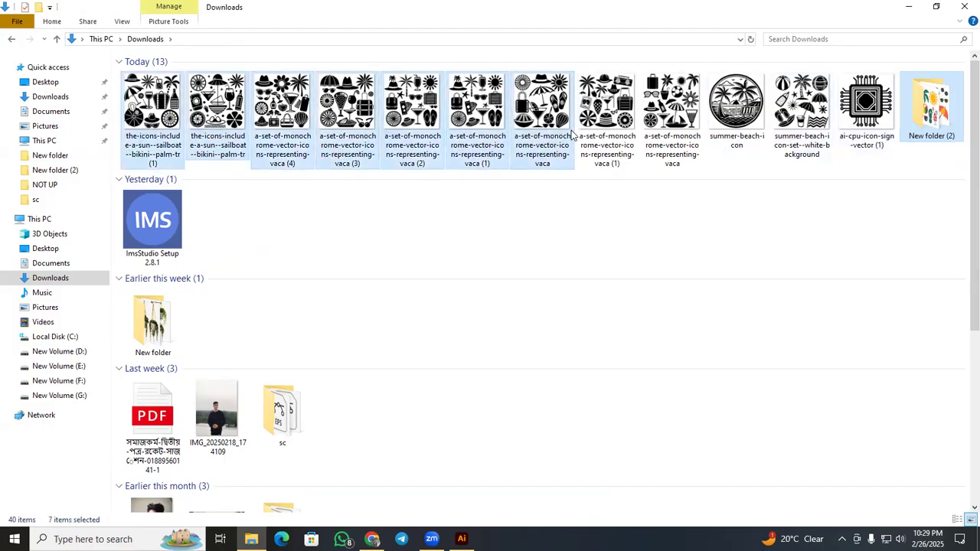
left_click(613, 134, "ctrl")
left_click(671, 130, "ctrl")
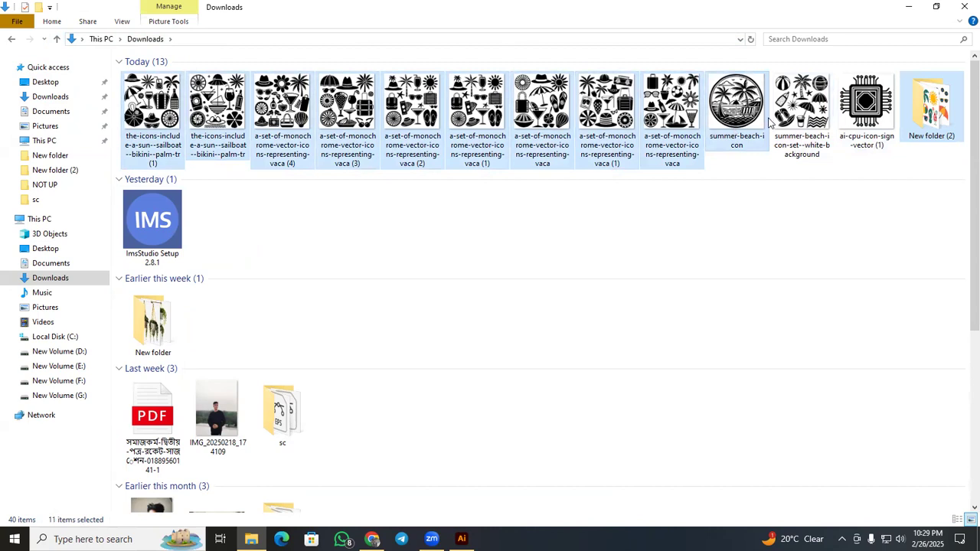
left_click(827, 122, "ctrl")
left_click(859, 131, "ctrl")
left_click(752, 128, "ctrl")
right_click(843, 130)
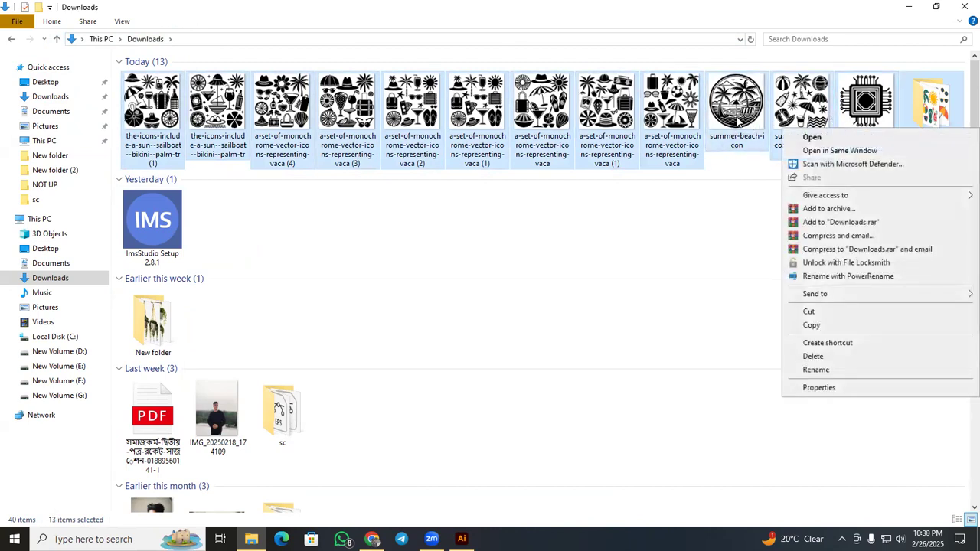
left_click(739, 123, "ctrl")
left_click(934, 102, "ctrl")
right_click(749, 126)
left_click(773, 303)
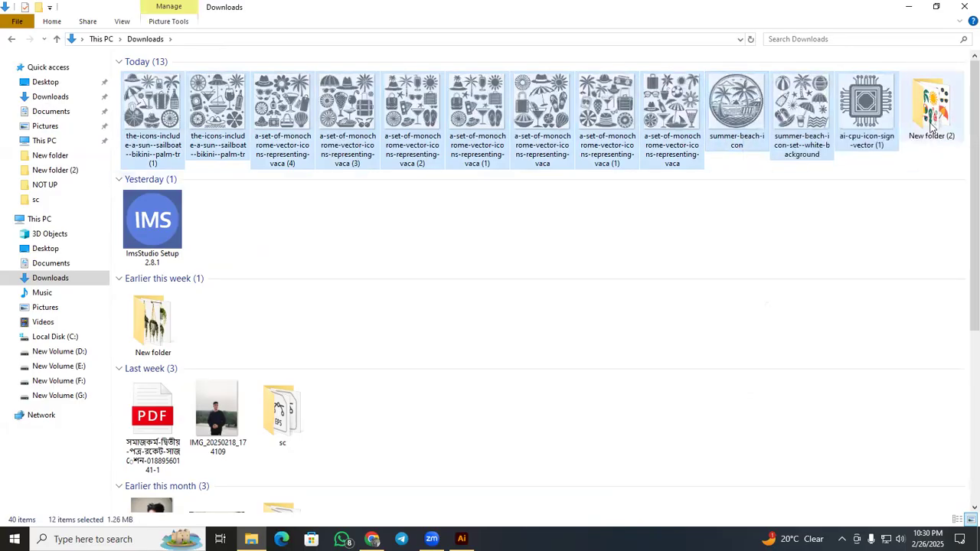
double_click(933, 127)
right_click(469, 232)
left_click(497, 313)
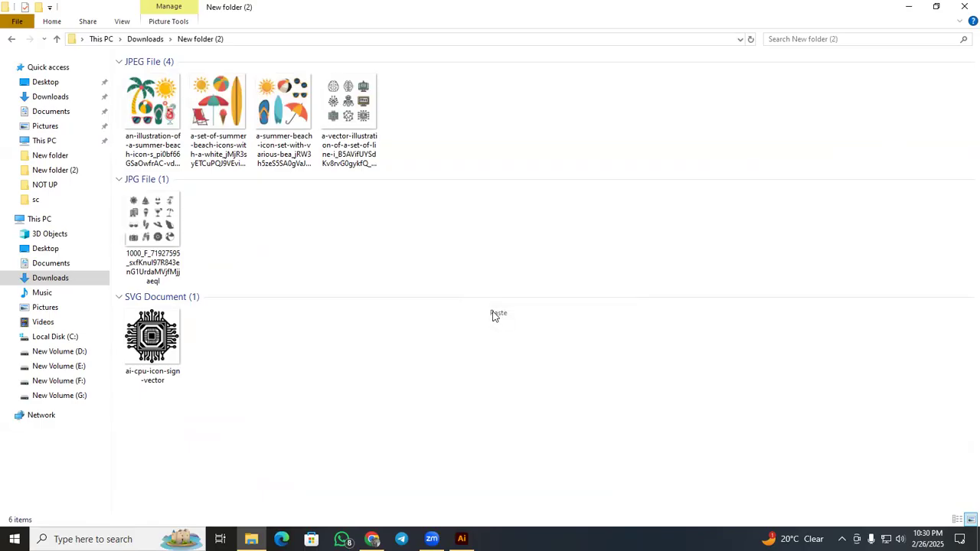
Refresh New folder (2) and preview the AI-themed line-icon JPEG at full view before closing it.
left_click(413, 260)
right_click(410, 258)
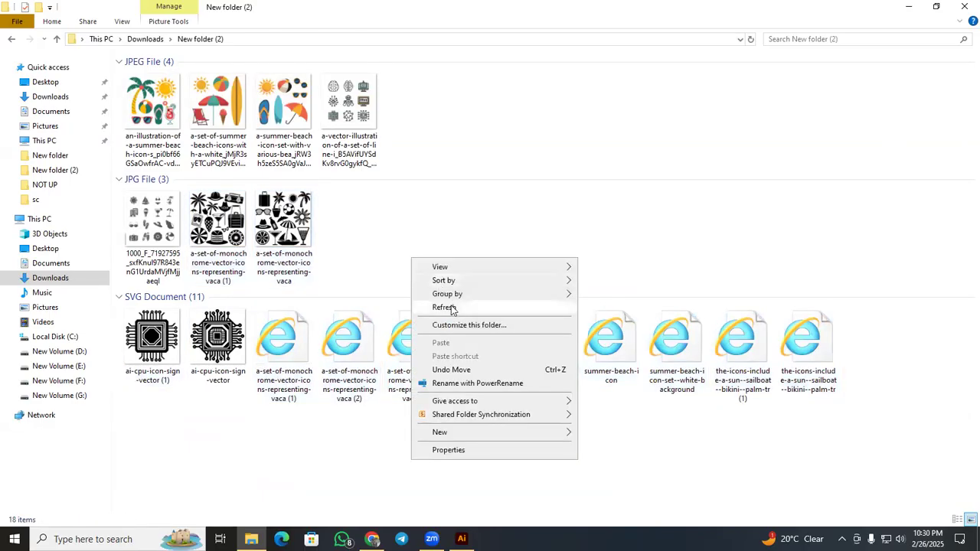
left_click(459, 307)
right_click(360, 245)
left_click(394, 294)
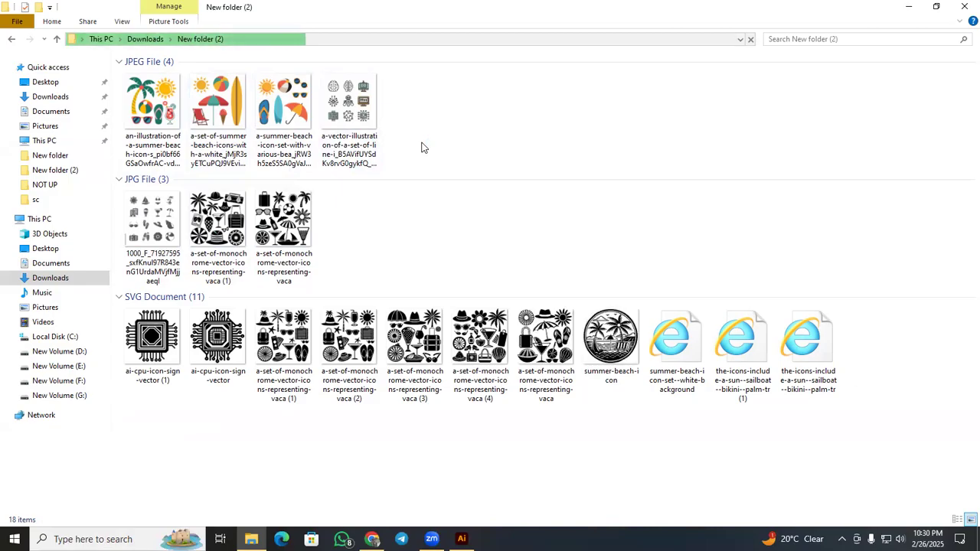
left_click(360, 134)
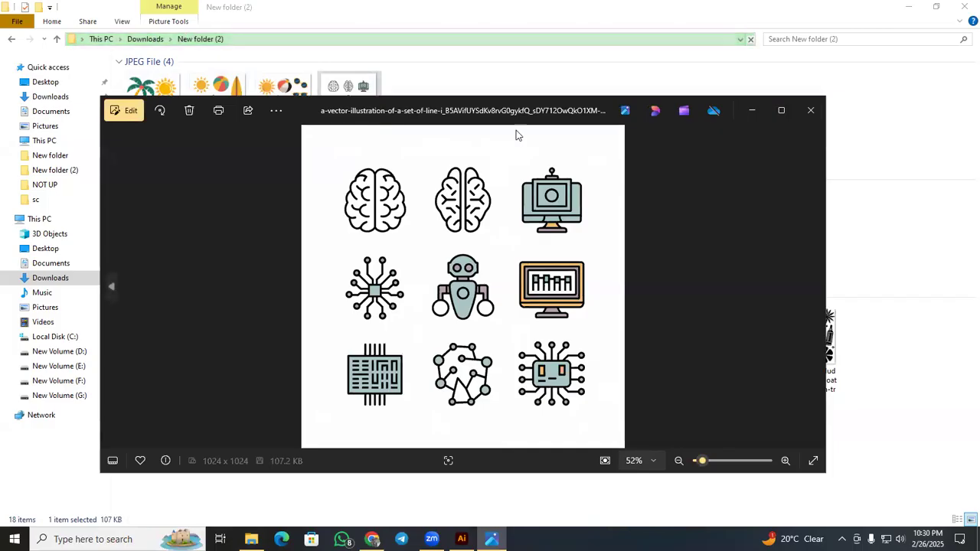
left_click(811, 111)
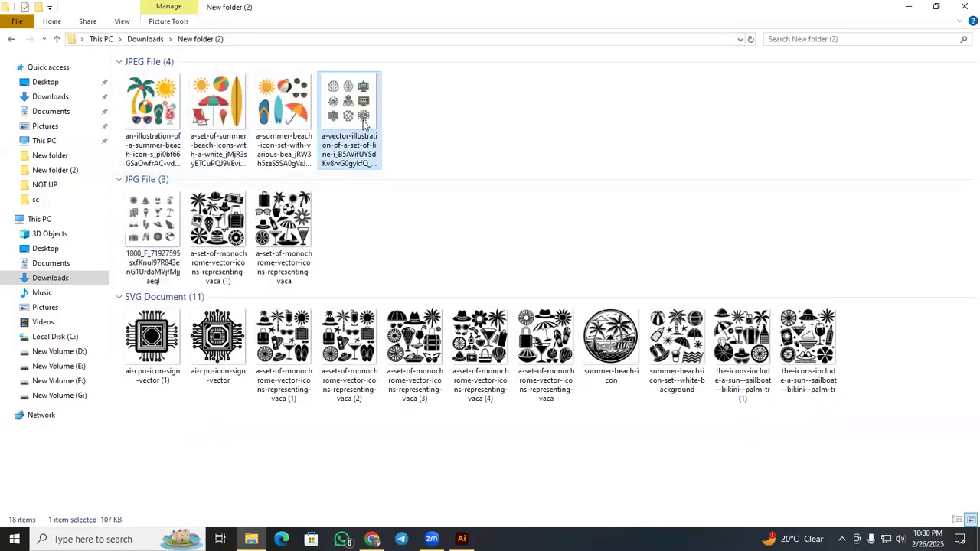
Place the AI line-icon JPEG in the Illustrator document, center it on the artboard and enlarge it to about 3712 px square.
left_click_drag(360, 146, 391, 310)
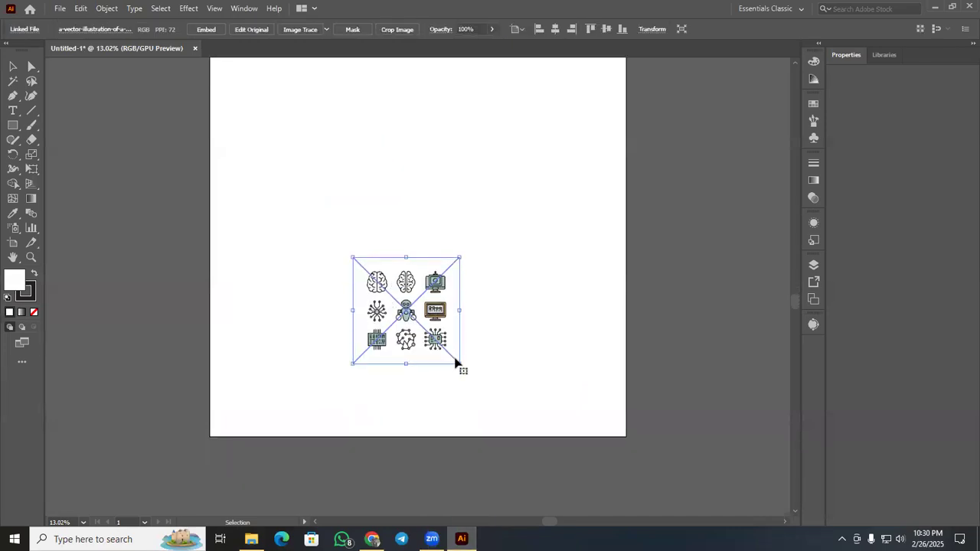
left_click_drag(462, 367, 553, 458)
left_click(555, 28)
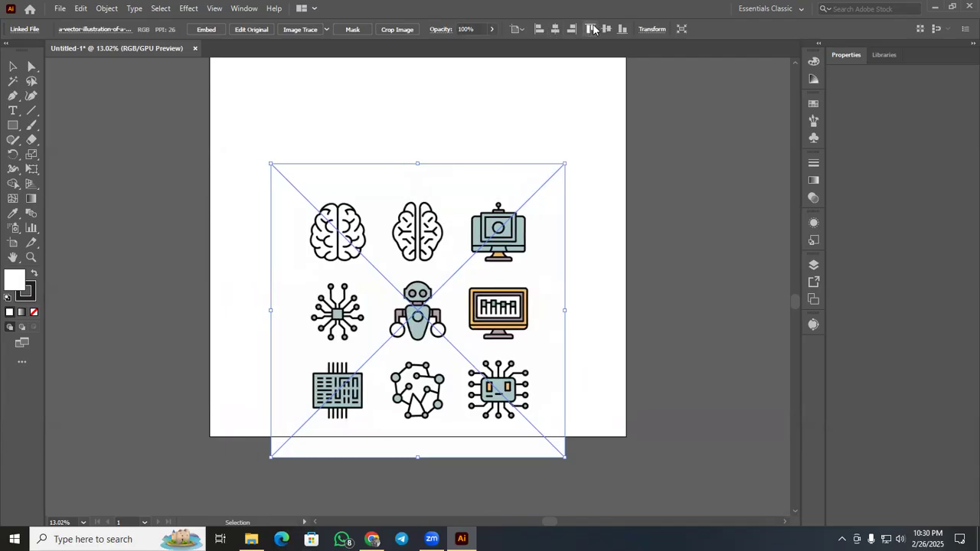
left_click(606, 29)
scroll(590, 247, "up", 1)
left_click_drag(565, 405, 611, 450)
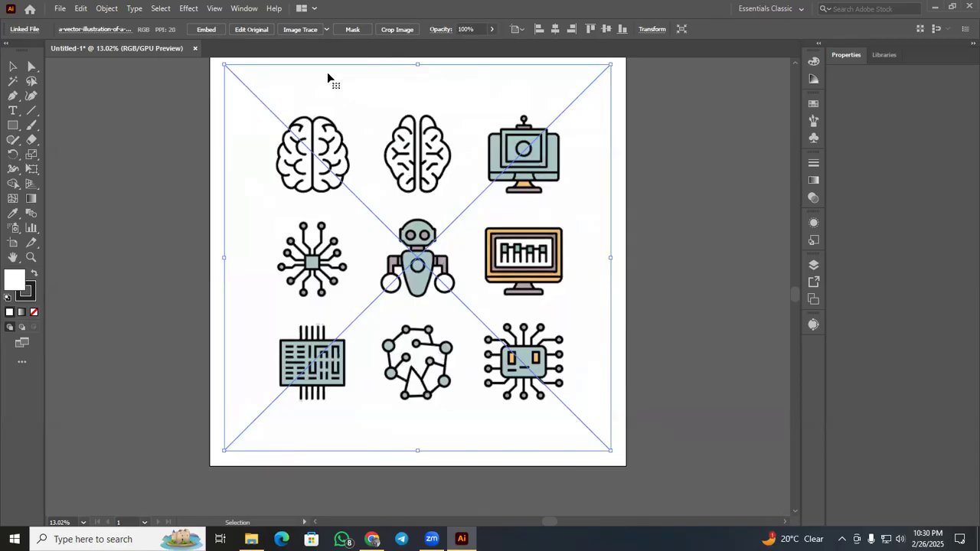
Trace the placed icon image with the Sketched Art preset and expand the tracing into vector paths.
left_click(326, 31)
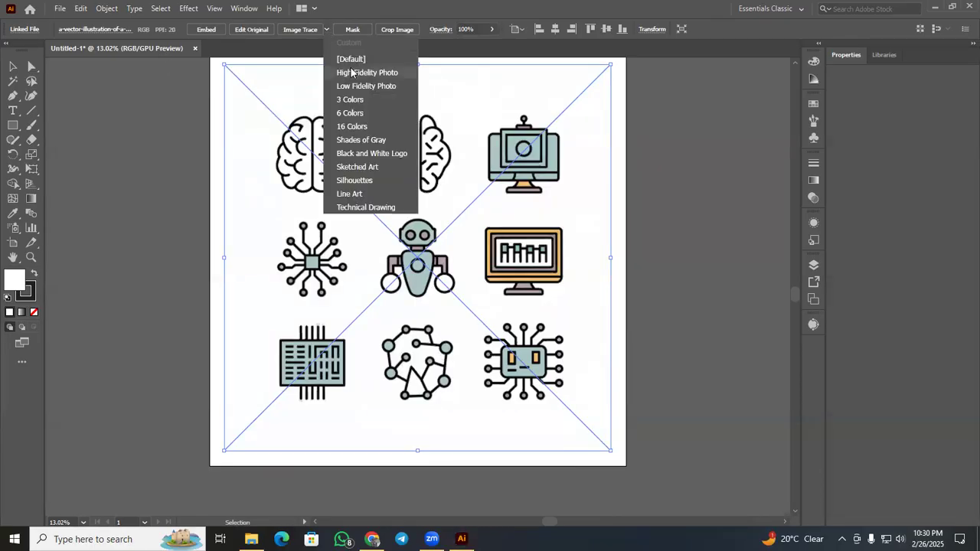
left_click(352, 170)
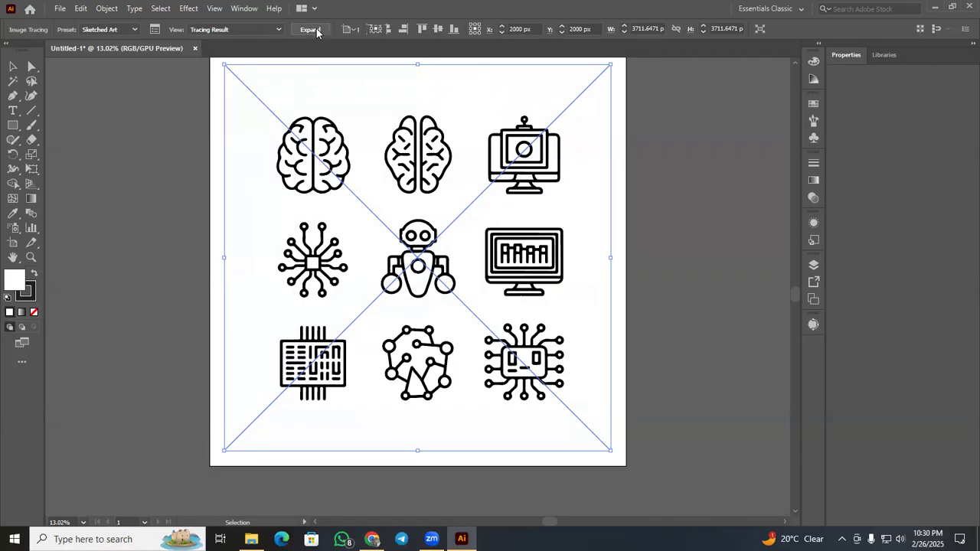
left_click(317, 30)
left_click(623, 247)
scroll(623, 247, "up", 1)
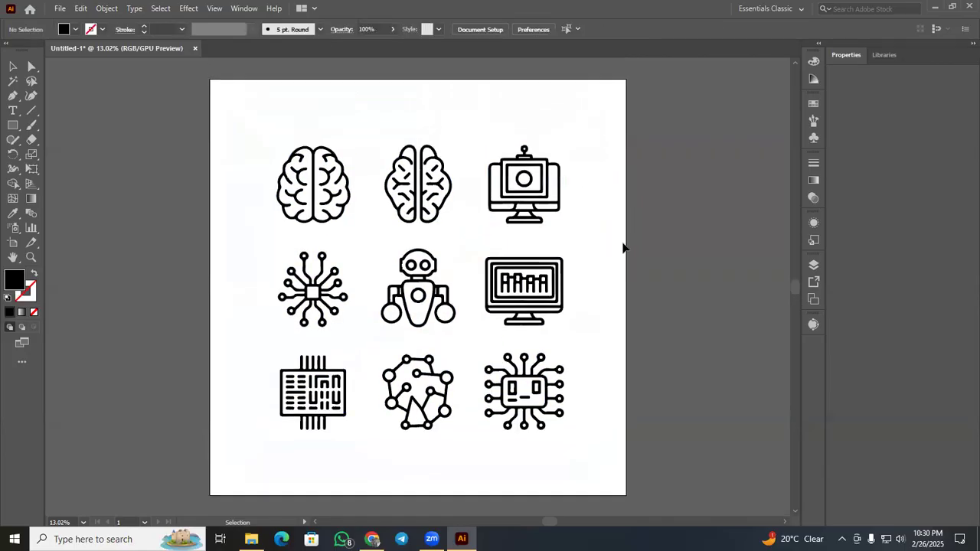
Ungroup the traced icon set and select the node-network icon in the middle of the bottom row.
scroll(623, 247, "down", 1)
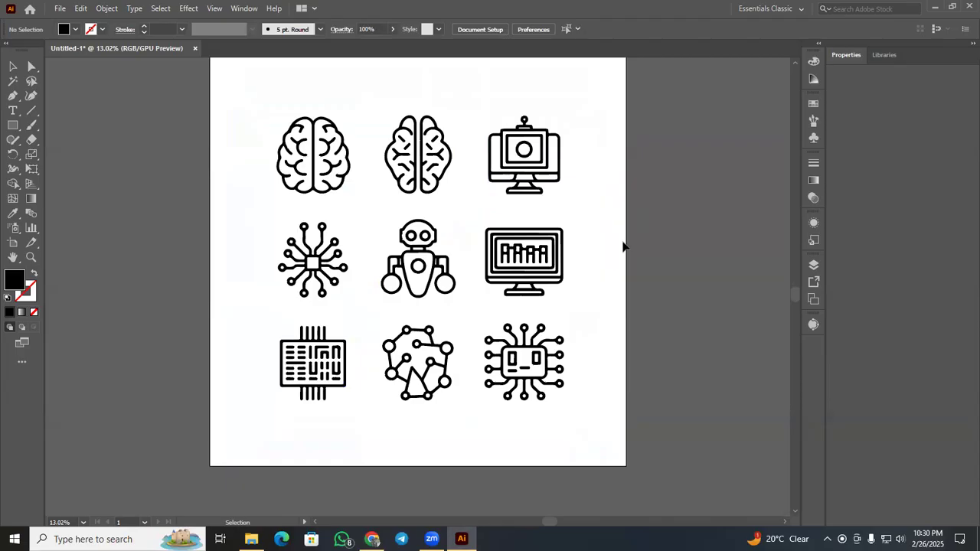
left_click(435, 371)
right_click(434, 370)
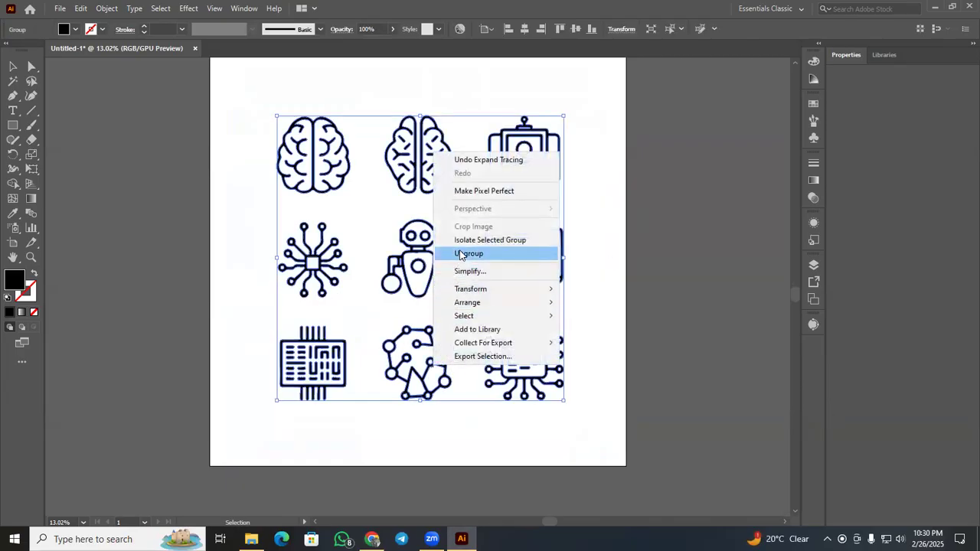
left_click(468, 253)
left_click(553, 364)
left_click(451, 354)
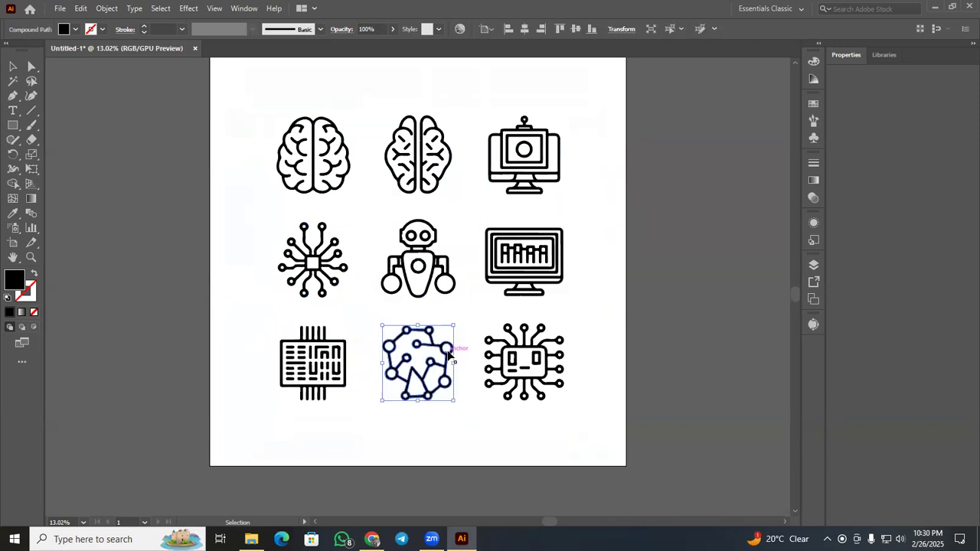
Replace the node-network icon in the middle of the bottom row with a slightly enlarged copy of the radiating circuit-chip icon.
key("Delete")
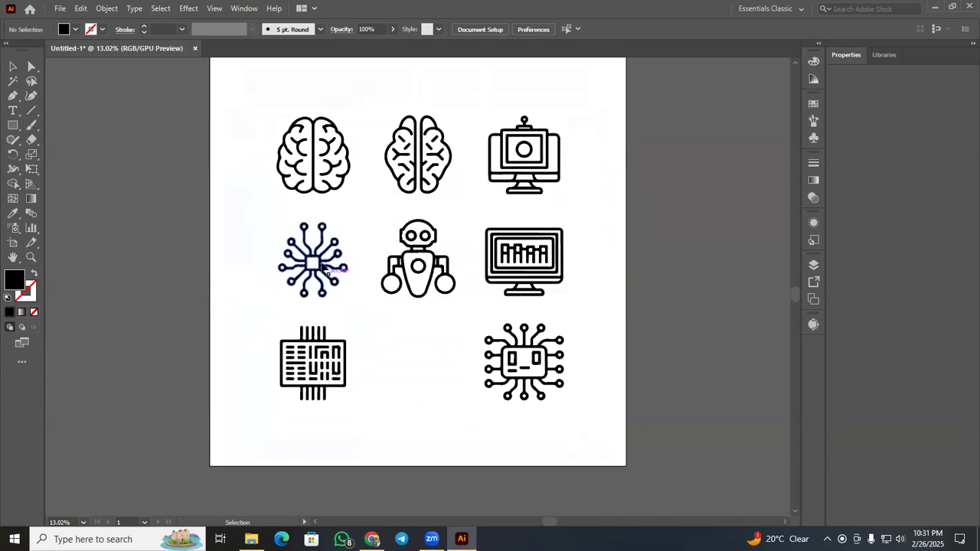
left_click_drag(322, 266, 430, 370)
left_click_drag(458, 403, 466, 412)
left_click(478, 417)
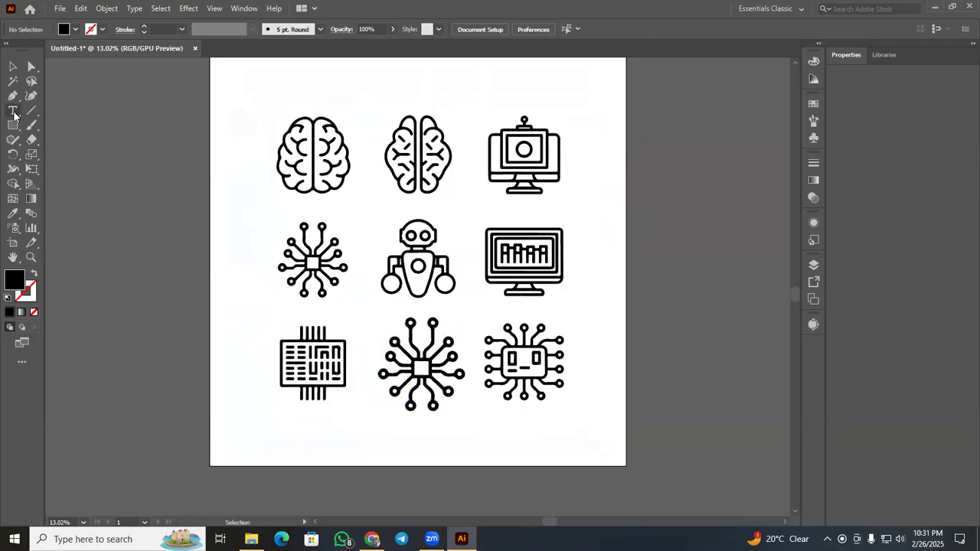
Add the text "AI" beside the icon grid and set its font size to 72 pt.
key("t")
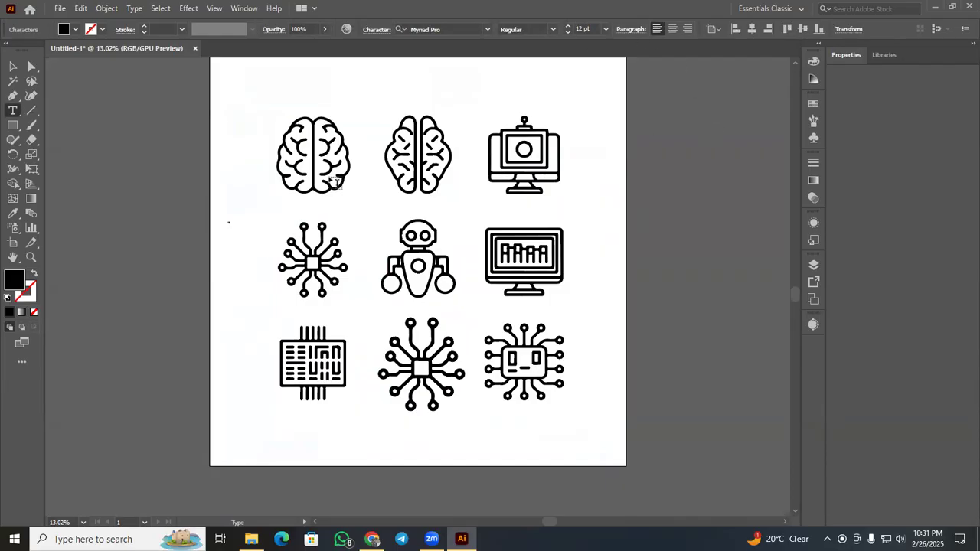
left_click(9, 66)
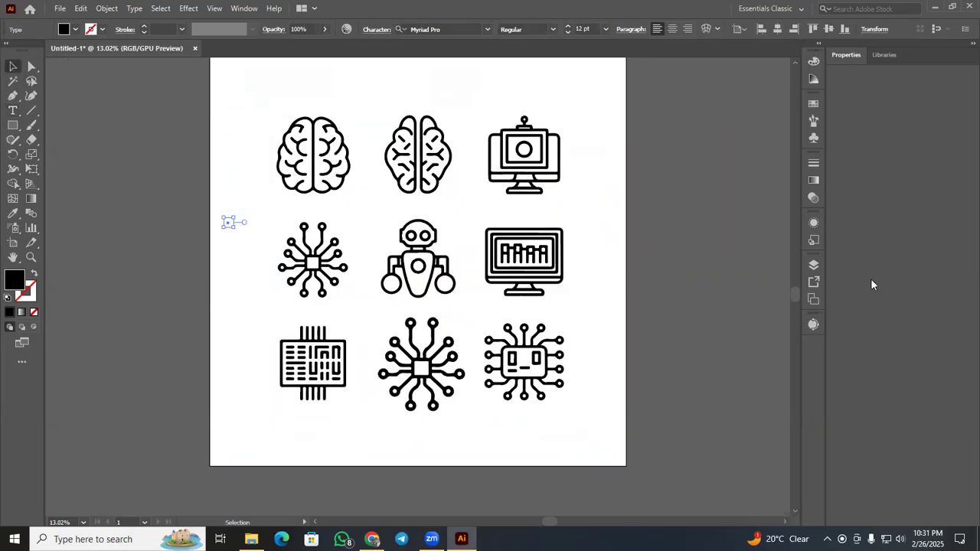
left_click(883, 56)
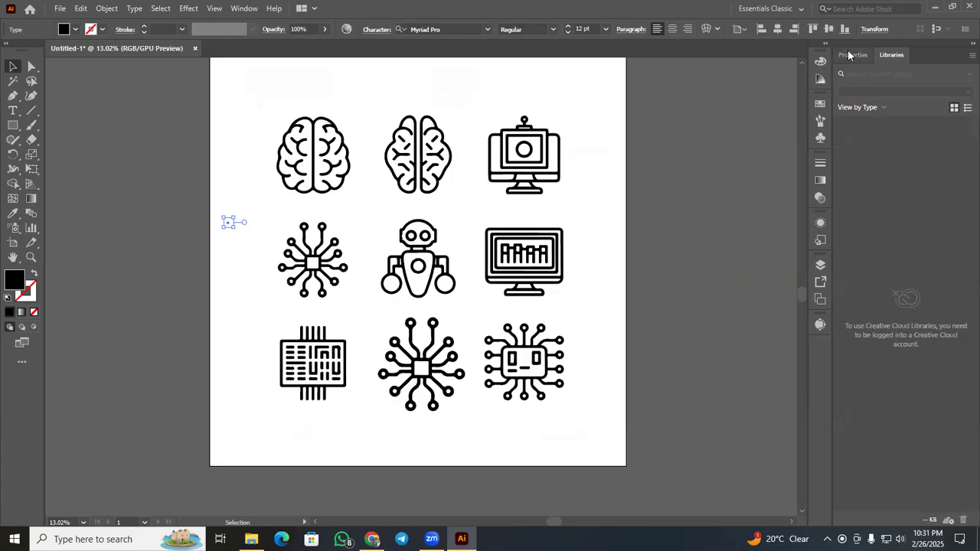
left_click(851, 55)
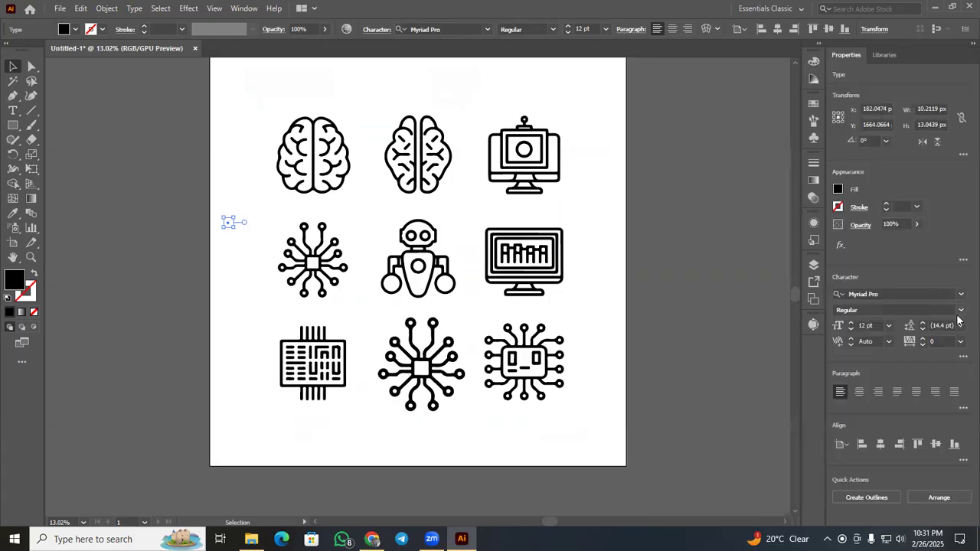
left_click(889, 325)
left_click(893, 314)
Enlarge the AI text to about 520 pt and place it just below the artboard under the middle column.
scroll(244, 228, "up", 4)
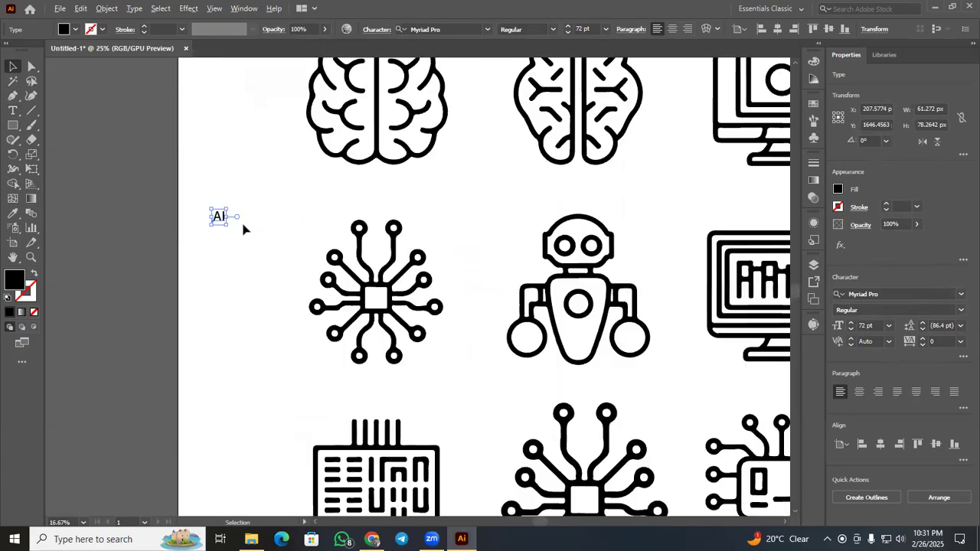
left_click_drag(220, 222, 274, 288)
scroll(218, 222, "down", 3)
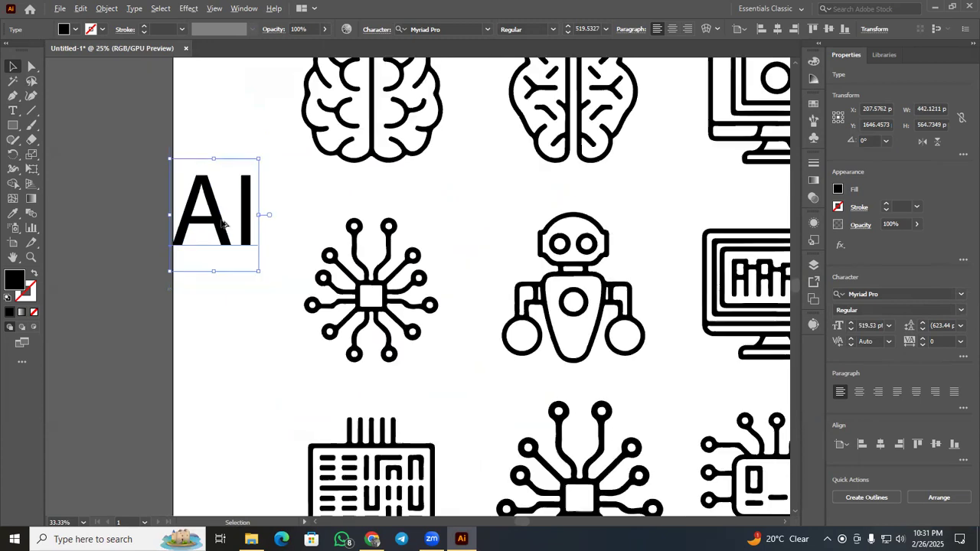
left_click_drag(219, 220, 404, 449)
scroll(365, 299, "down", 3)
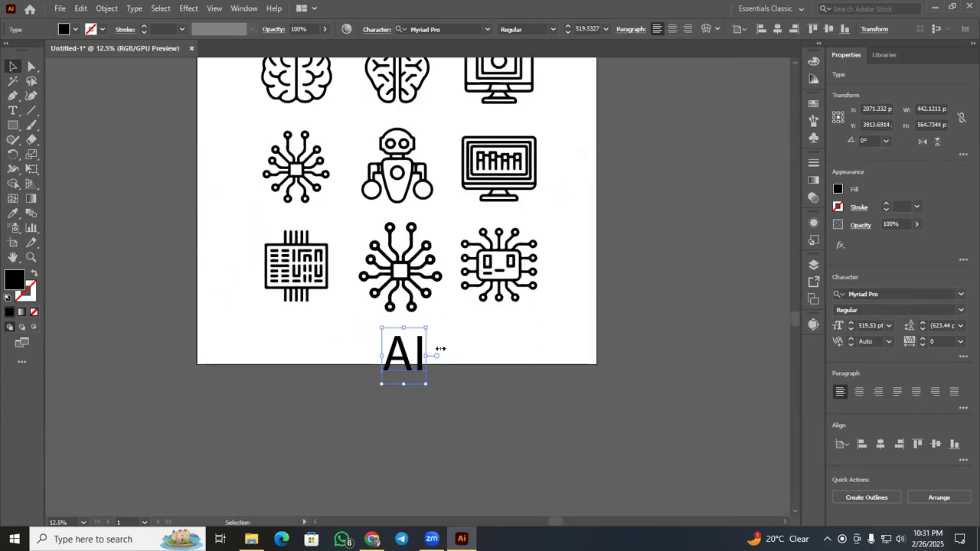
left_click_drag(398, 295, 401, 363)
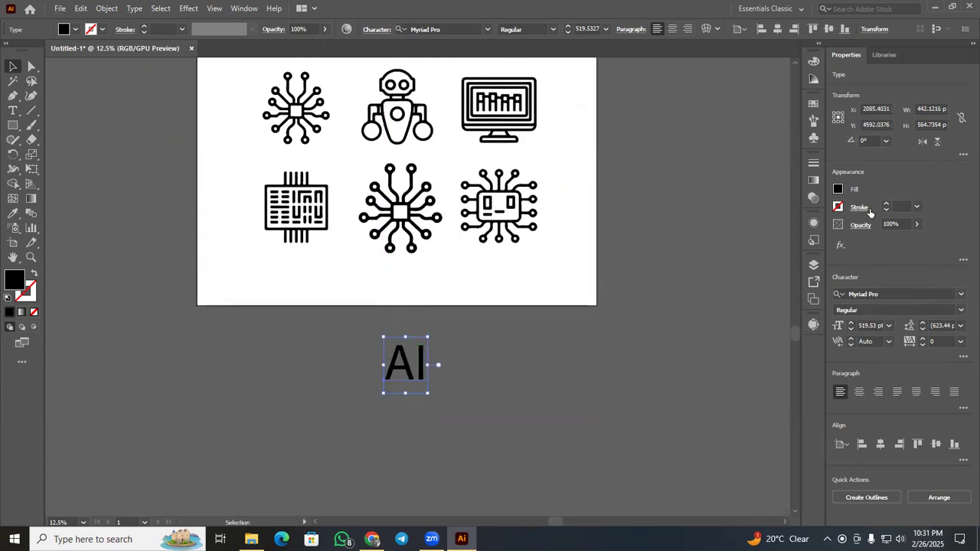
Set the AI text in the Super Vibes font and shrink it to about 93 pt to fit the chip's central square.
left_click(961, 298)
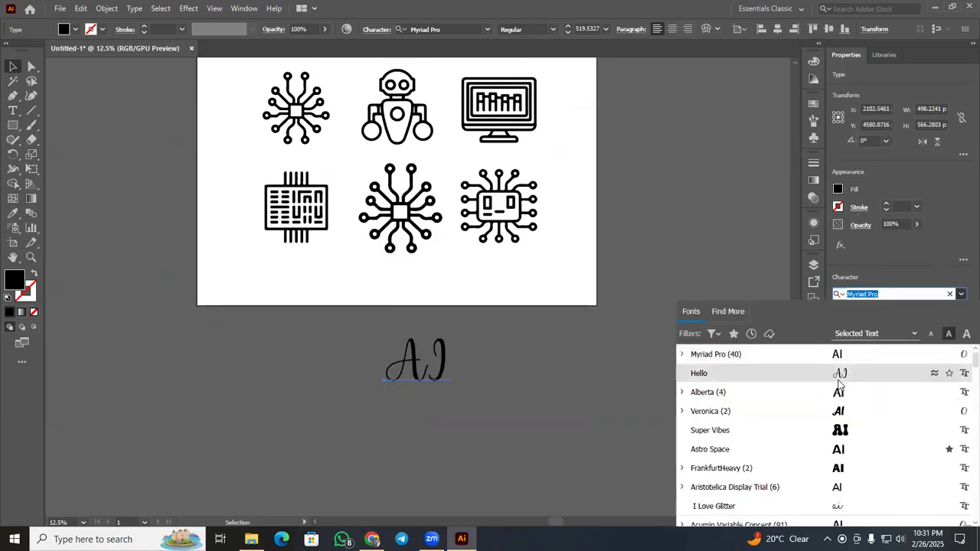
left_click(840, 431)
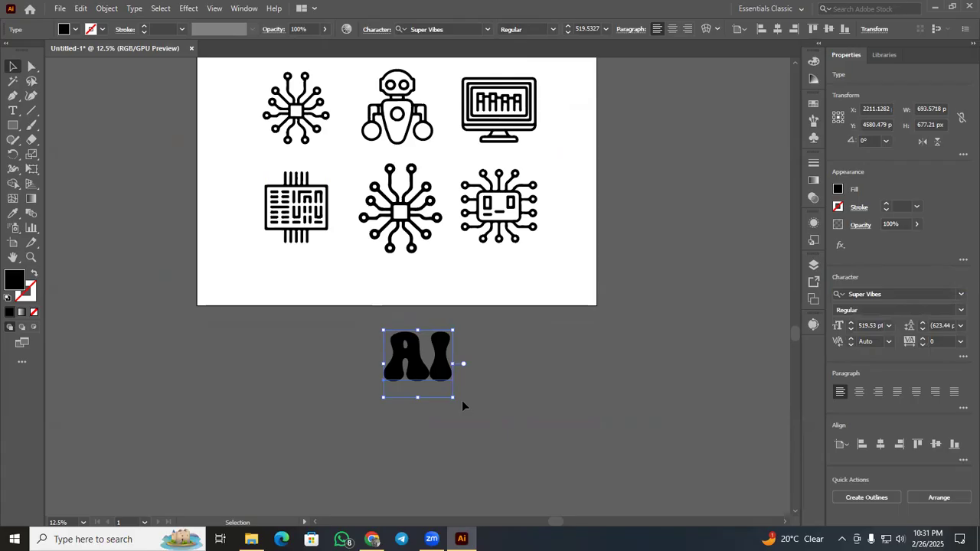
left_click_drag(453, 397, 371, 110)
Center the AI text horizontally on the bottom-middle chip icon and try centering the two vertically.
left_click(423, 313)
scroll(413, 302, "up", 2)
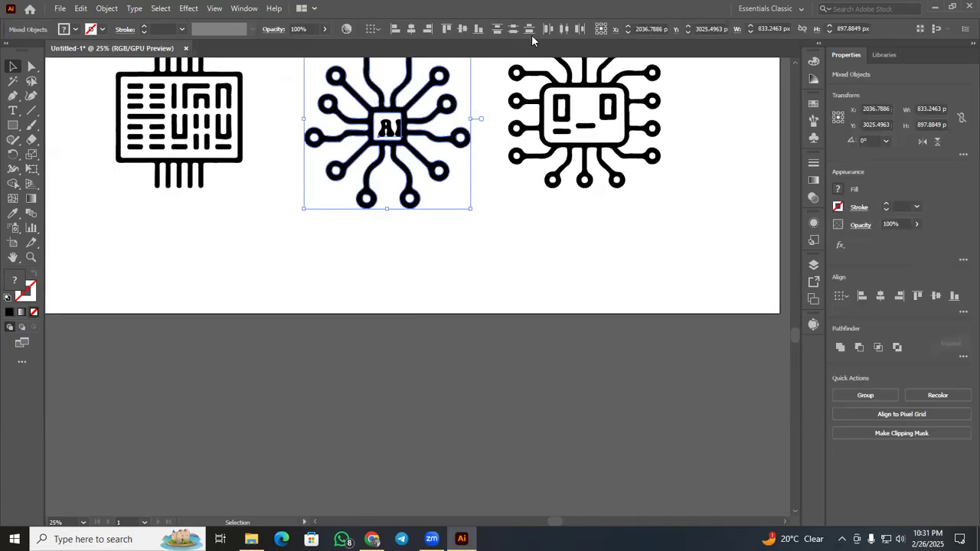
left_click(410, 29)
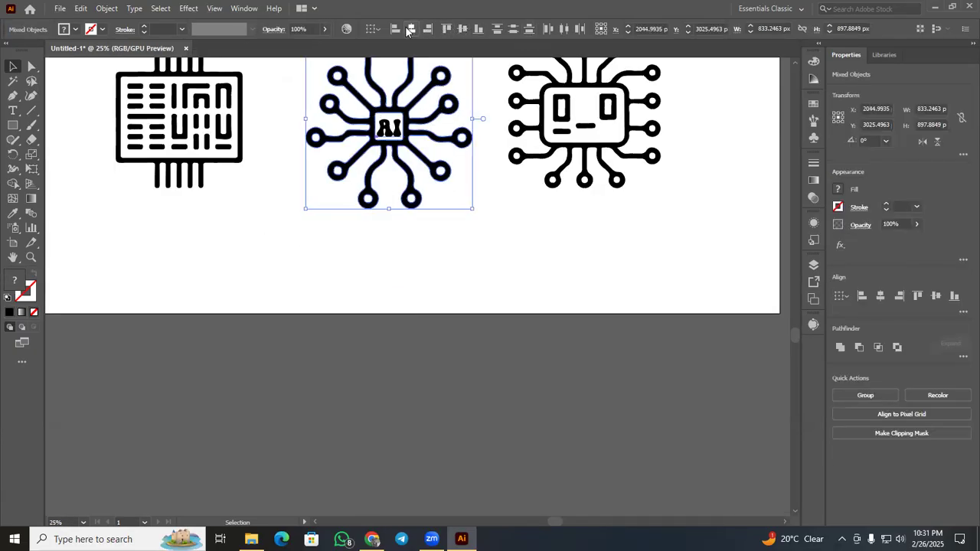
left_click(461, 30)
key("ctrl+z")
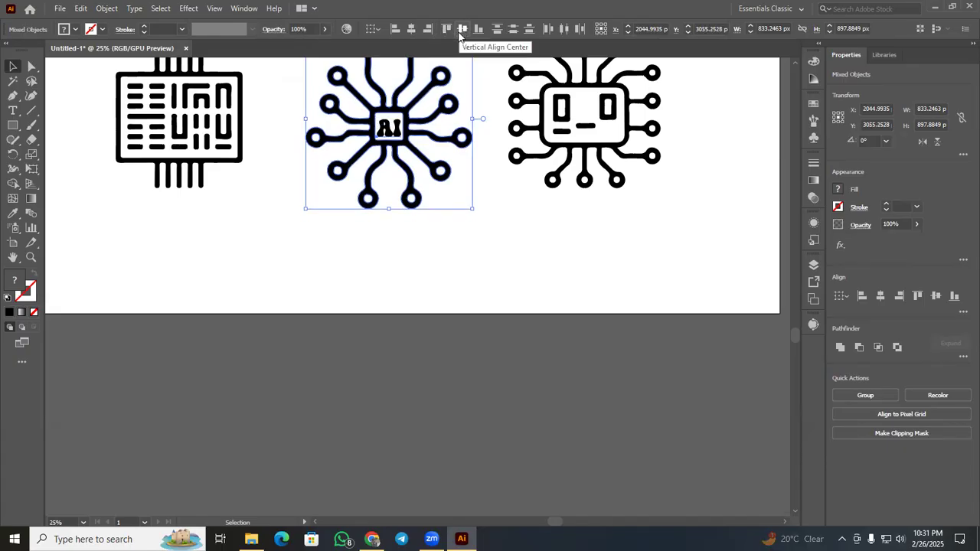
left_click(459, 261)
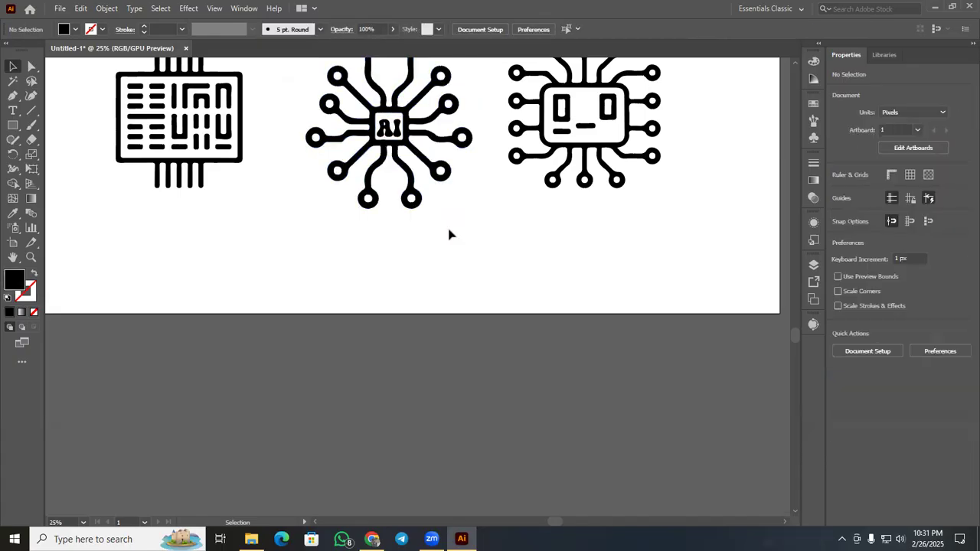
Convert the Super Vibes AI text inside the bottom-middle chip icon to outlines.
left_click(387, 133)
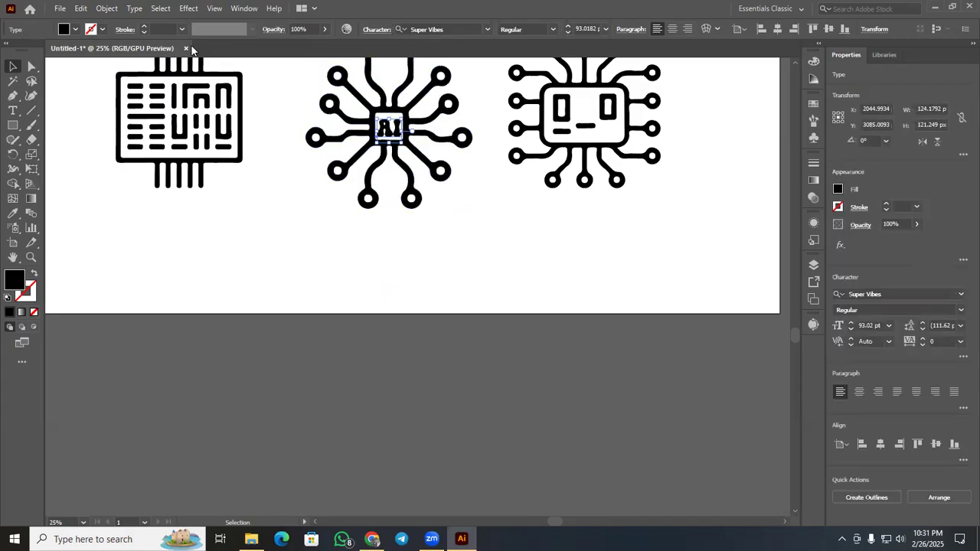
right_click(396, 132)
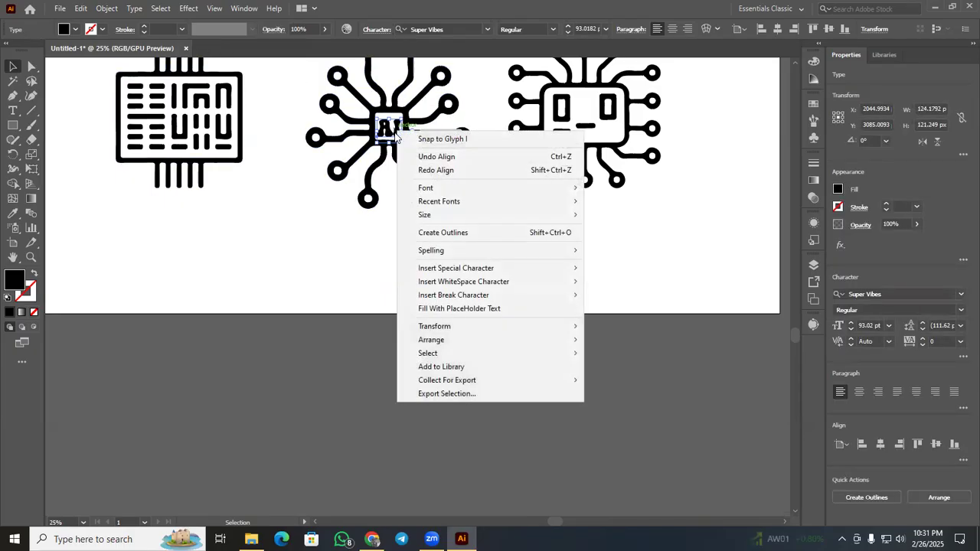
left_click(437, 231)
left_click(445, 271)
scroll(443, 268, "up", 2)
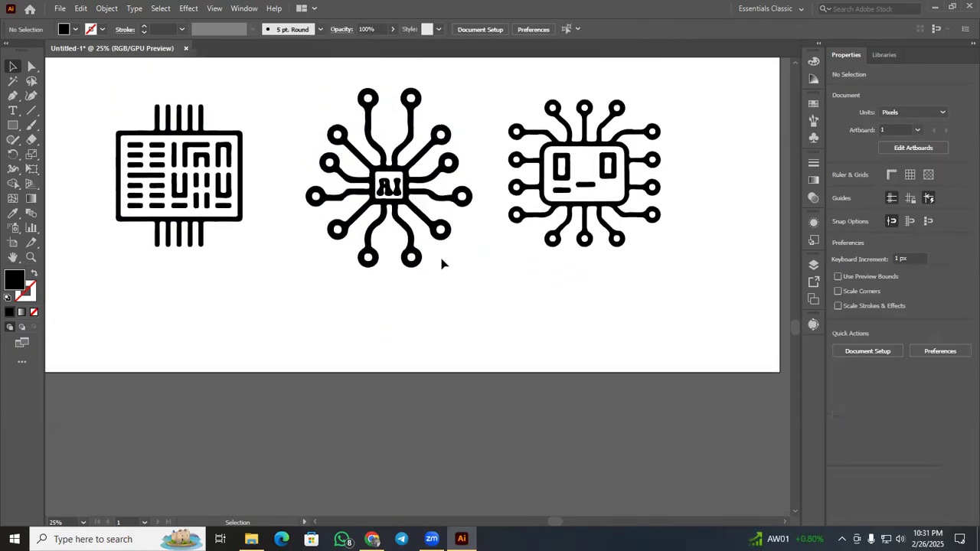
scroll(443, 263, "down", 3)
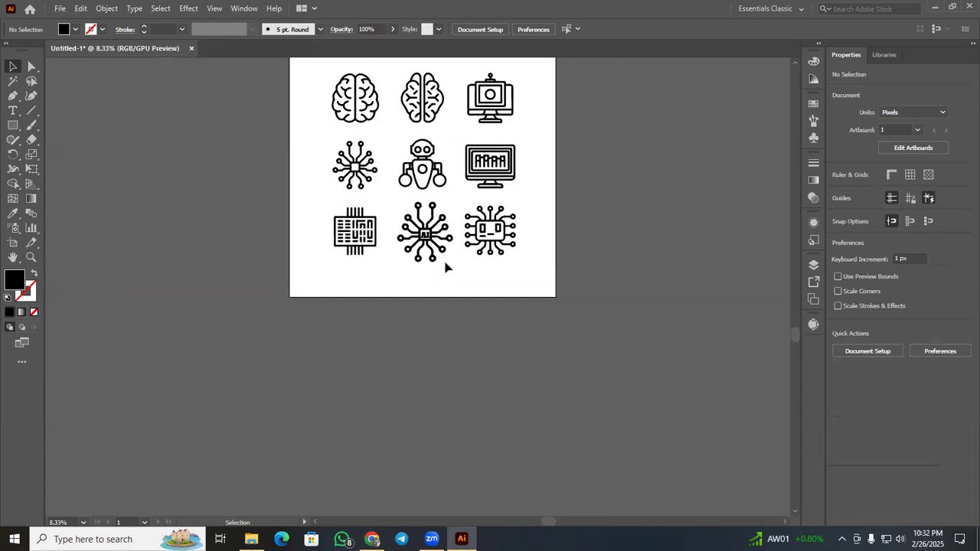
Undo the outlining, alignment and placement of the AI text back to live text below the artboard.
key("ctrl+z")
key("ctrl+z")
key("ctrl+z")
key("ctrl+z")
key("ctrl+z")
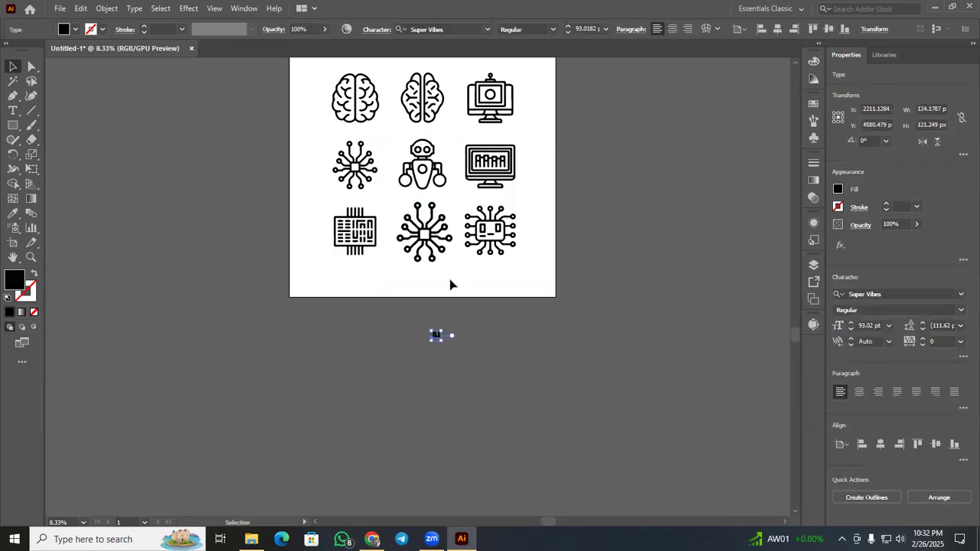
Change the font of the AI text below the artboard to Astro Space.
scroll(450, 285, "up", 2)
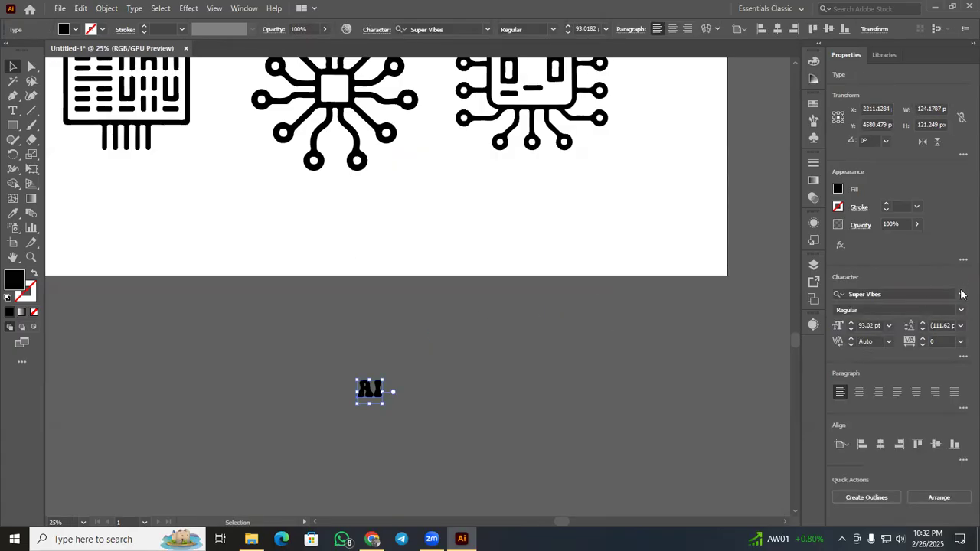
left_click(963, 294)
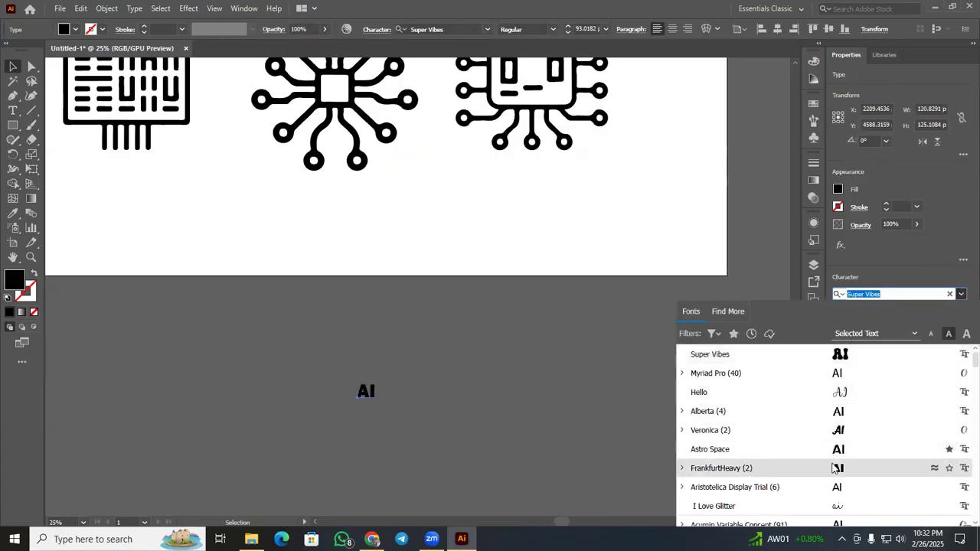
scroll(835, 429, "down", 6)
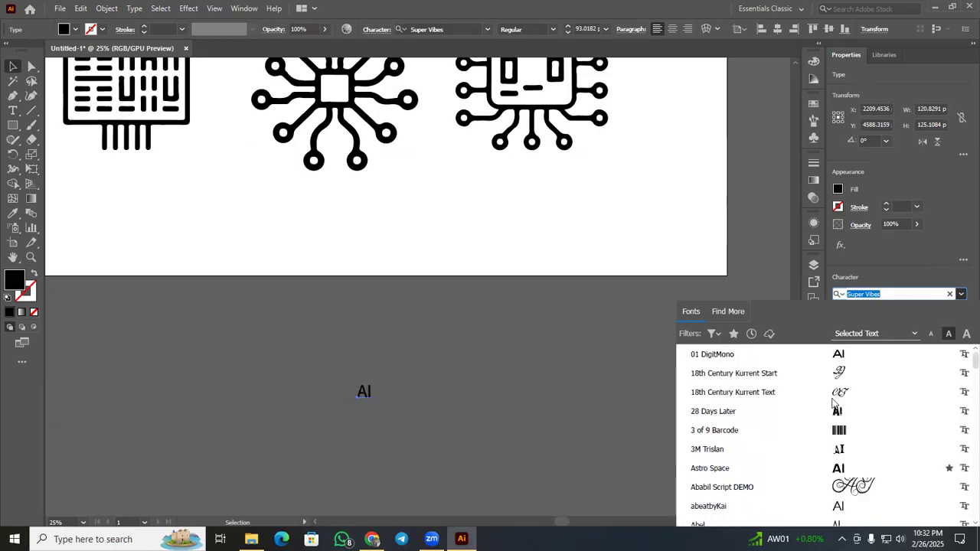
scroll(835, 368, "up", 3)
scroll(842, 398, "down", 6)
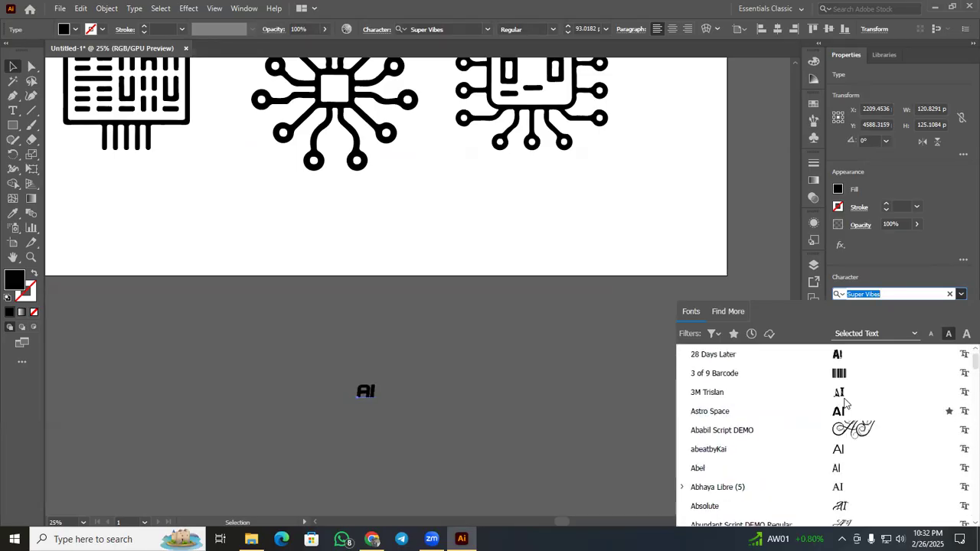
left_click(841, 414)
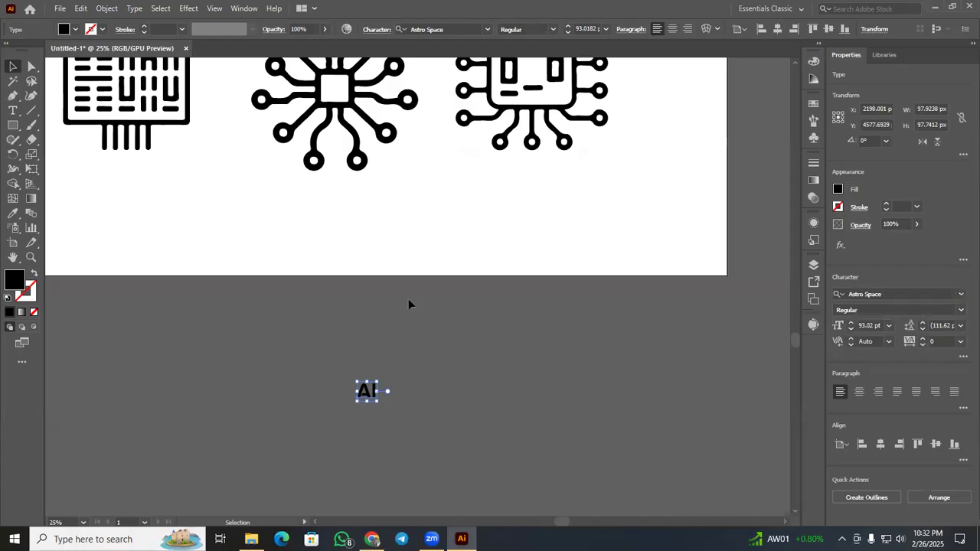
scroll(406, 291, "up", 1)
left_click(439, 435)
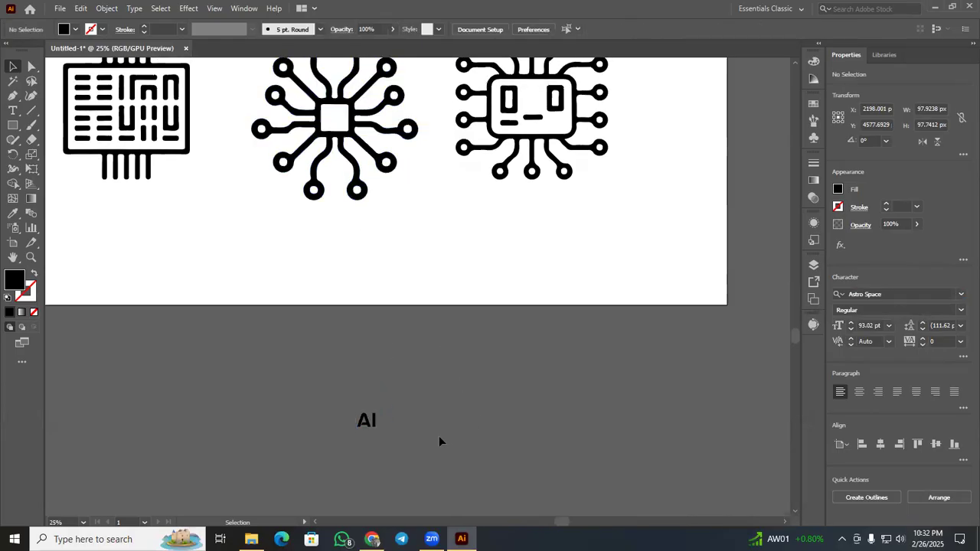
Center the AI text horizontally with the bottom-middle chip icon and move it straight up into the icon's central square.
left_click_drag(435, 302, 375, 192)
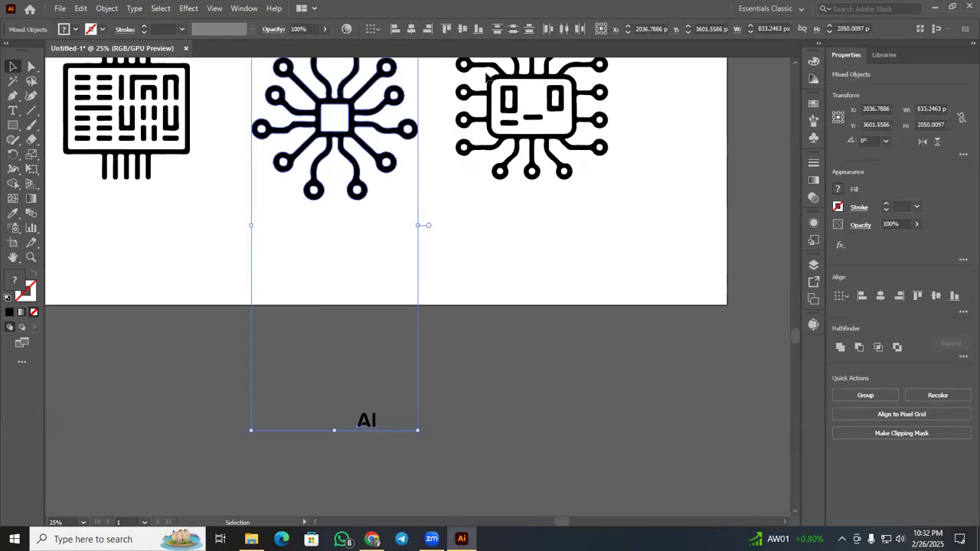
left_click(411, 29)
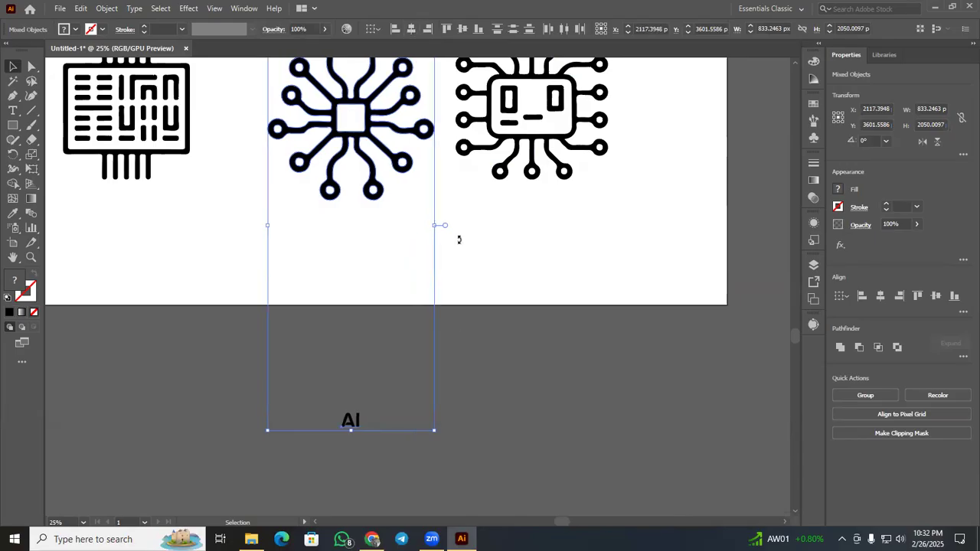
left_click(360, 418)
left_click_drag(355, 419, 355, 119)
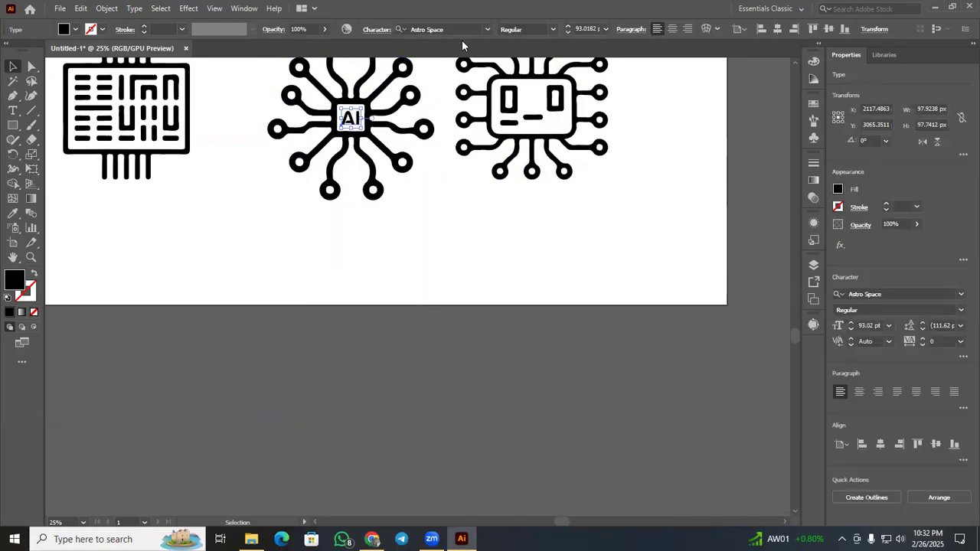
left_click_drag(364, 228, 321, 123)
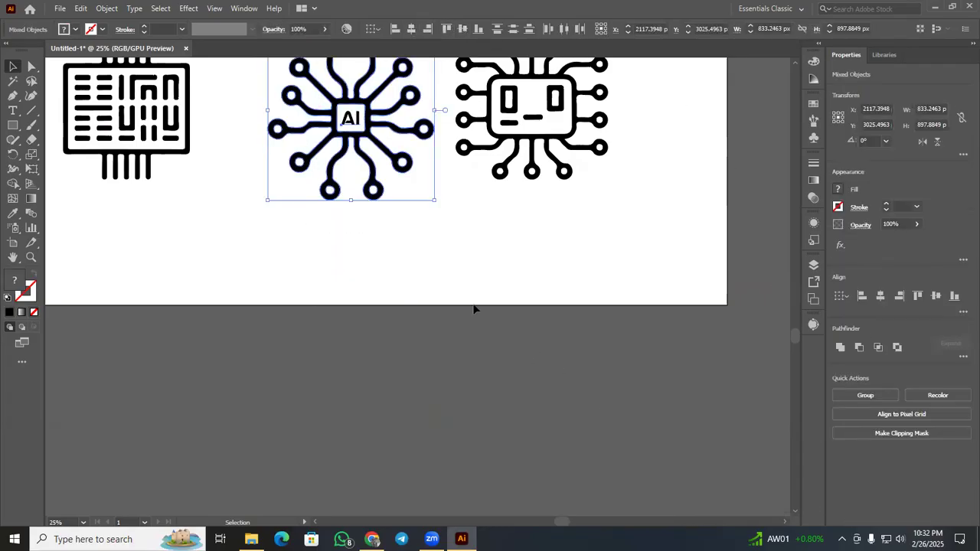
left_click(388, 289)
Convert the Astro Space AI text in the bottom-middle chip icon to outlines and deselect it.
scroll(388, 290, "up", 3)
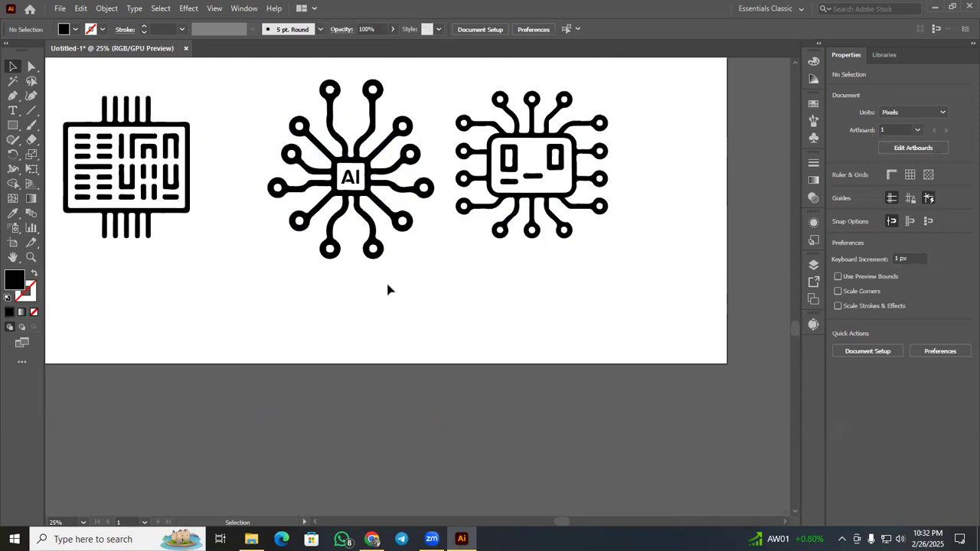
scroll(387, 289, "down", 2, "alt")
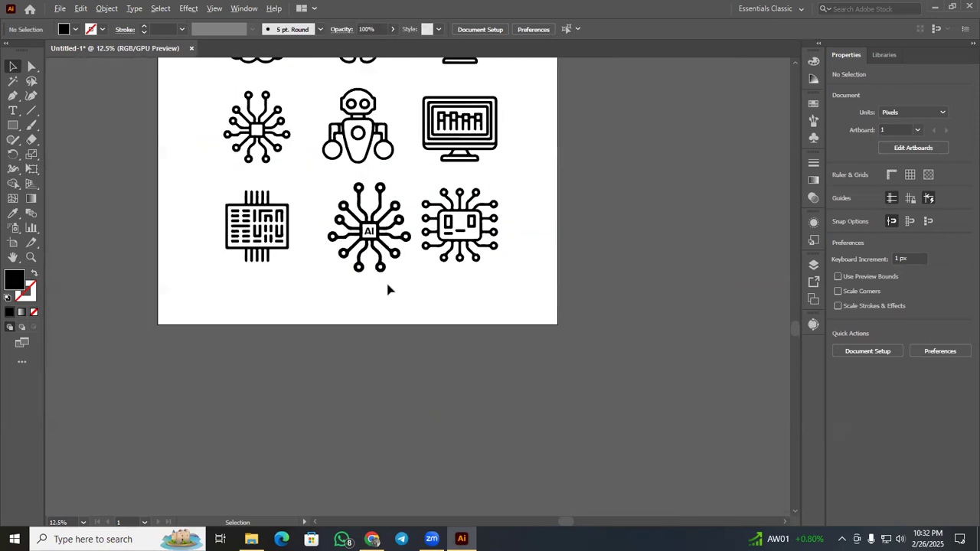
left_click(370, 232)
right_click(369, 232)
left_click(442, 335)
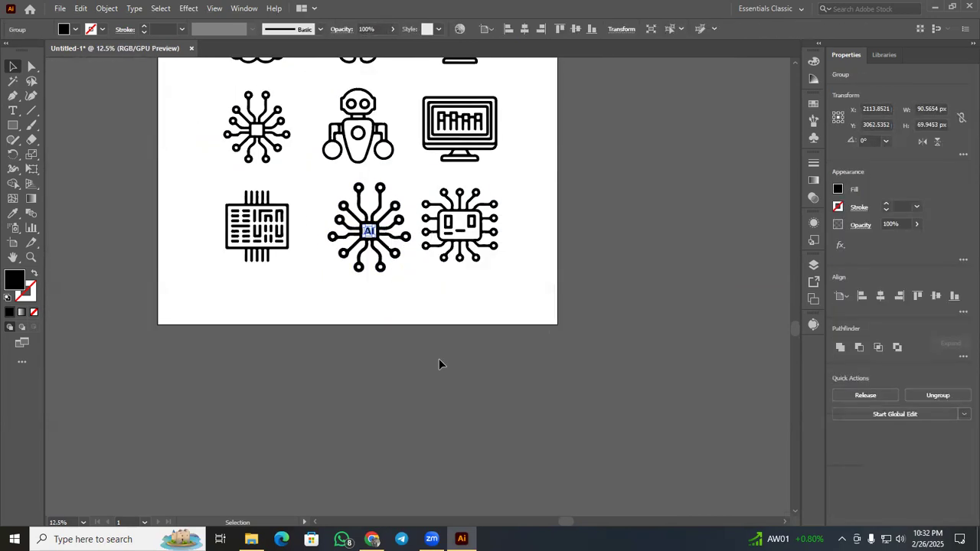
left_click(439, 359)
scroll(507, 396, "up", 3)
scroll(507, 396, "up", 1)
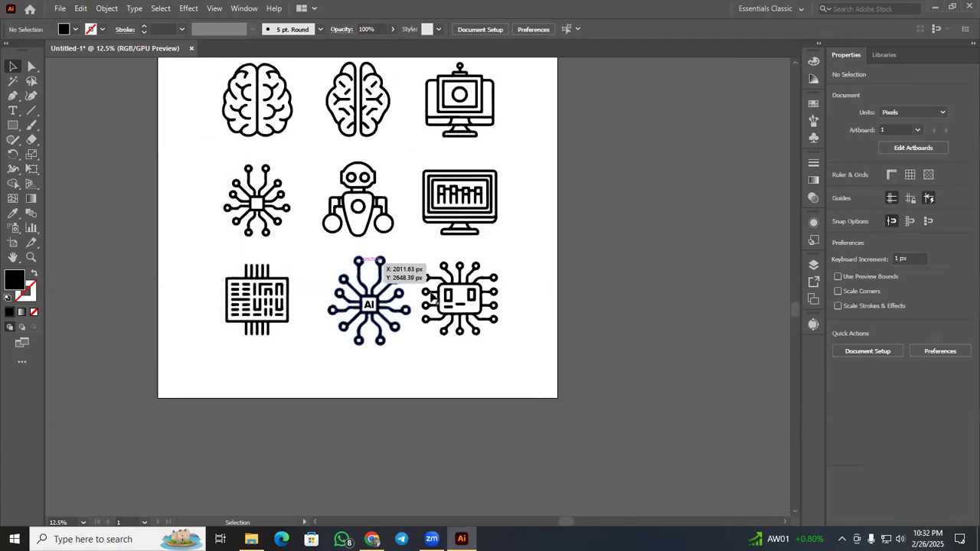
Delete the circuit-board chip icon in the lower-left corner of the icon grid.
scroll(494, 401, "up", 1)
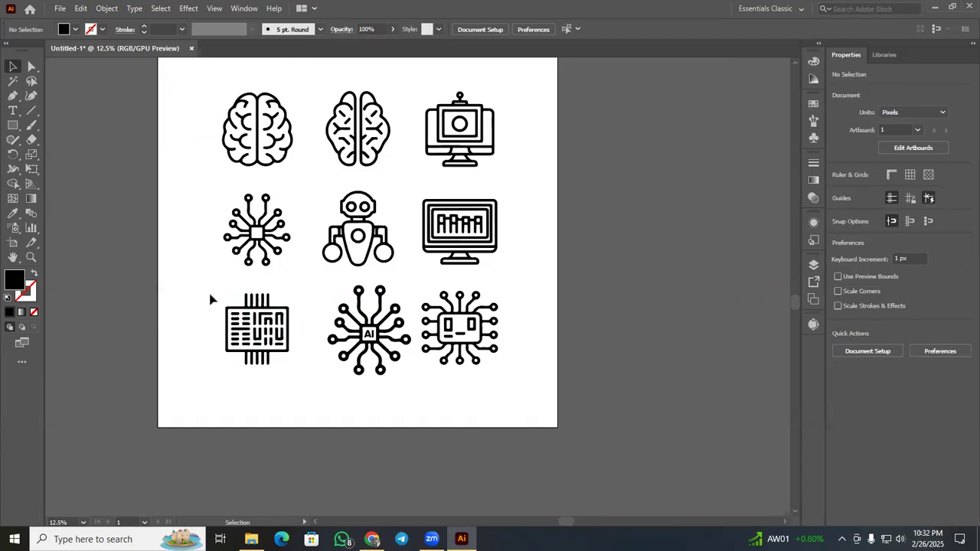
left_click(256, 326)
left_click_drag(206, 288, 323, 390)
key("Delete")
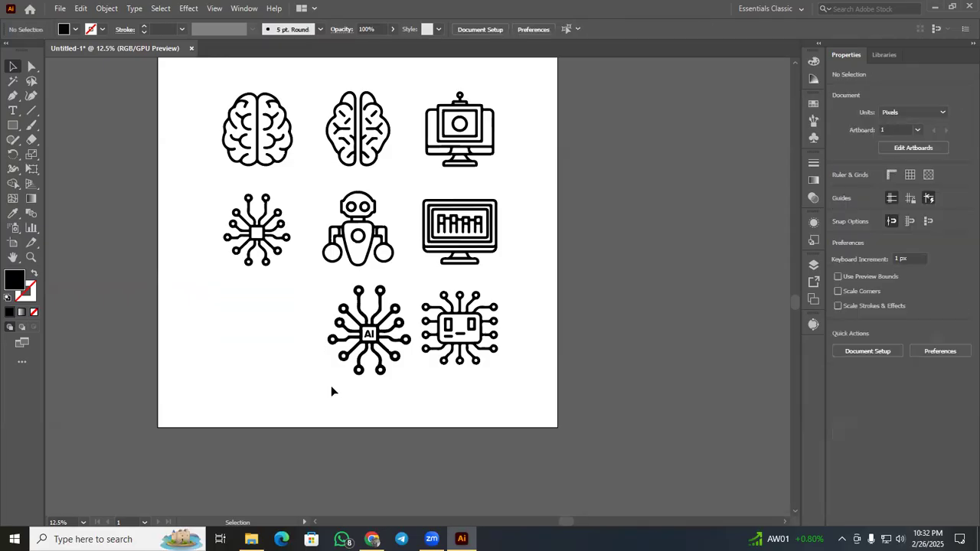
Duplicate the robot icon's outline shape into the empty lower-left spot of the icon grid.
scroll(332, 391, "up", 1)
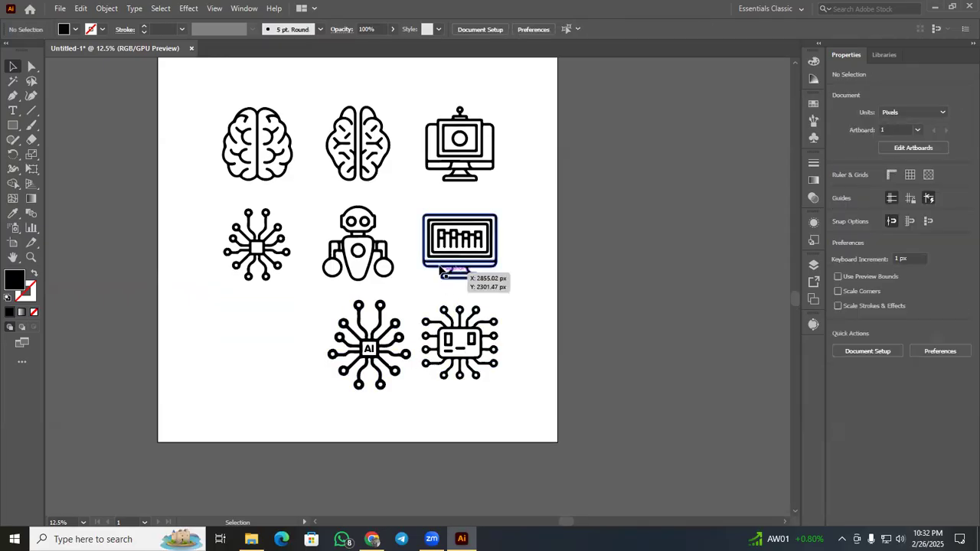
left_click_drag(389, 264, 302, 367)
left_click(213, 291)
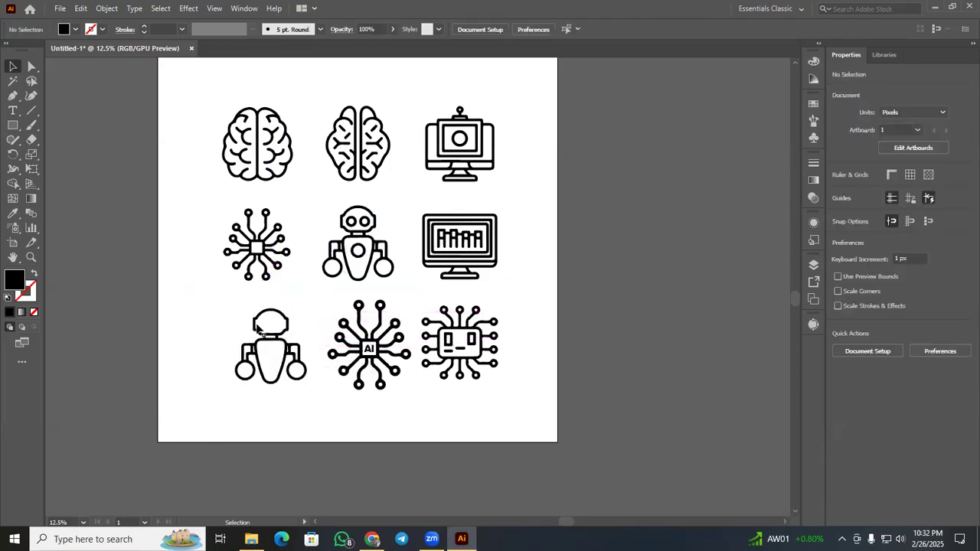
left_click_drag(270, 334, 278, 352)
Try aligning the left column's brain, chip and robot icons to a common horizontal center, and undo the alignment.
left_click(208, 159)
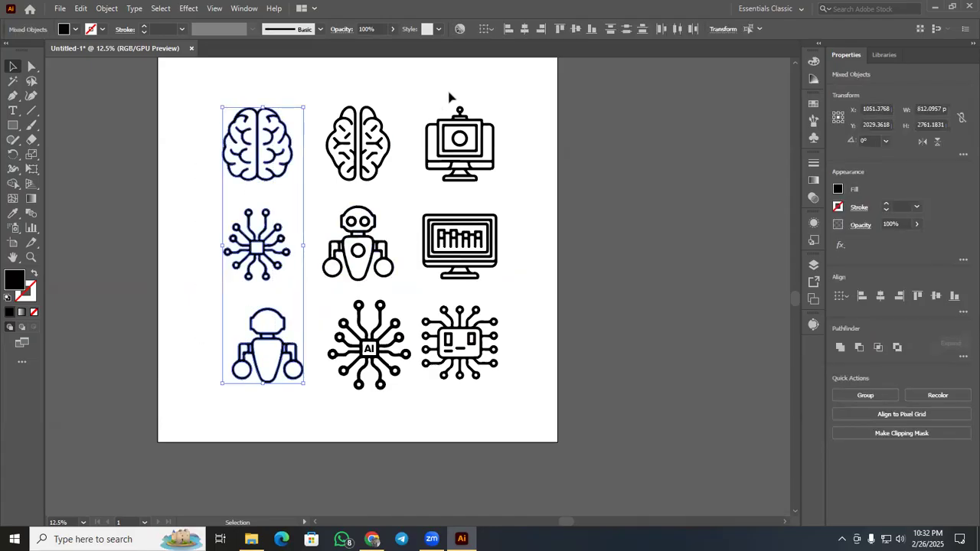
left_click(523, 30)
left_click(603, 176)
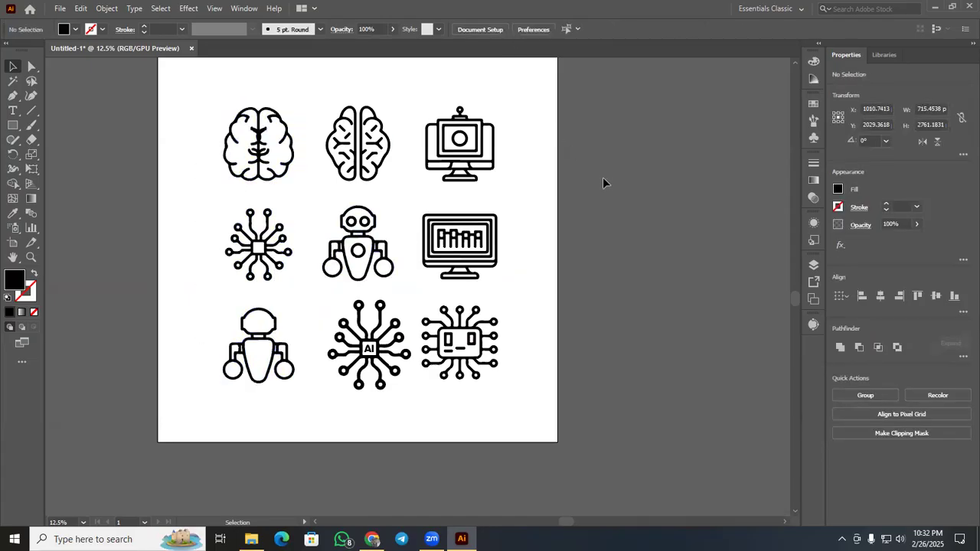
key("ctrl+z")
Center the left-column chip and copied robot icons on each other horizontally and move both slightly left beneath the brain icon.
left_click(280, 409)
left_click_drag(264, 418, 204, 249)
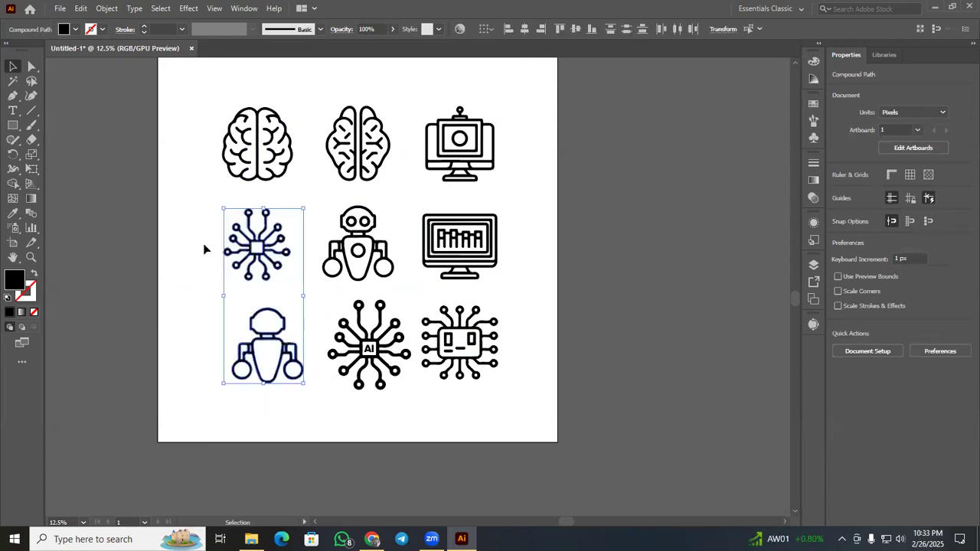
left_click(525, 29)
left_click(656, 180)
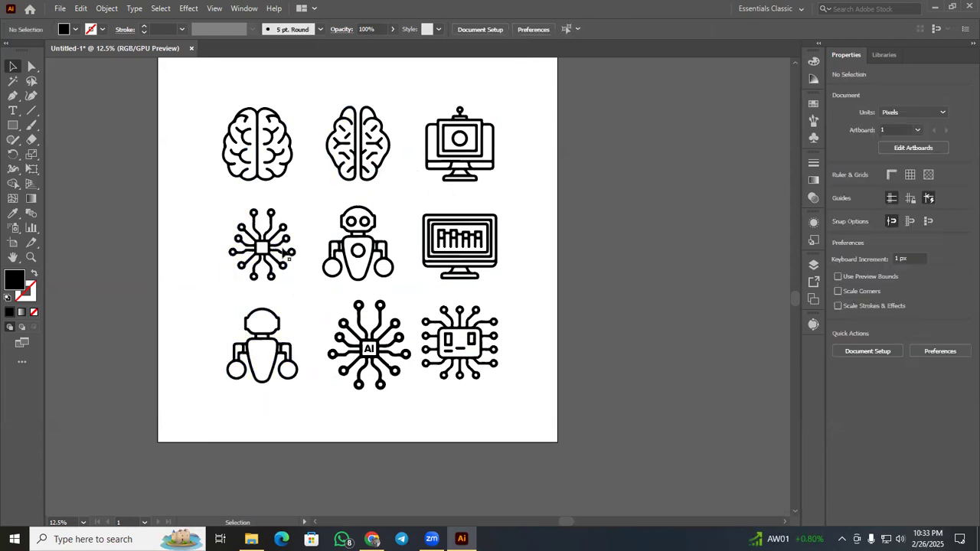
left_click_drag(199, 230, 296, 335)
left_click_drag(267, 257, 261, 255)
left_click(560, 302)
Select all nine icons on the artboard and group them.
scroll(560, 302, "up", 1)
scroll(563, 302, "down", 5)
scroll(571, 300, "up", 5)
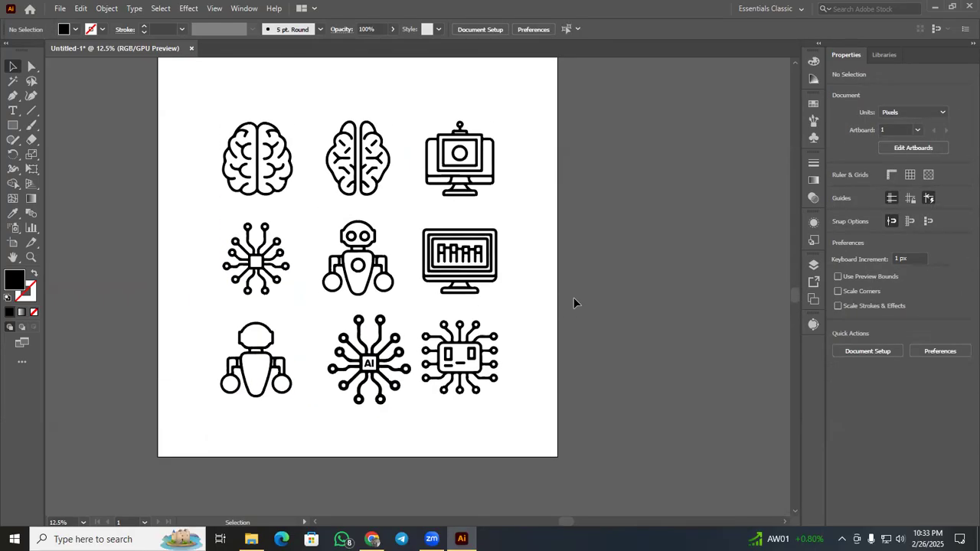
scroll(574, 297, "up", 1)
left_click_drag(224, 126, 556, 449)
key("ctrl+g")
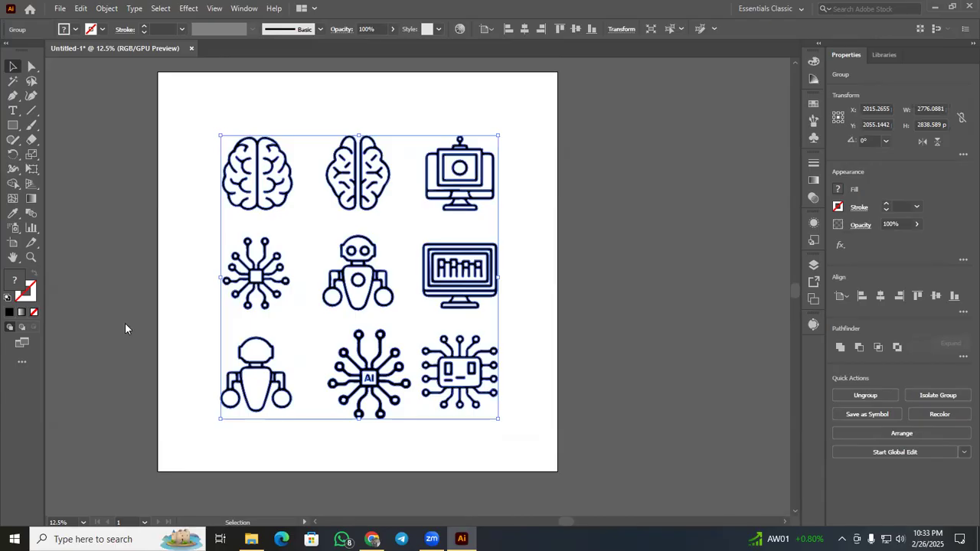
Switch to File Explorer and open the adobe.stock file size EPS template in Illustrator.
key("alt+Tab")
left_click(285, 124)
double_click(285, 124)
left_click(463, 220)
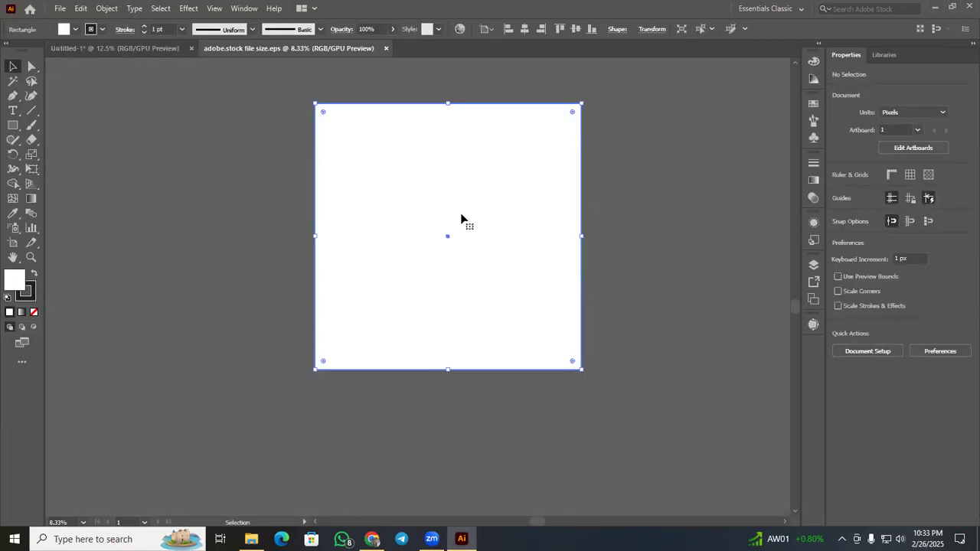
Bring the icon group from Untitled-1 into adobe.stock file size.eps and center it horizontally and vertically on the artboard.
left_click(142, 49)
left_click_drag(265, 159, 375, 170)
left_click(525, 28)
left_click(576, 28)
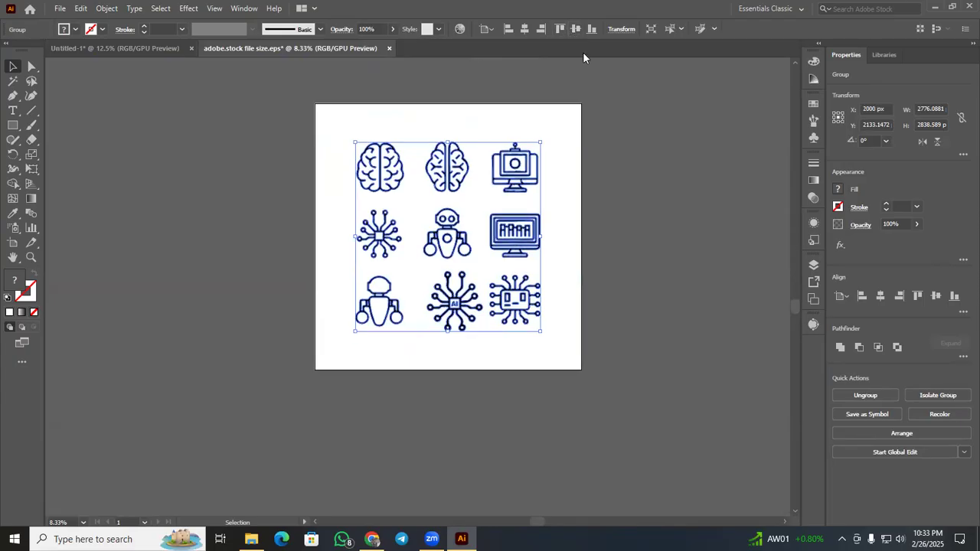
left_click(611, 115)
Ungroup the nine centered icons and deselect them.
right_click(528, 157)
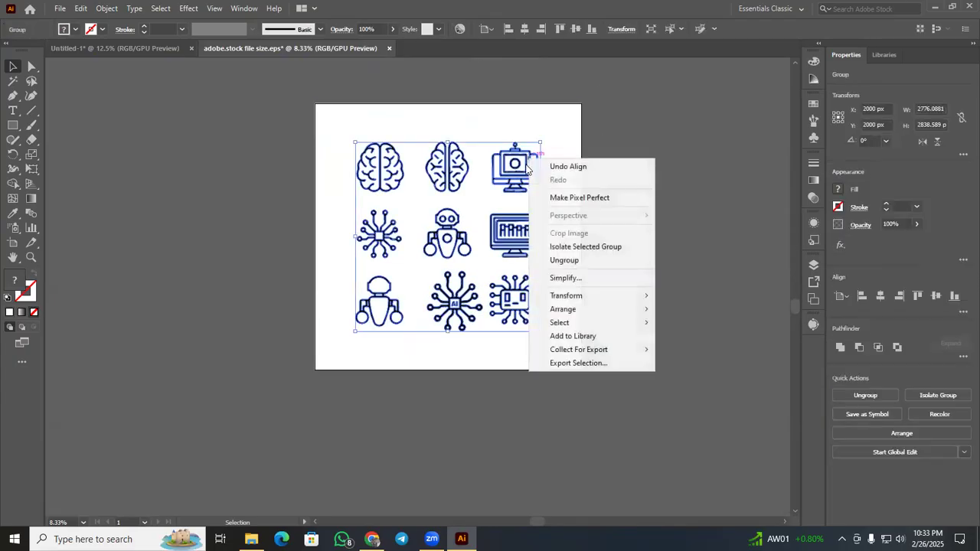
left_click(561, 262)
left_click(647, 264)
Save the document as an Illustrator EPS file named 290 in Rady File > New folder > NOT UP.
left_click(59, 8)
left_click(107, 123)
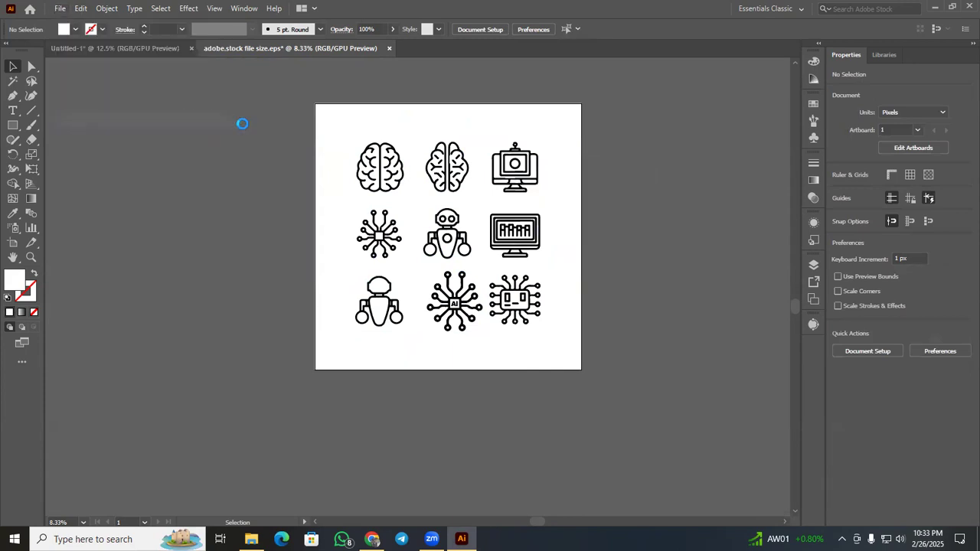
left_click(127, 107)
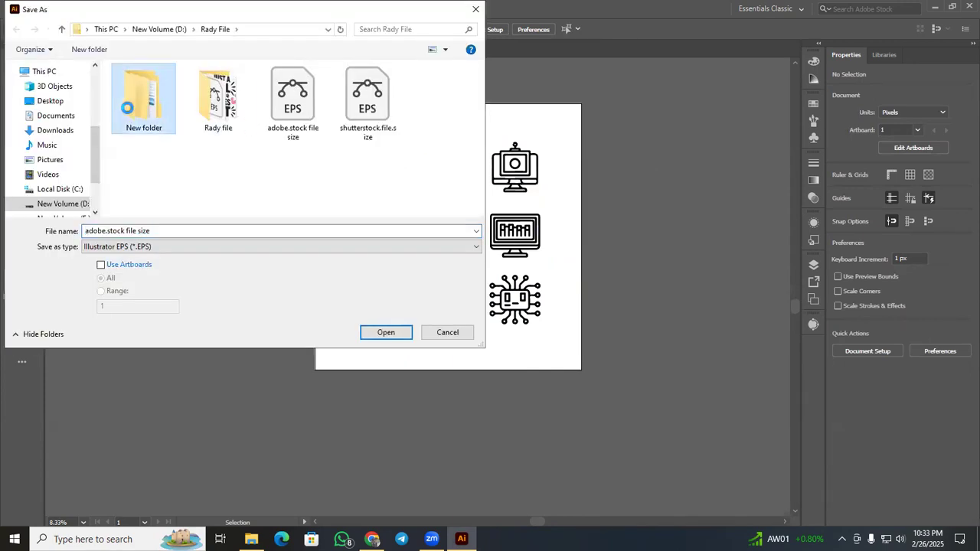
double_click(127, 107)
double_click(205, 106)
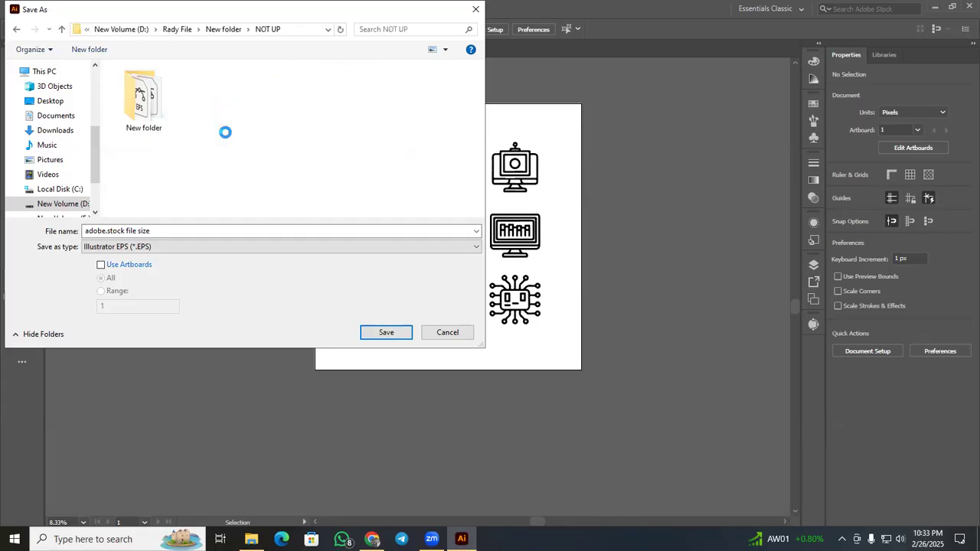
left_click(193, 231)
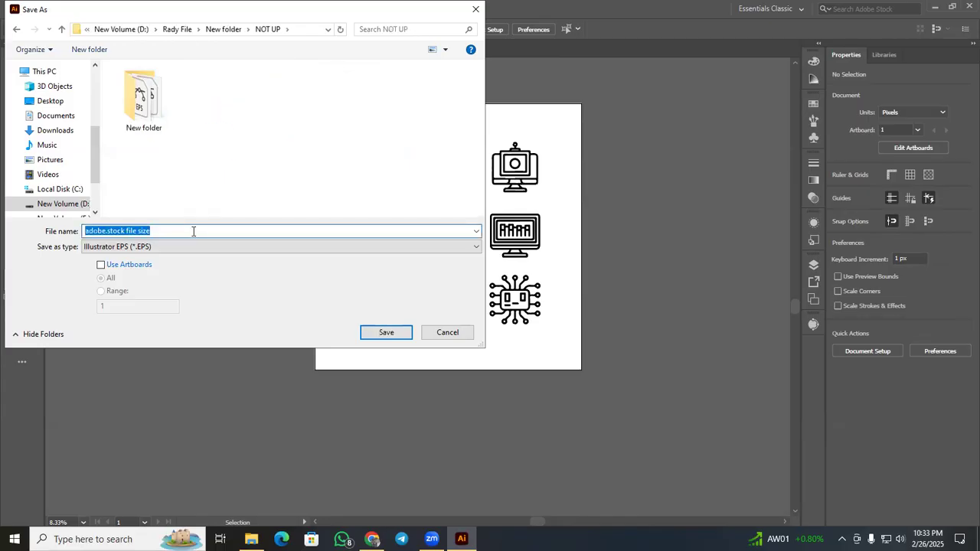
key("BackSpace")
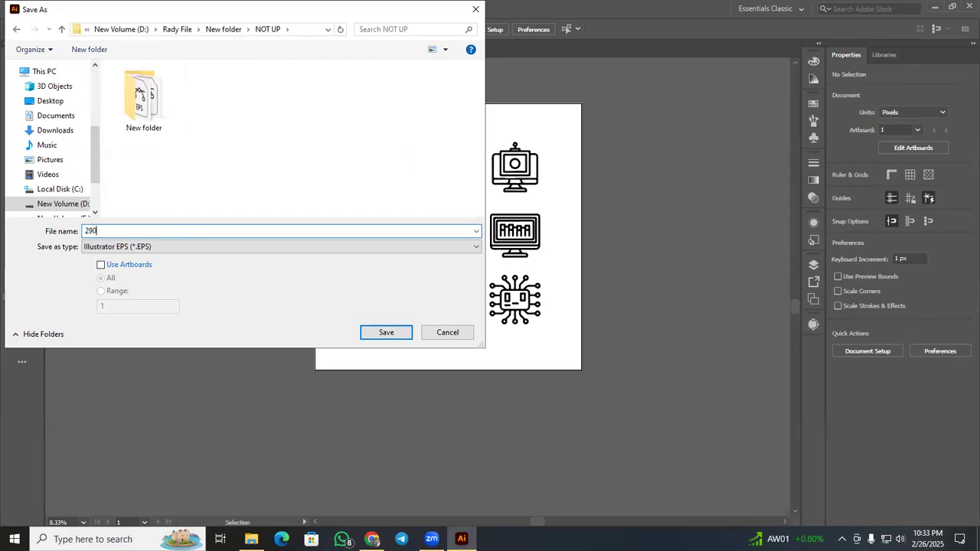
left_click(378, 337)
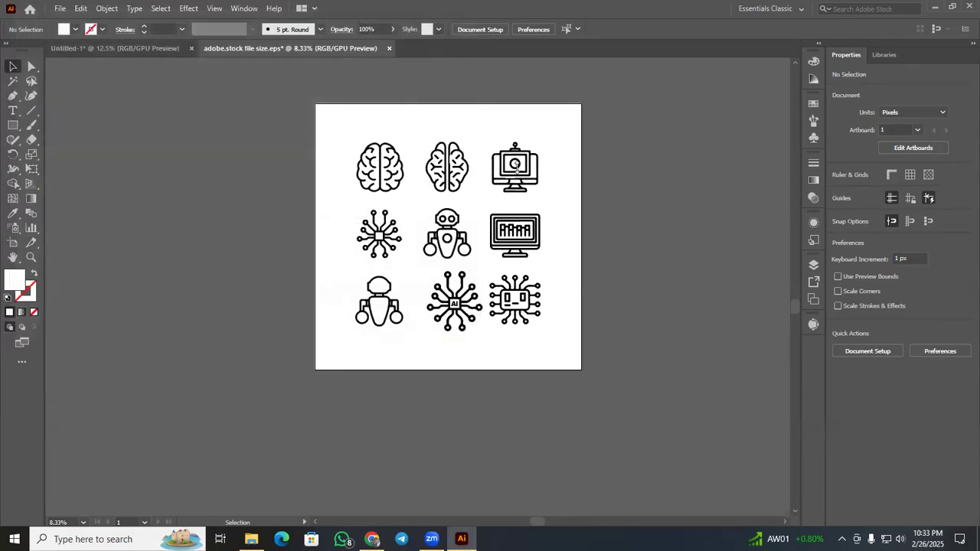
Set the EPS version to Illustrator 10 EPS and confirm the export options.
left_click(516, 94)
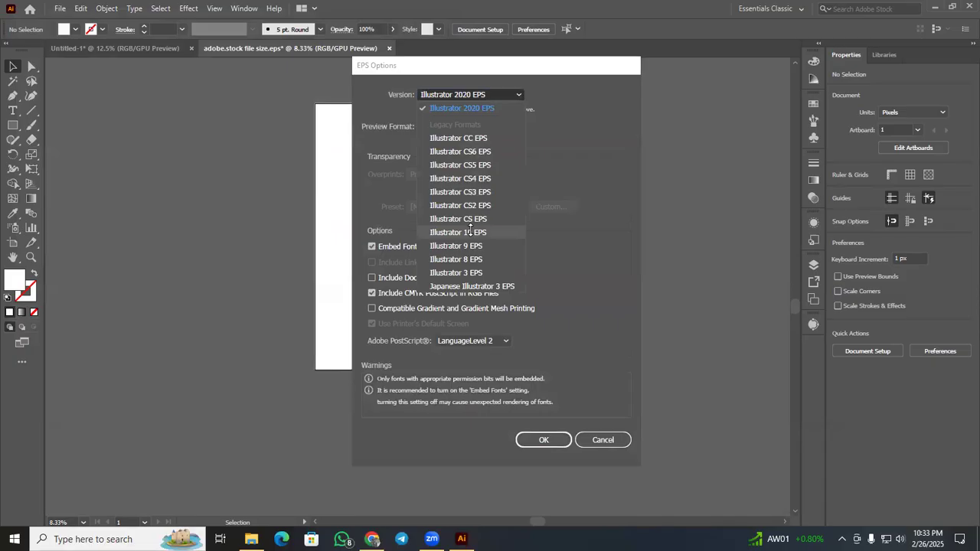
left_click(514, 232)
left_click(540, 427)
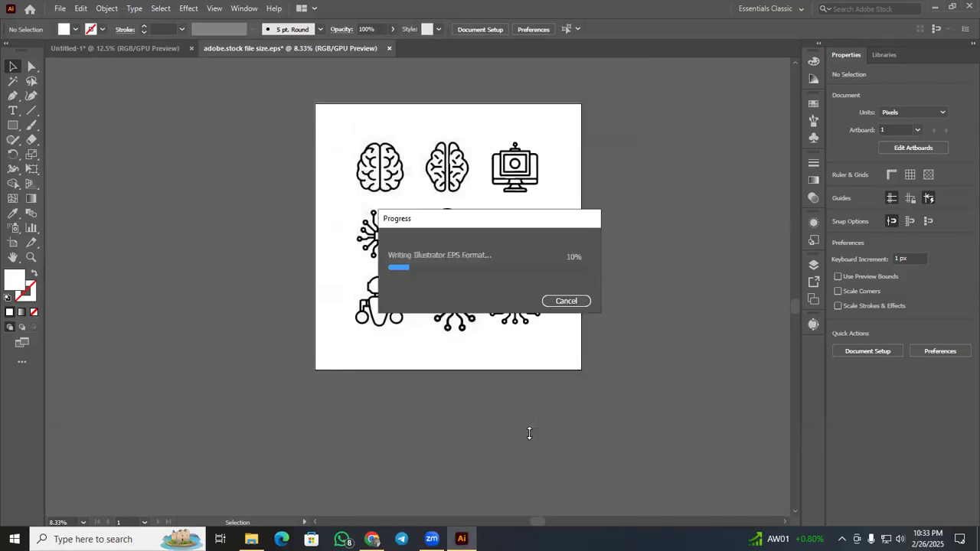
Clear all icons from both the 290.eps and Untitled-1 artboards.
left_click(540, 169)
left_click(620, 332)
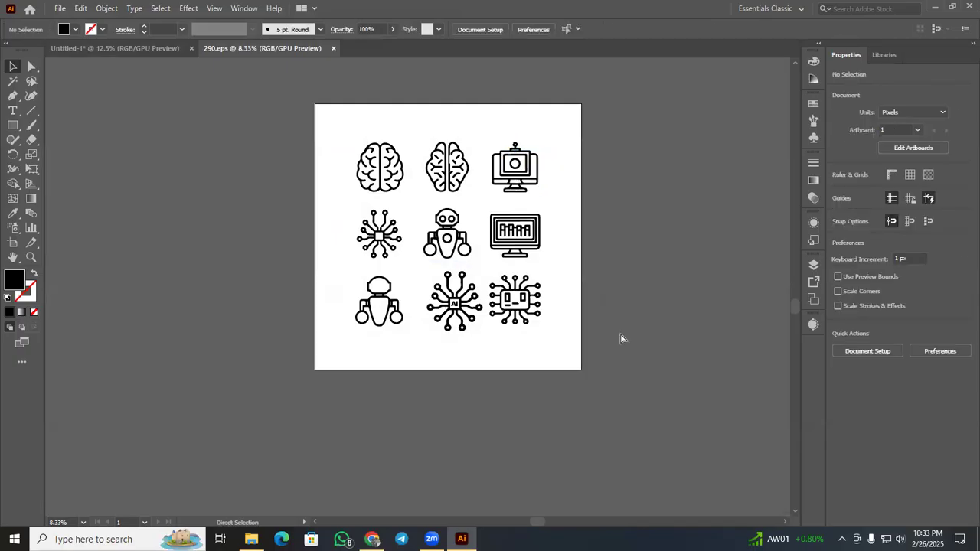
key("ctrl+a")
key("ctrl+g")
key("Delete")
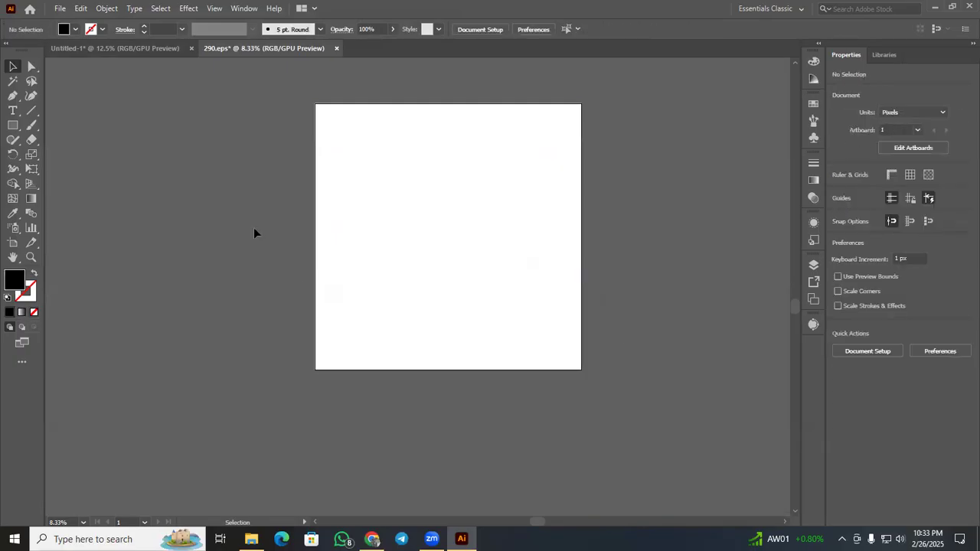
left_click(151, 47)
key("Delete")
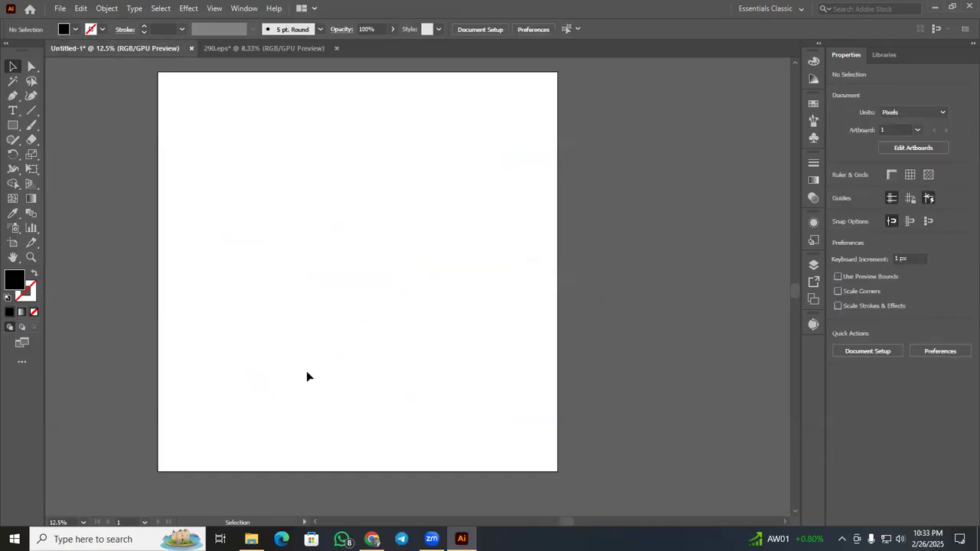
In File Explorer, delete the AI line-icon JPEG from New folder (2) in Downloads.
left_click(251, 539)
left_click(50, 97)
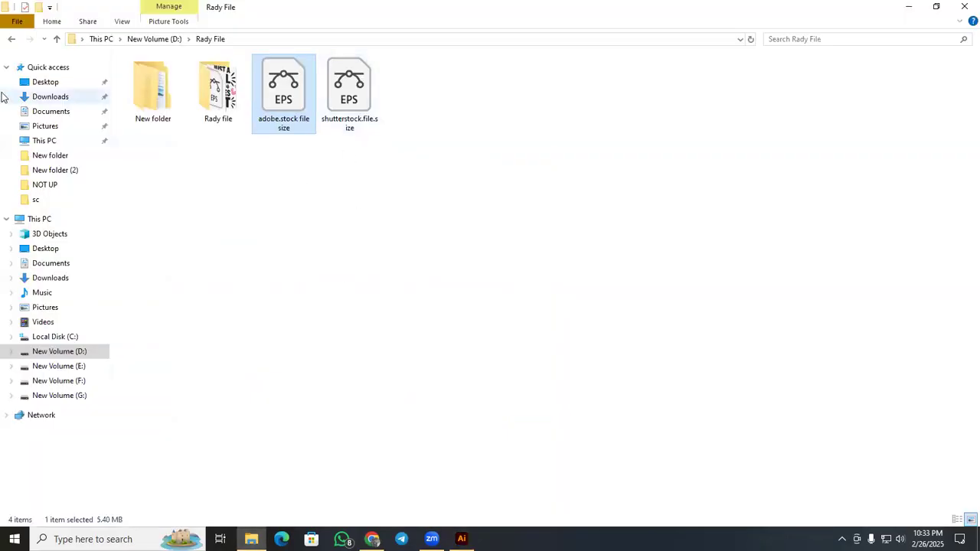
right_click(245, 104)
left_click(280, 153)
double_click(170, 102)
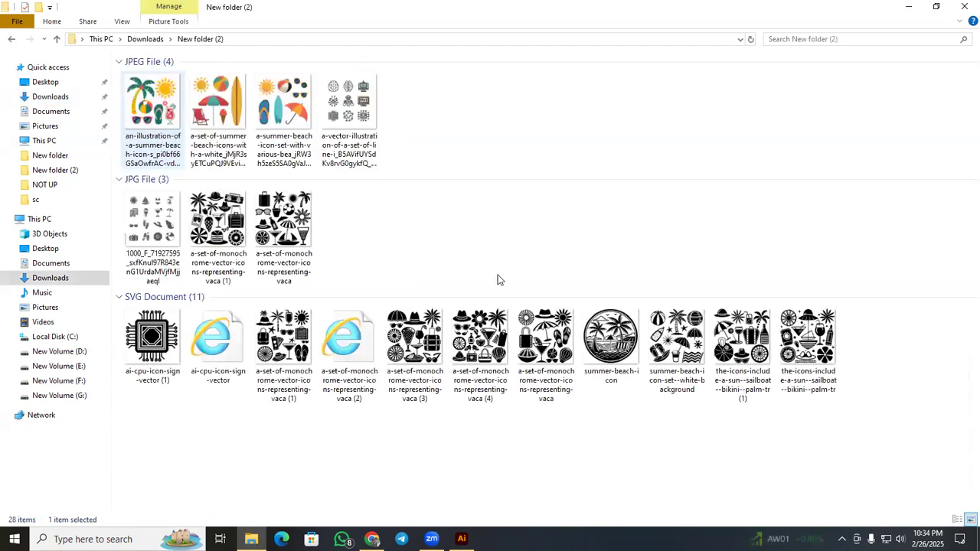
left_click(337, 130)
key("Delete")
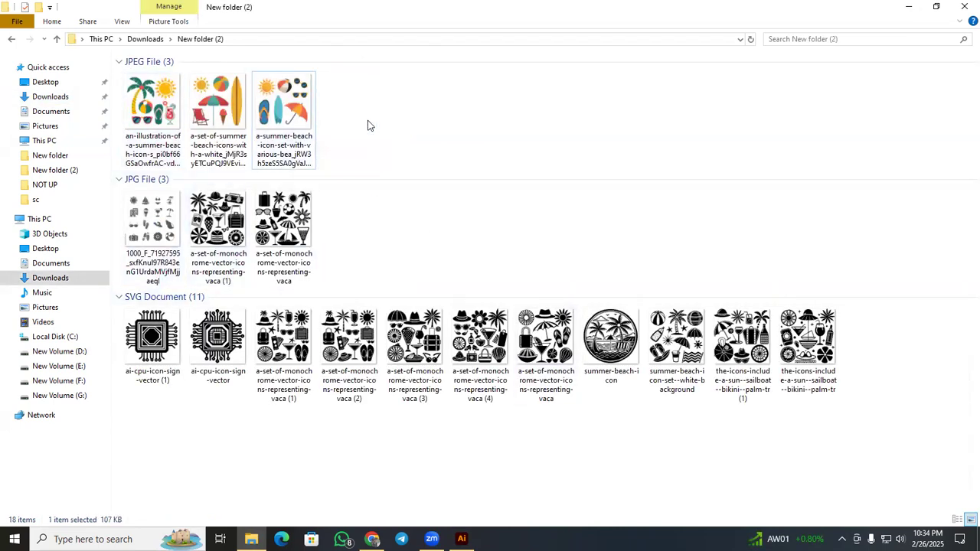
Switch to Chrome and open the file upload page of the Adobe Stock contributor portal.
left_click(373, 539)
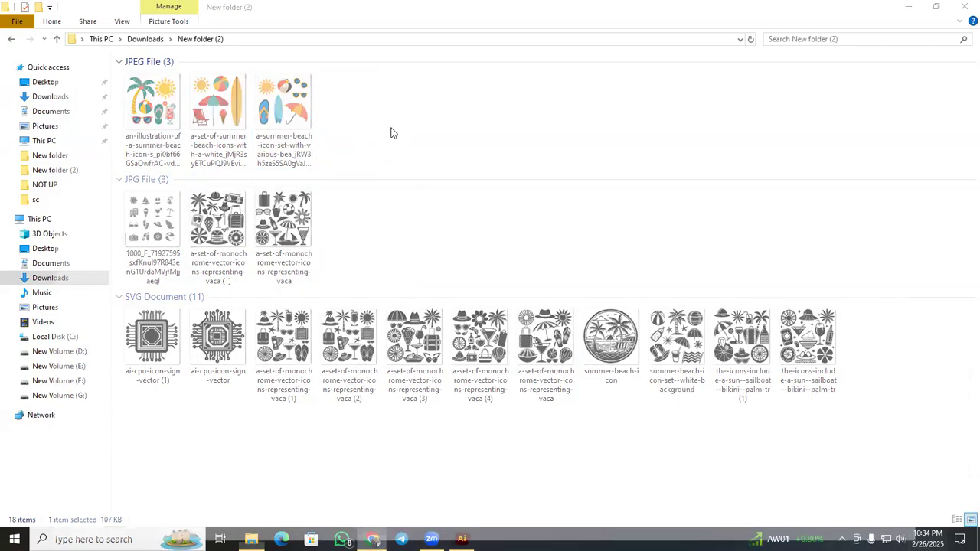
left_click(115, 4)
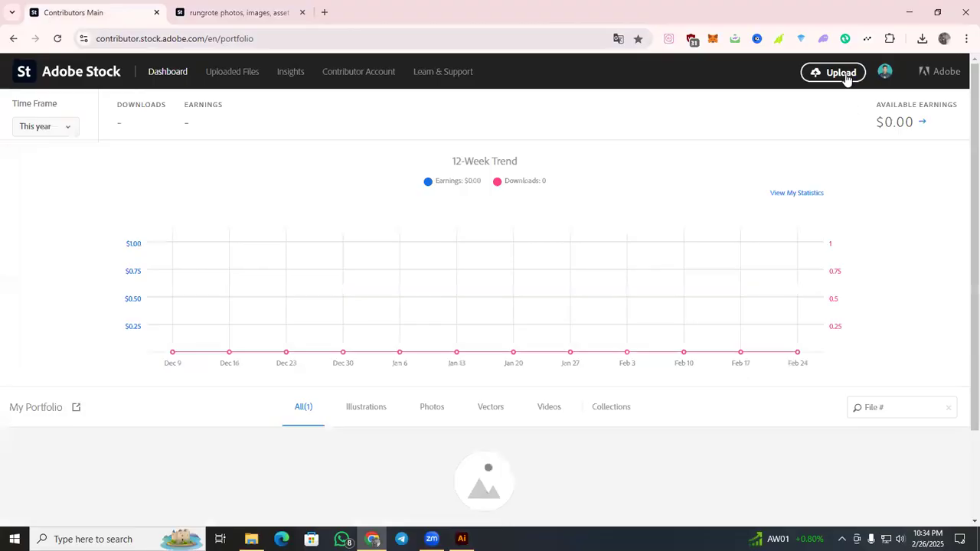
left_click(846, 77)
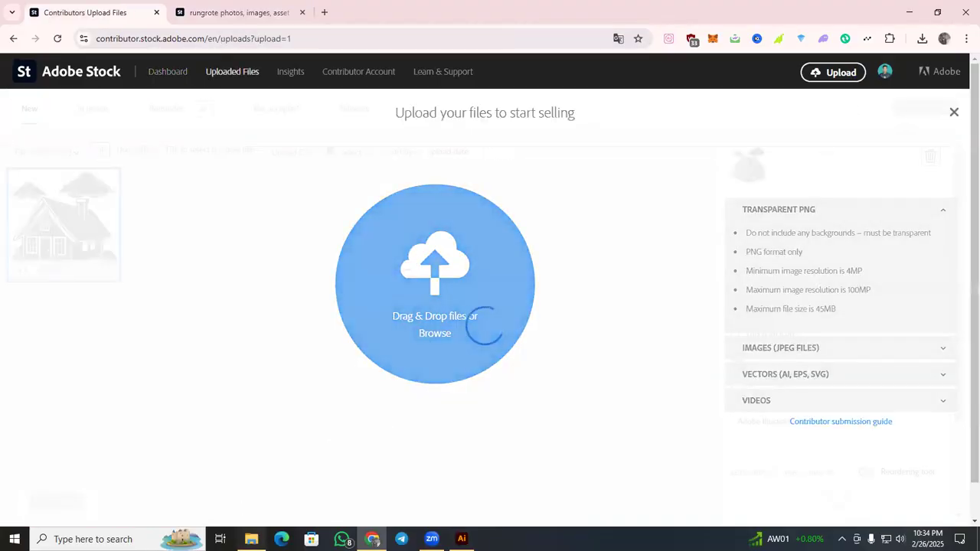
Locate the 290 EPS file in D: > Rady File > New folder > NOT UP and drop it into the Adobe Stock upload area.
left_click(252, 539)
left_click(61, 366)
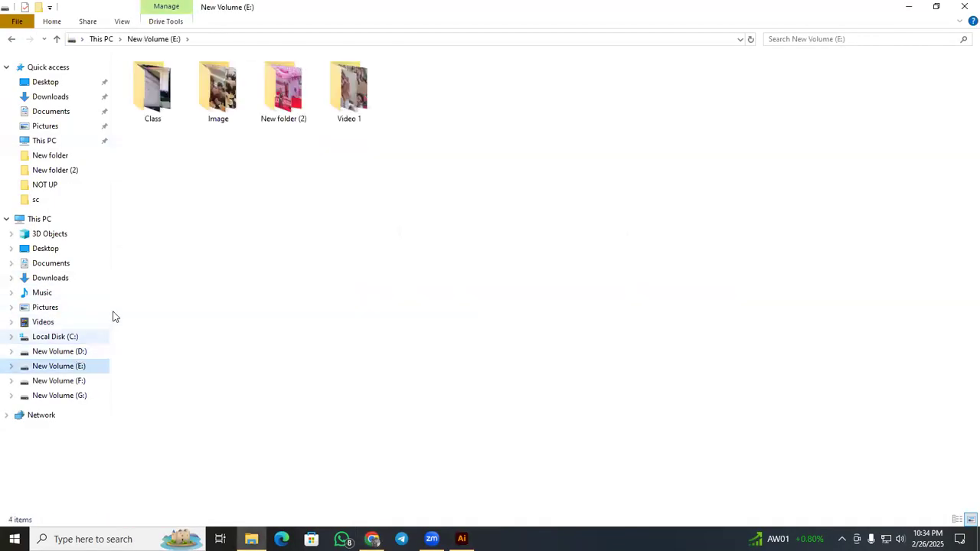
left_click(73, 351)
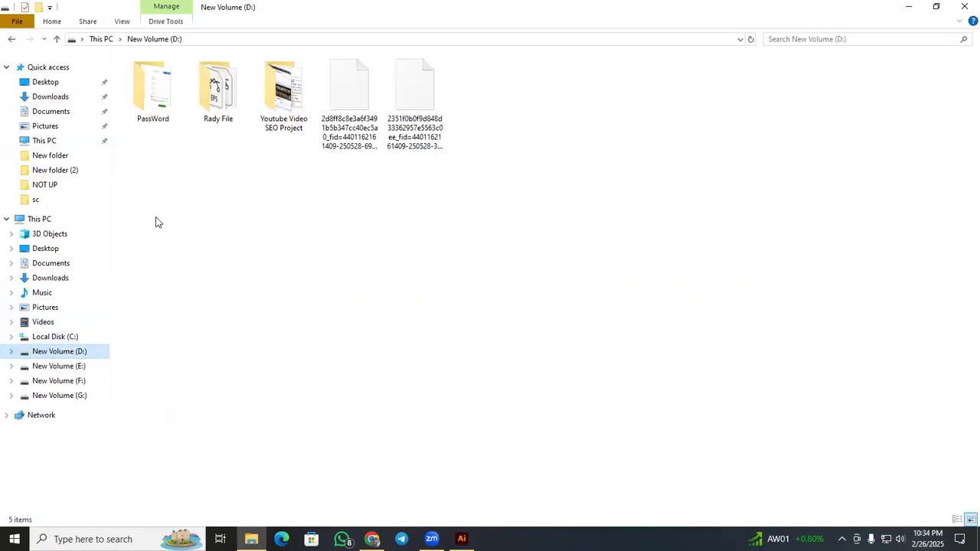
double_click(229, 97)
left_click(213, 102)
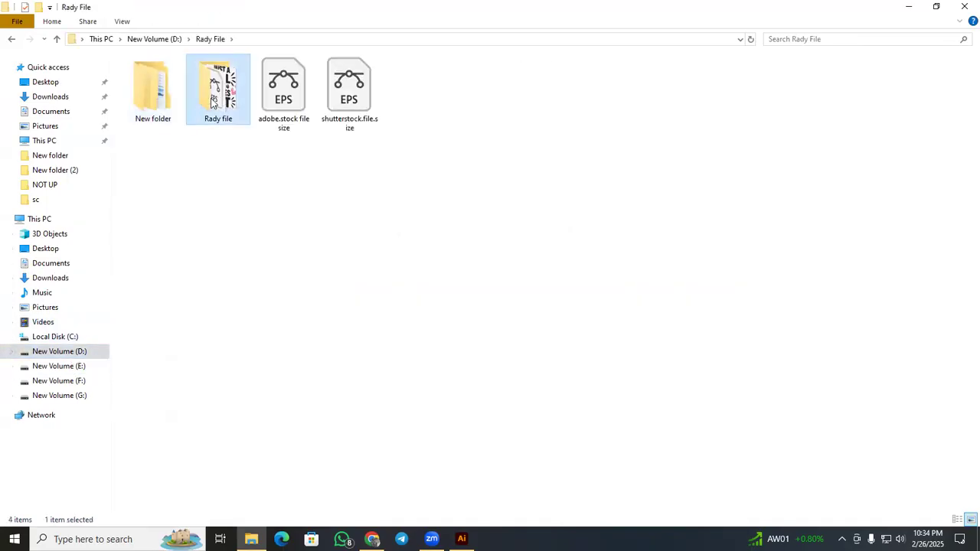
double_click(213, 102)
key("alt+Left")
double_click(164, 105)
left_click(215, 126)
double_click(214, 126)
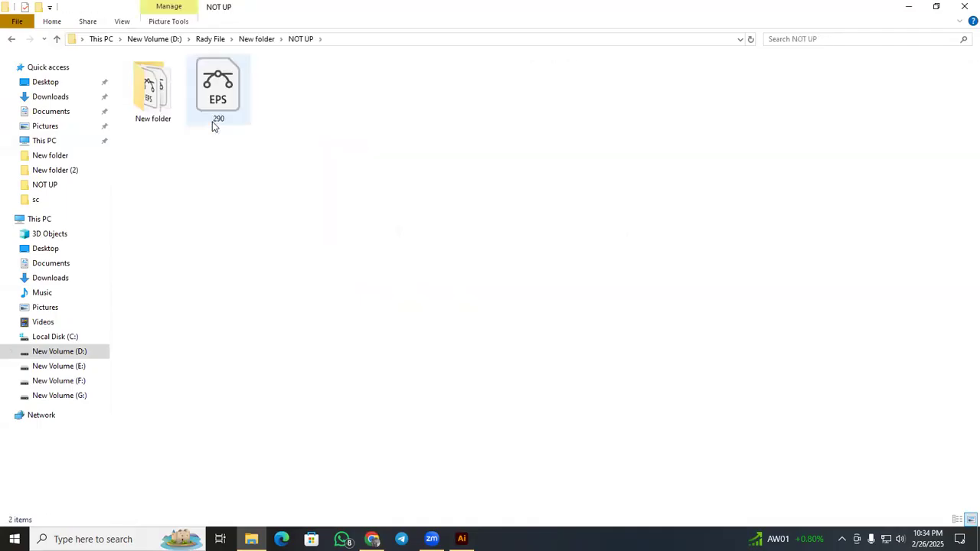
left_click_drag(218, 96, 439, 371)
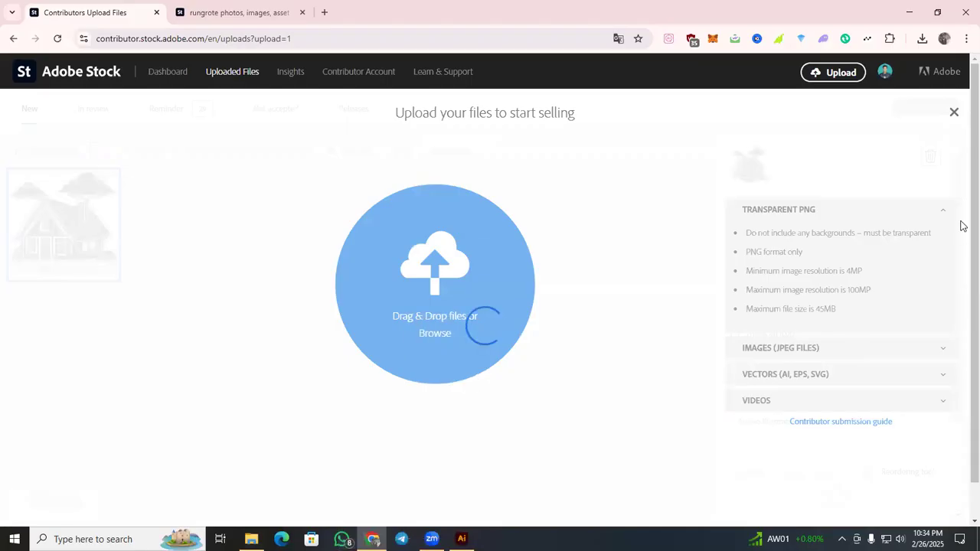
Close the upload overlay and reload the contributor portal's Uploaded Files page.
left_click(954, 113)
left_click(57, 38)
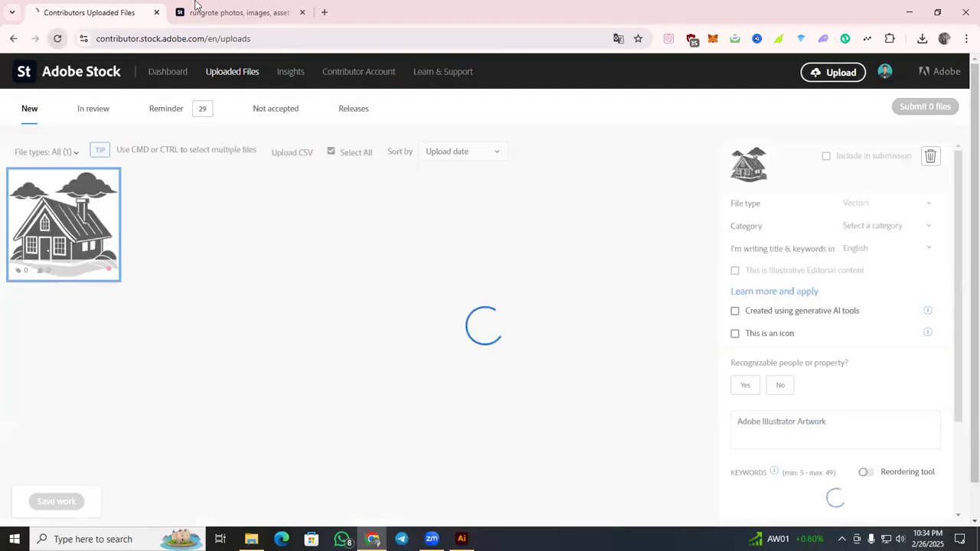
left_click(198, 11)
scroll(384, 266, "up", 2)
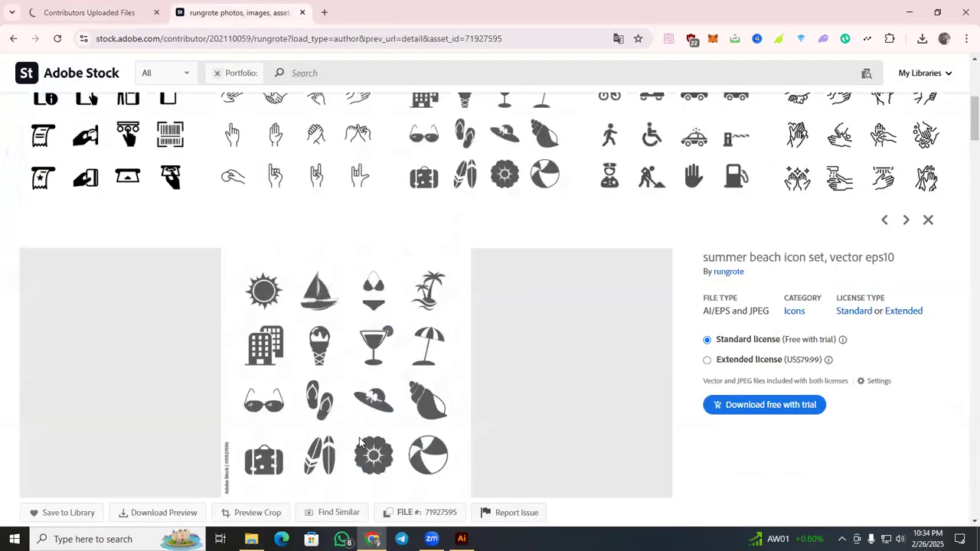
left_click(461, 539)
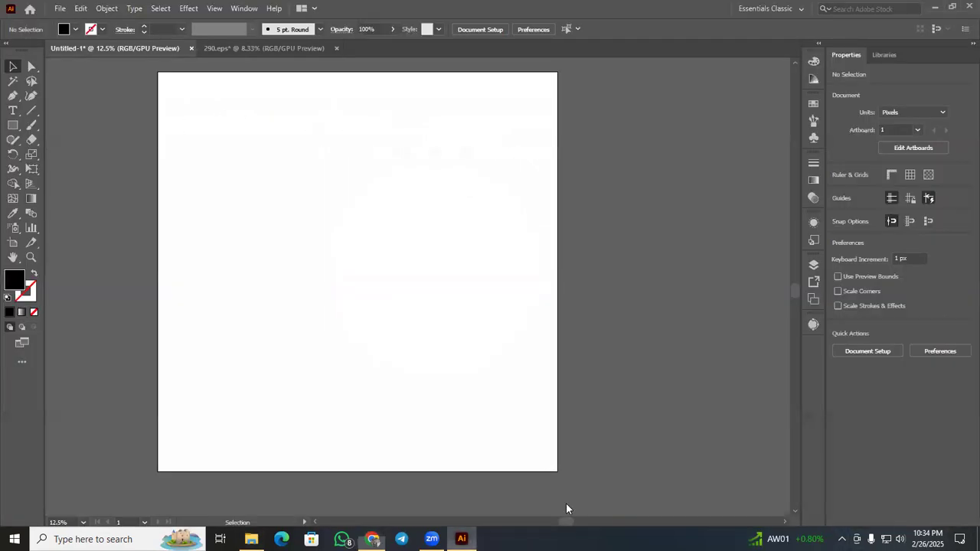
left_click(252, 539)
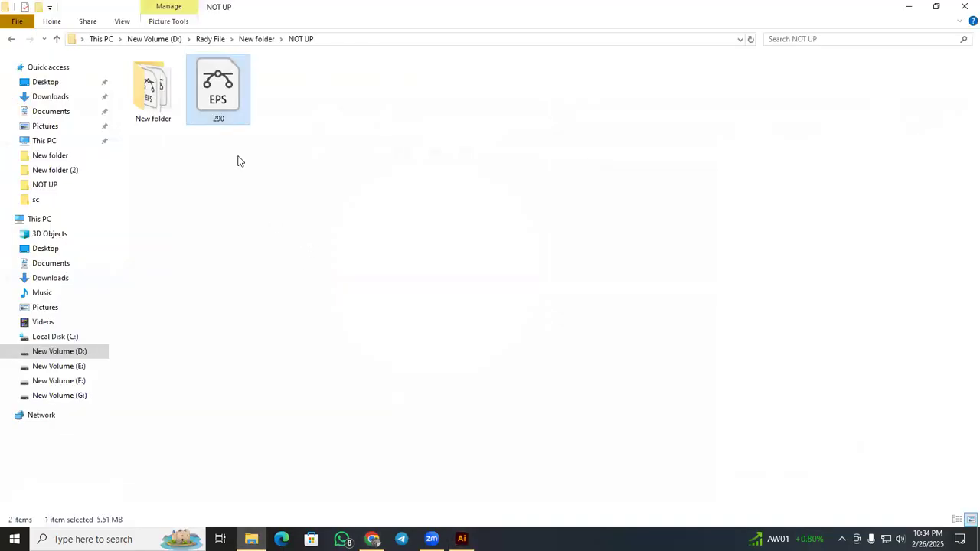
left_click(372, 539)
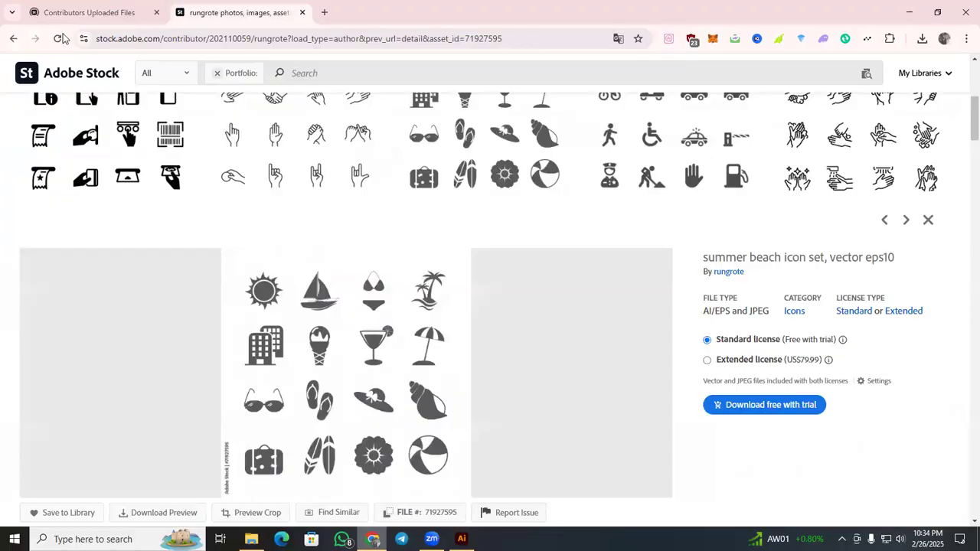
left_click(85, 13)
left_click(63, 36)
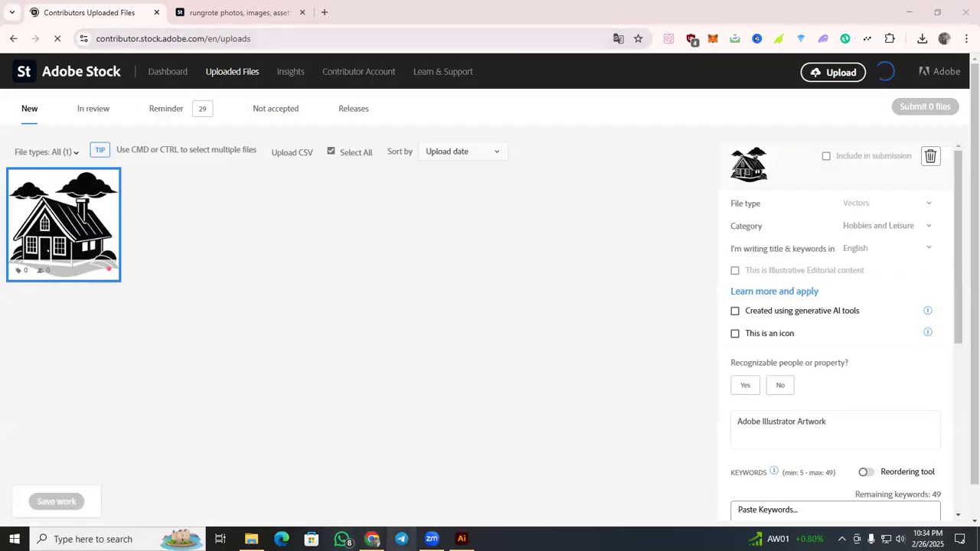
right_click(402, 539)
left_click(504, 411)
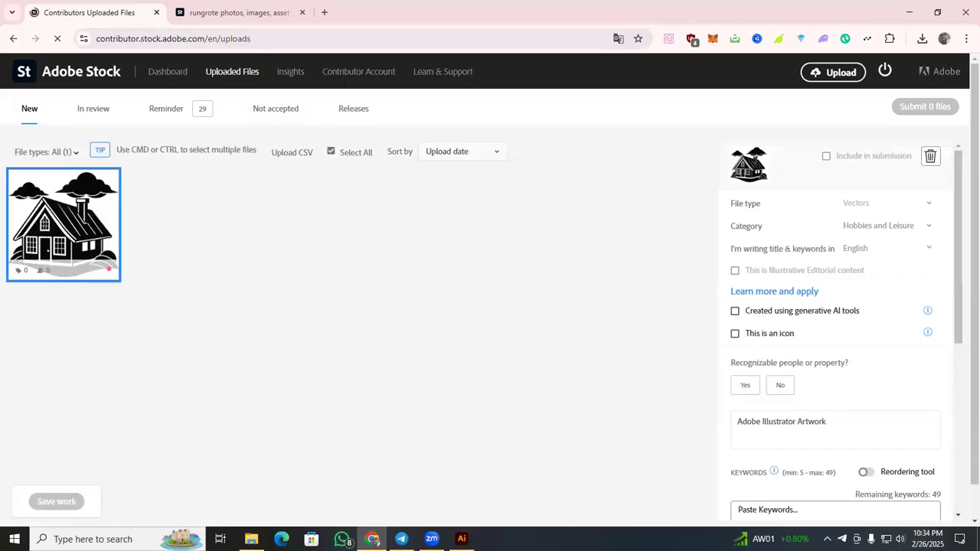
right_click(402, 539)
left_click(377, 512)
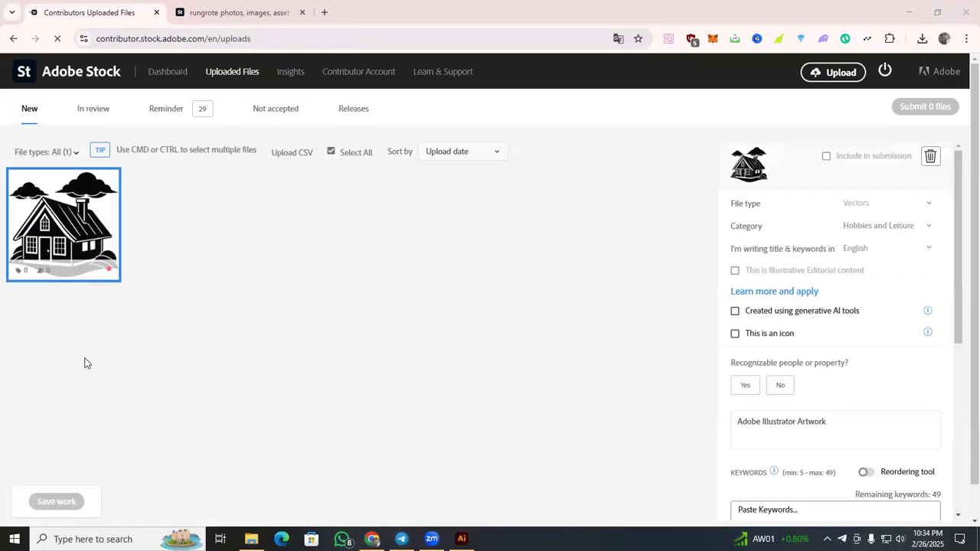
Reopen the Adobe Stock upload area and drop in the 290 EPS file from the NOT UP folder.
left_click(812, 76)
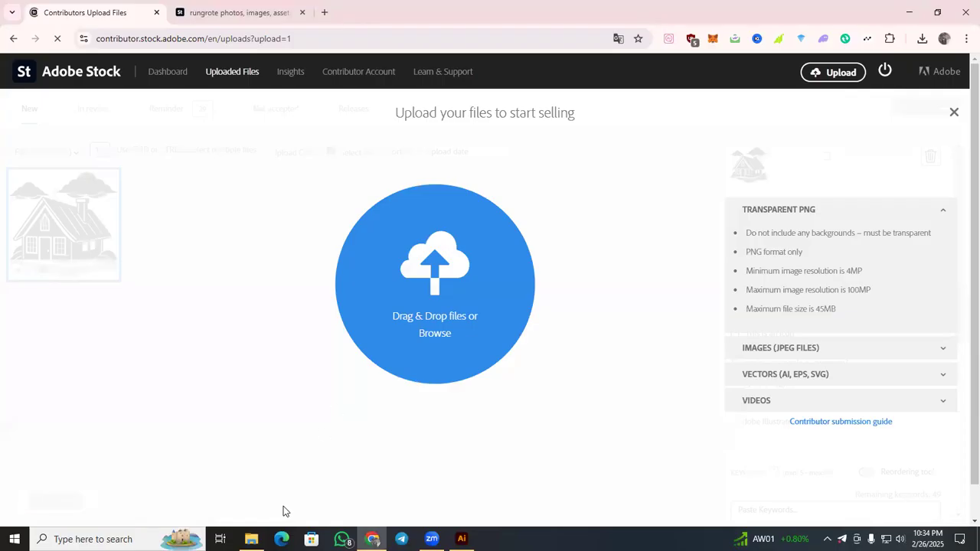
left_click(252, 539)
left_click_drag(223, 84, 373, 335)
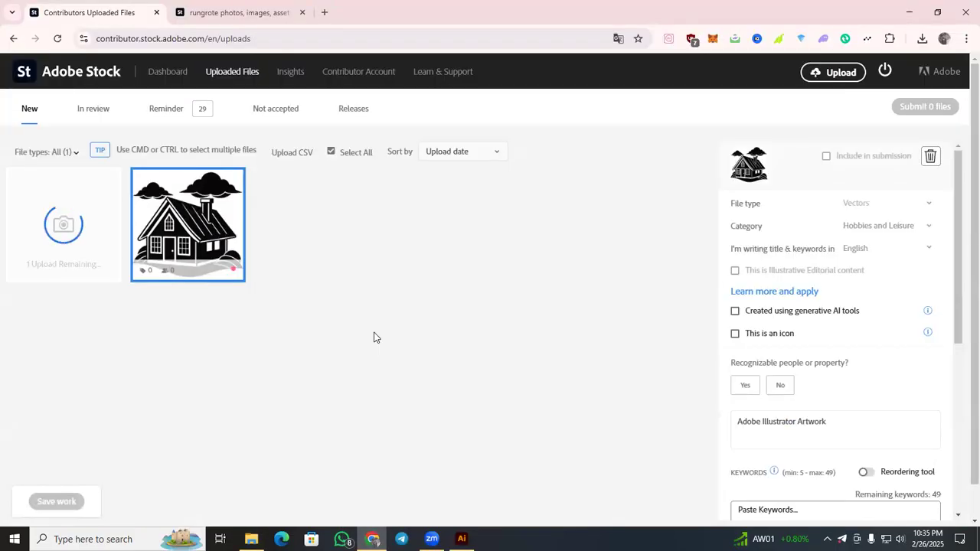
Look through the icon sets in the rungrote portfolio on Adobe Stock, then return to the Uploaded Files page.
left_click(244, 10)
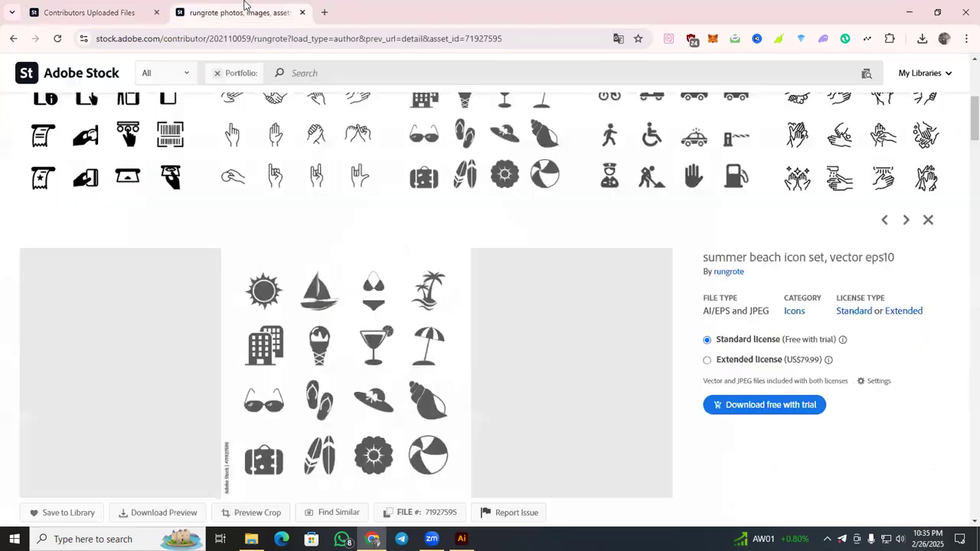
scroll(490, 245, "up", 5)
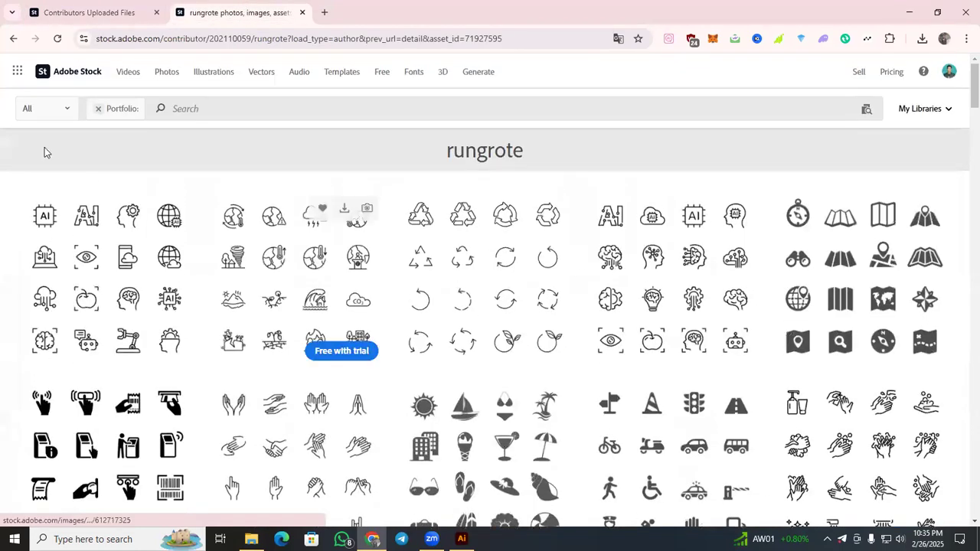
scroll(334, 241, "down", 10)
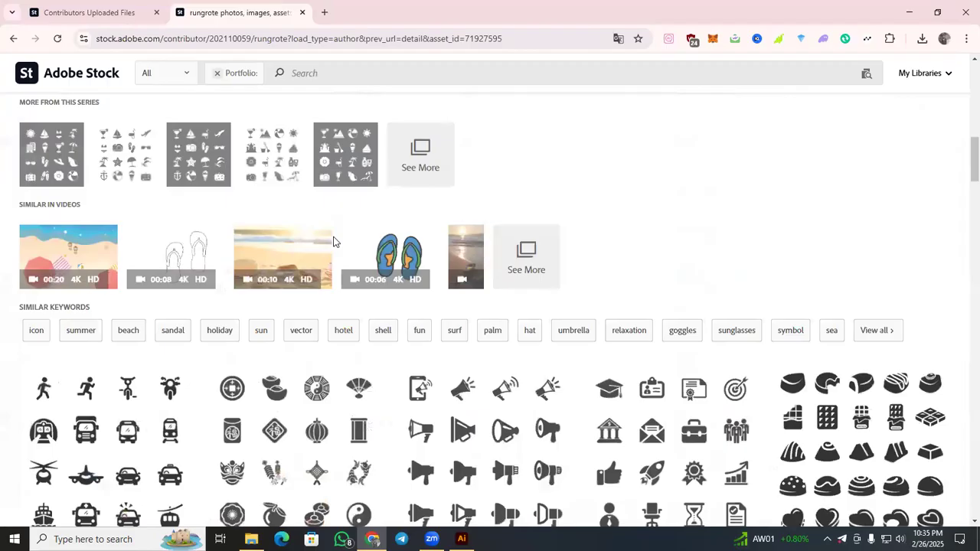
scroll(334, 241, "down", 3)
scroll(341, 241, "up", 6)
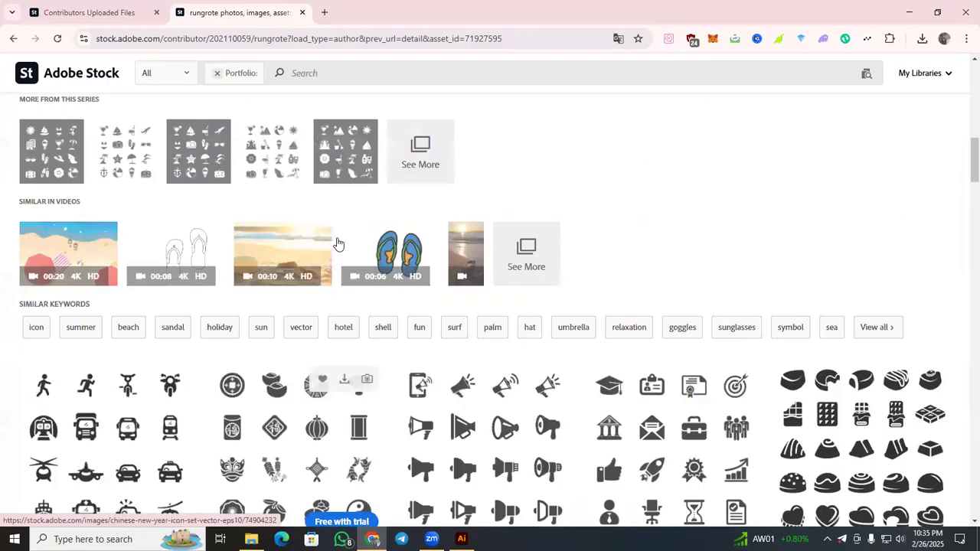
scroll(345, 242, "up", 10)
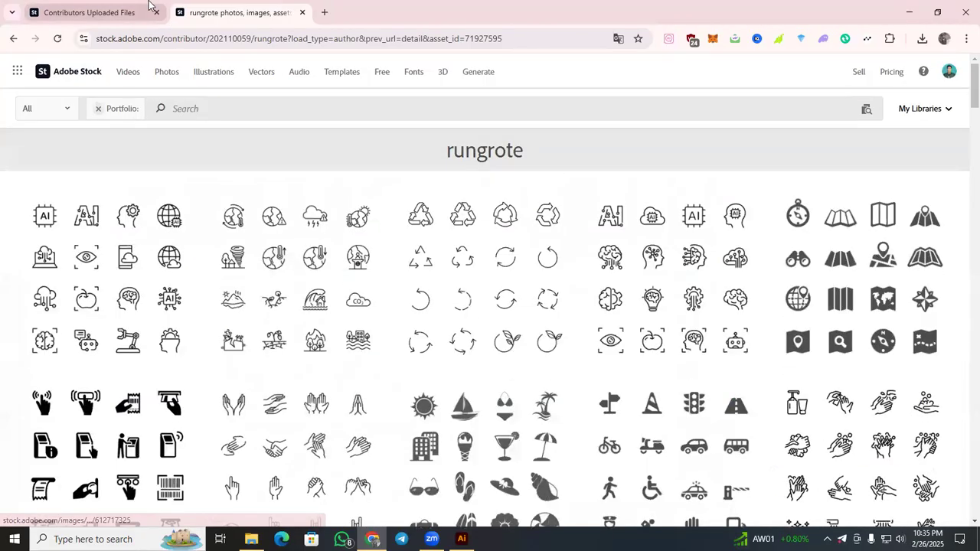
left_click(88, 12)
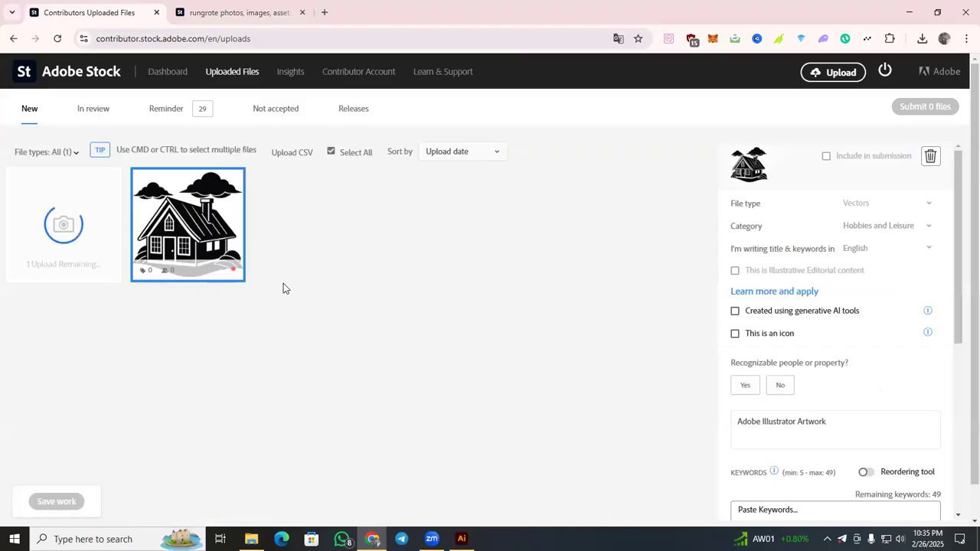
scroll(868, 344, "down", 2)
scroll(866, 343, "up", 2)
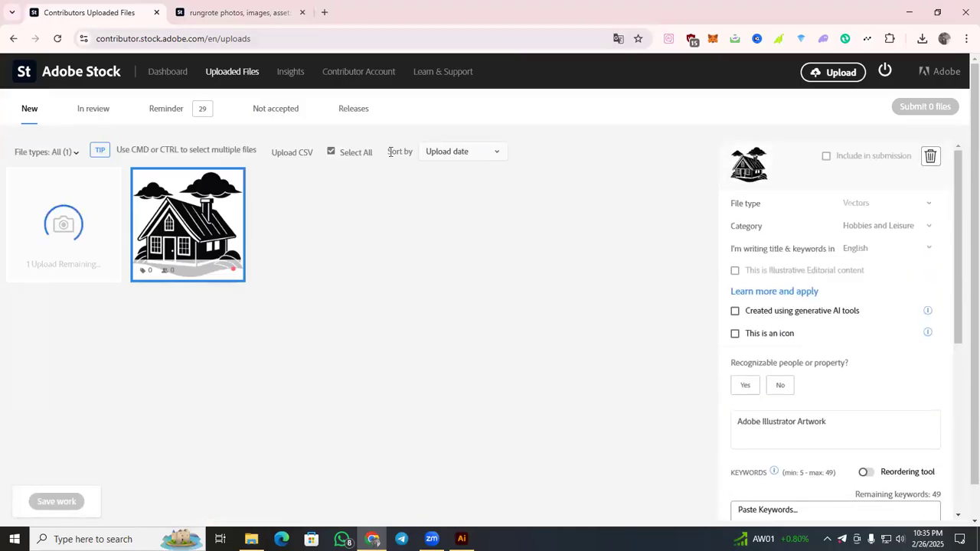
left_click(782, 312)
left_click(782, 313)
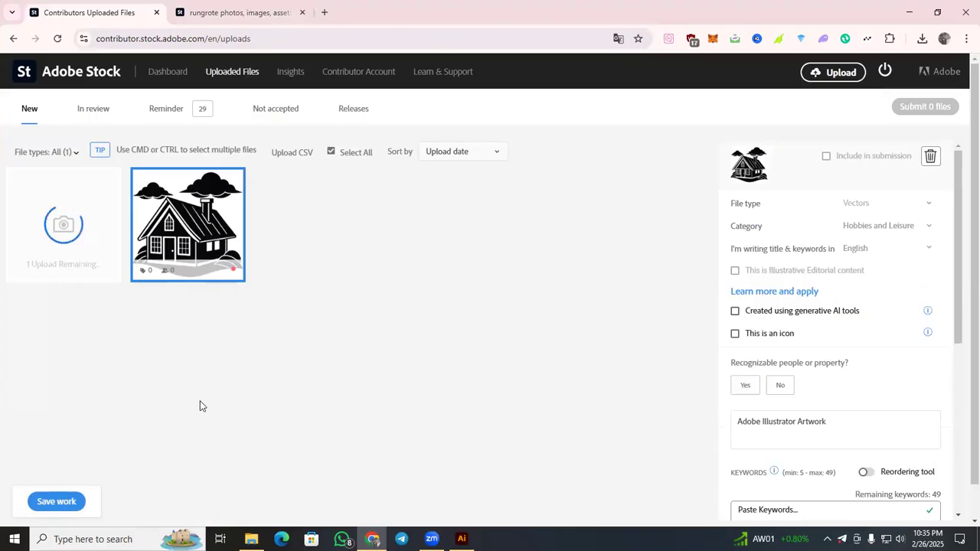
Check the remaining images in New folder (2) in Downloads with File Explorer, then return to the Uploaded Files page.
left_click(251, 540)
right_click(234, 268)
left_click(300, 317)
left_click(69, 97)
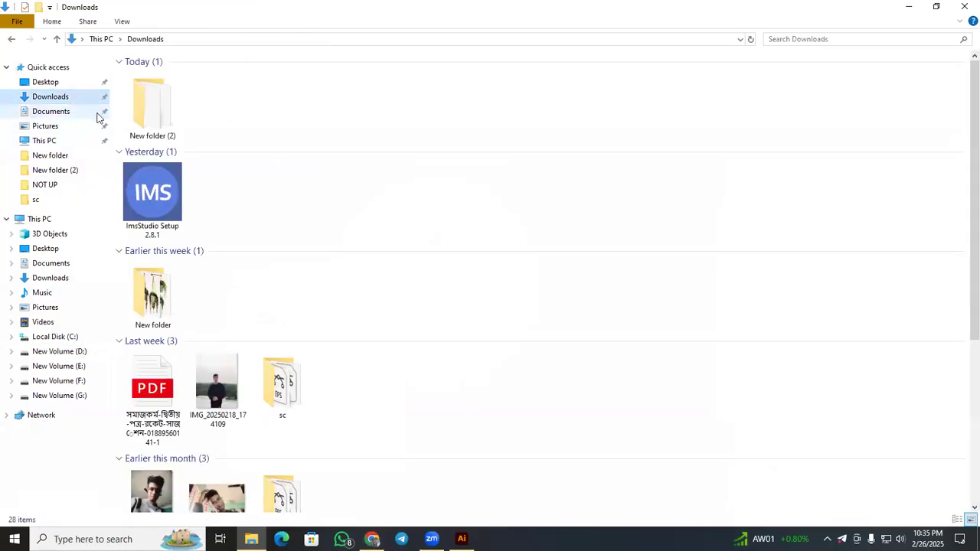
double_click(161, 119)
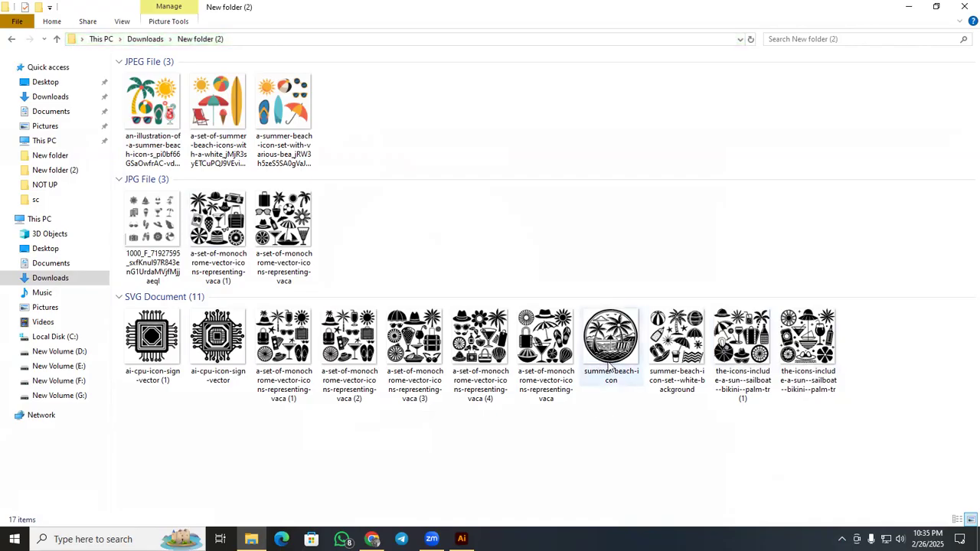
left_click(908, 6)
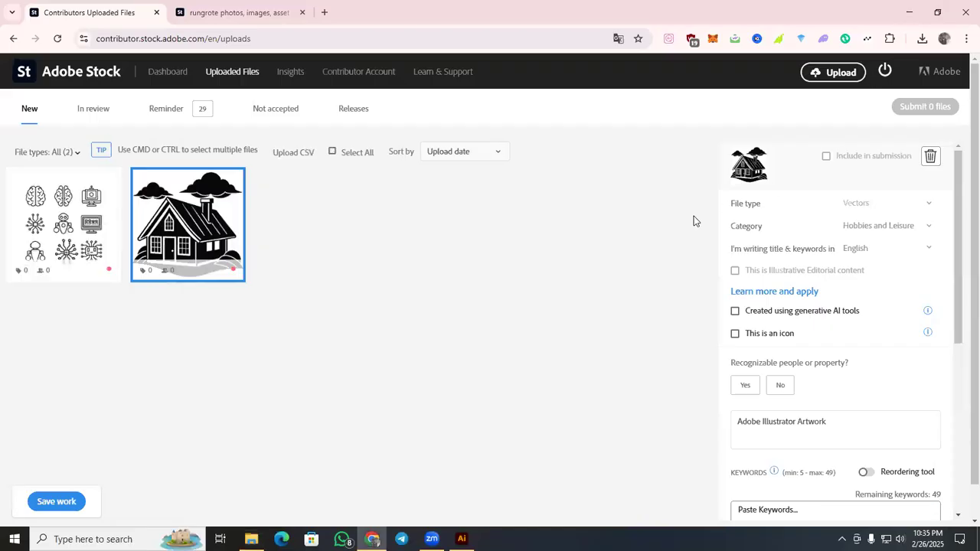
Mark the uploaded AI icon set as created using generative AI tools and set recognizable people or property to No.
left_click(63, 222)
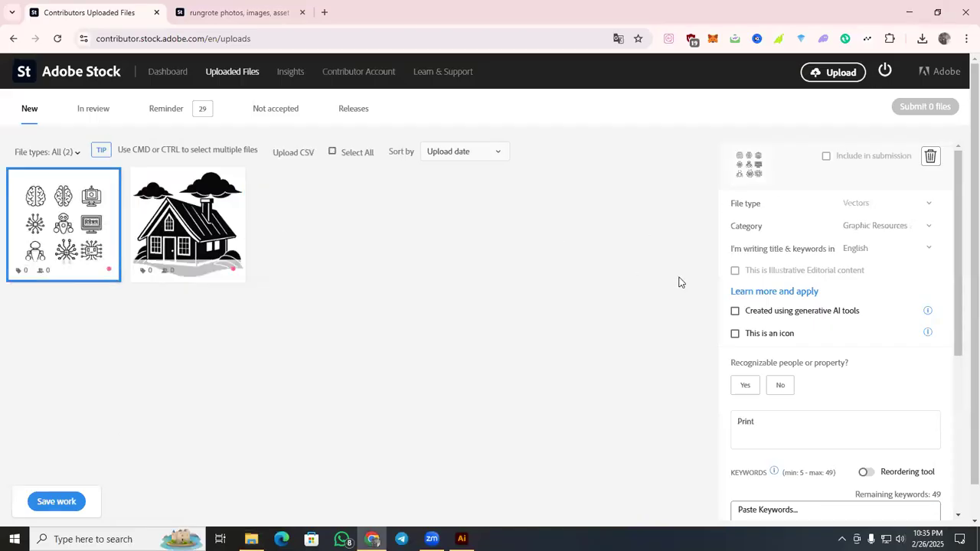
left_click(736, 313)
left_click(785, 466)
scroll(795, 348, "down", 3)
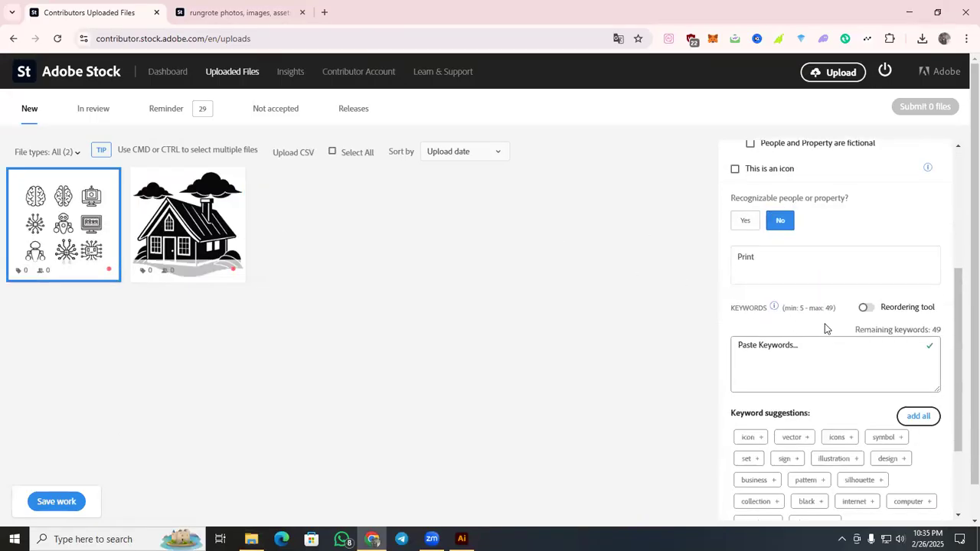
scroll(802, 349, "down", 1)
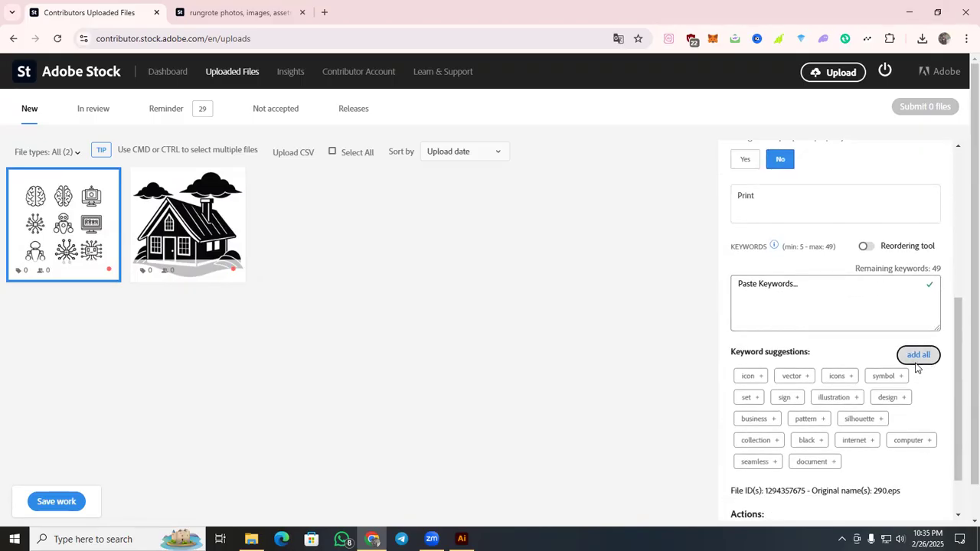
Open the TagPik metadata generator in a new tab and load the AI icon set thumbnail from the Uploaded Files page.
left_click(324, 12)
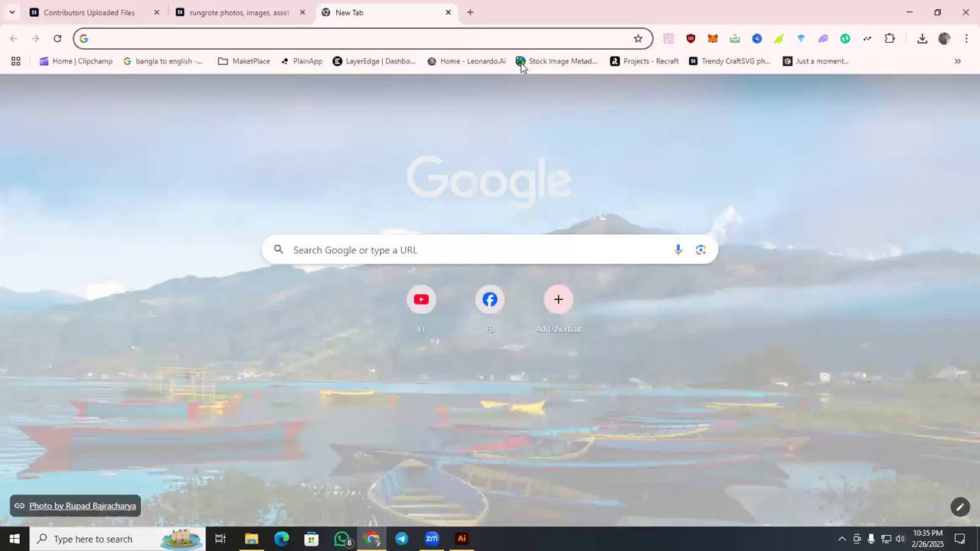
left_click(540, 62)
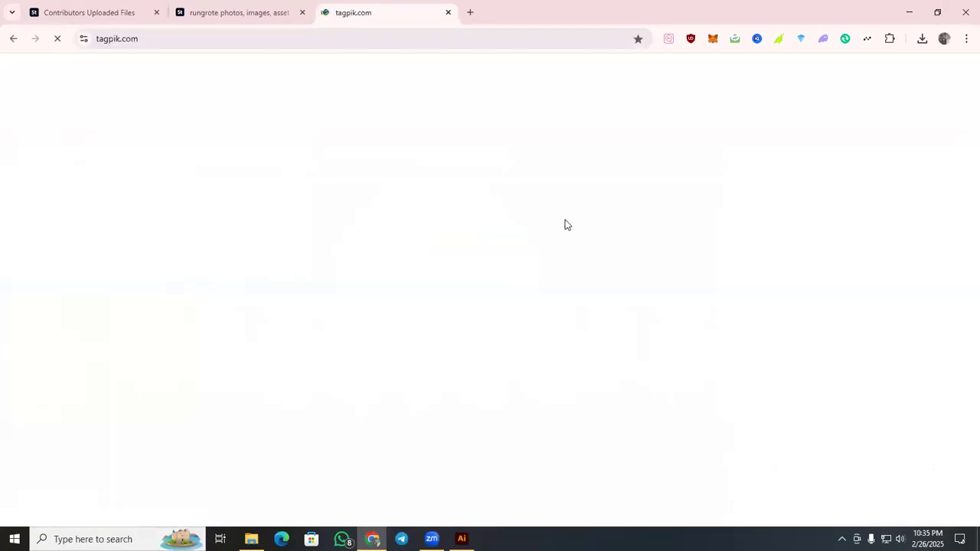
scroll(564, 222, "down", 3)
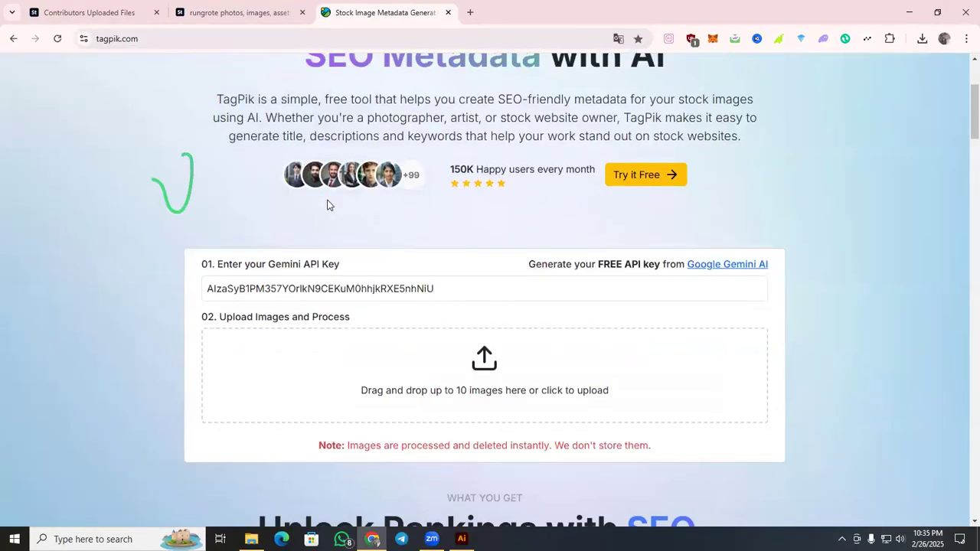
left_click(88, 19)
left_click_drag(64, 225, 439, 325)
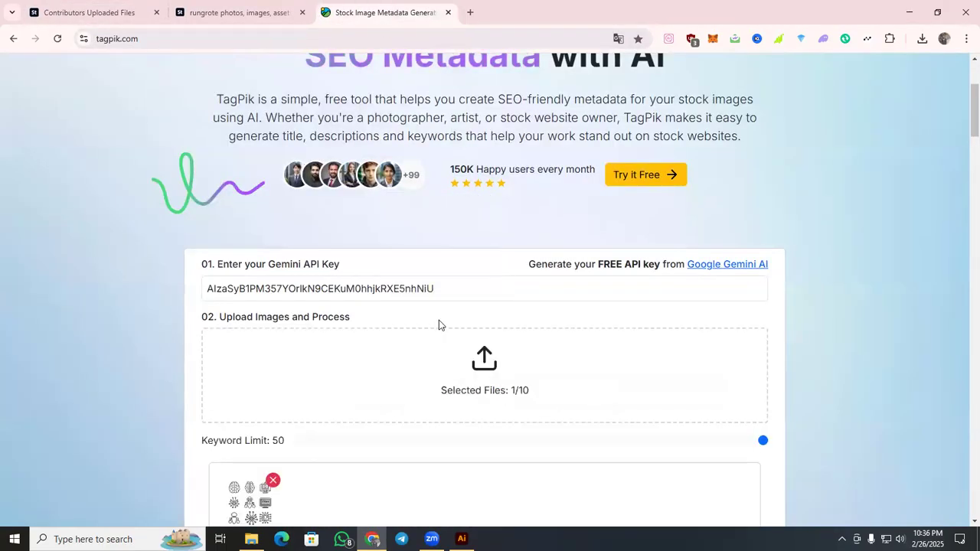
Generate SEO metadata for the AI icon image in TagPik with a keyword limit of 50.
scroll(439, 337, "down", 3)
left_click(445, 337)
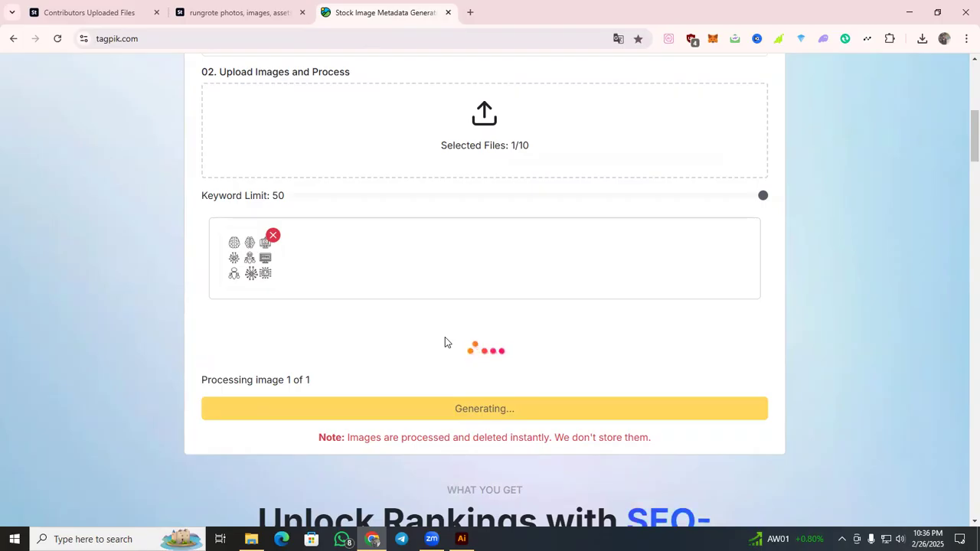
scroll(483, 361, "down", 6)
scroll(578, 307, "up", 7)
scroll(579, 301, "up", 3)
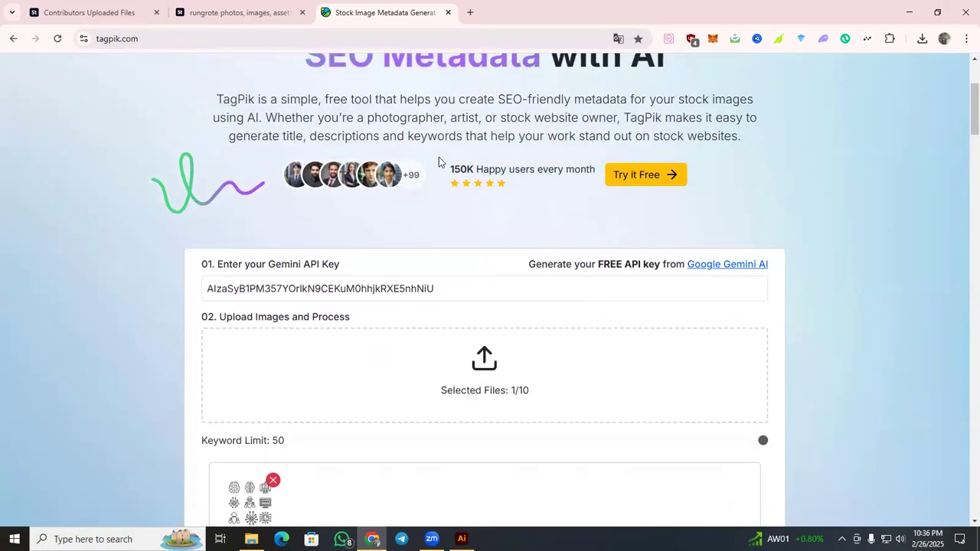
scroll(444, 170, "down", 1)
left_click_drag(452, 104, 490, 150)
left_click(521, 165)
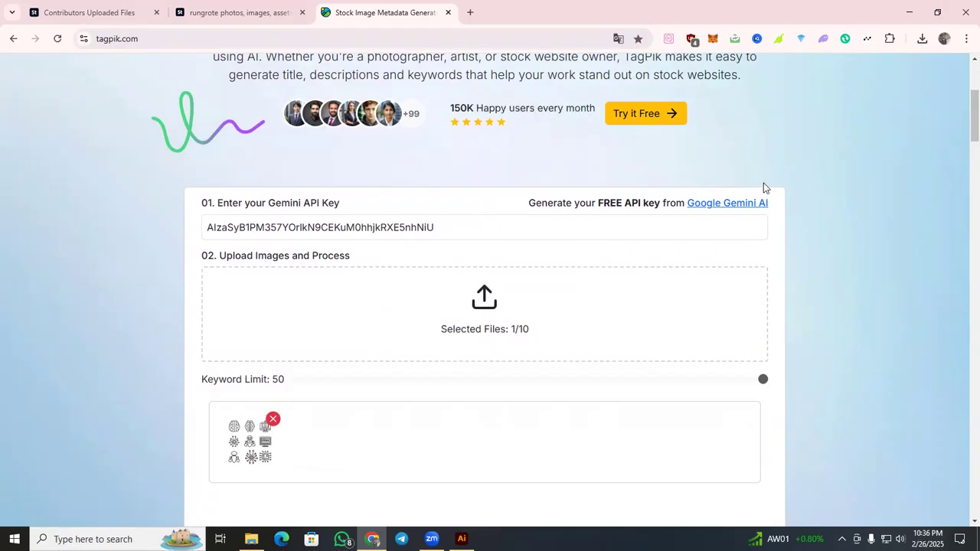
Replace the AI icon set's title with TagPik's "Simple Line Icons Depicting AI, Robotics, and Brainpower for Modern Technology".
scroll(763, 177, "down", 4)
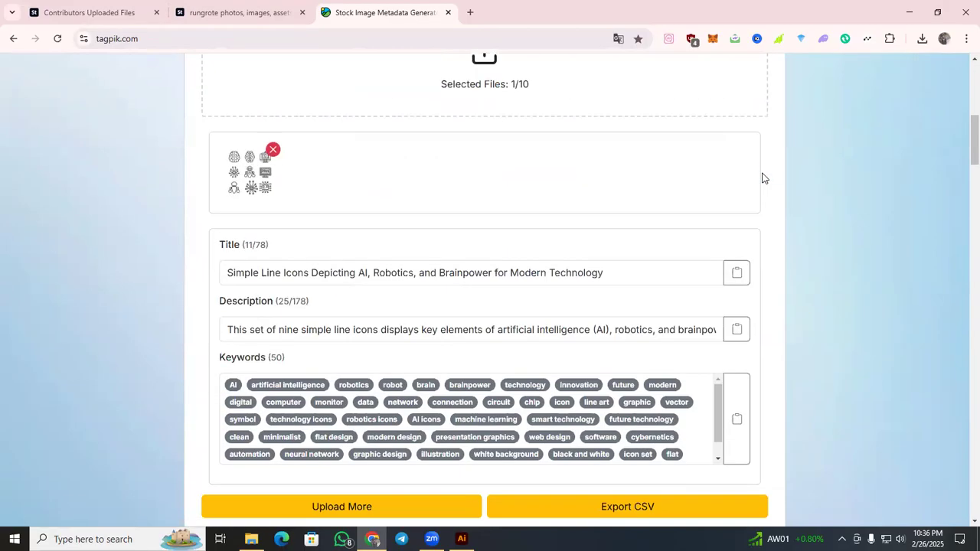
scroll(761, 182, "down", 3)
scroll(757, 203, "up", 2)
left_click(735, 212)
key("ctrl+1")
left_click_drag(776, 201, 606, 204)
key("ctrl+v")
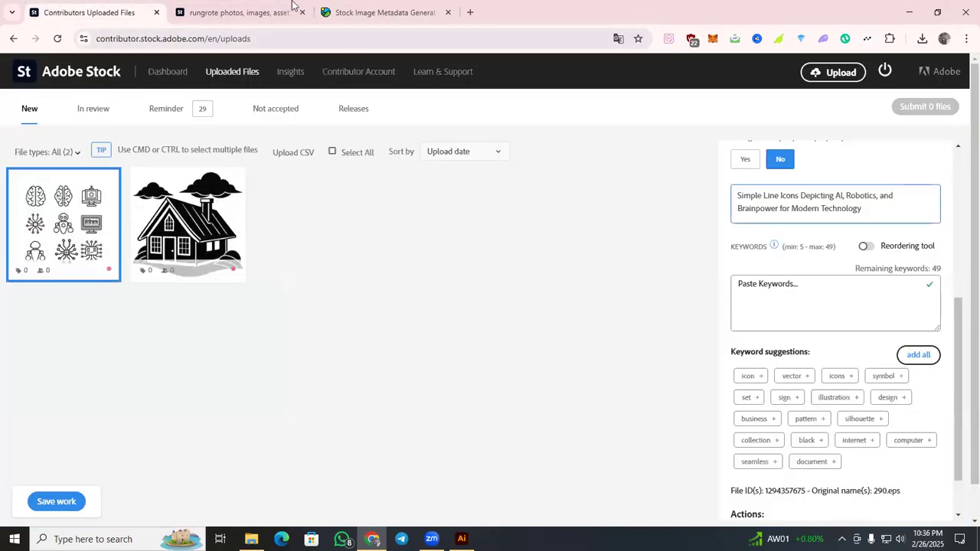
Copy the generated keywords from TagPik and paste them into the AI icon set's keywords on Adobe Stock.
left_click(345, 13)
left_click(738, 356)
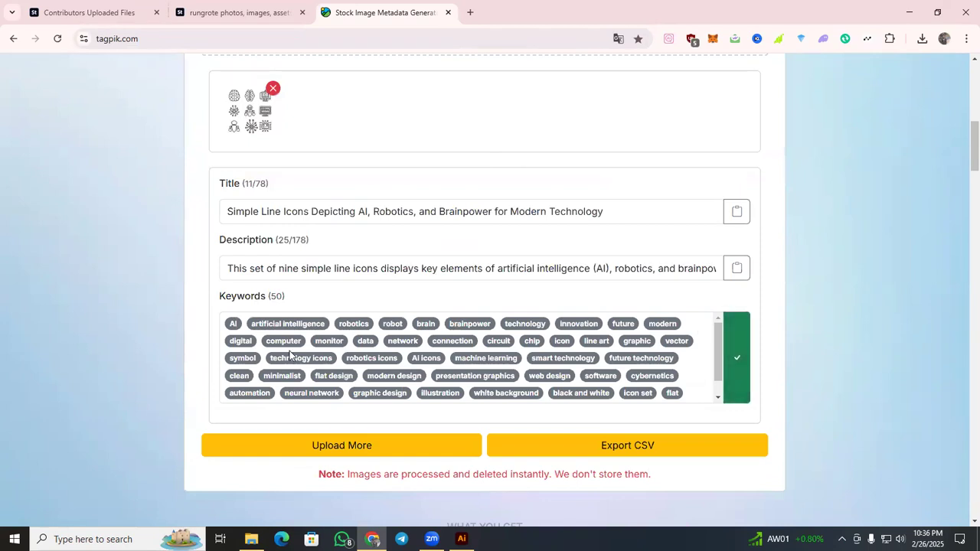
key("ctrl+1")
left_click(819, 291)
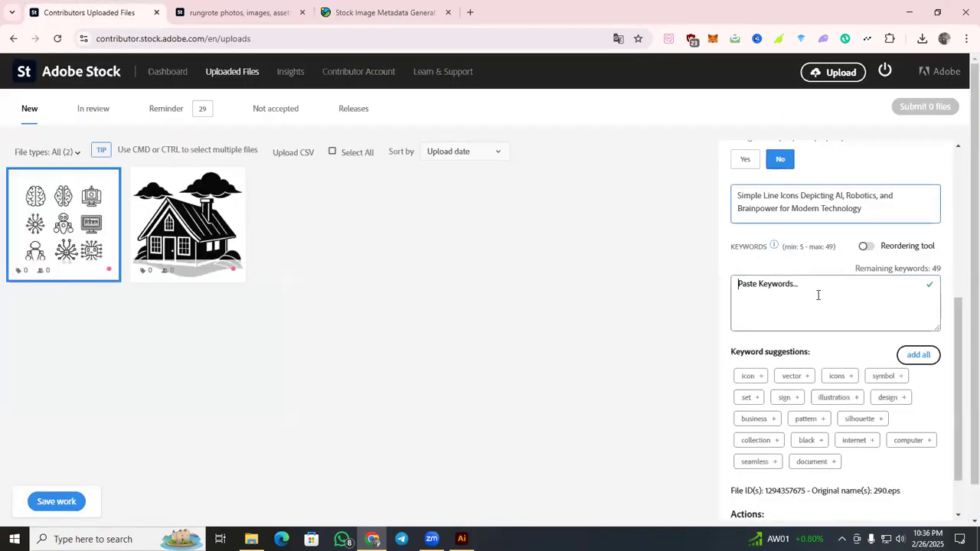
key("ctrl+v")
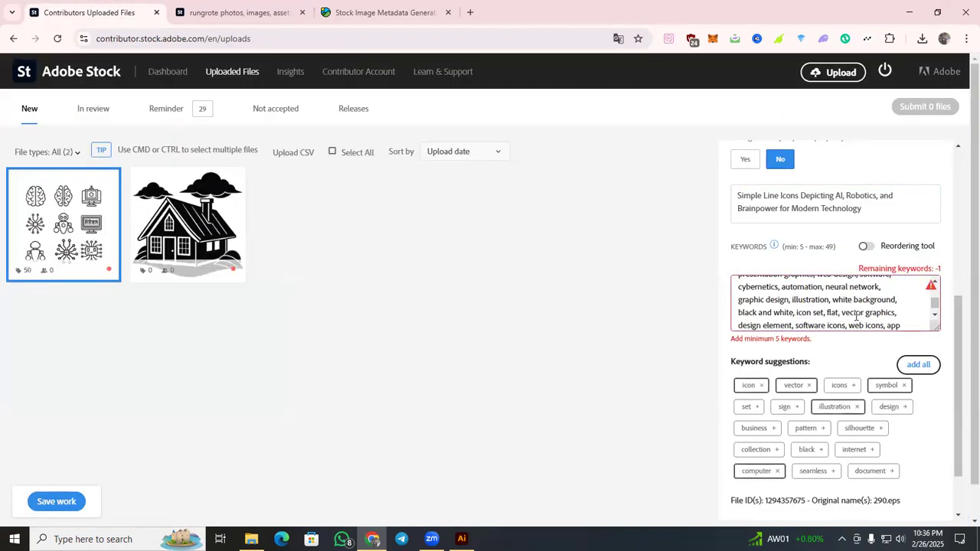
Save the AI icon set's metadata and start its submission, accepting both the submission guidelines and account suspension statements.
left_click(73, 503)
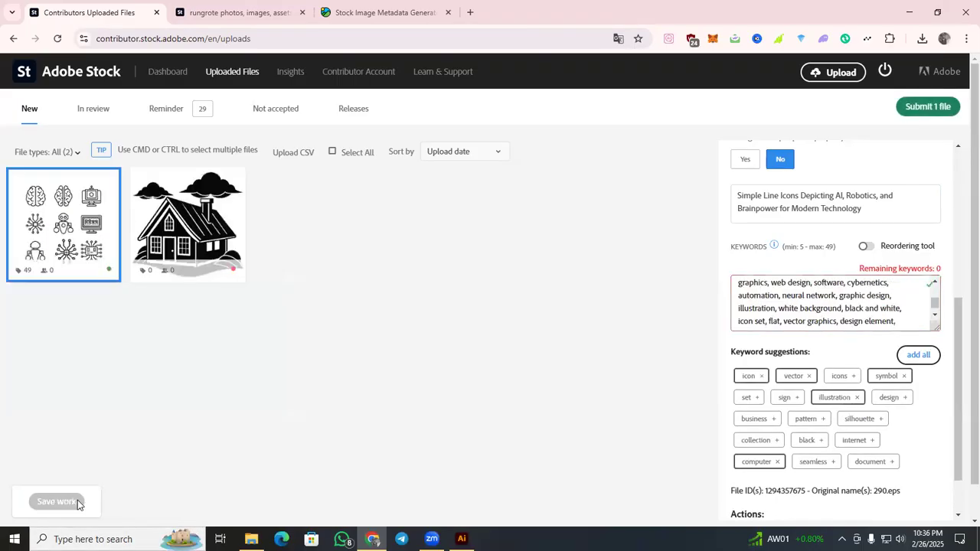
left_click(929, 111)
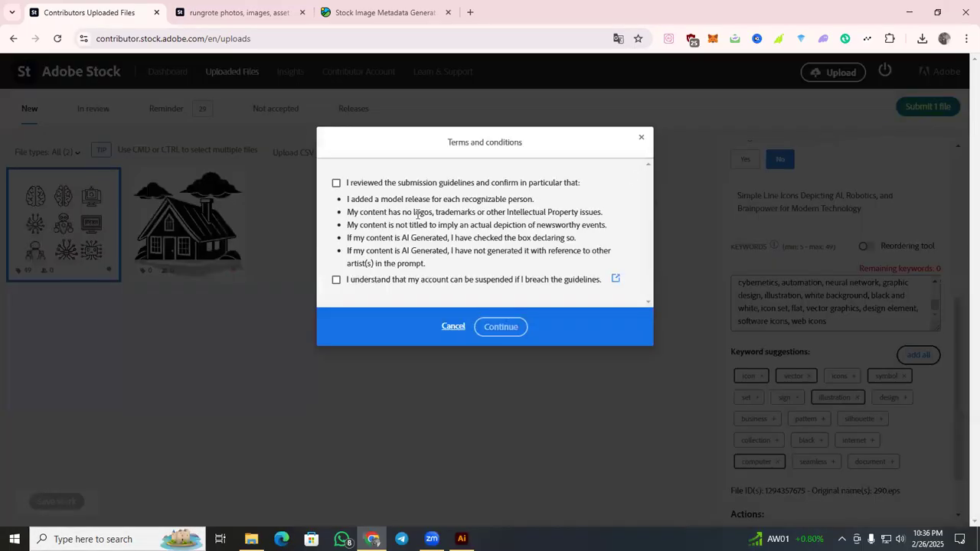
left_click(408, 183)
left_click(376, 280)
left_click(502, 327)
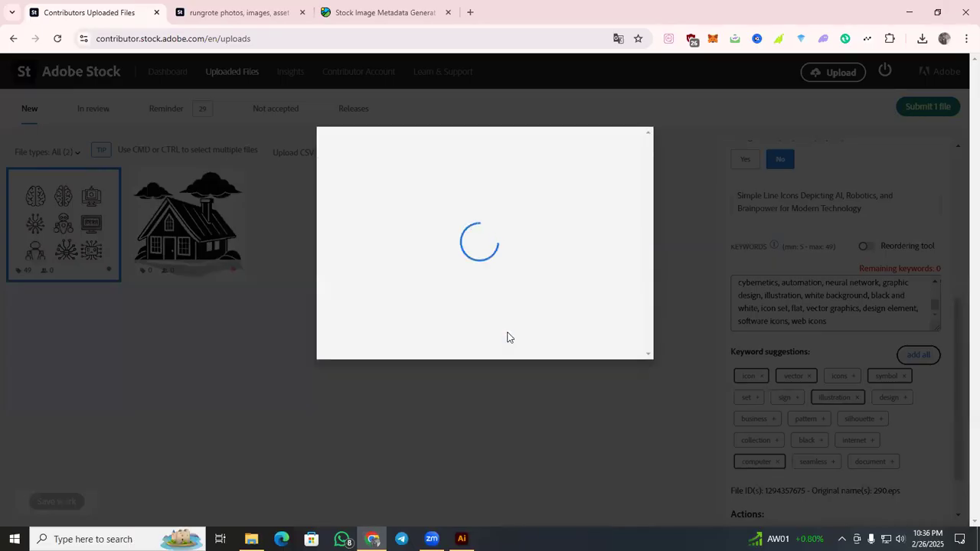
Complete the human verification by selecting all three cat images to submit the file, and open the In review files.
left_click(488, 247)
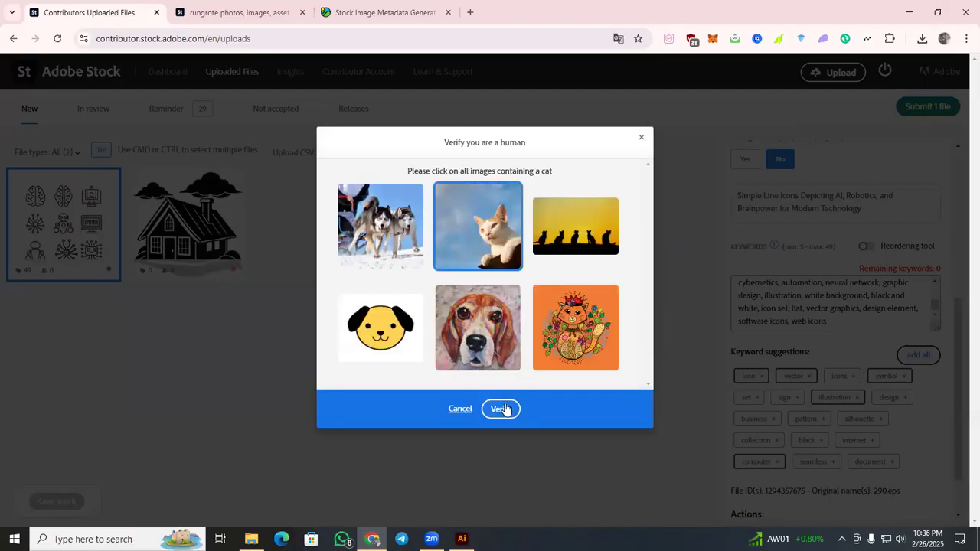
left_click(565, 346)
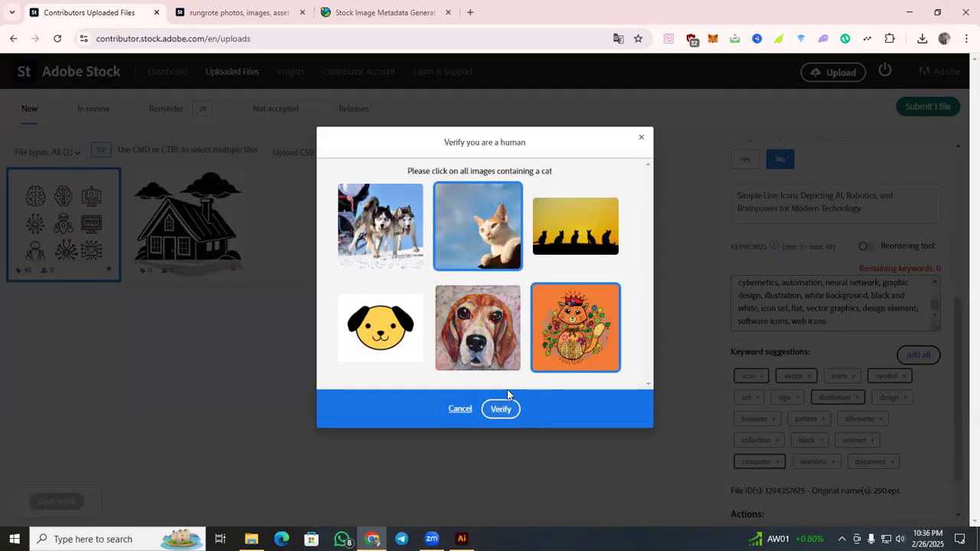
left_click(580, 241)
left_click(509, 411)
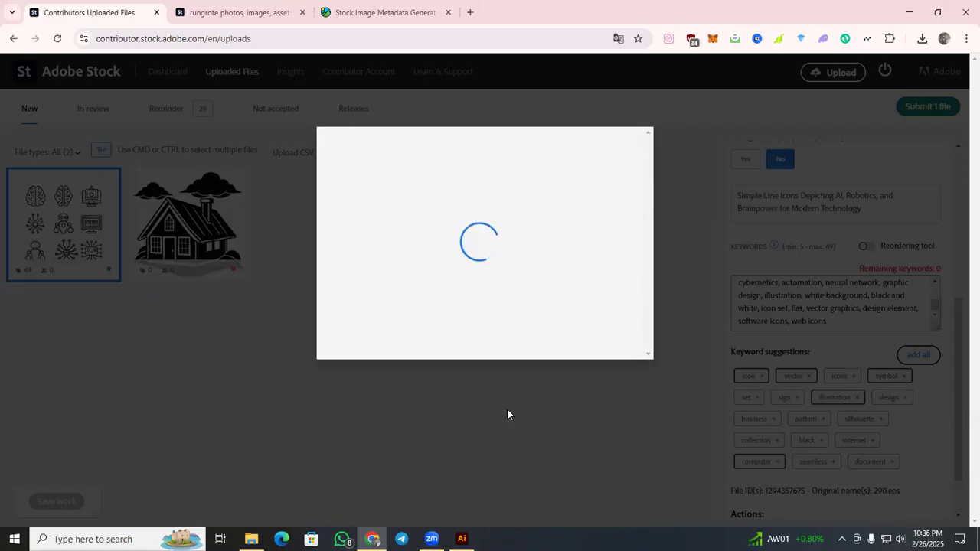
left_click(492, 334)
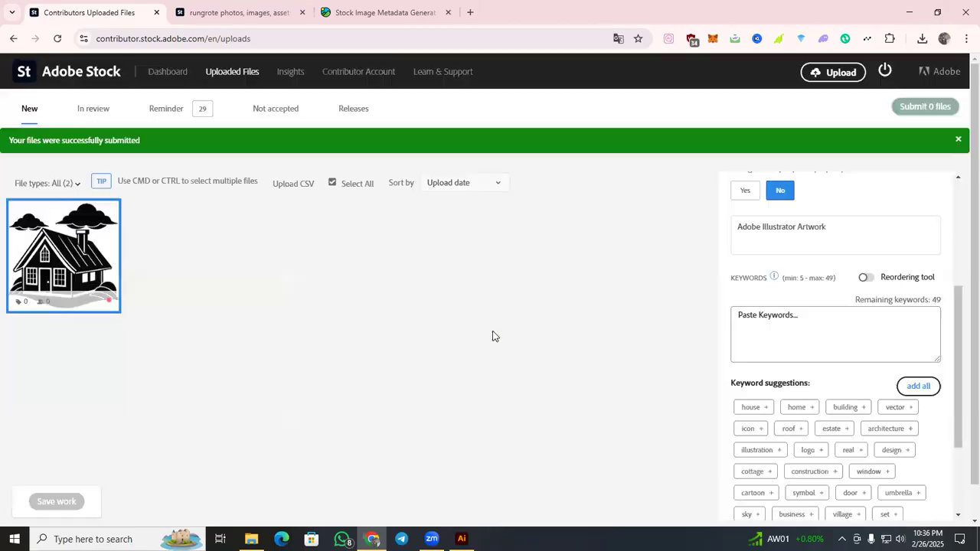
left_click(92, 115)
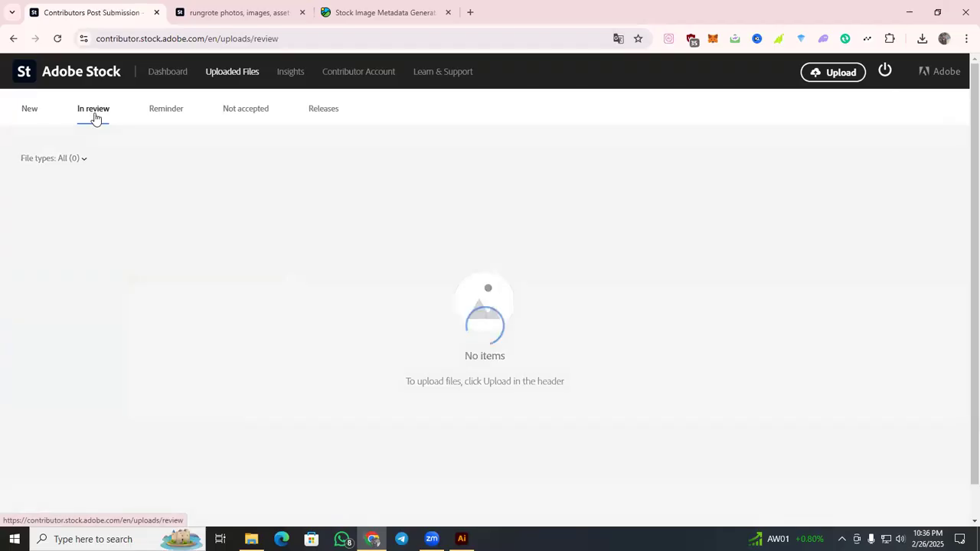